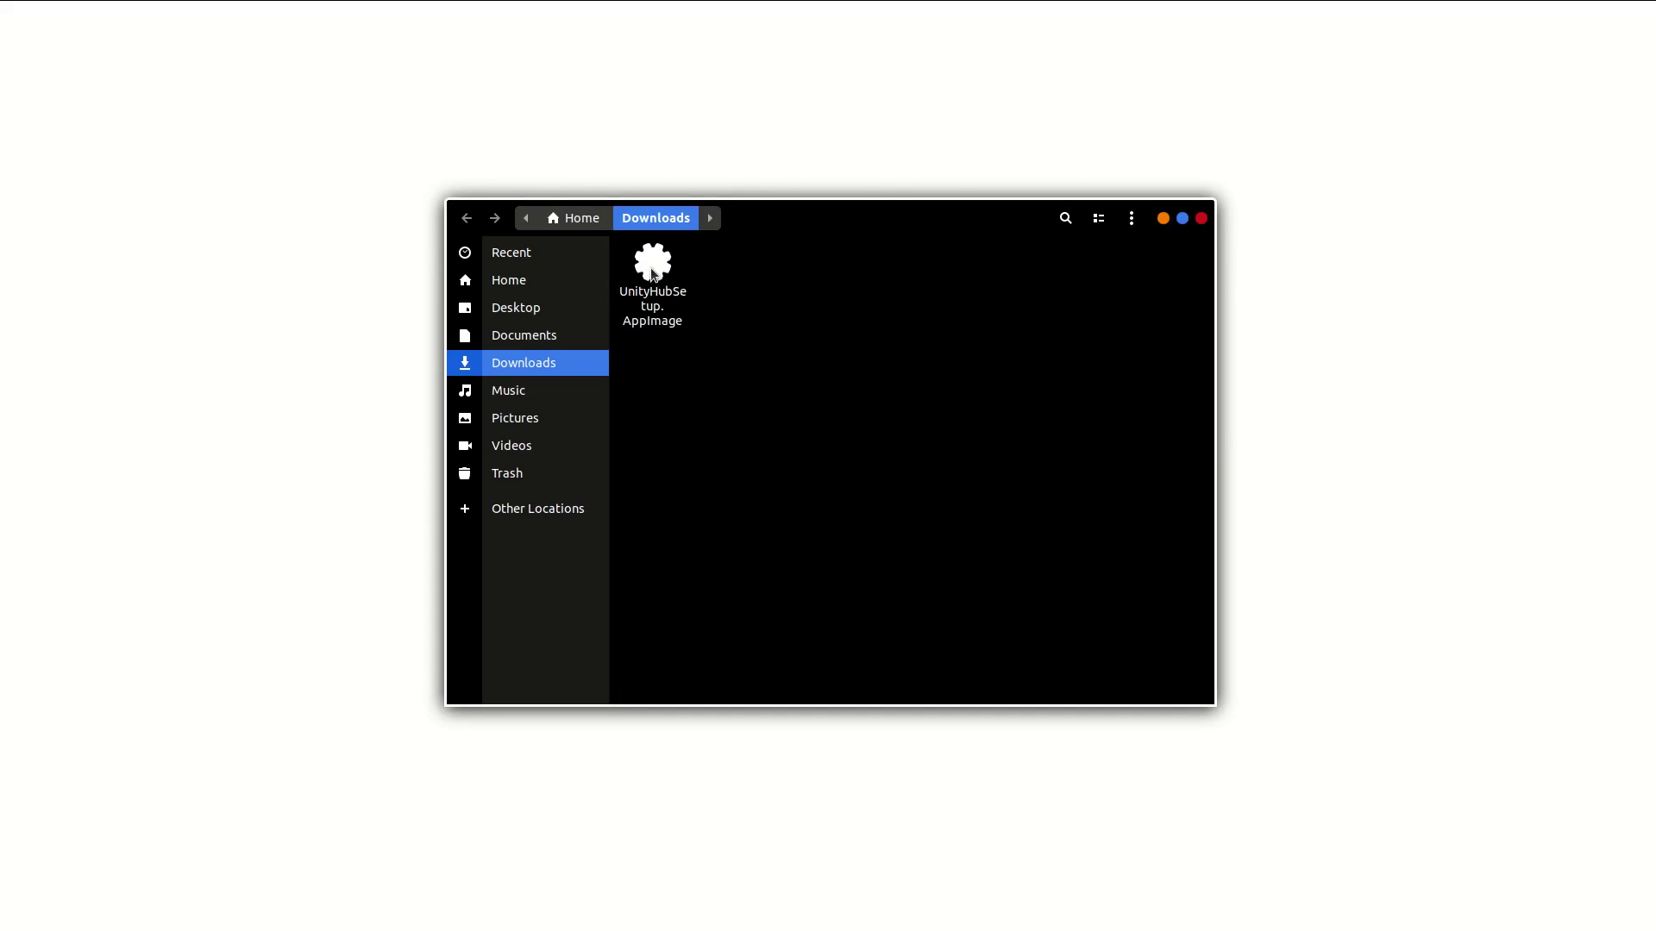
Step: Try to run UnityHubSetup.AppImage from Downloads, which raises a 'Could not display' error
double_click(651, 275)
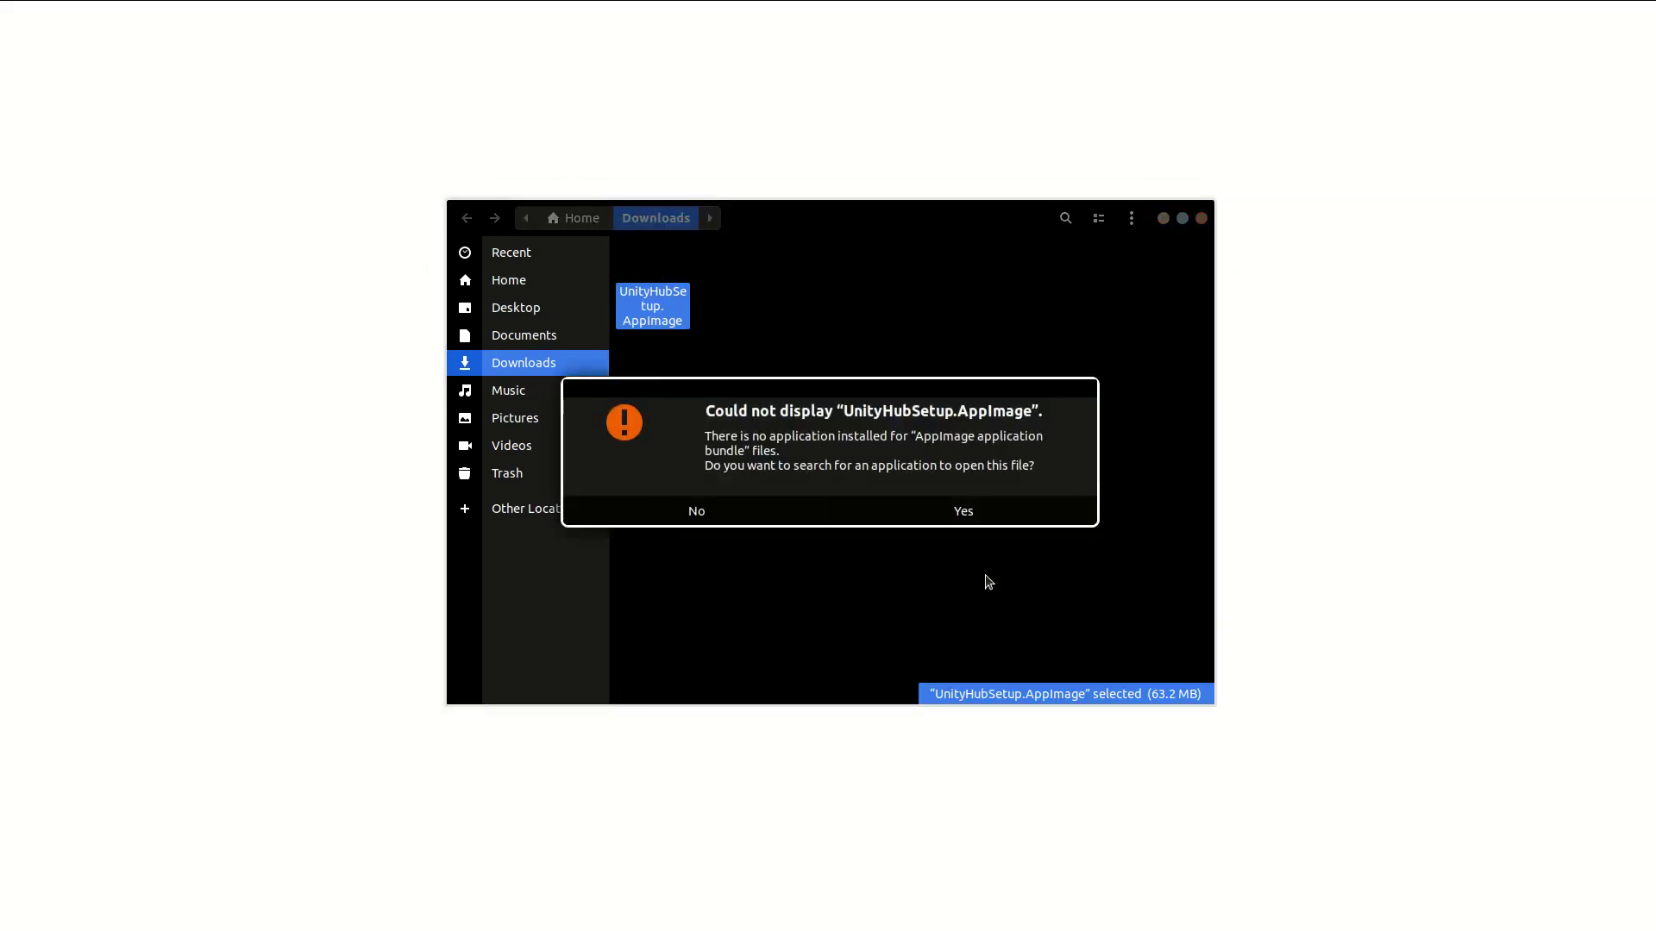
Step: Dismiss the error, enable 'Allow executing file as program' for the AppImage, and run it
left_click(714, 517)
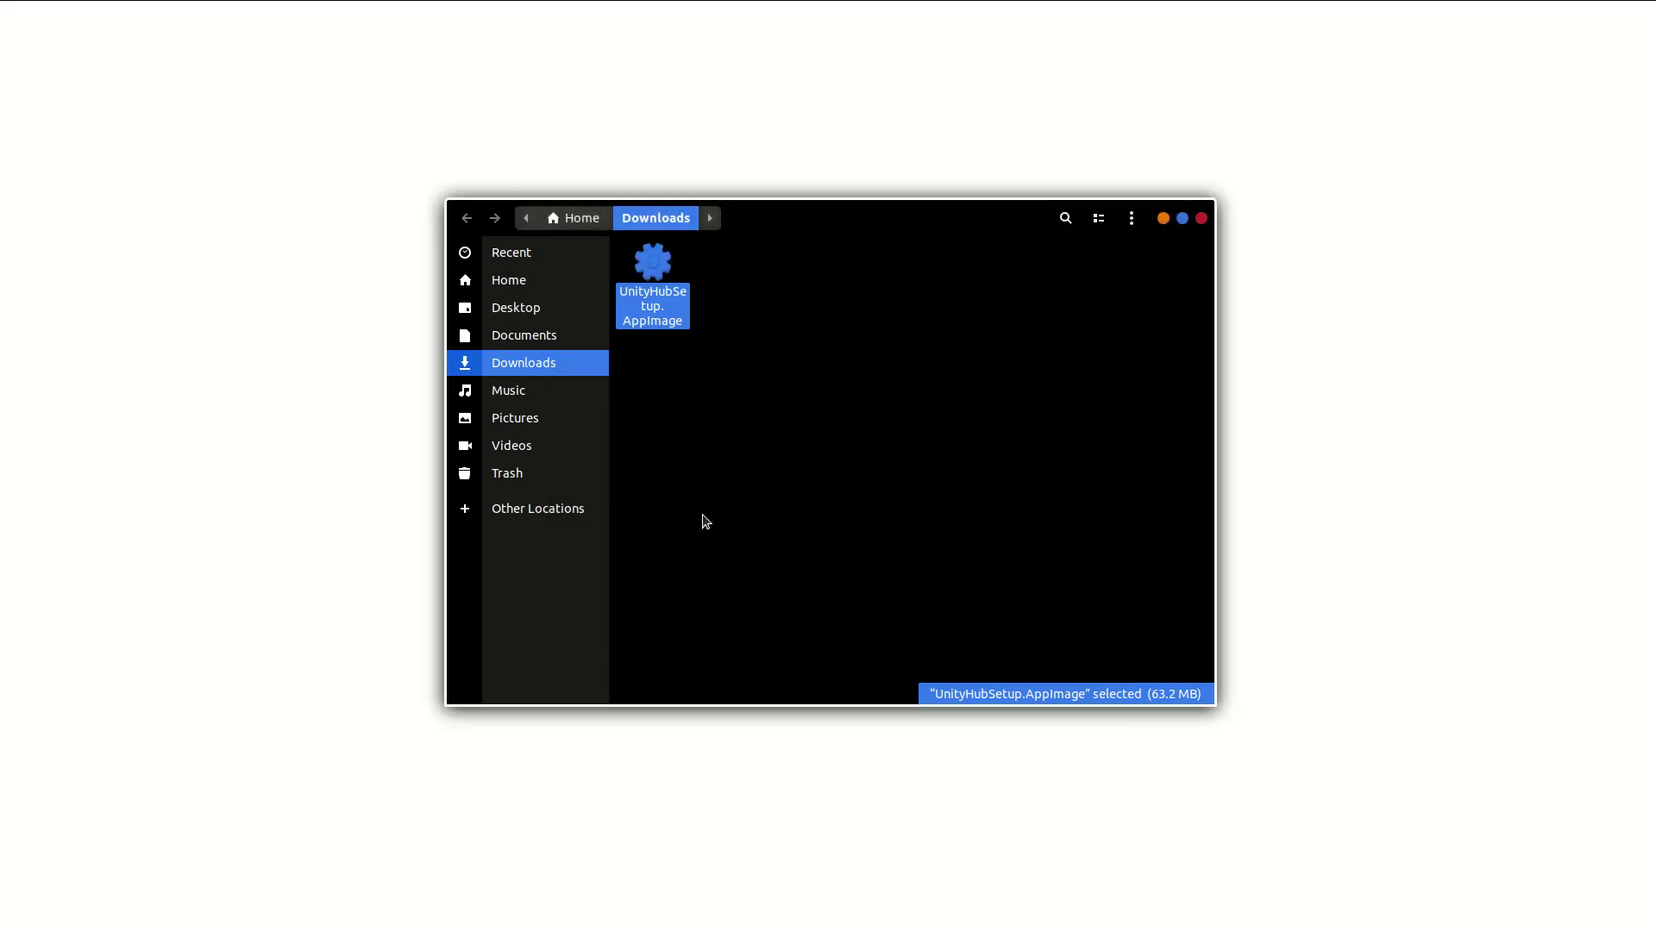
right_click(664, 303)
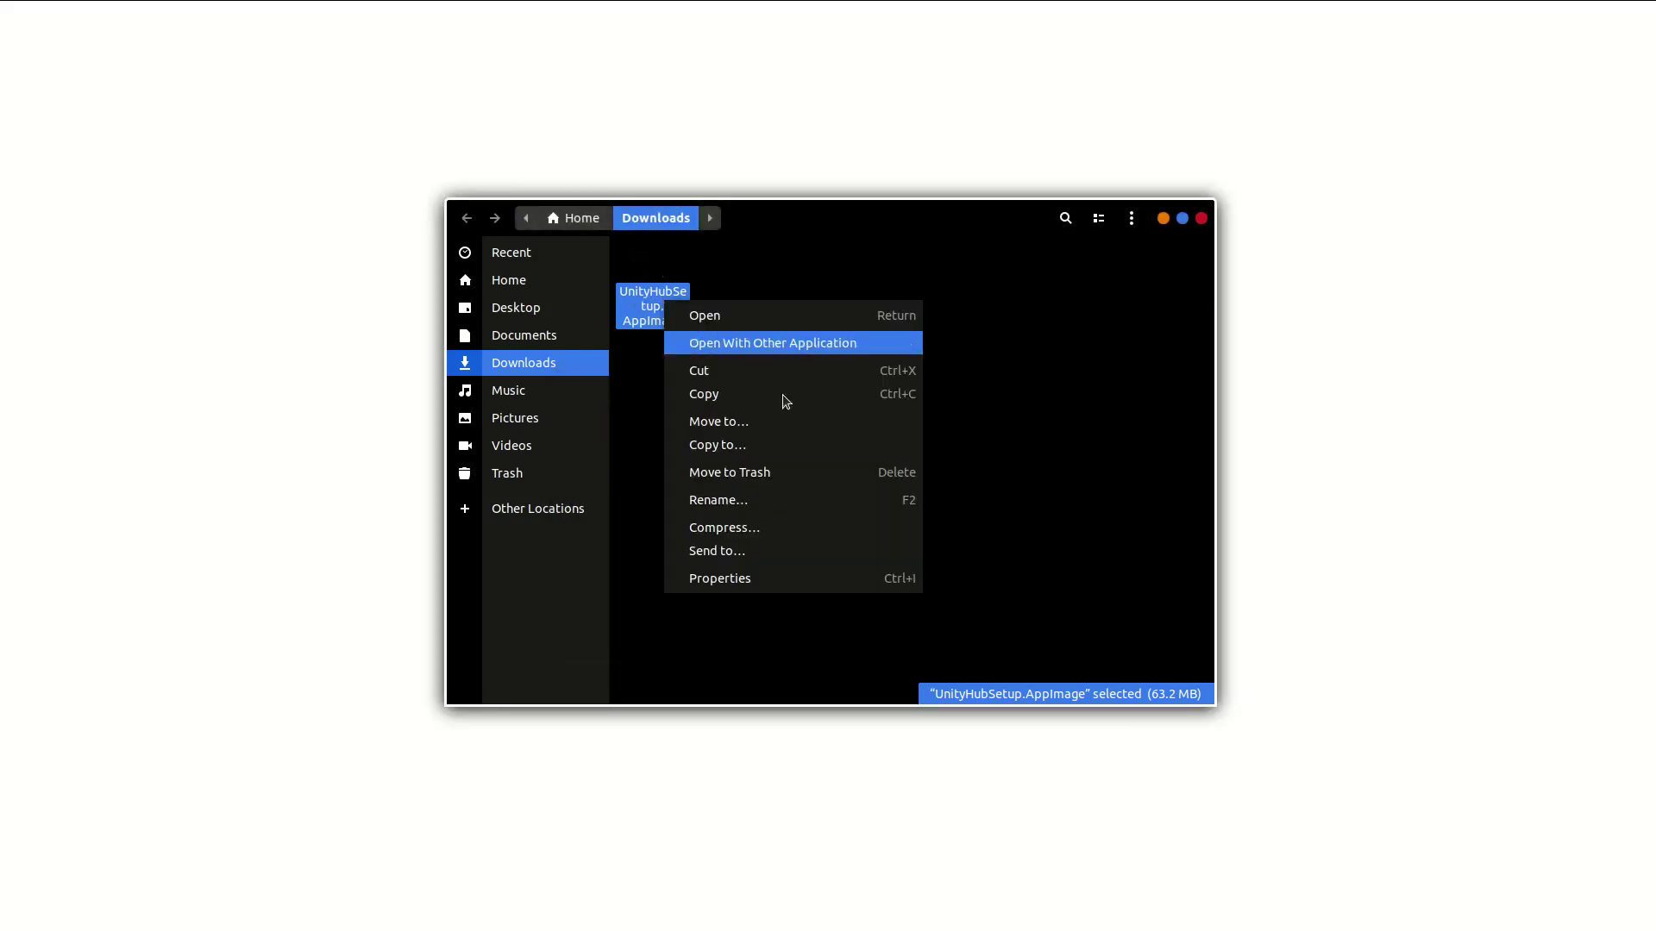
left_click(784, 569)
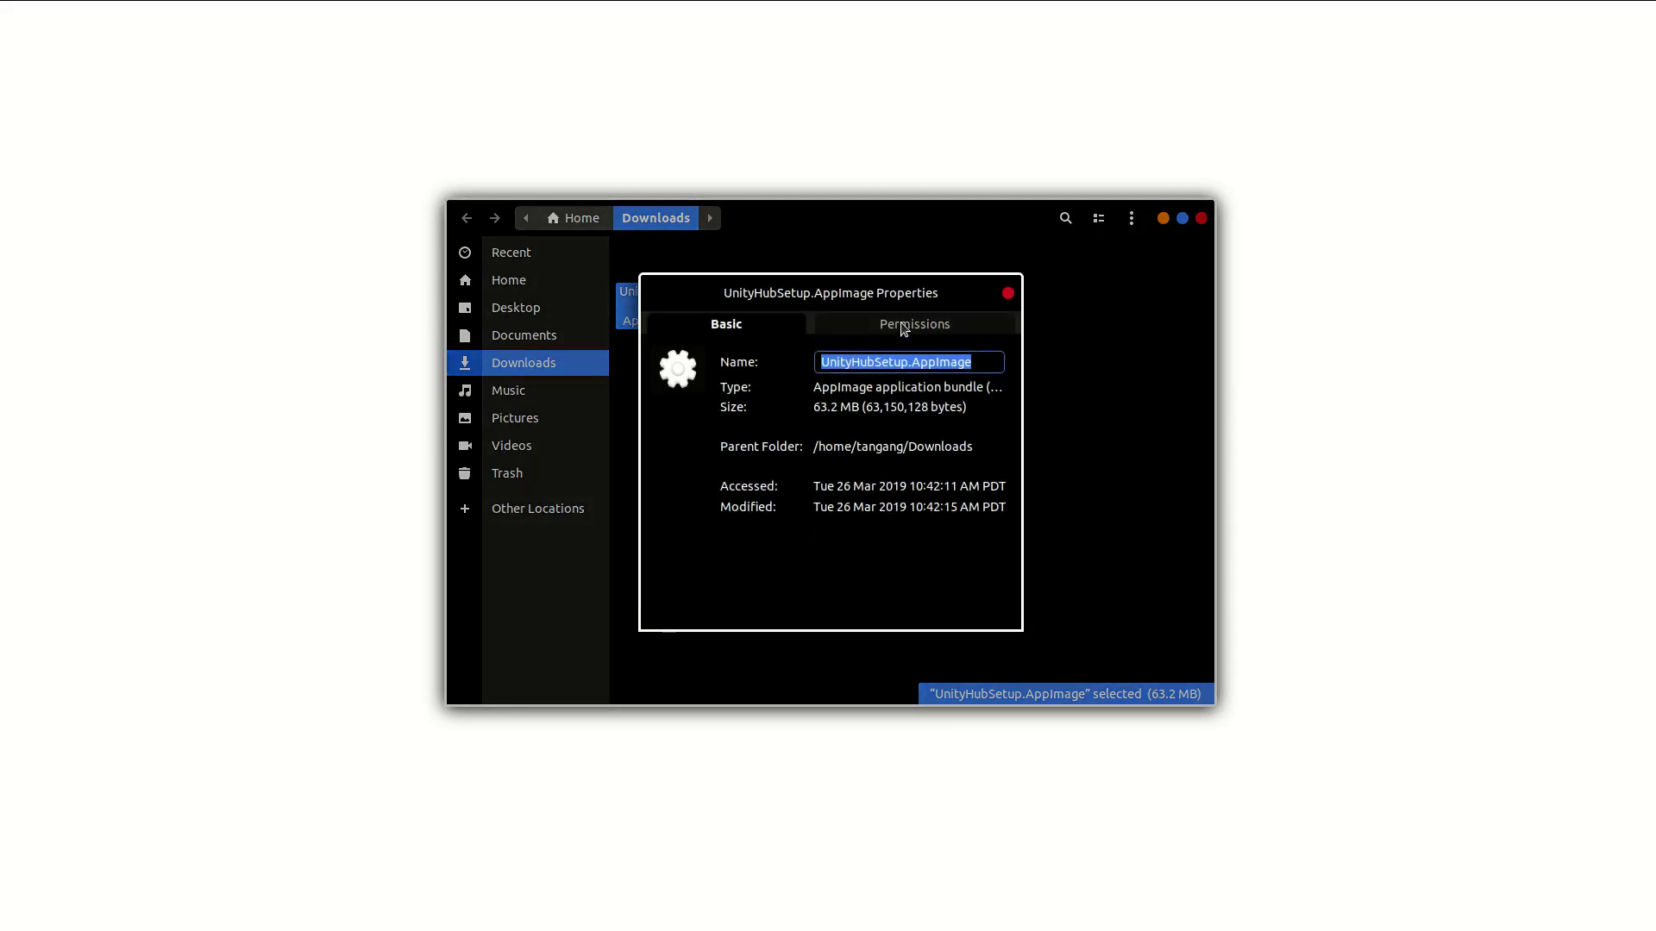
left_click(903, 334)
left_click(773, 556)
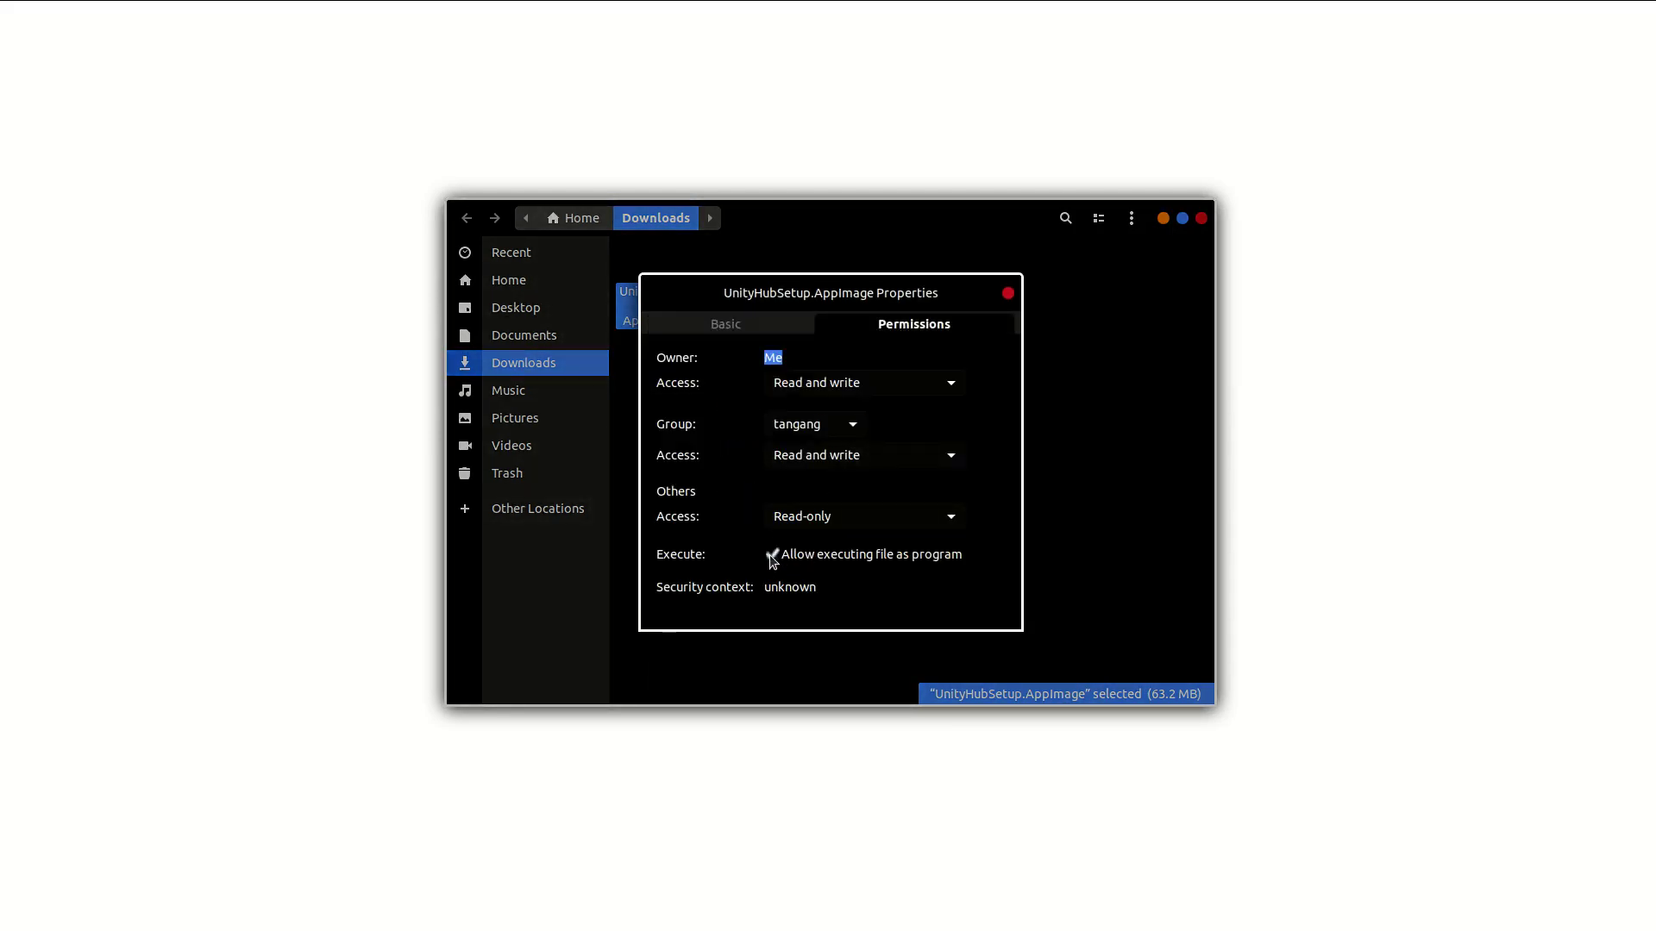
left_click(1008, 294)
double_click(649, 309)
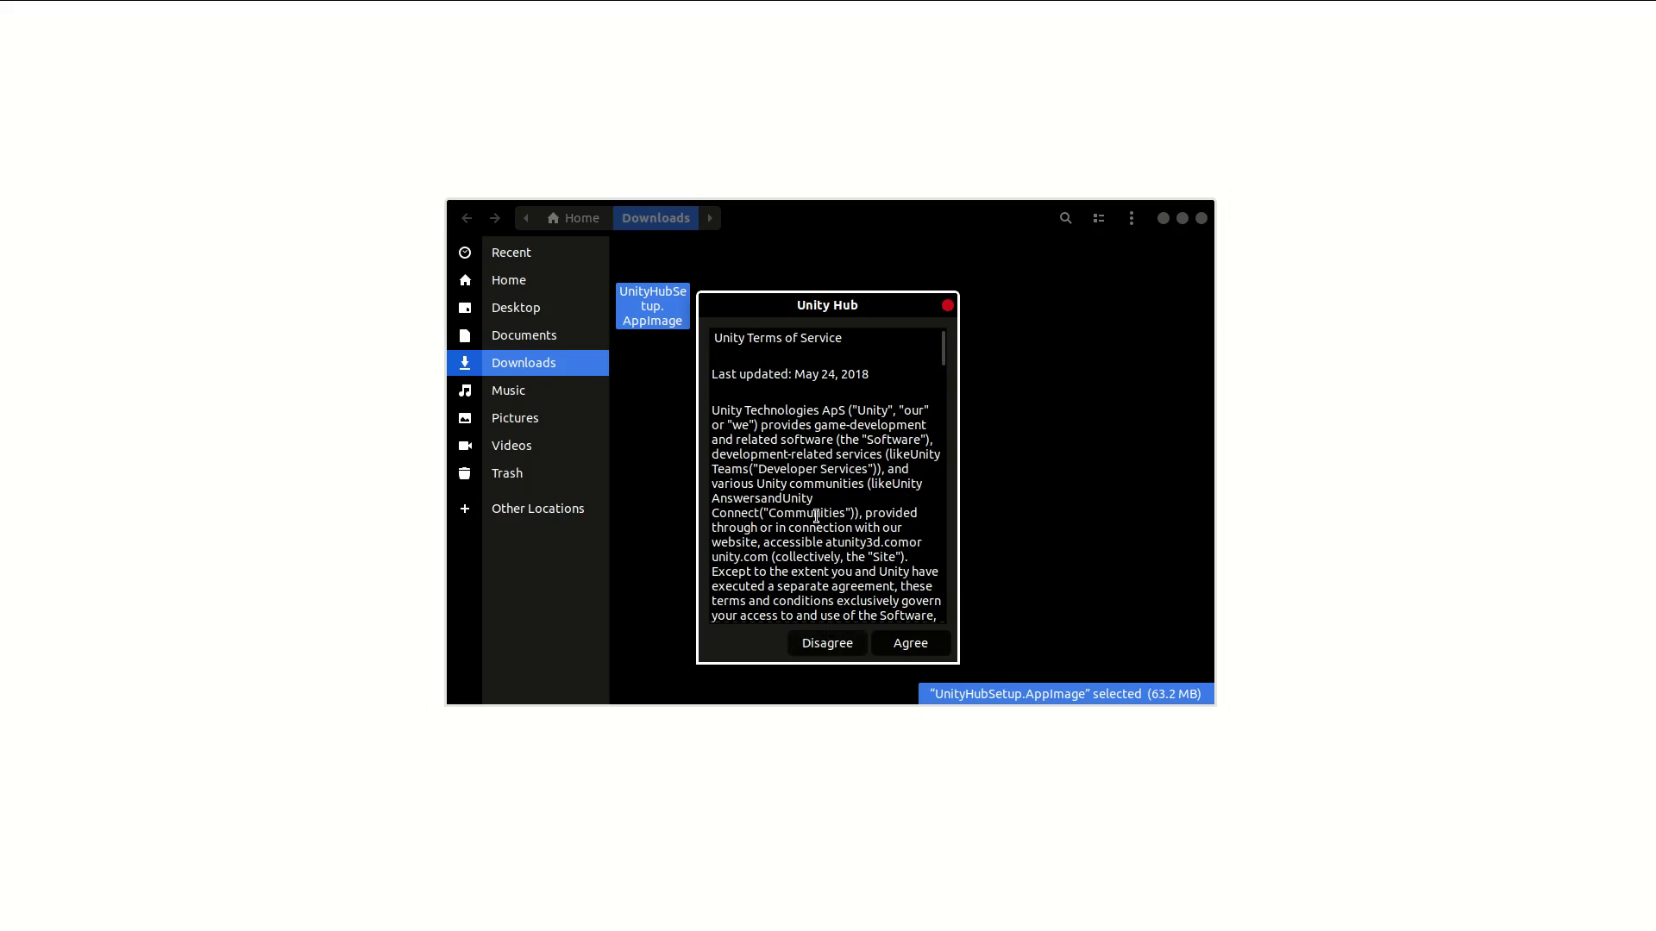
Step: Read to the end and agree to Unity Hub's terms, then accept desktop integration
scroll(816, 515, "down", 1)
scroll(816, 515, "down", 20)
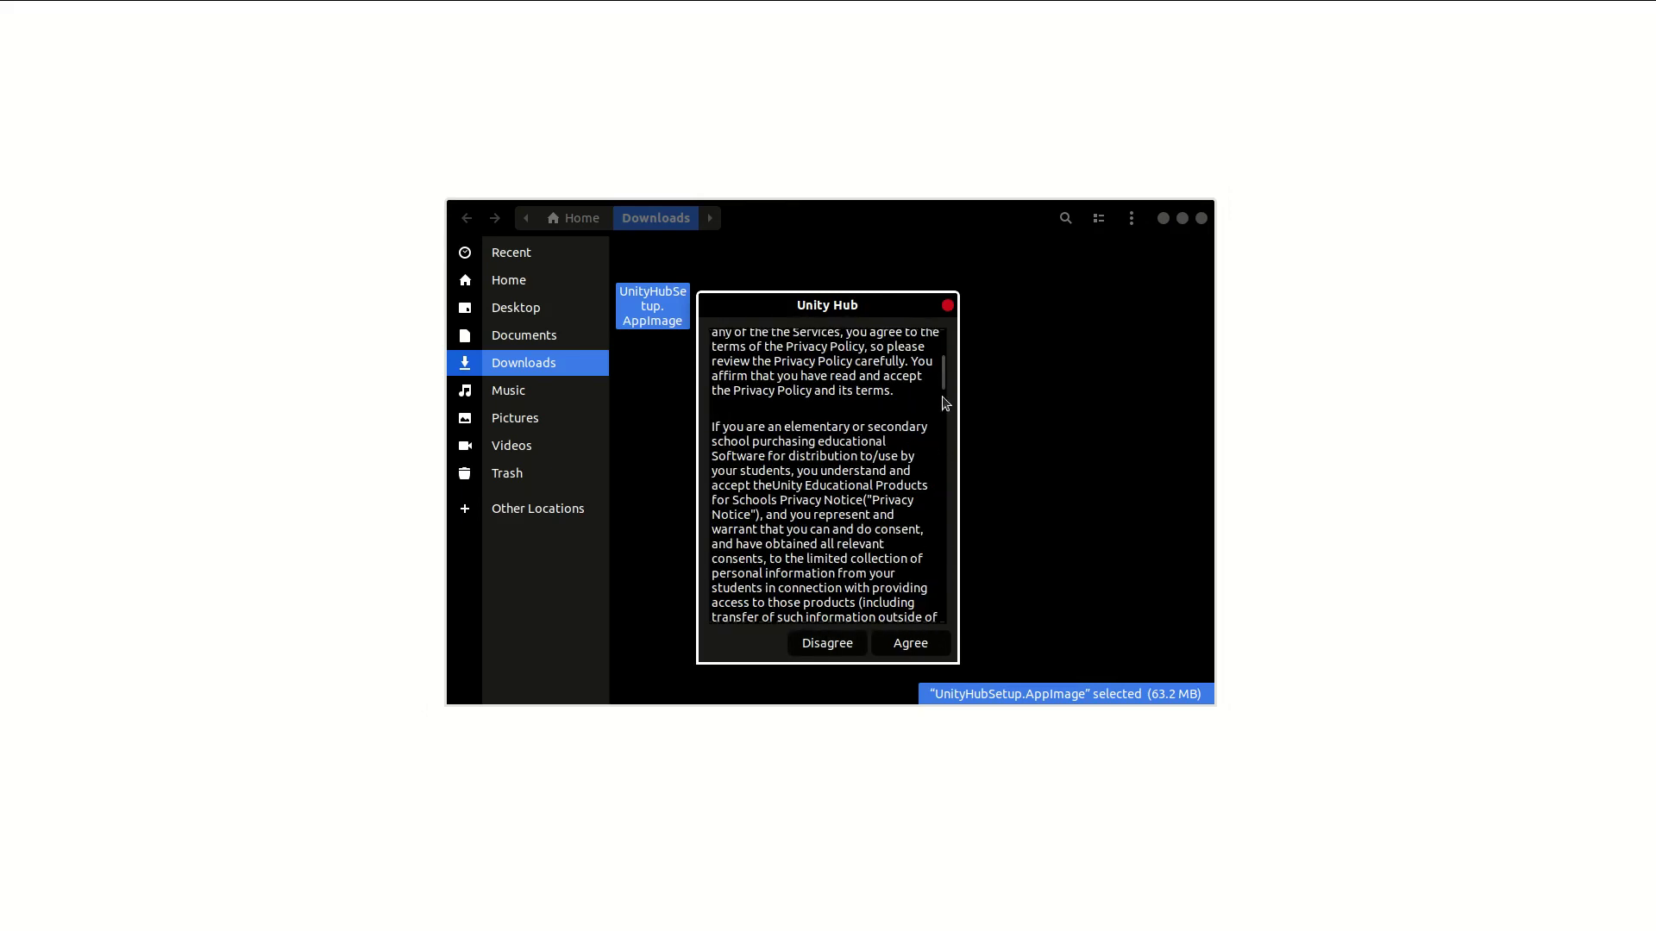
scroll(944, 388, "down", 1)
left_click_drag(944, 388, 943, 608)
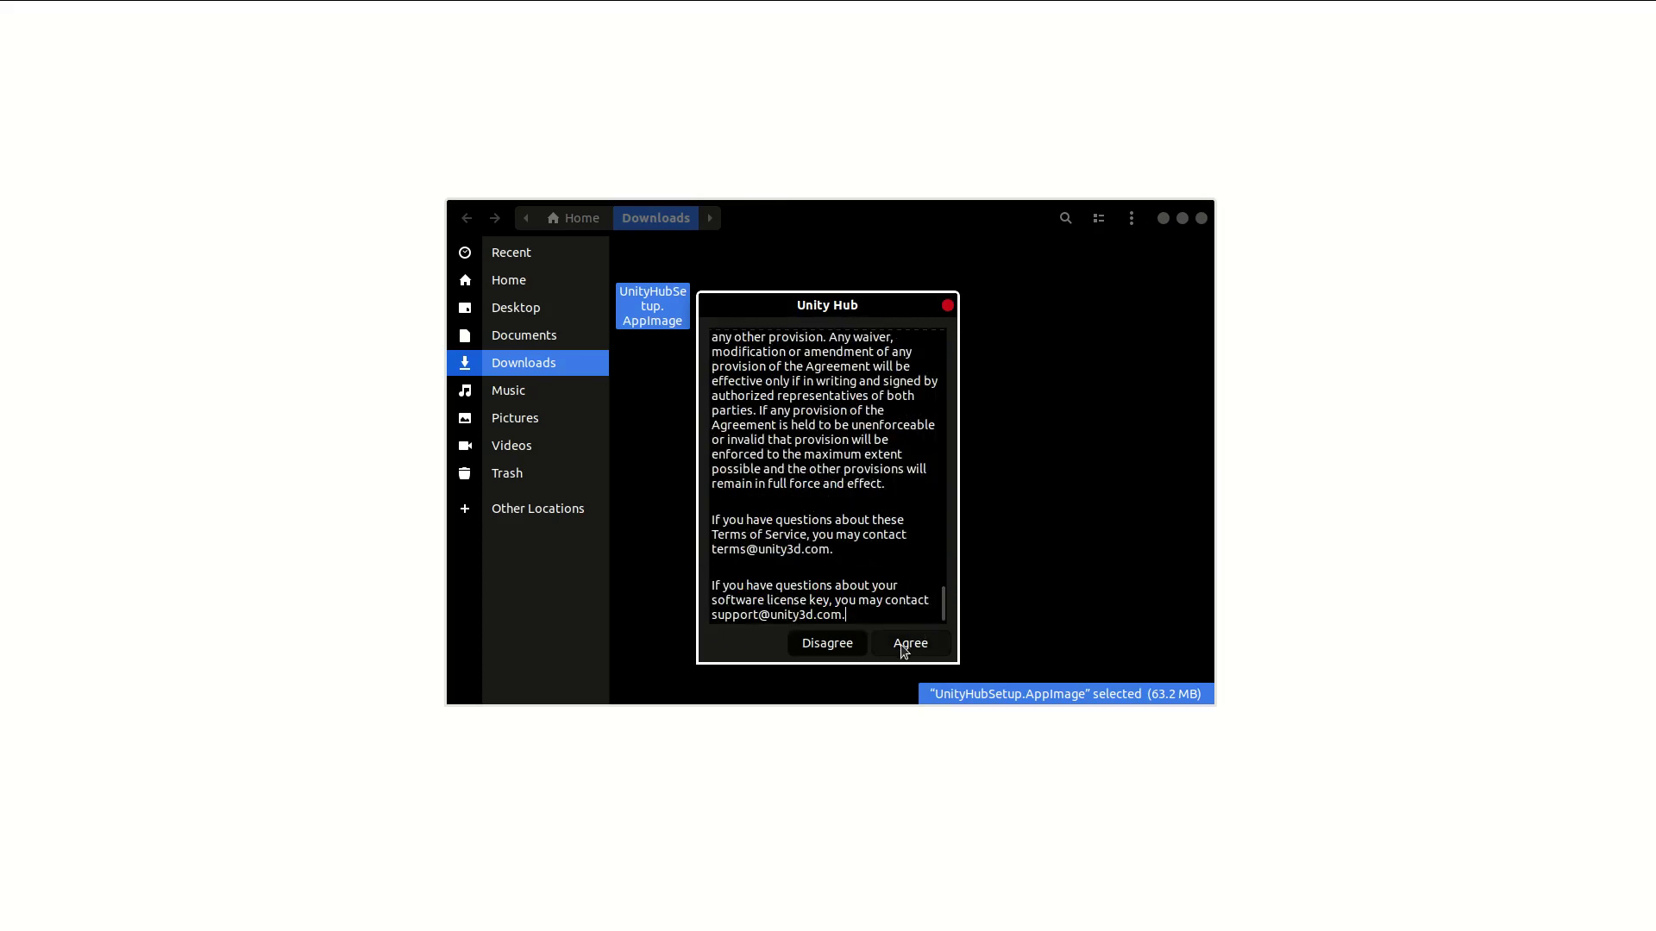
left_click(905, 645)
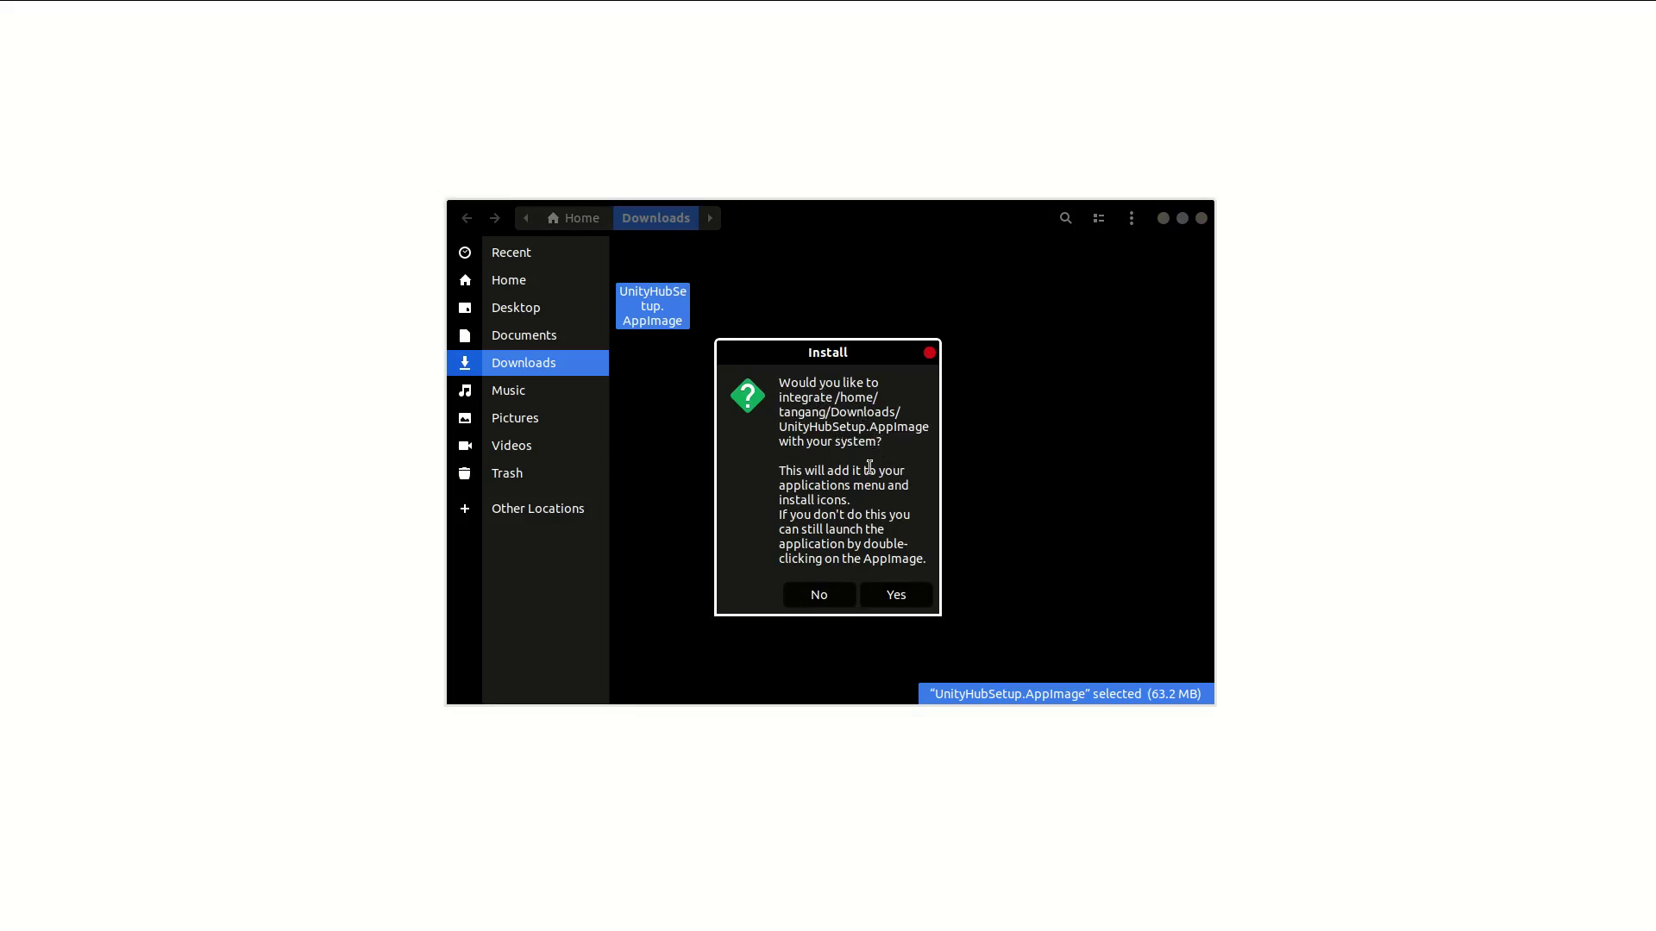
left_click(897, 595)
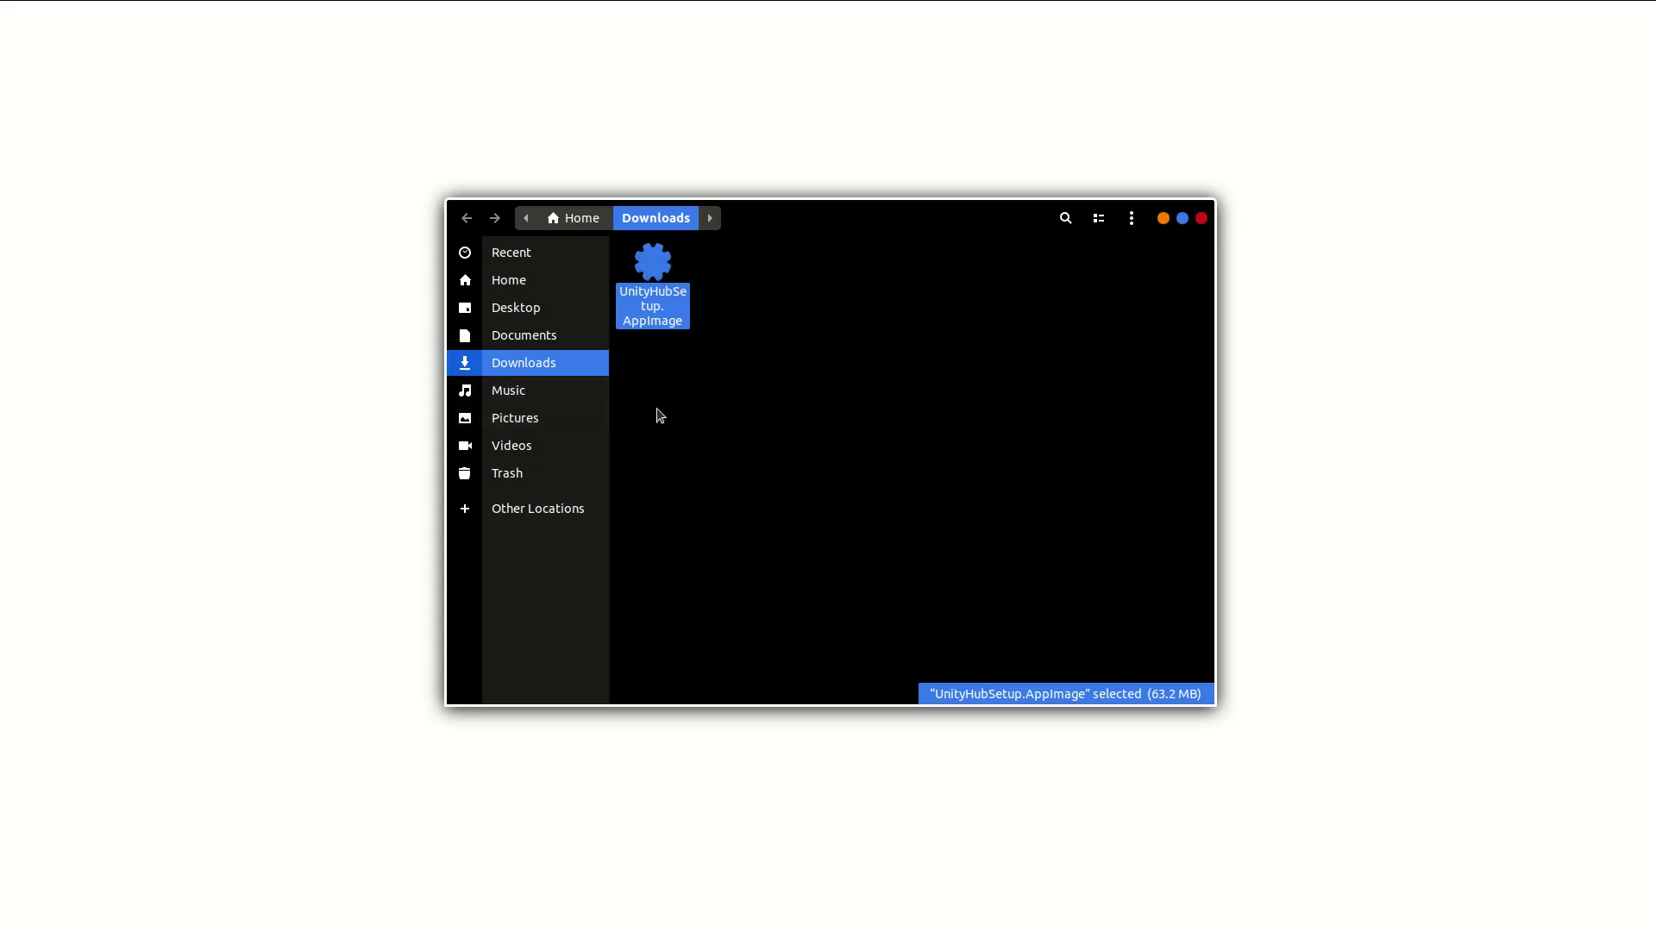
key("Return")
right_click(695, 396)
Step: Run ./UnityHubSetup.AppImage from a terminal opened in Downloads
left_click(754, 517)
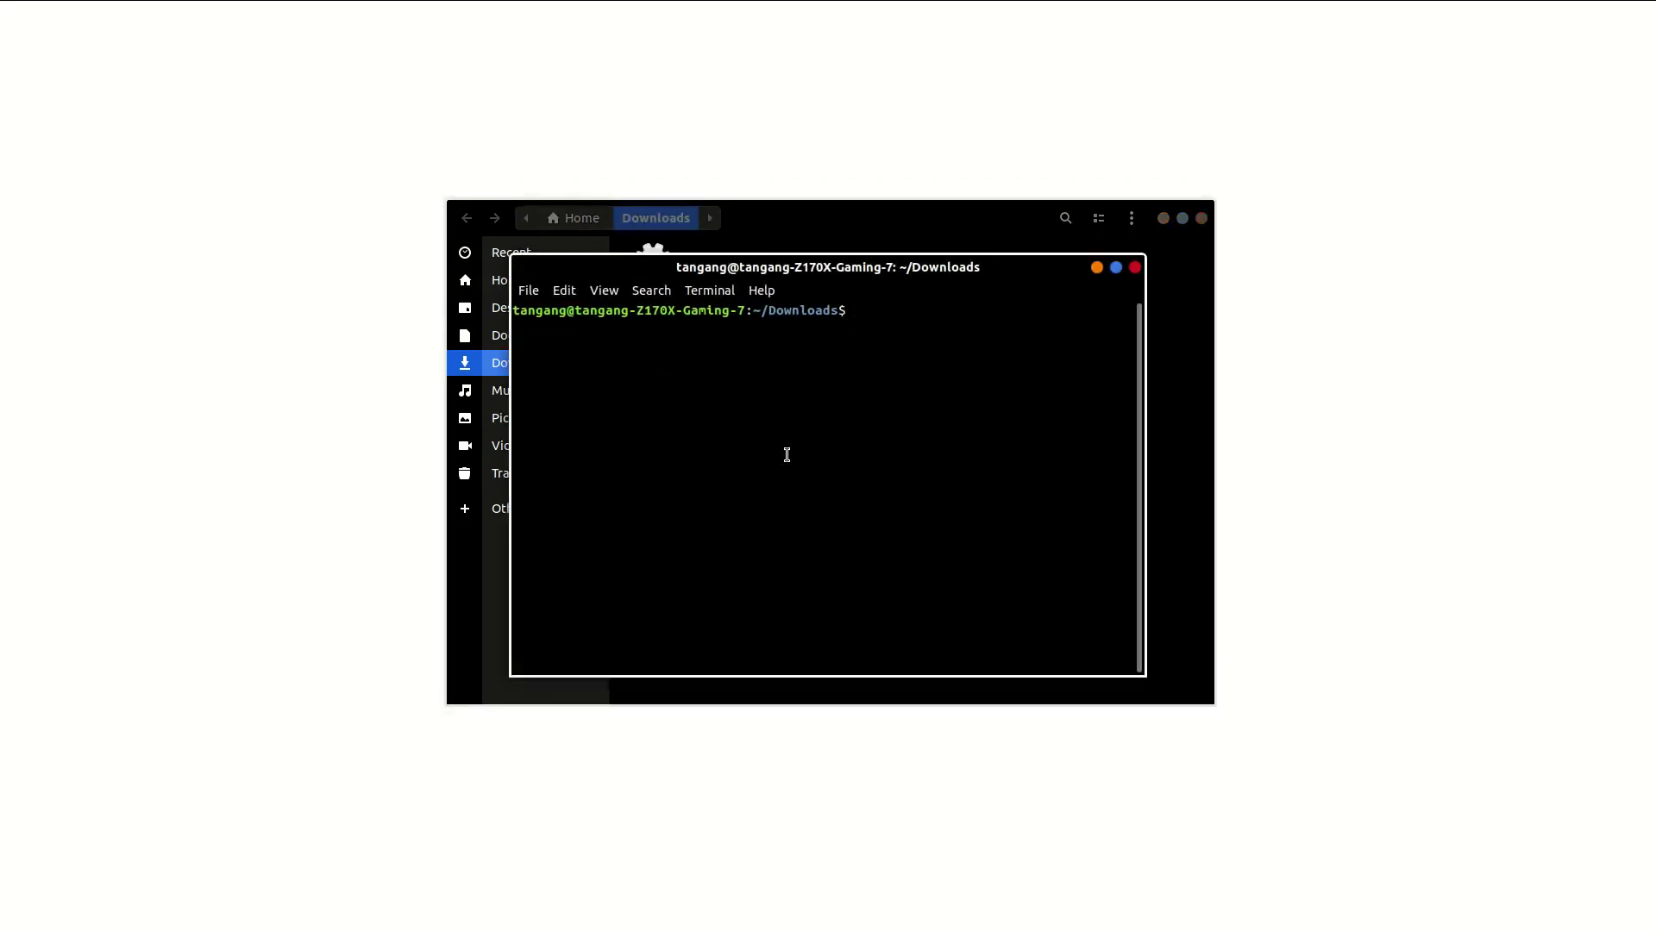
type("./U")
key("Tab")
key("Return")
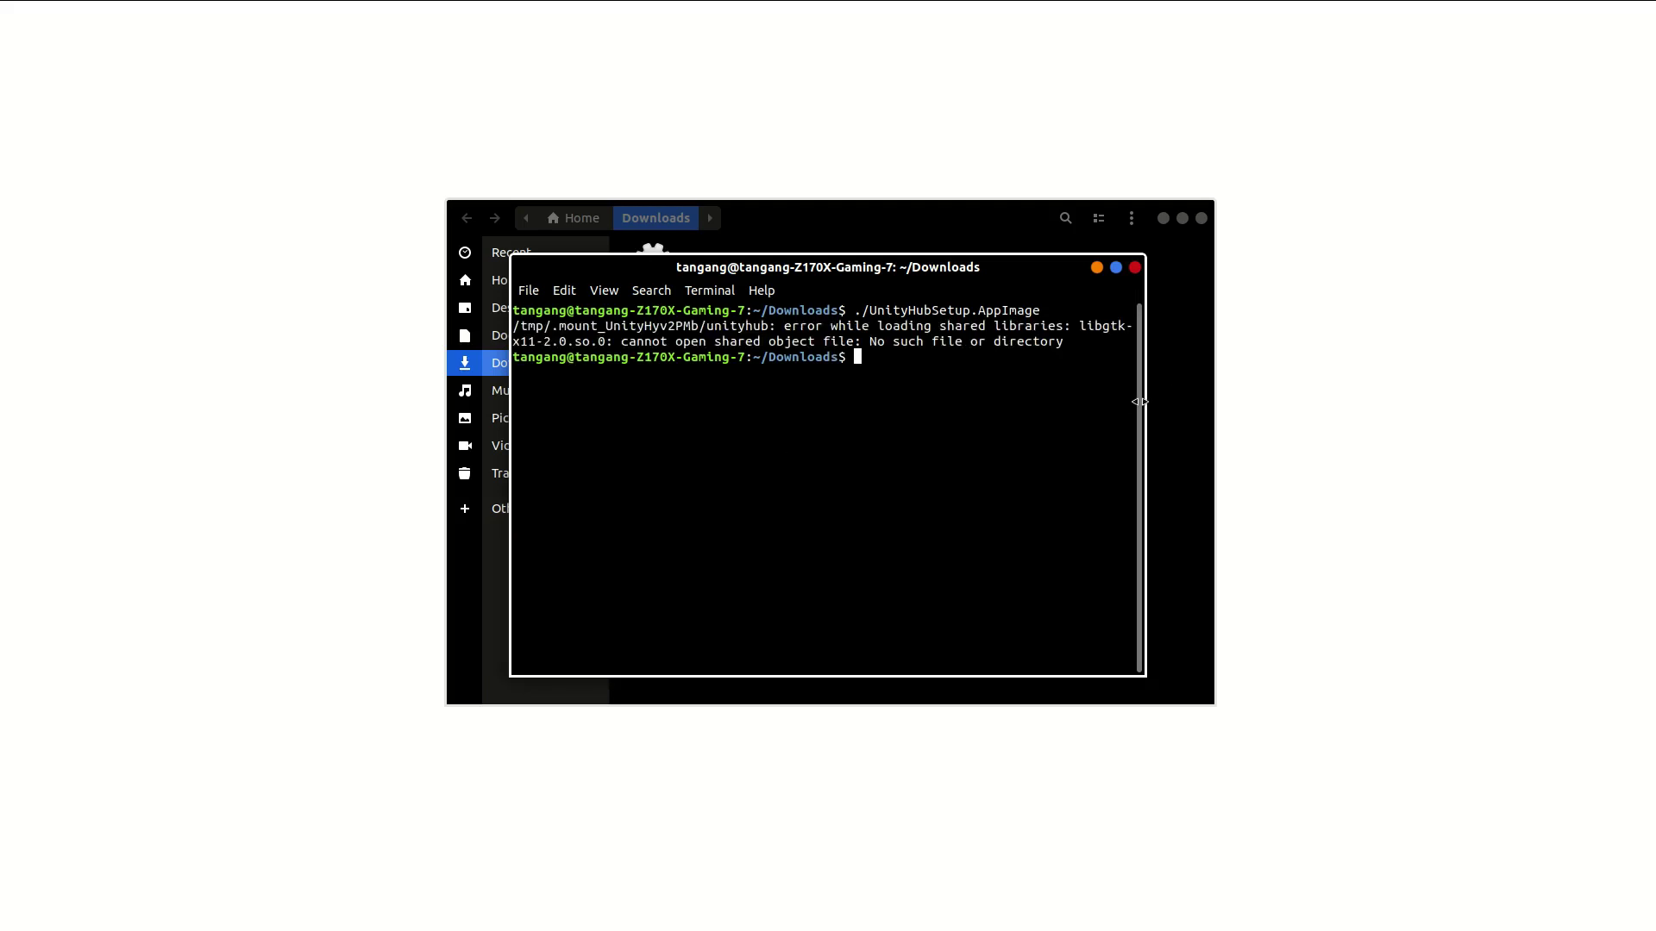
Step: Widen the terminal and copy the missing library name libgtk-x11-2.0.so.0 from the error
left_click_drag(1143, 403, 1461, 428)
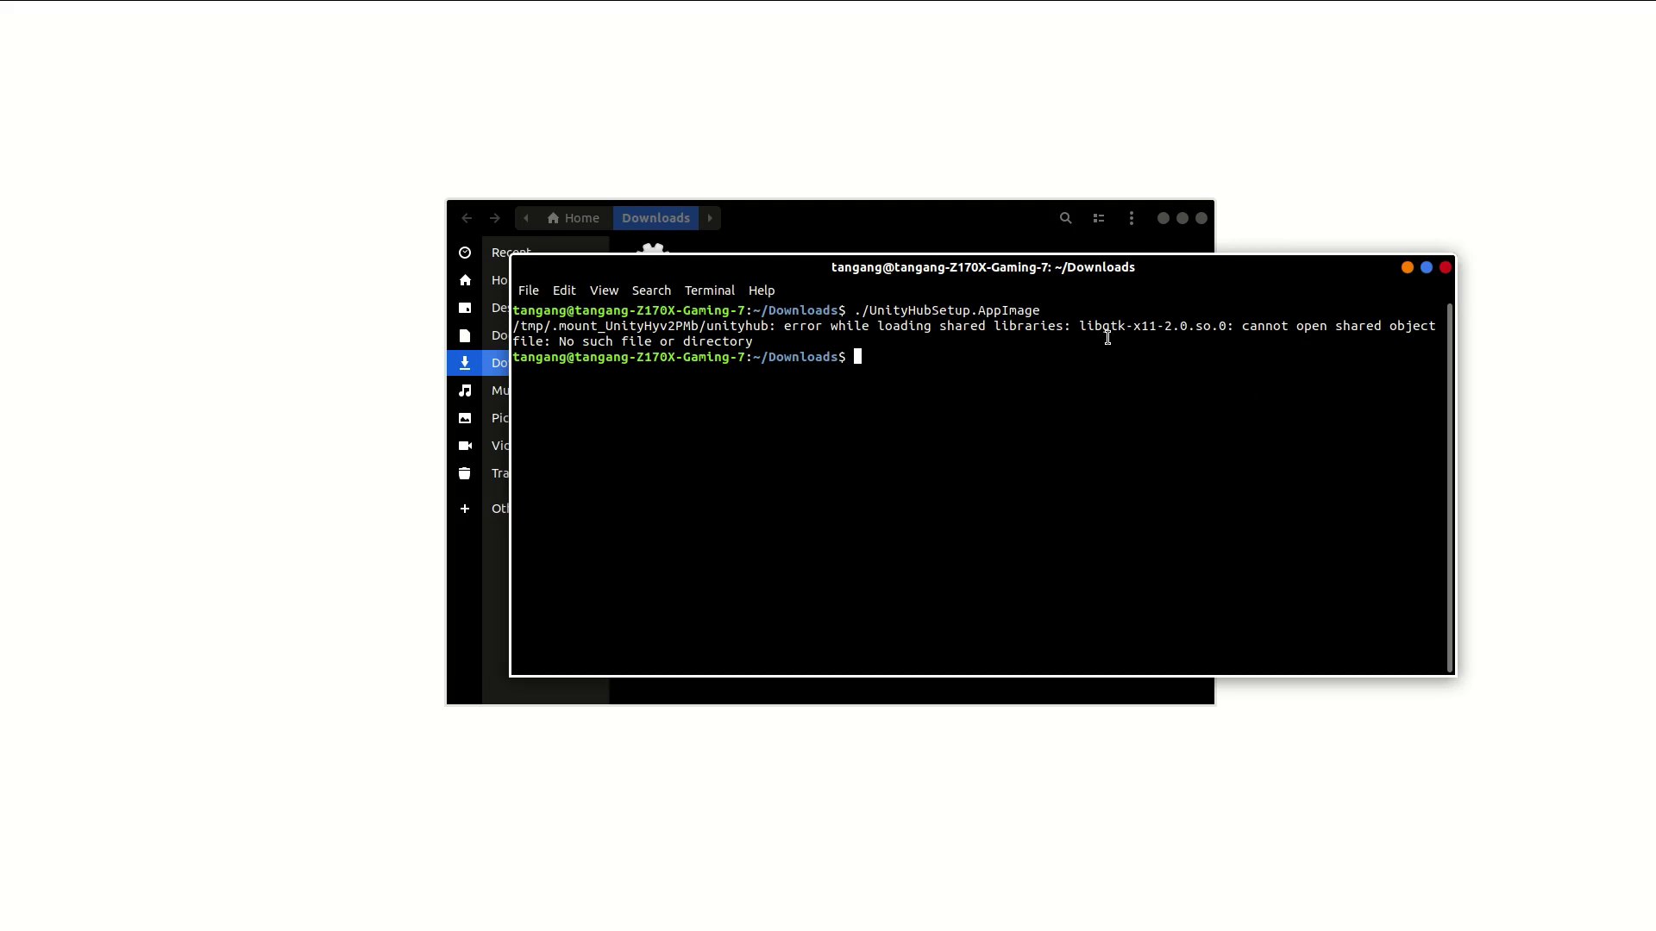
left_click_drag(1080, 326, 1221, 326)
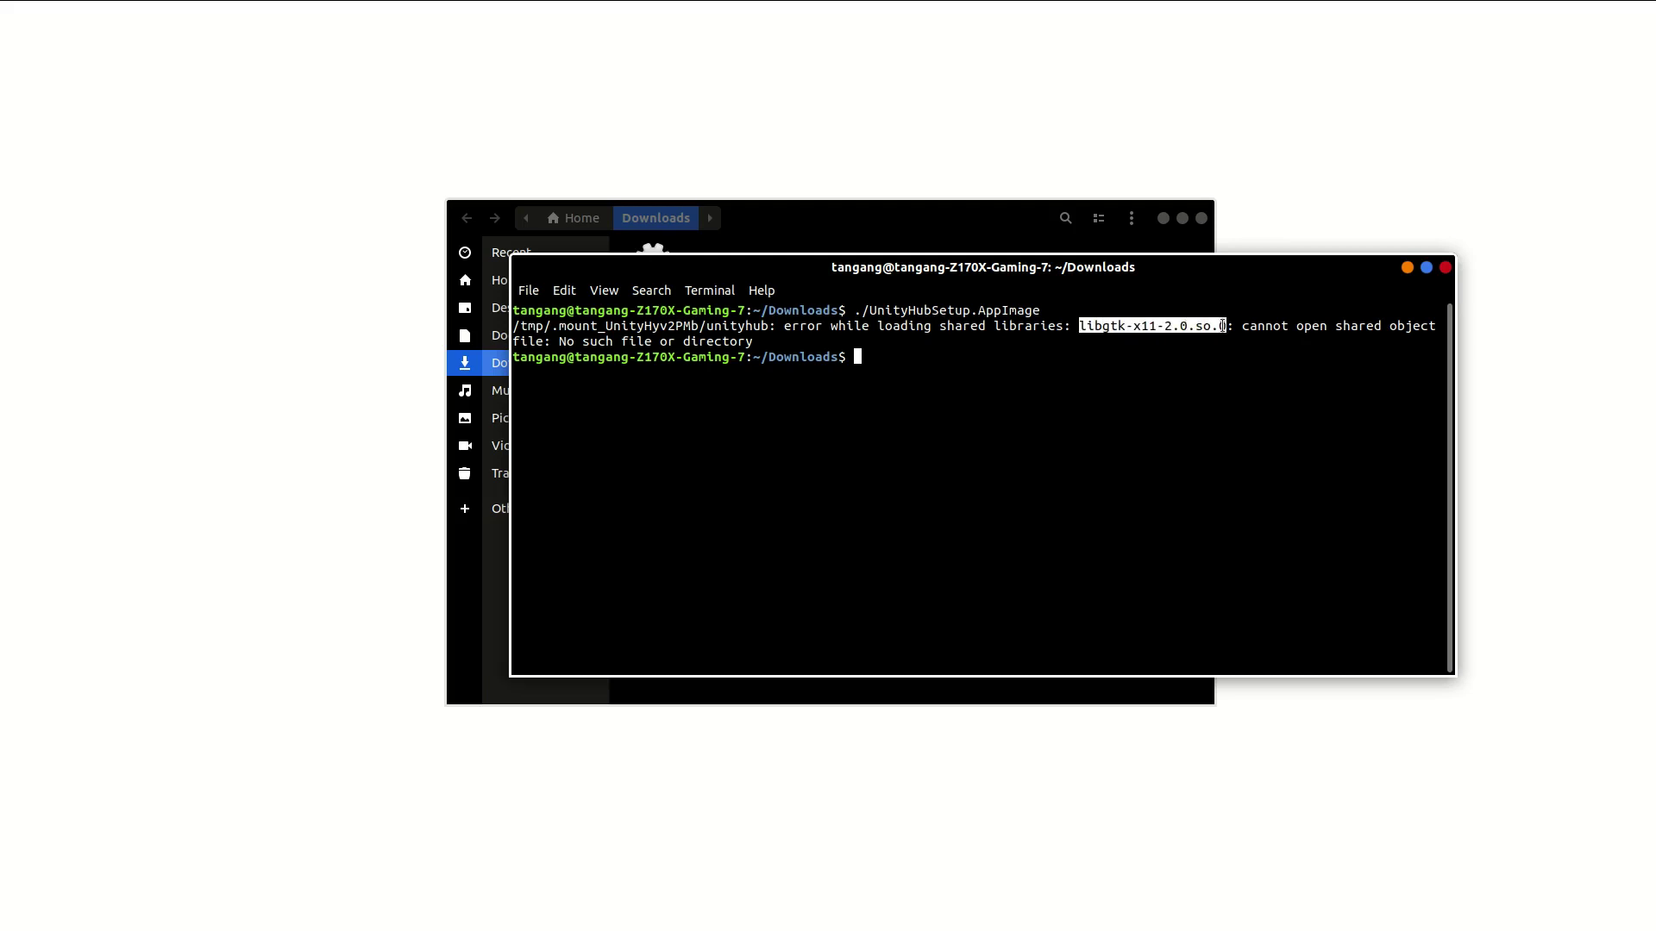
right_click(1171, 328)
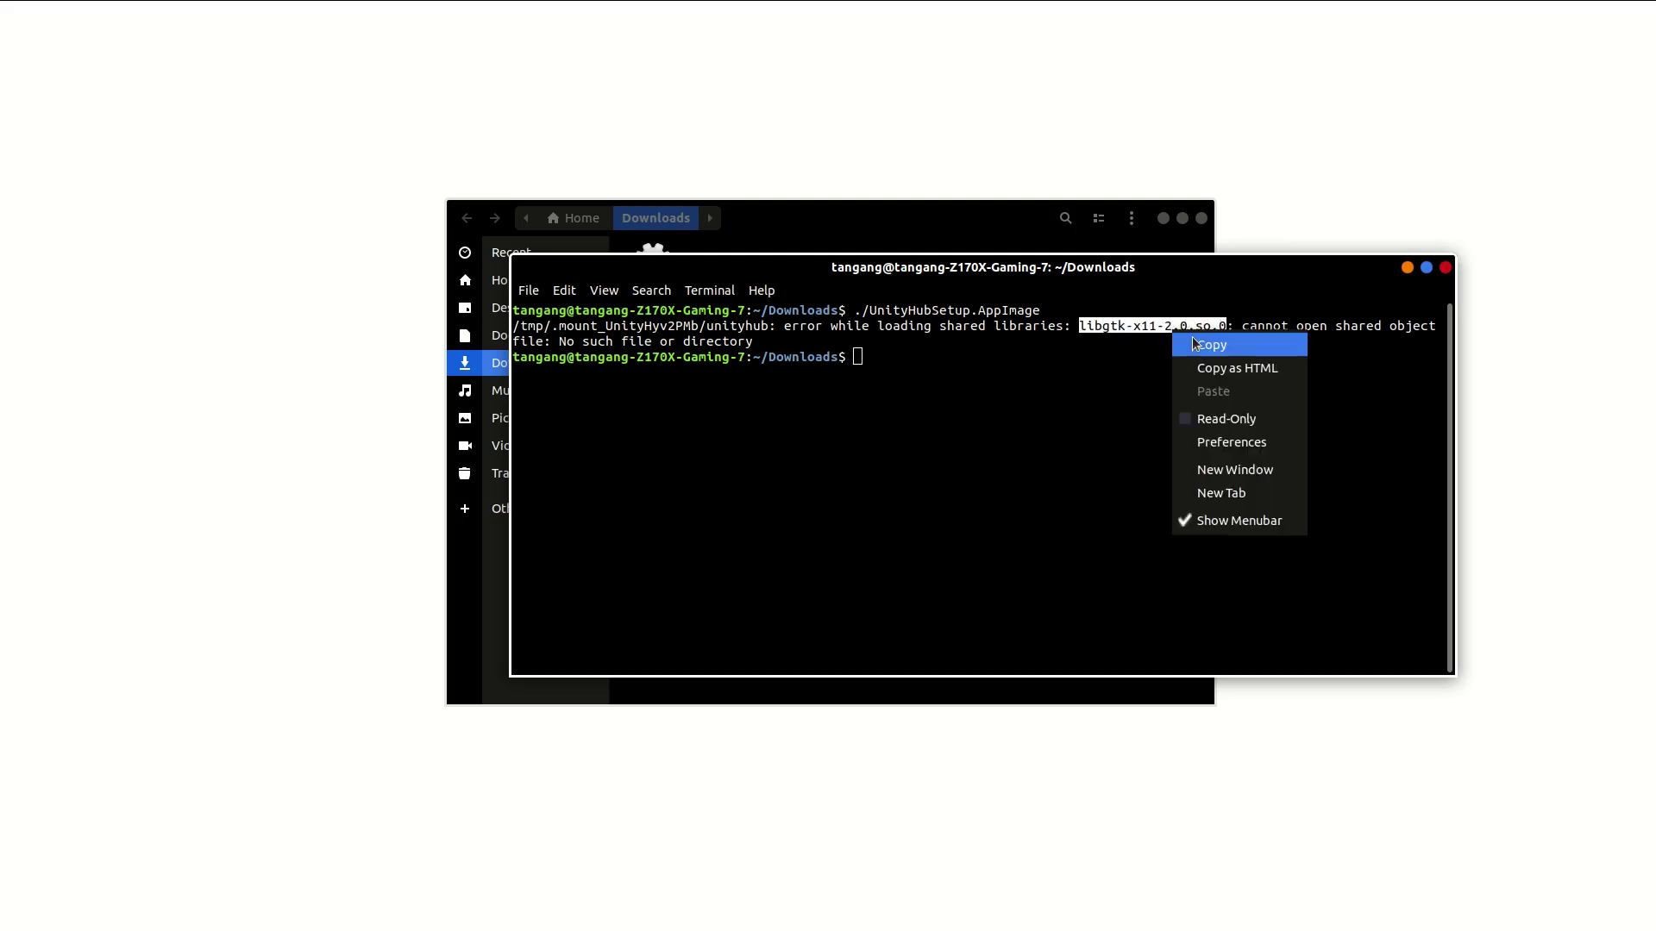
left_click(1196, 344)
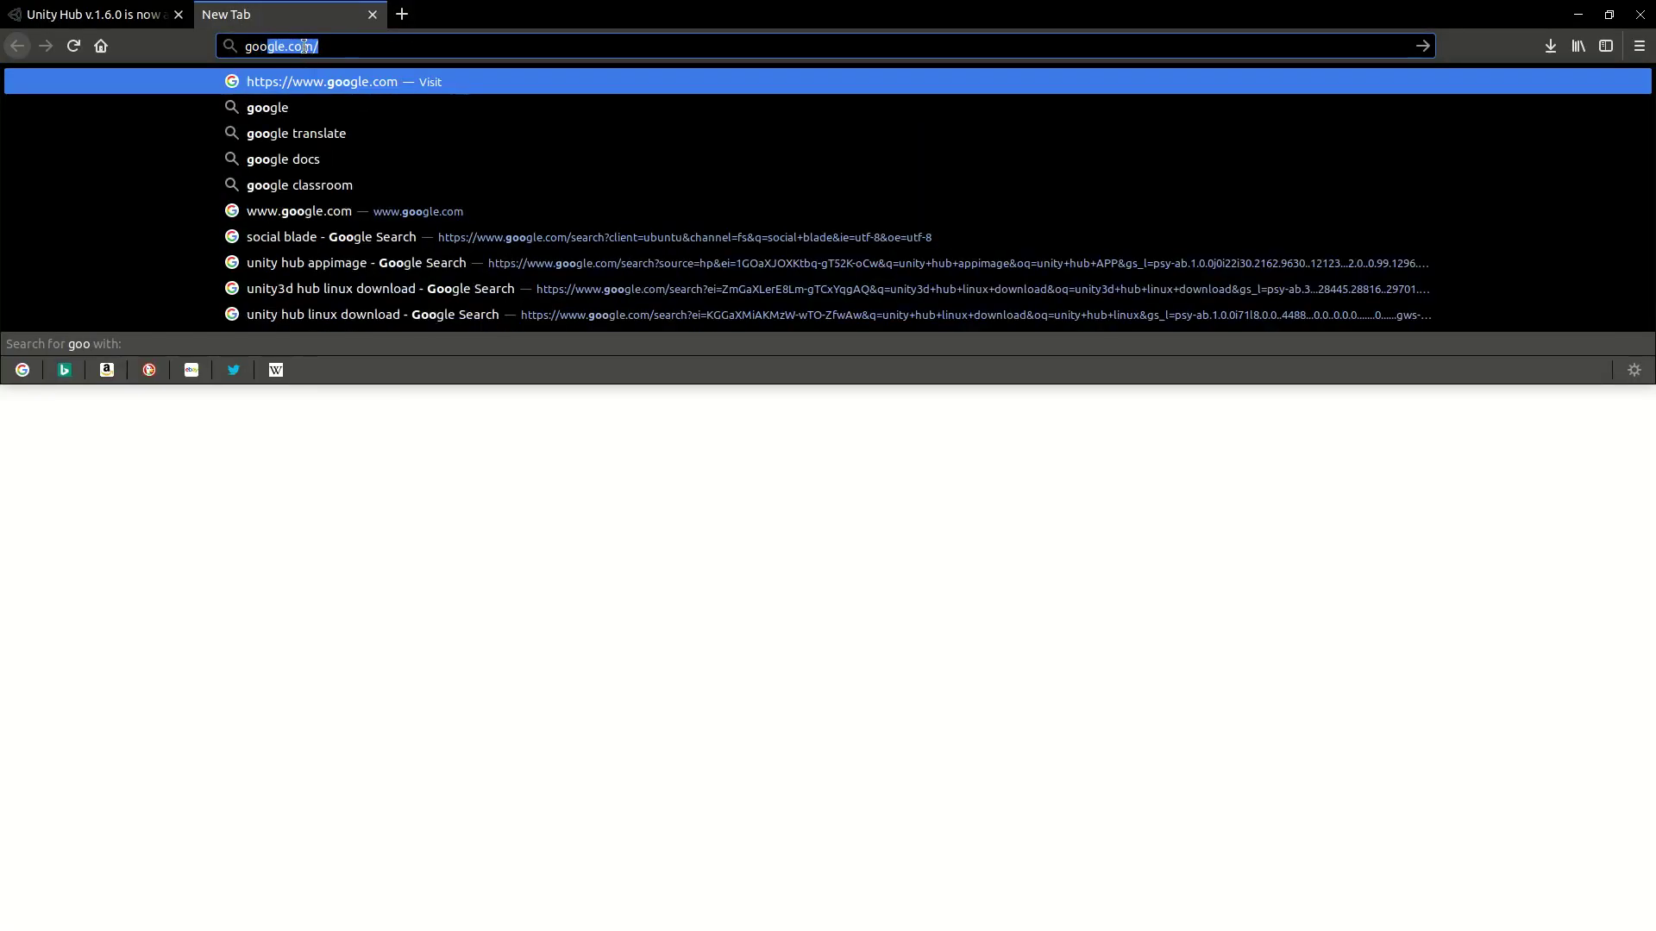
Step: Search Google for the pasted library name libgtk-x11-2.0.so.0
key("Return")
right_click(630, 291)
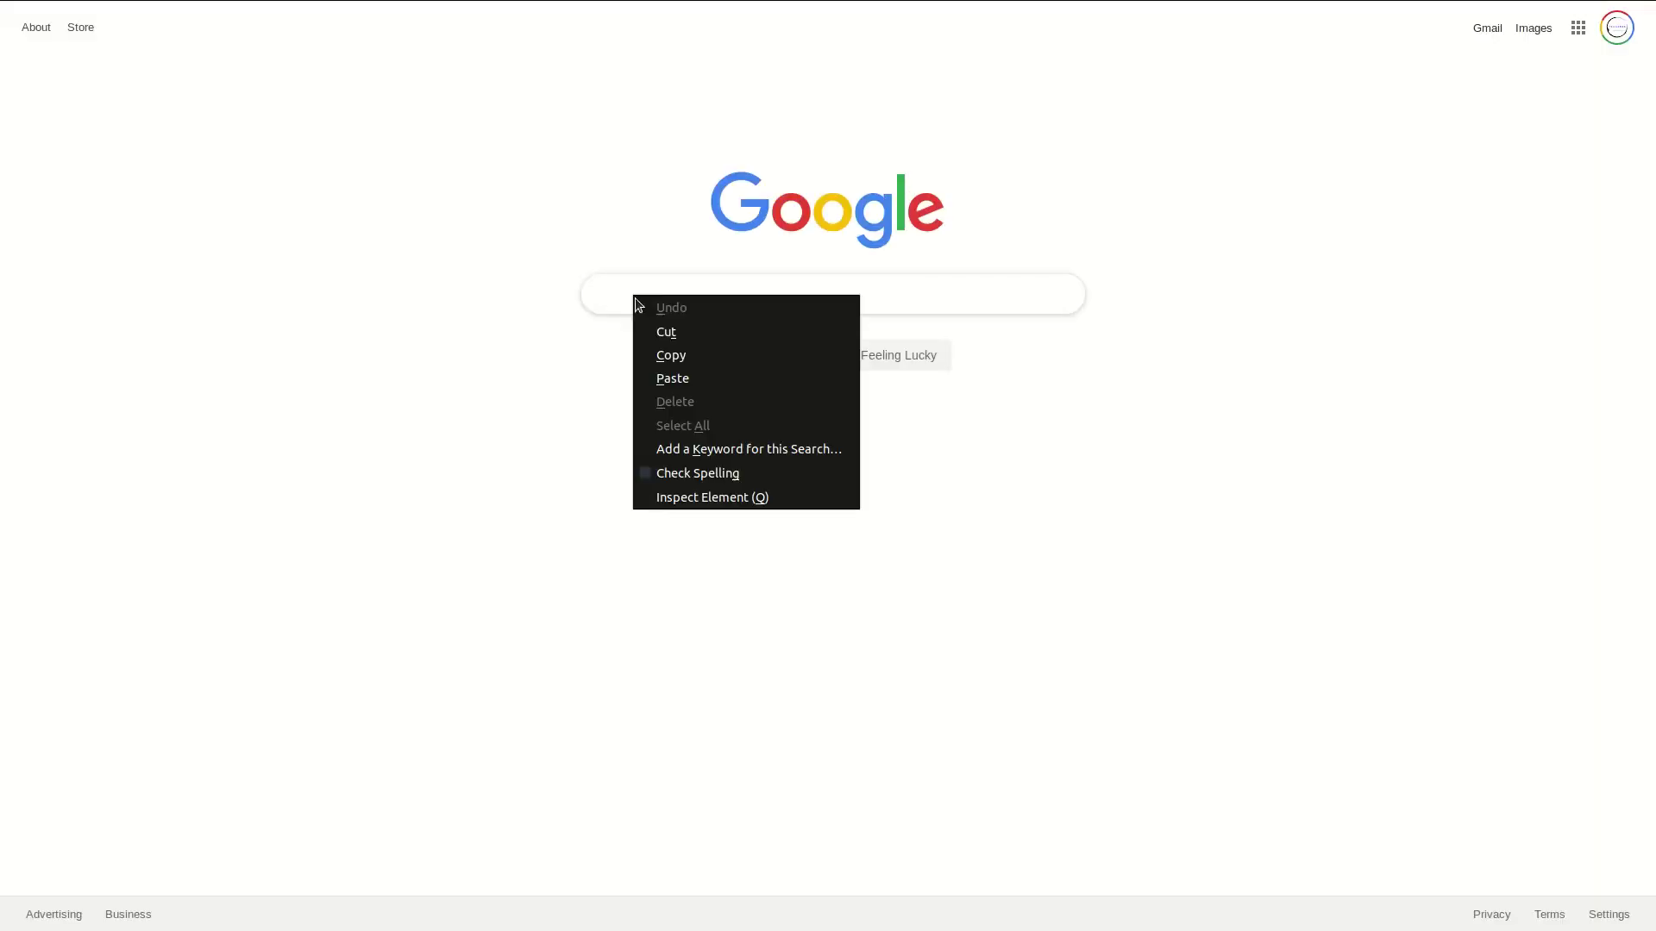
left_click(677, 380)
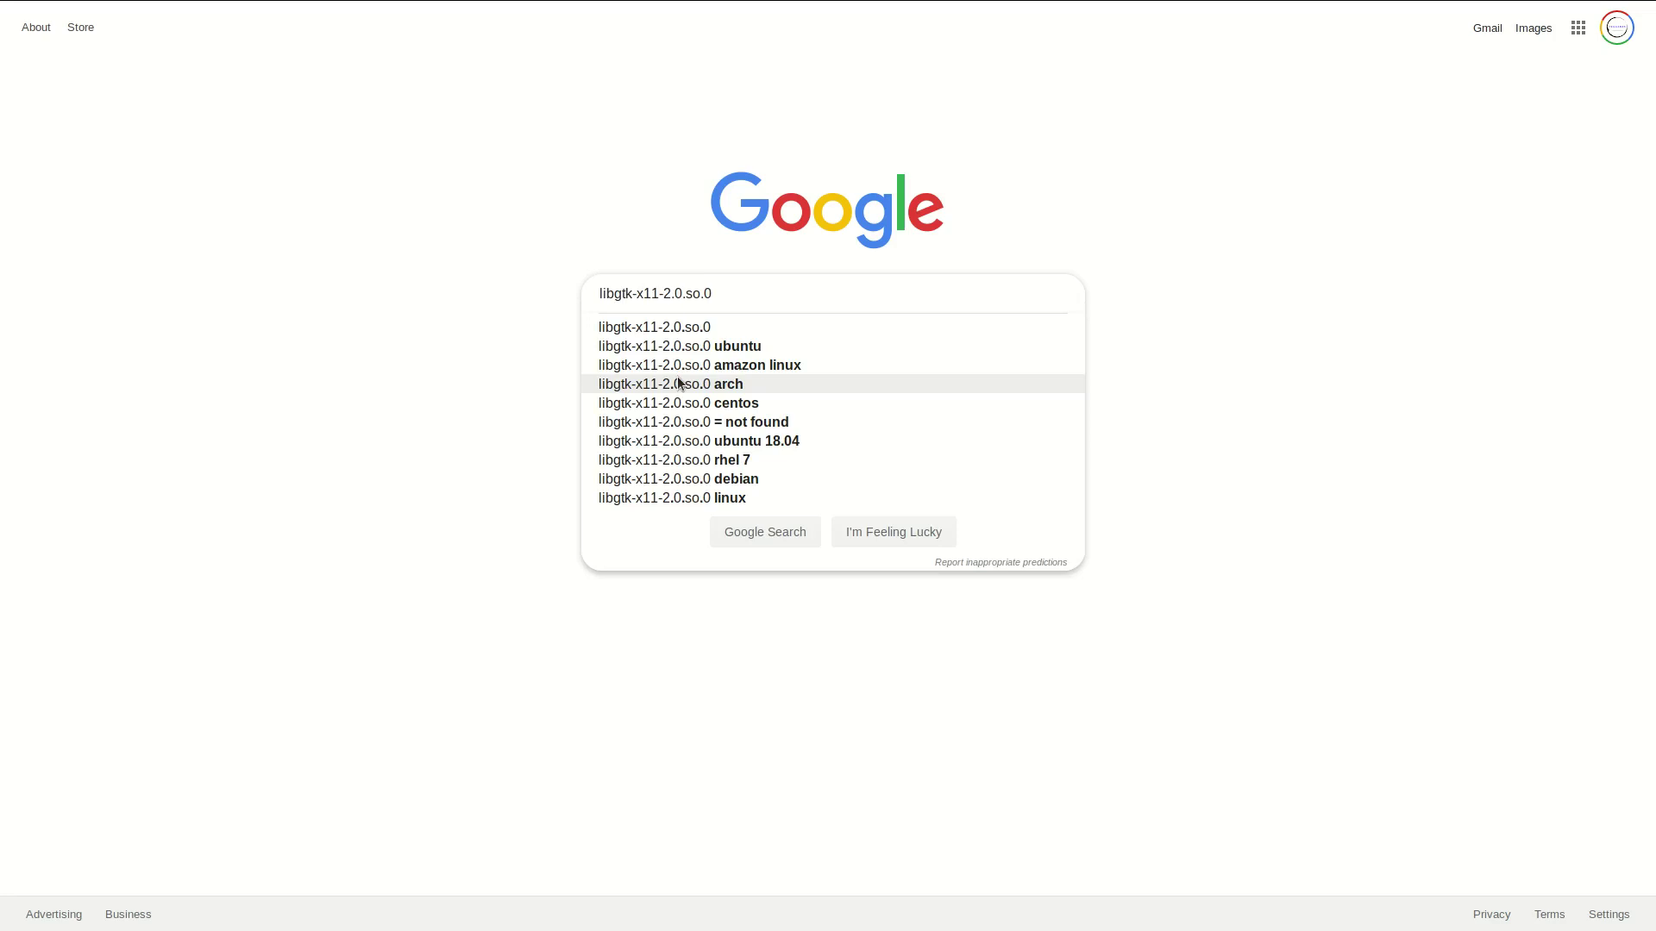
key("Return")
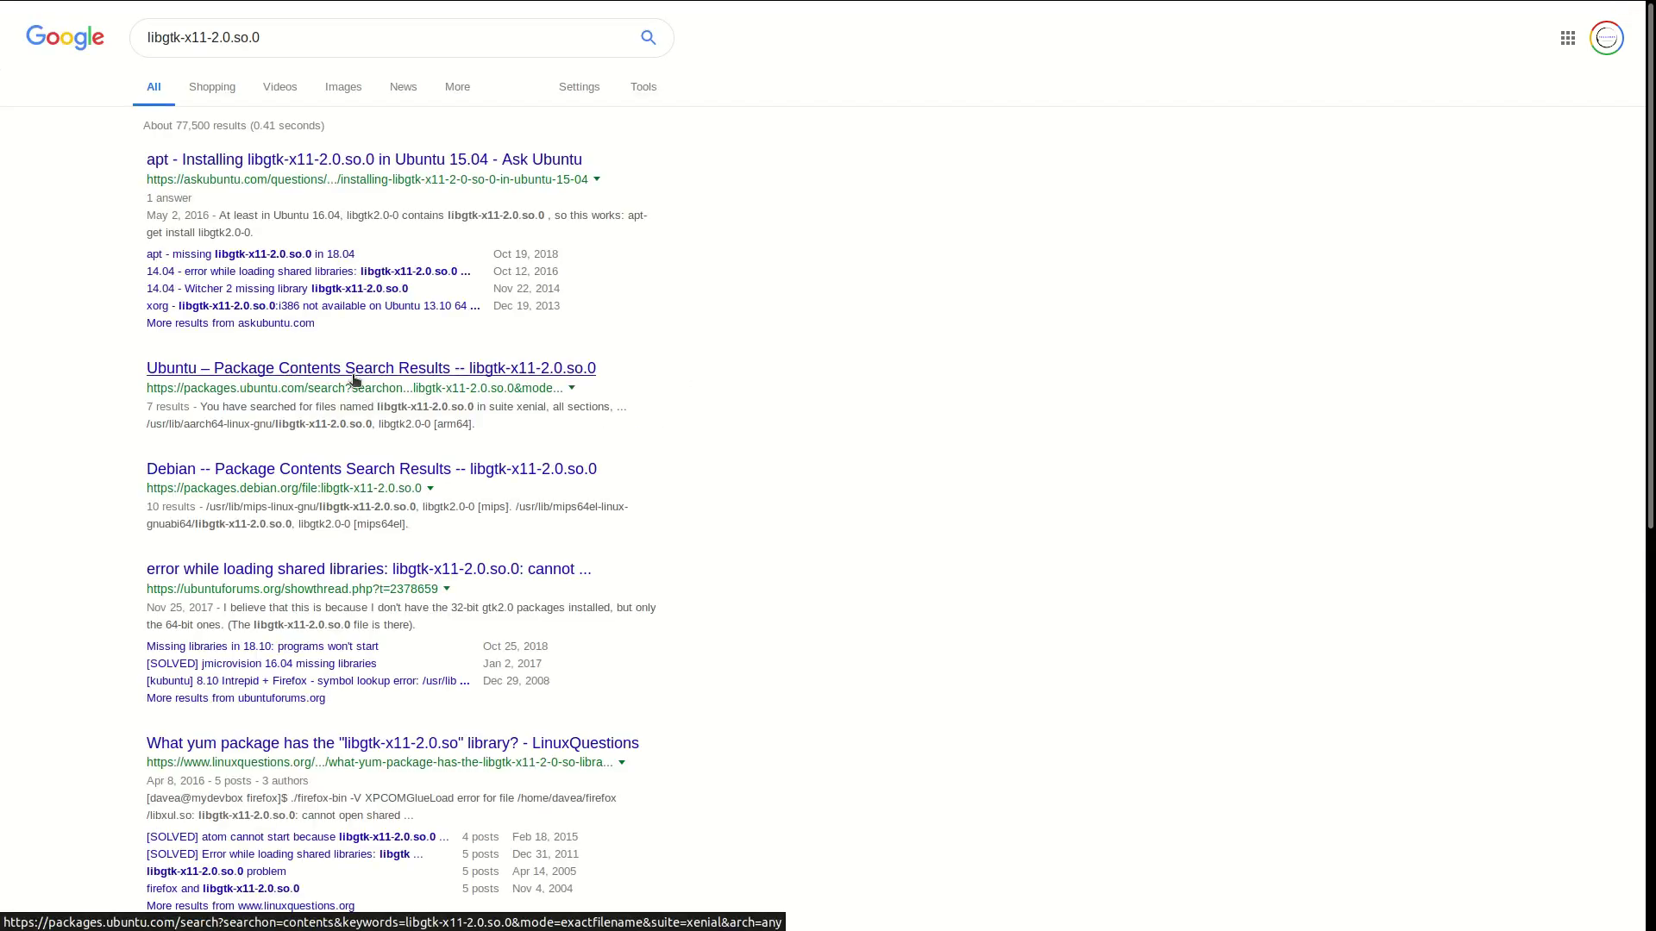
Step: Open the Ubuntu package contents result and copy the package name libgtk2.0-0
scroll(353, 379, "down", 1)
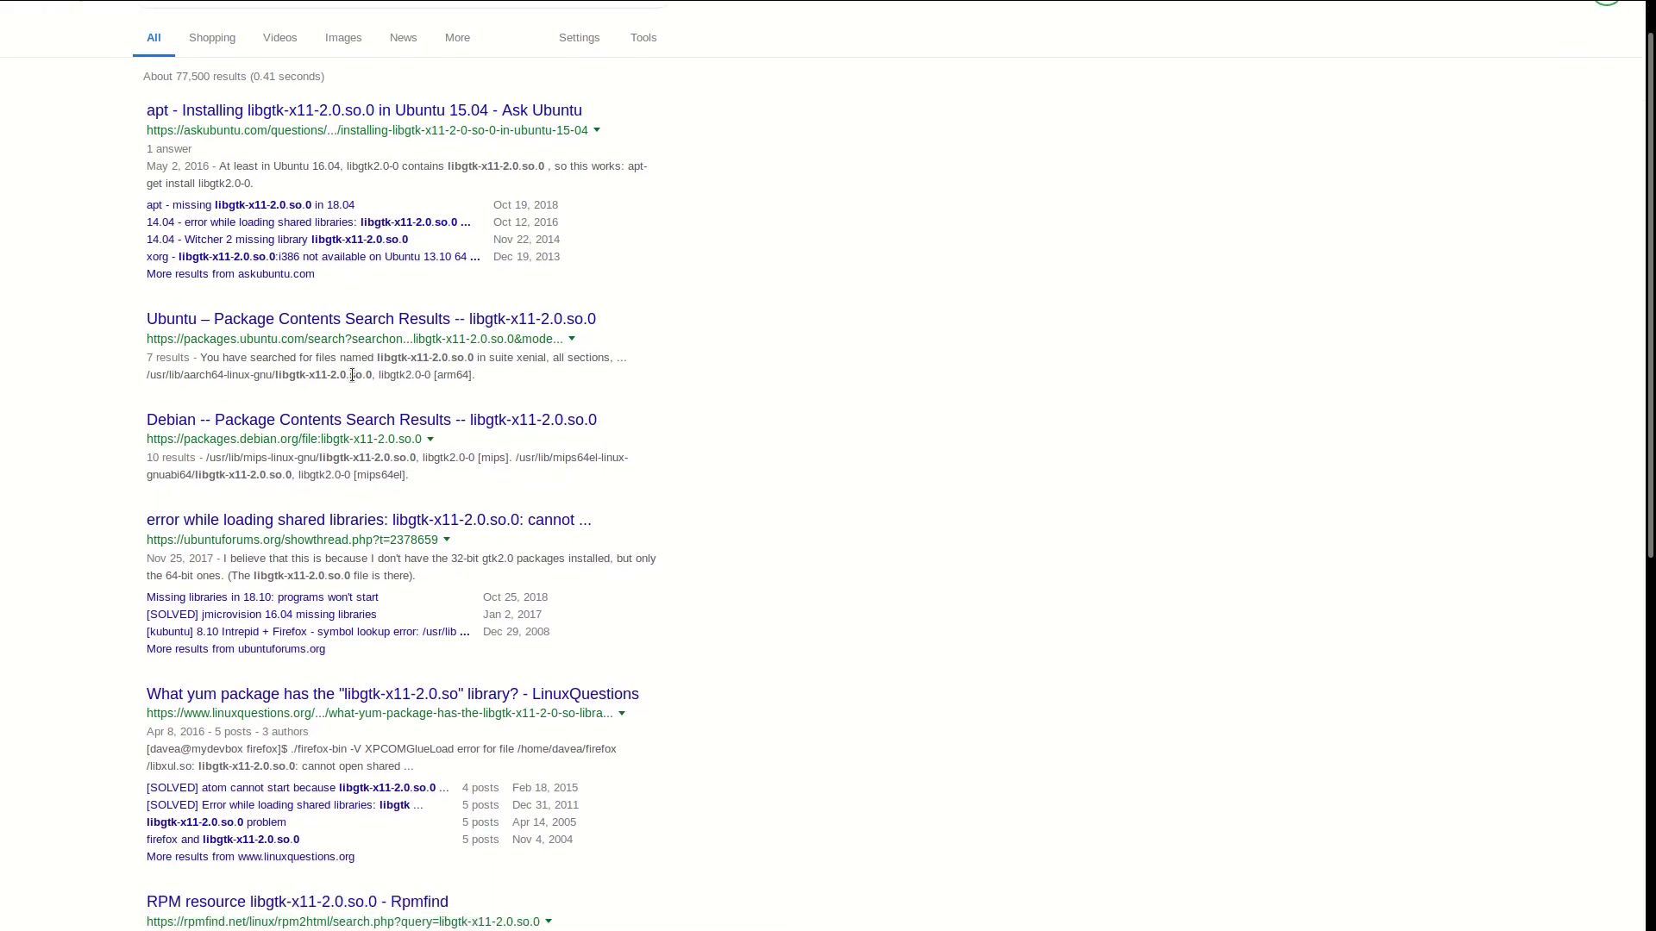
left_click(336, 330)
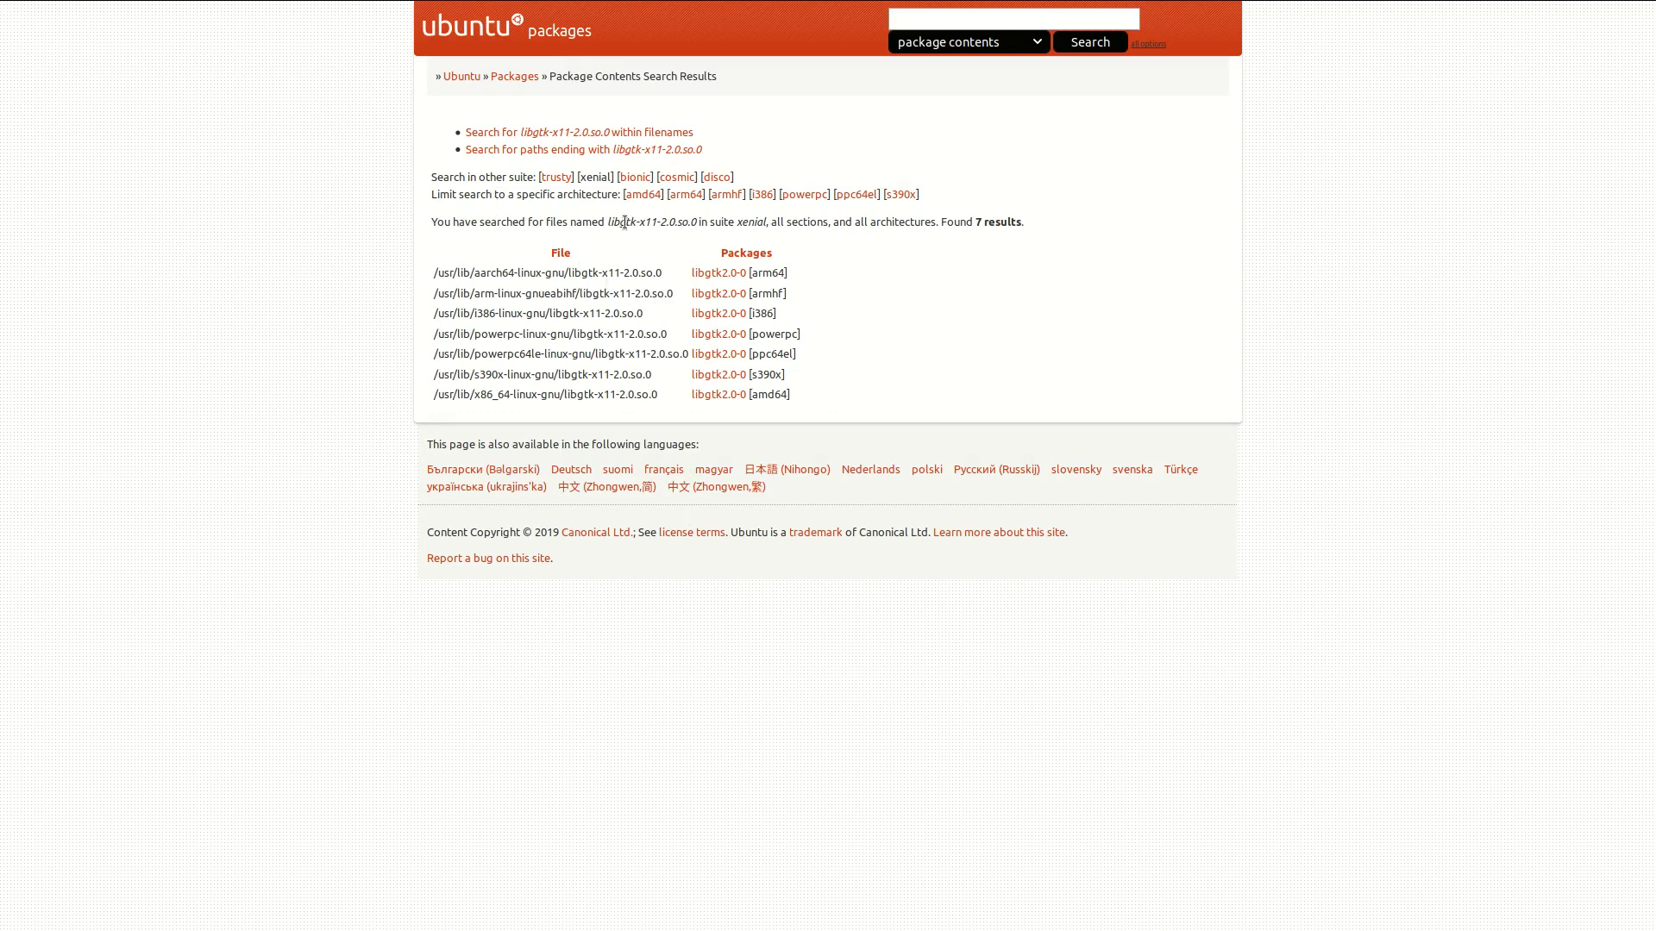
left_click_drag(619, 222, 682, 222)
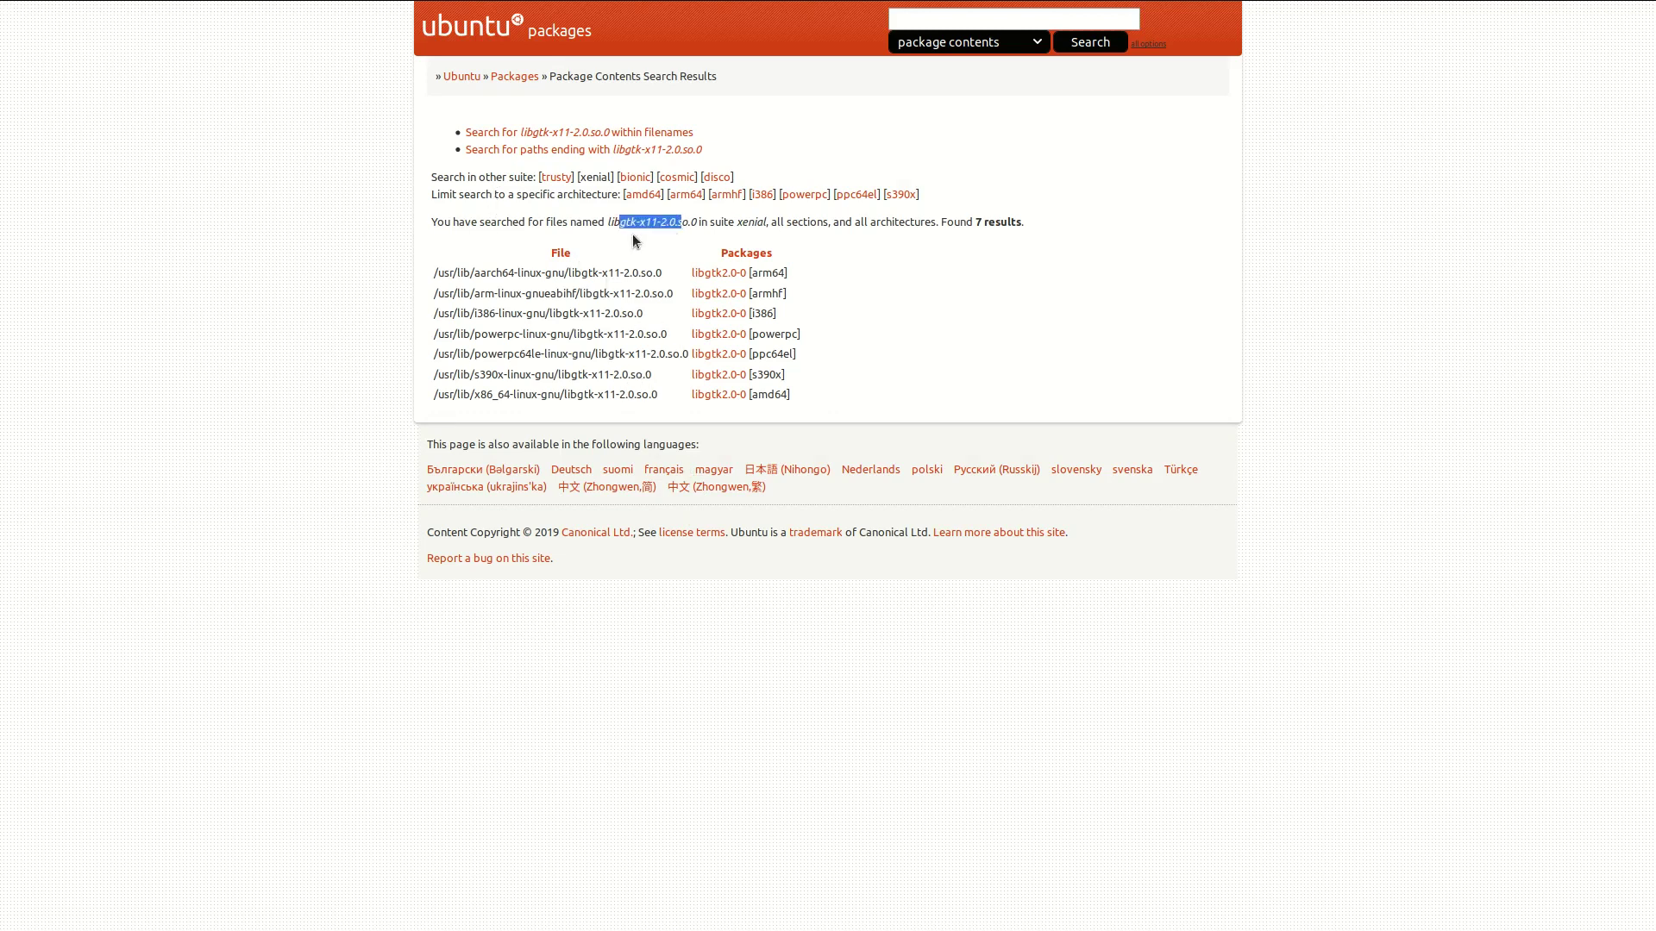
left_click_drag(688, 275, 747, 276)
right_click(733, 274)
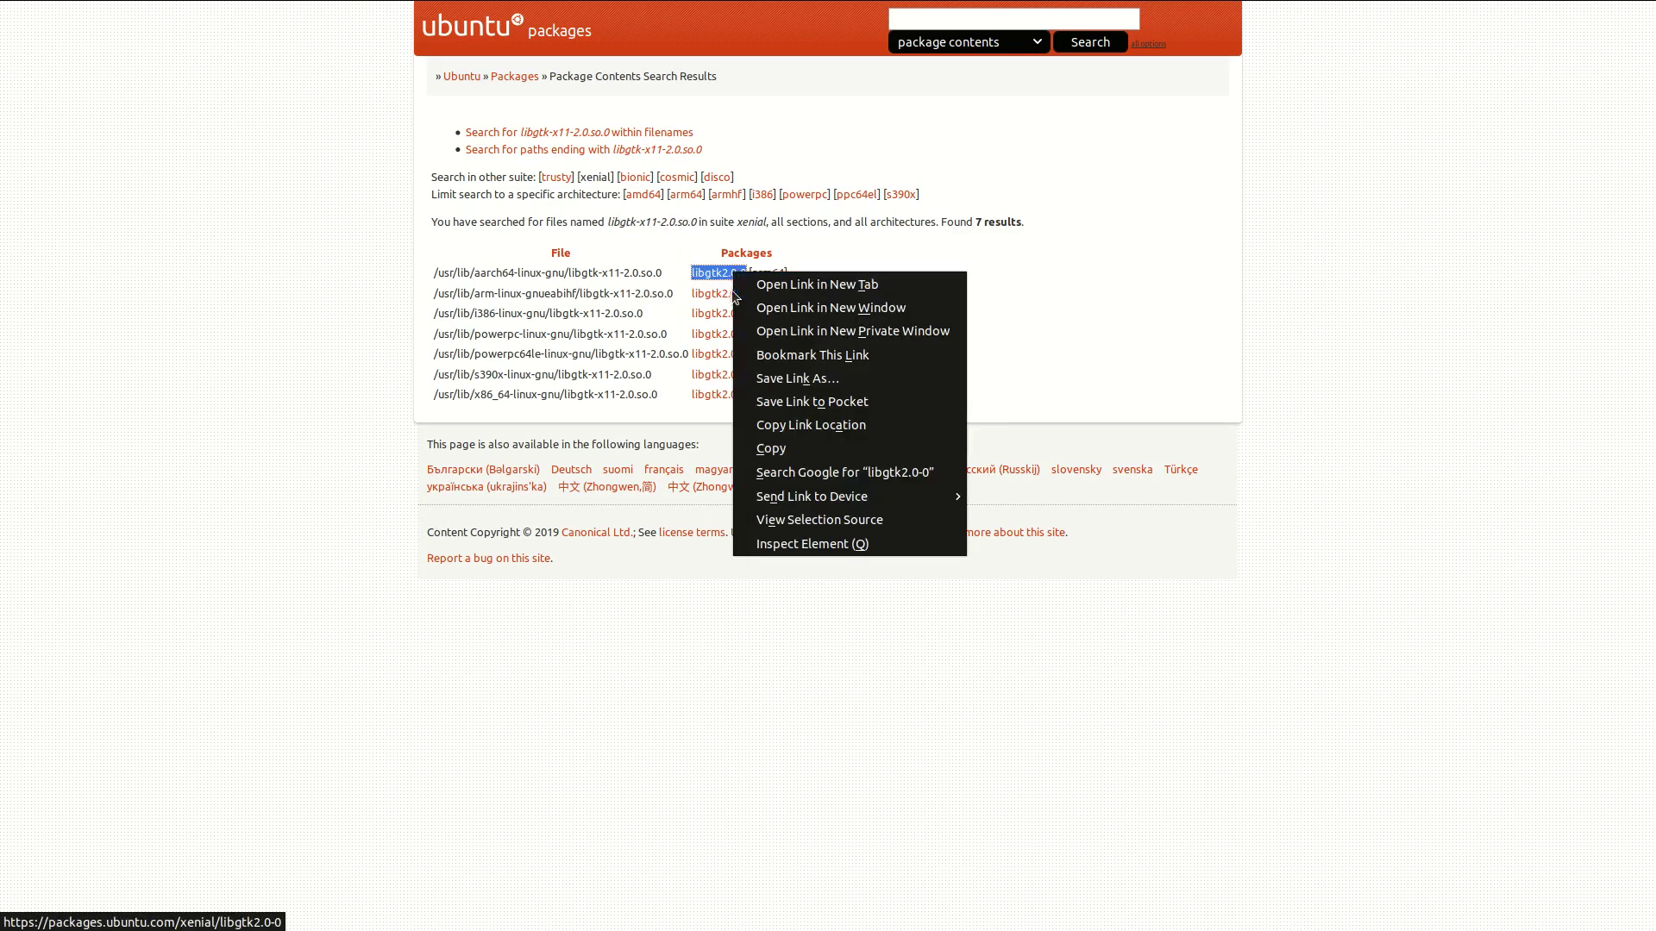
key("Return")
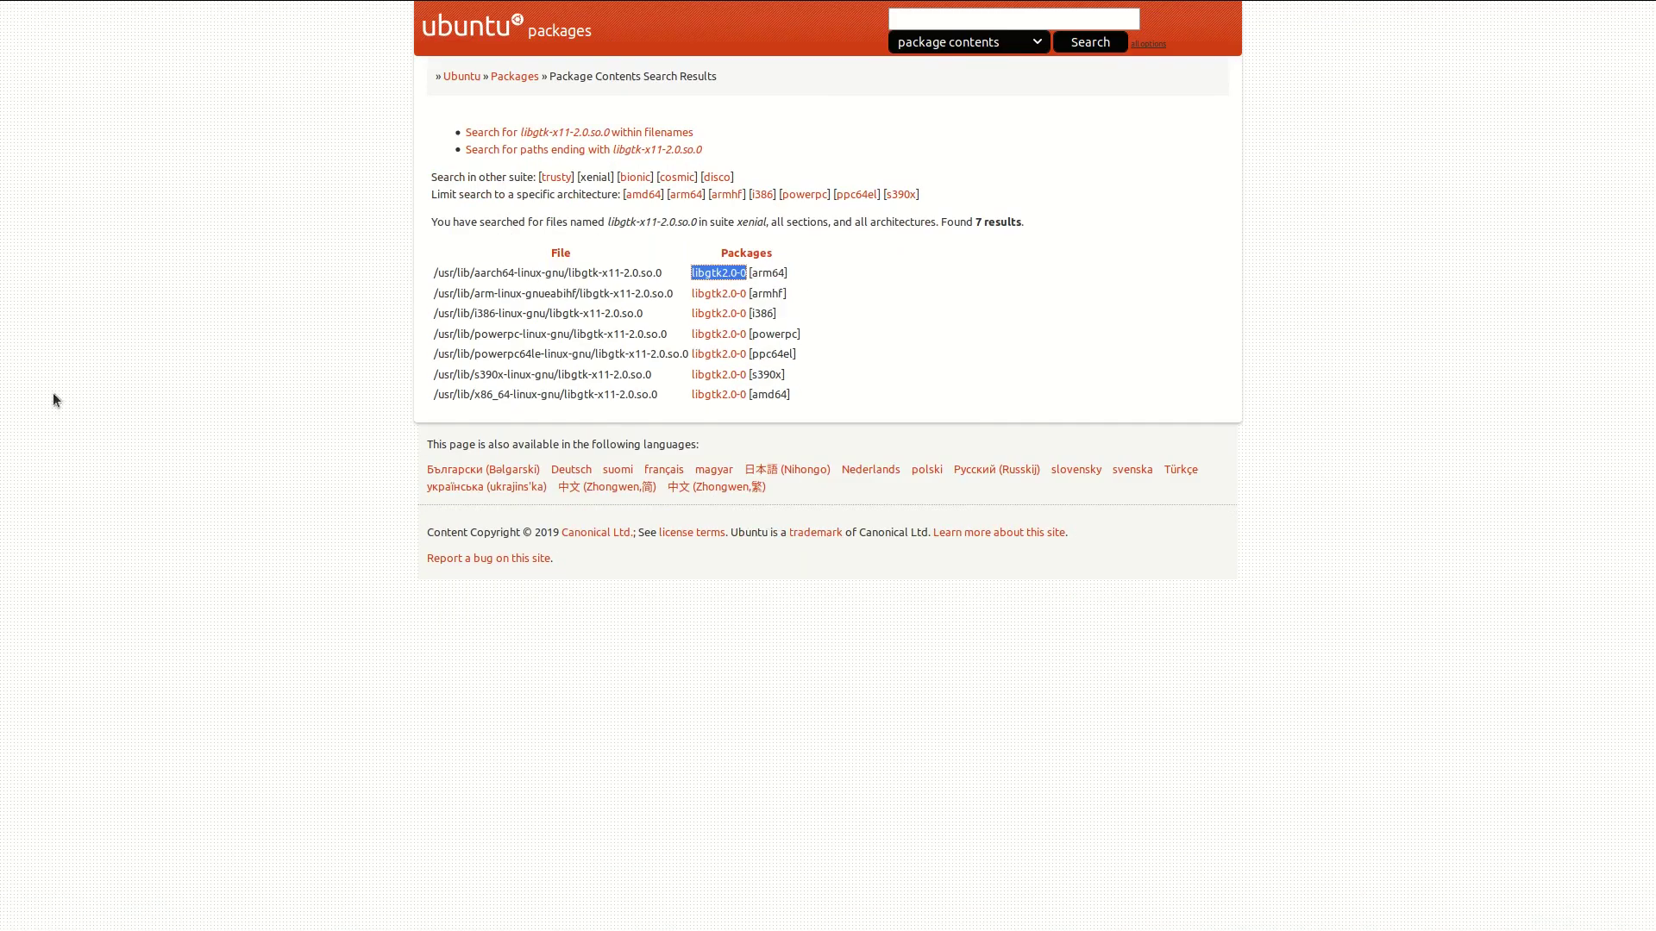
Step: Back in the terminal, become root with sudo su and the account password
key("alt+Tab")
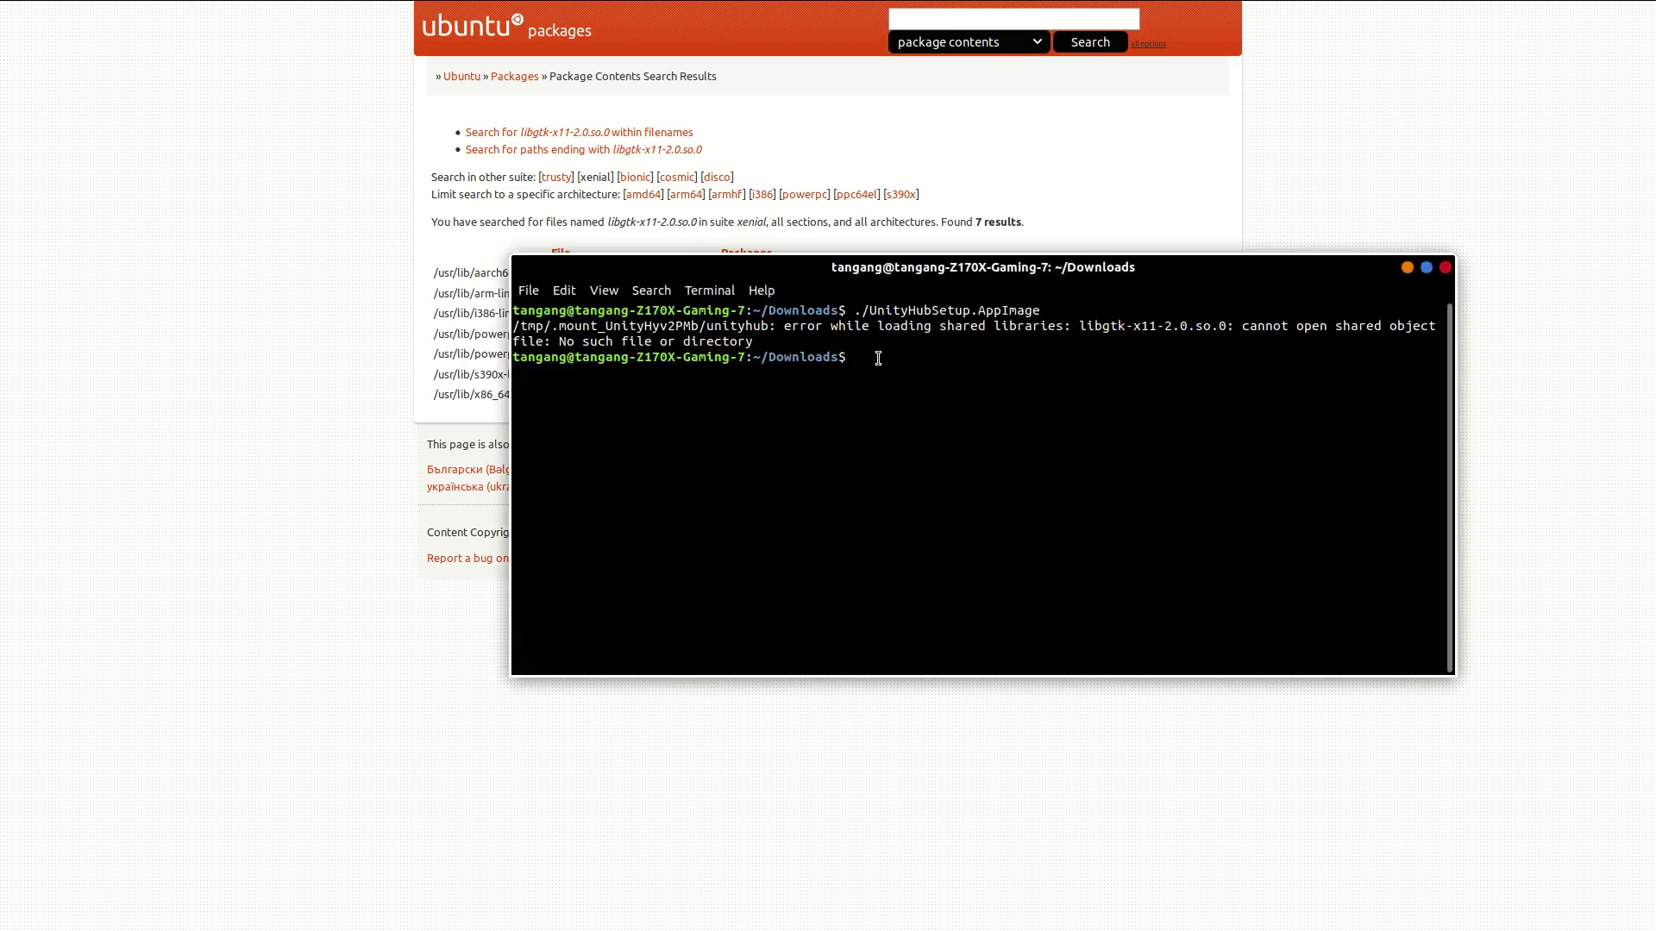
type("sudo su")
key("Return")
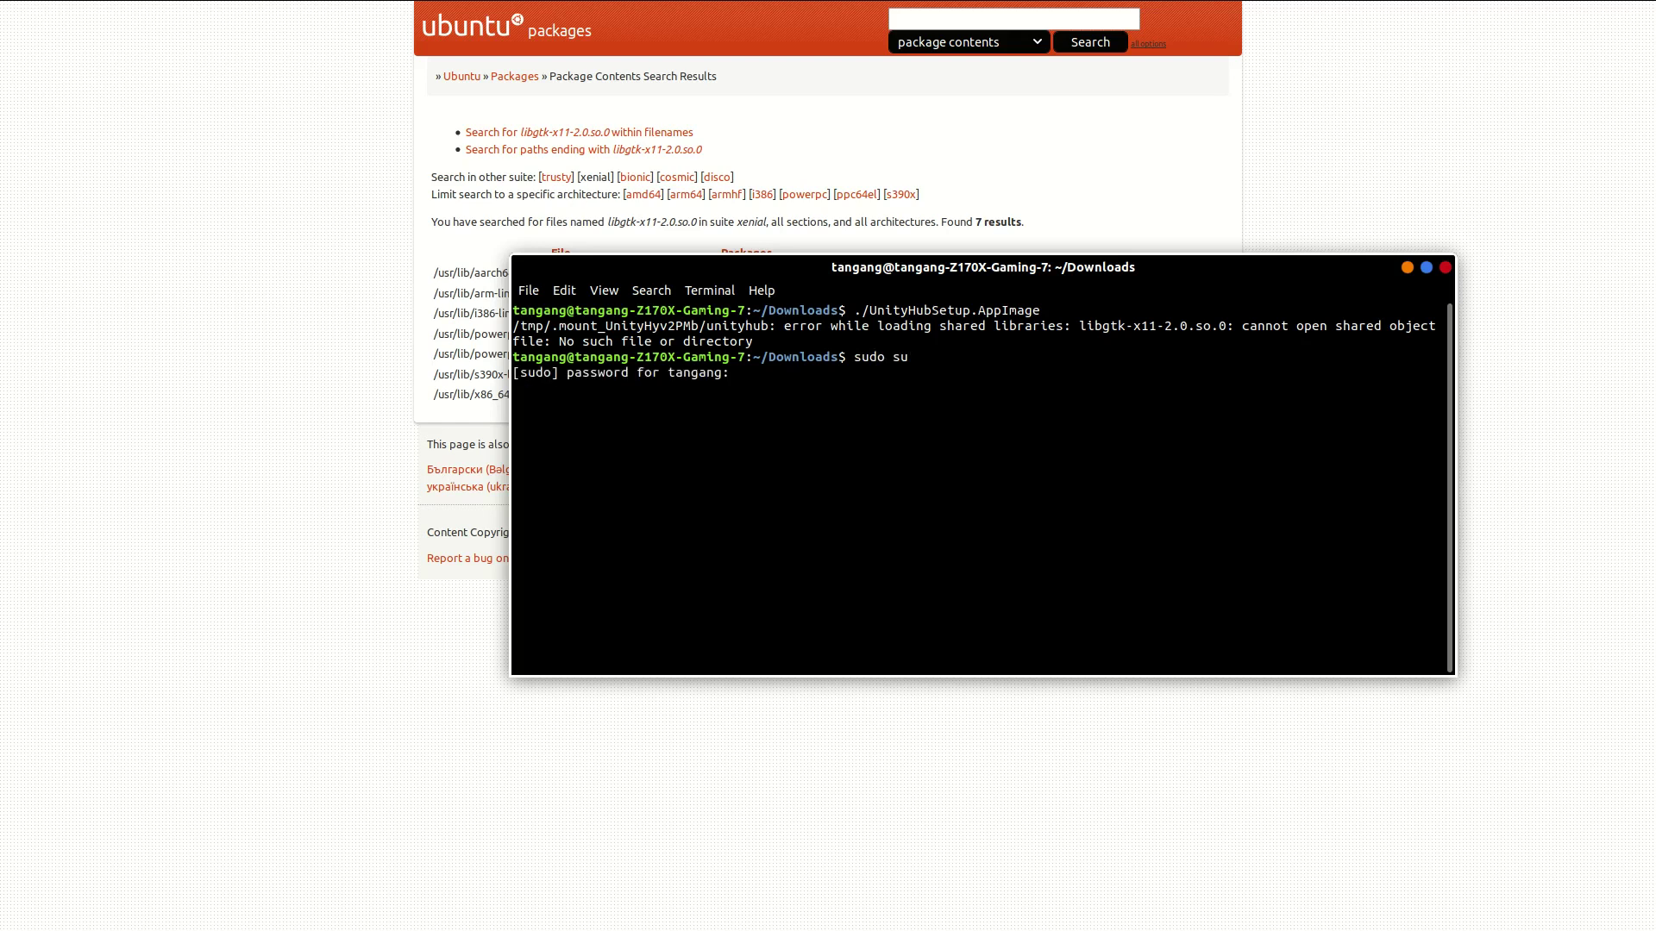
key("Return")
Step: Run apt install libgtk2.0-0 with the pasted package name and confirm with y
type("a")
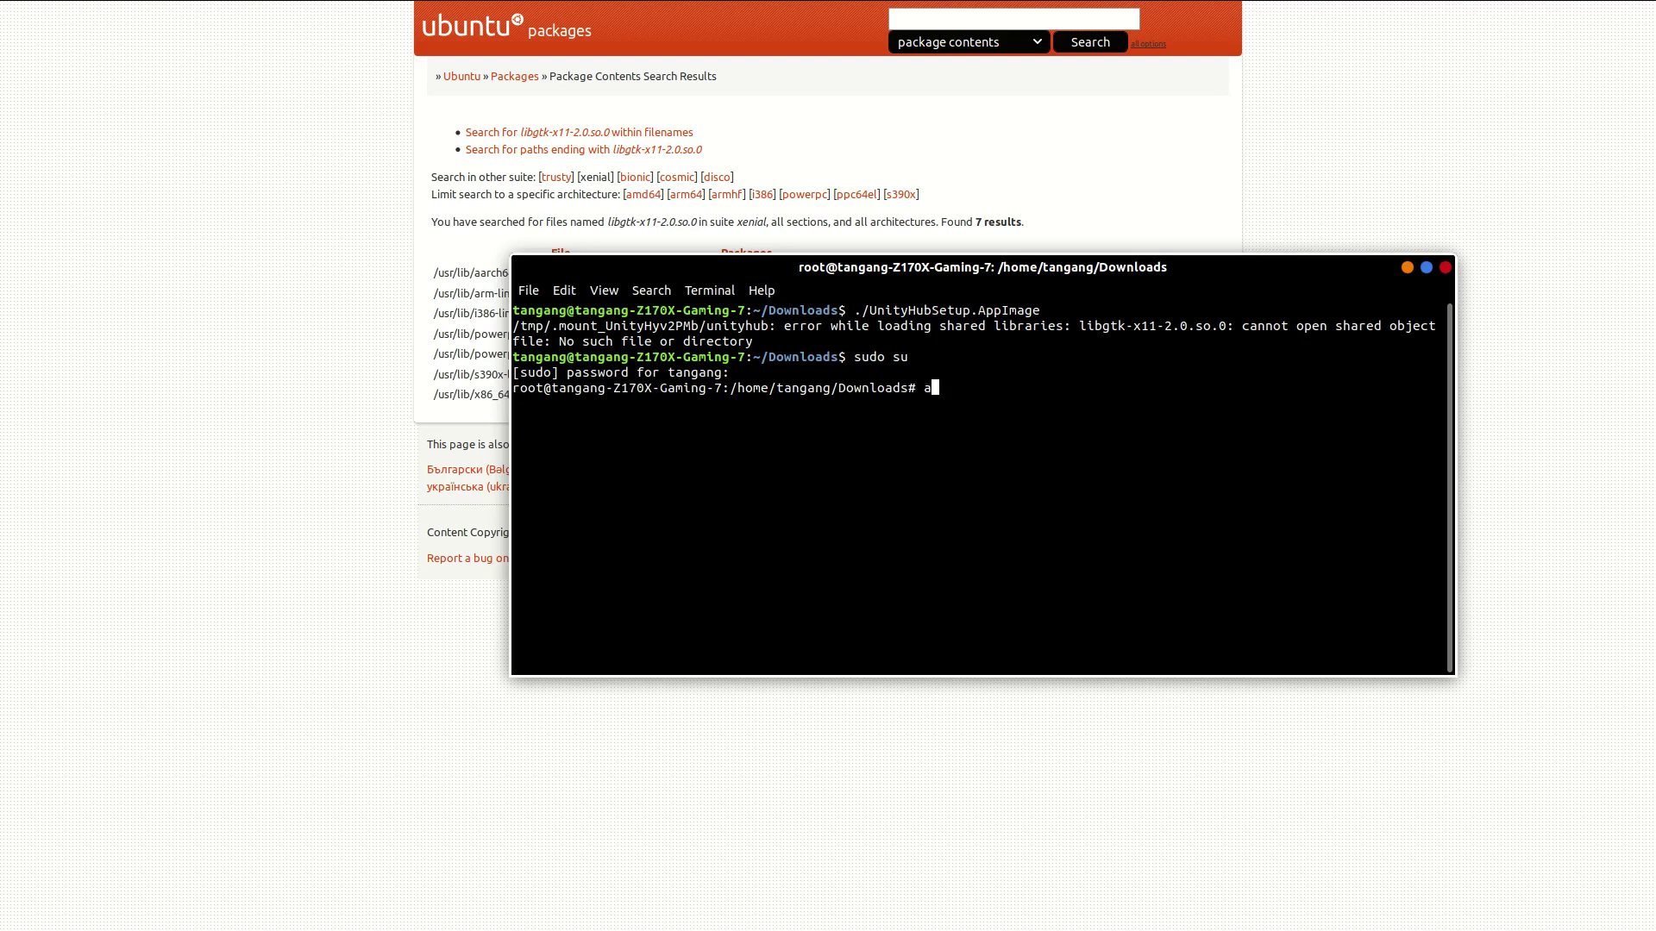
type("pt install")
right_click(1027, 390)
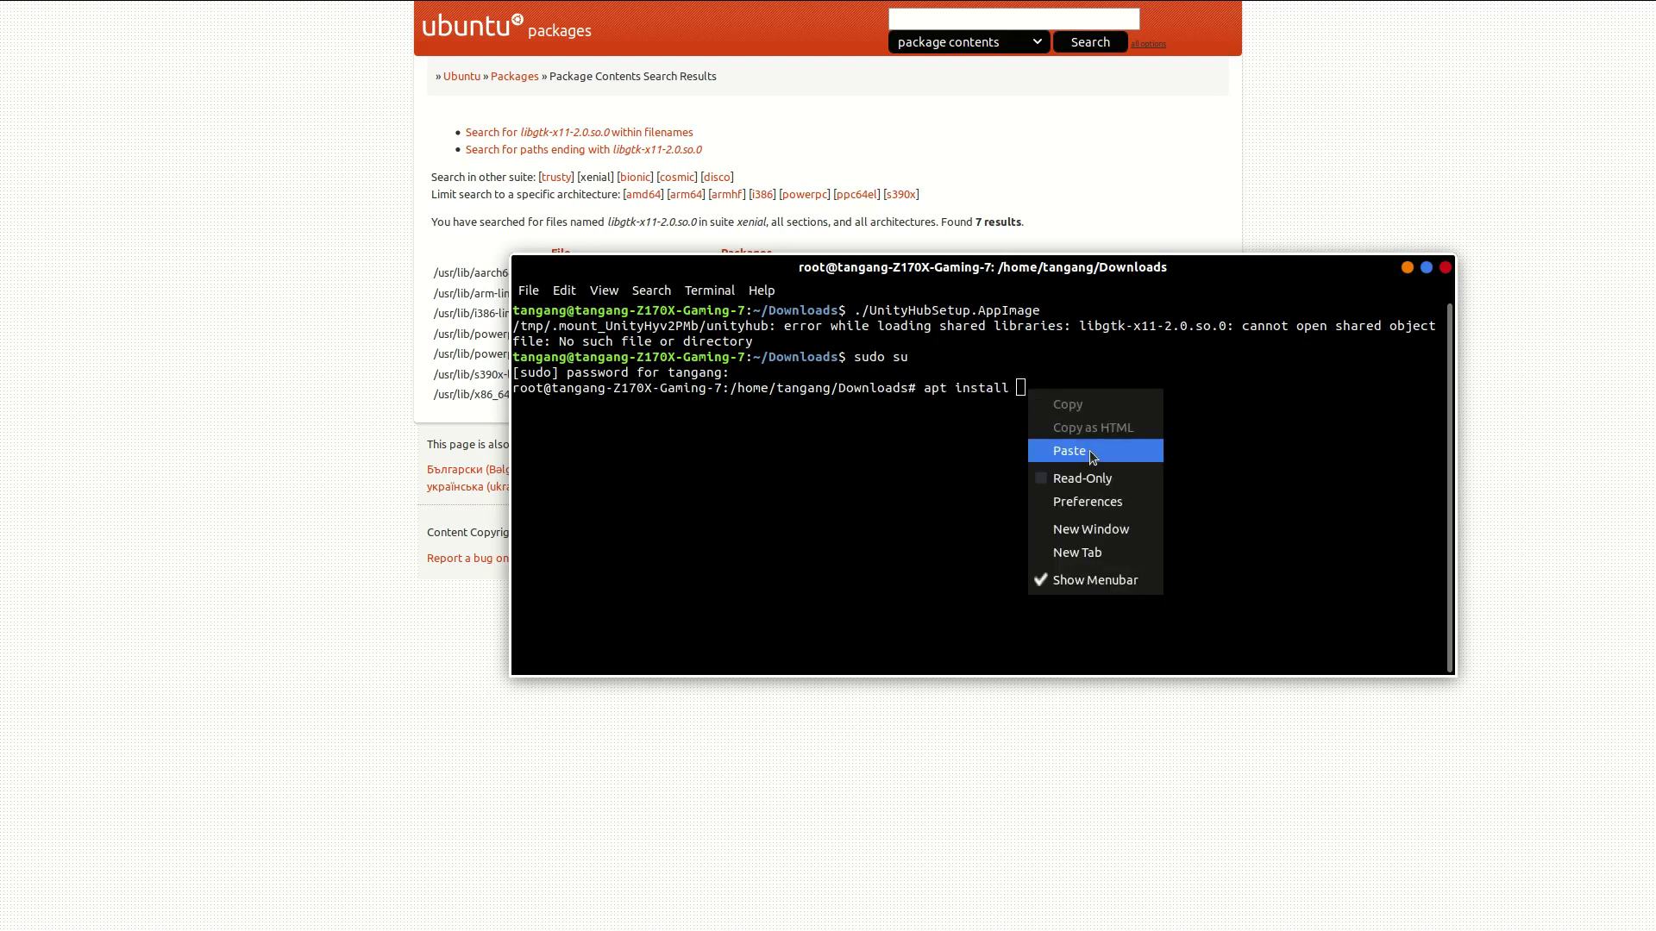
left_click(1089, 452)
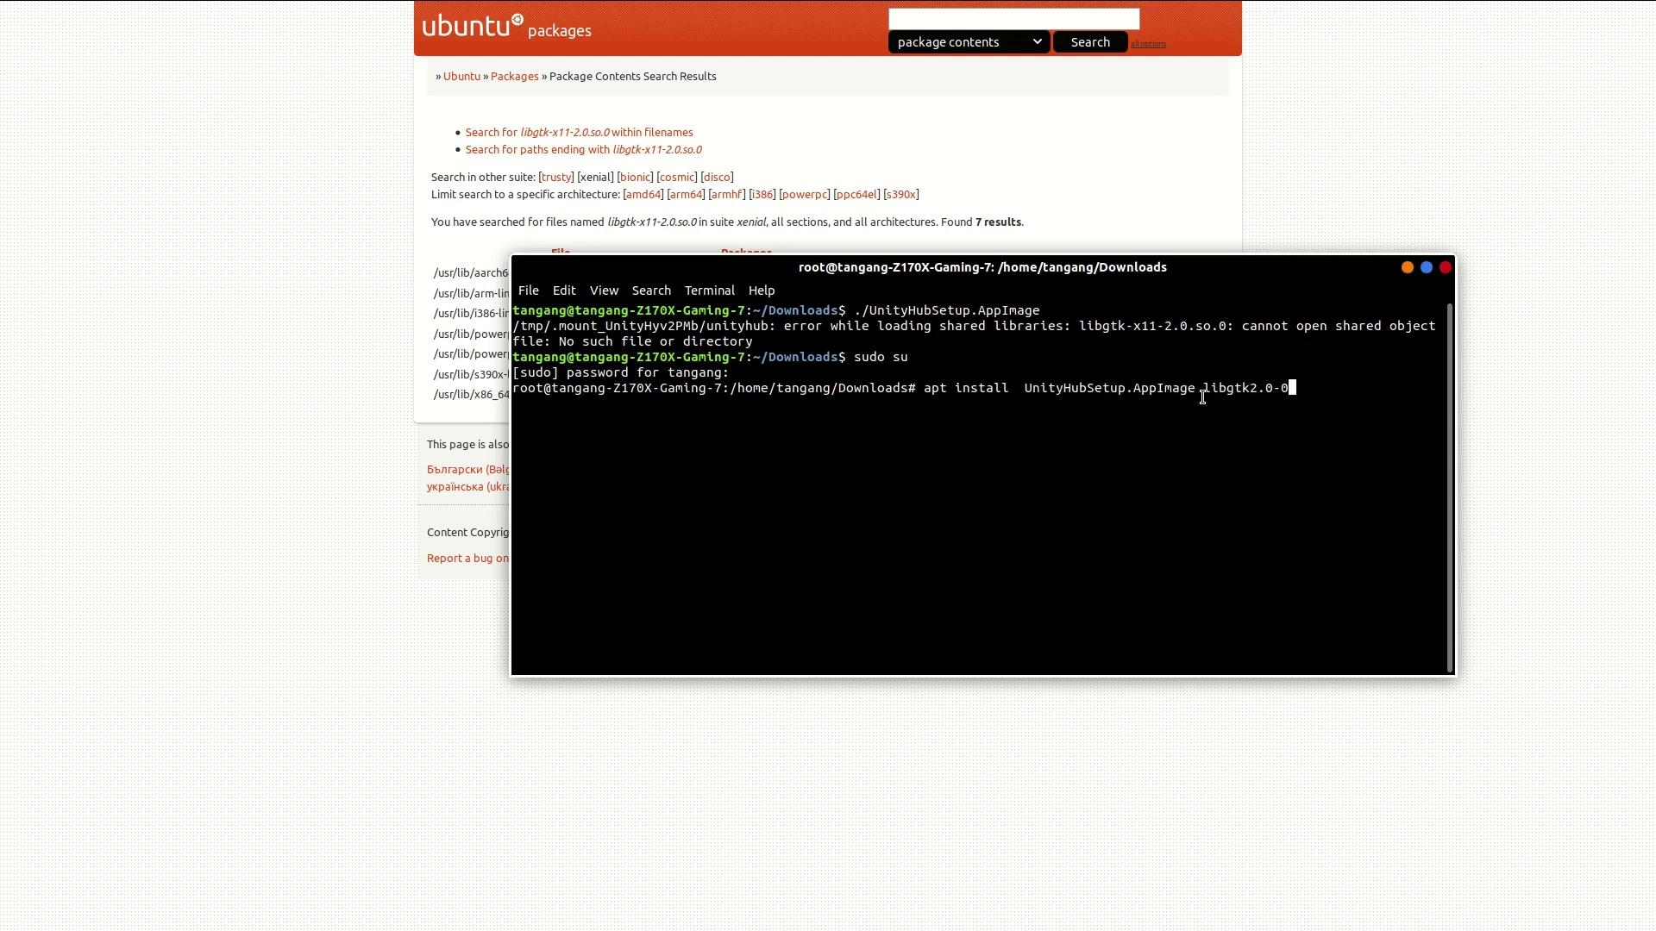
key("Left")
key("Left")
key("Left")
key("Left")
key("Left")
key("Left")
key("Left")
key("Left")
key("Left")
key("Left")
key("BackSpace")
key("BackSpace")
key("BackSpace")
key("BackSpace")
key("BackSpace")
key("BackSpace")
key("BackSpace")
key("BackSpace")
key("BackSpace")
key("BackSpace")
key("BackSpace")
key("BackSpace")
key("BackSpace")
key("BackSpace")
key("BackSpace")
key("BackSpace")
key("BackSpace")
key("BackSpace")
key("BackSpace")
key("BackSpace")
key("BackSpace")
key("BackSpace")
key("BackSpace")
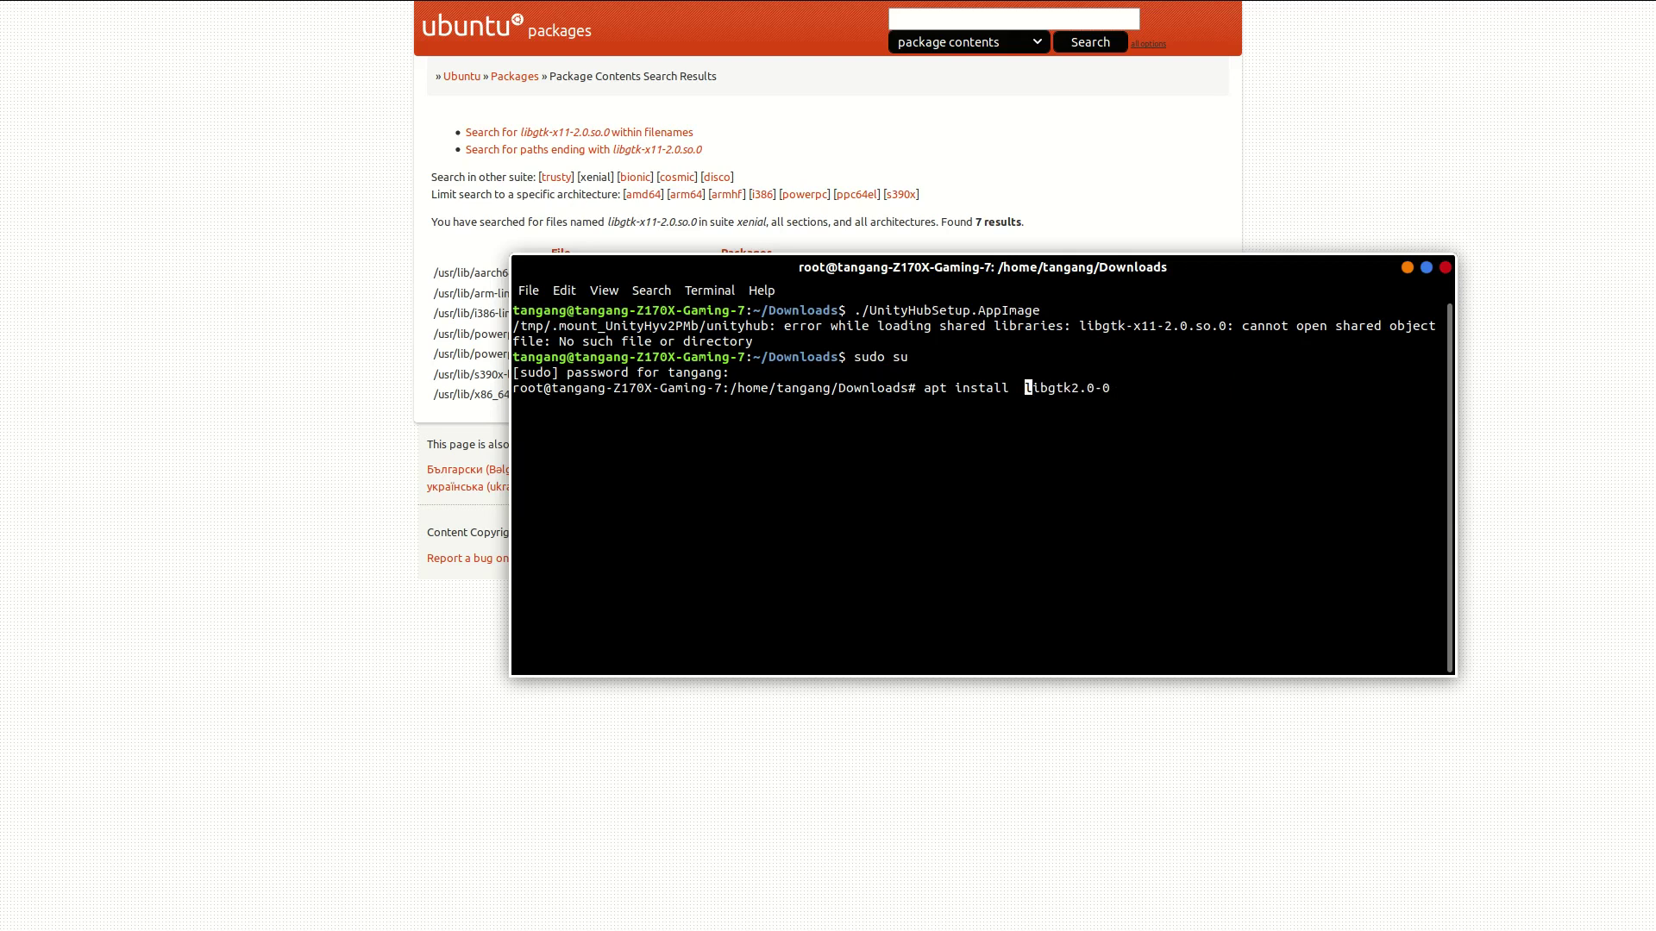
key("Return")
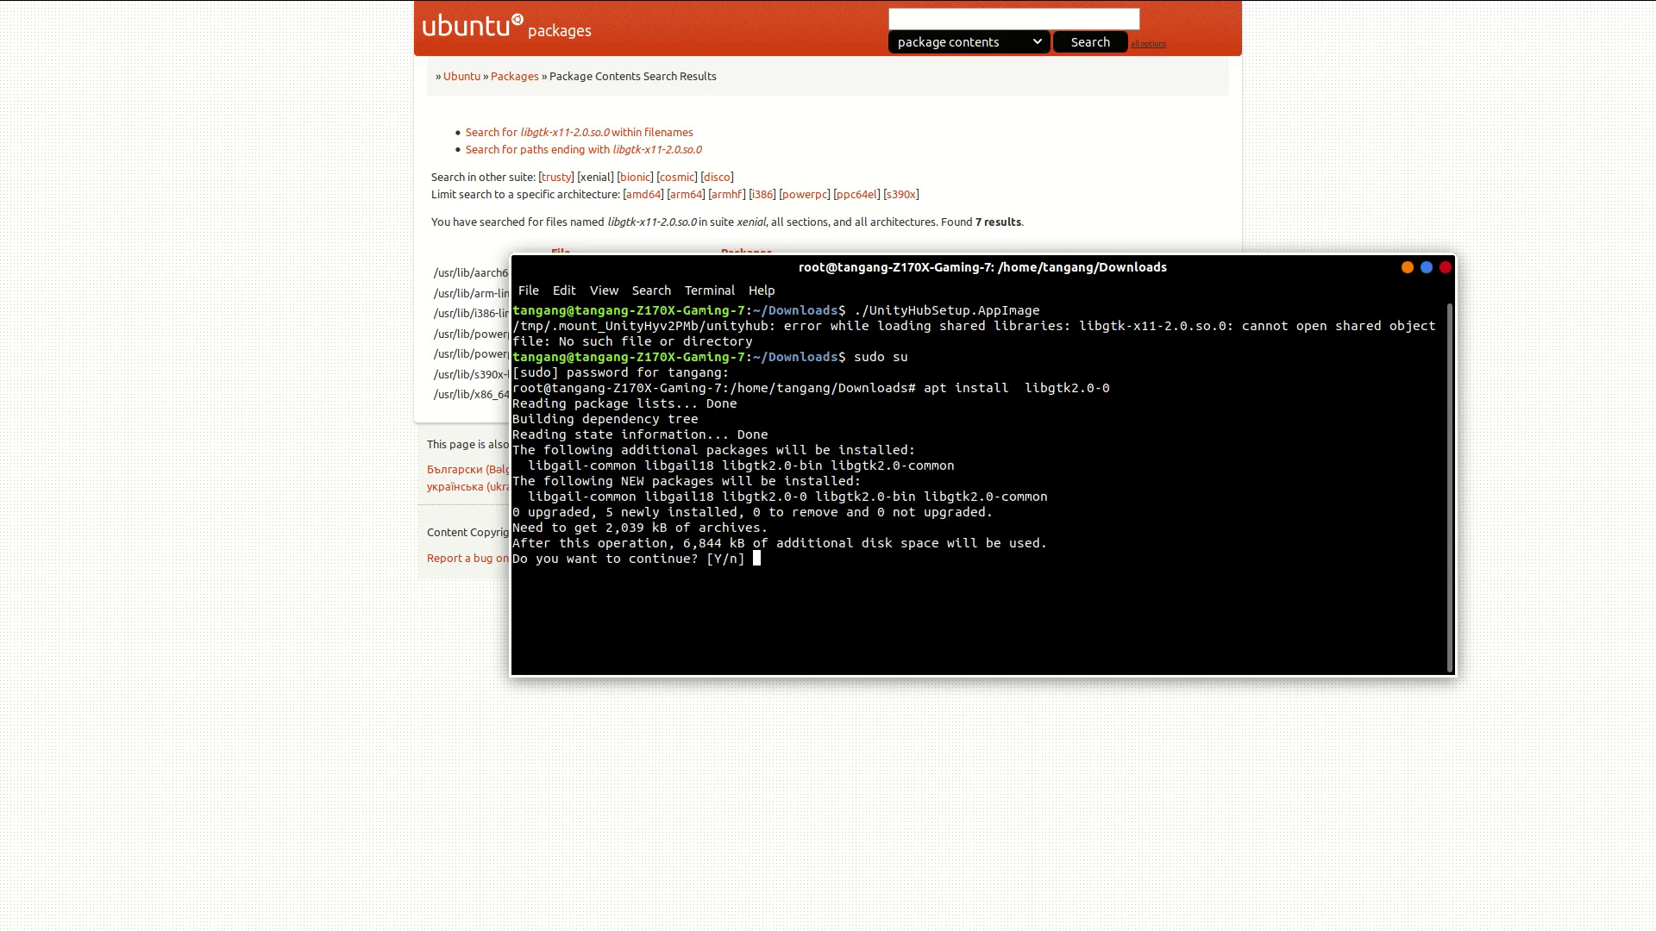
type("y")
key("Return")
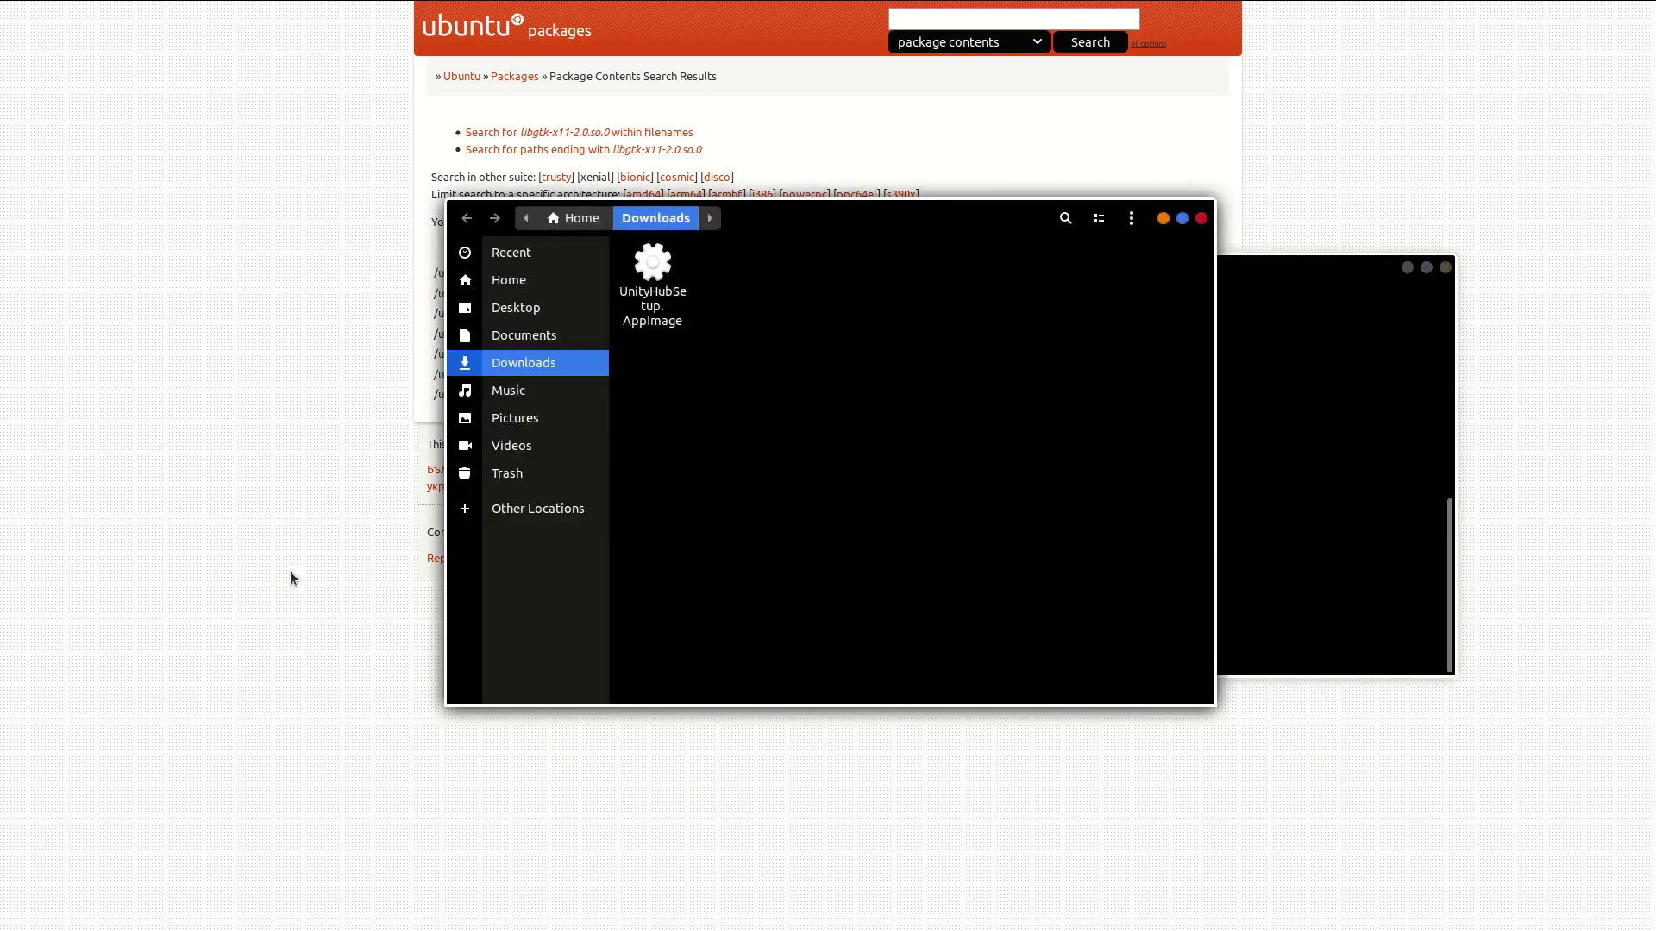
Step: Launch UnityHubSetup.AppImage from the Downloads folder
left_click(656, 271)
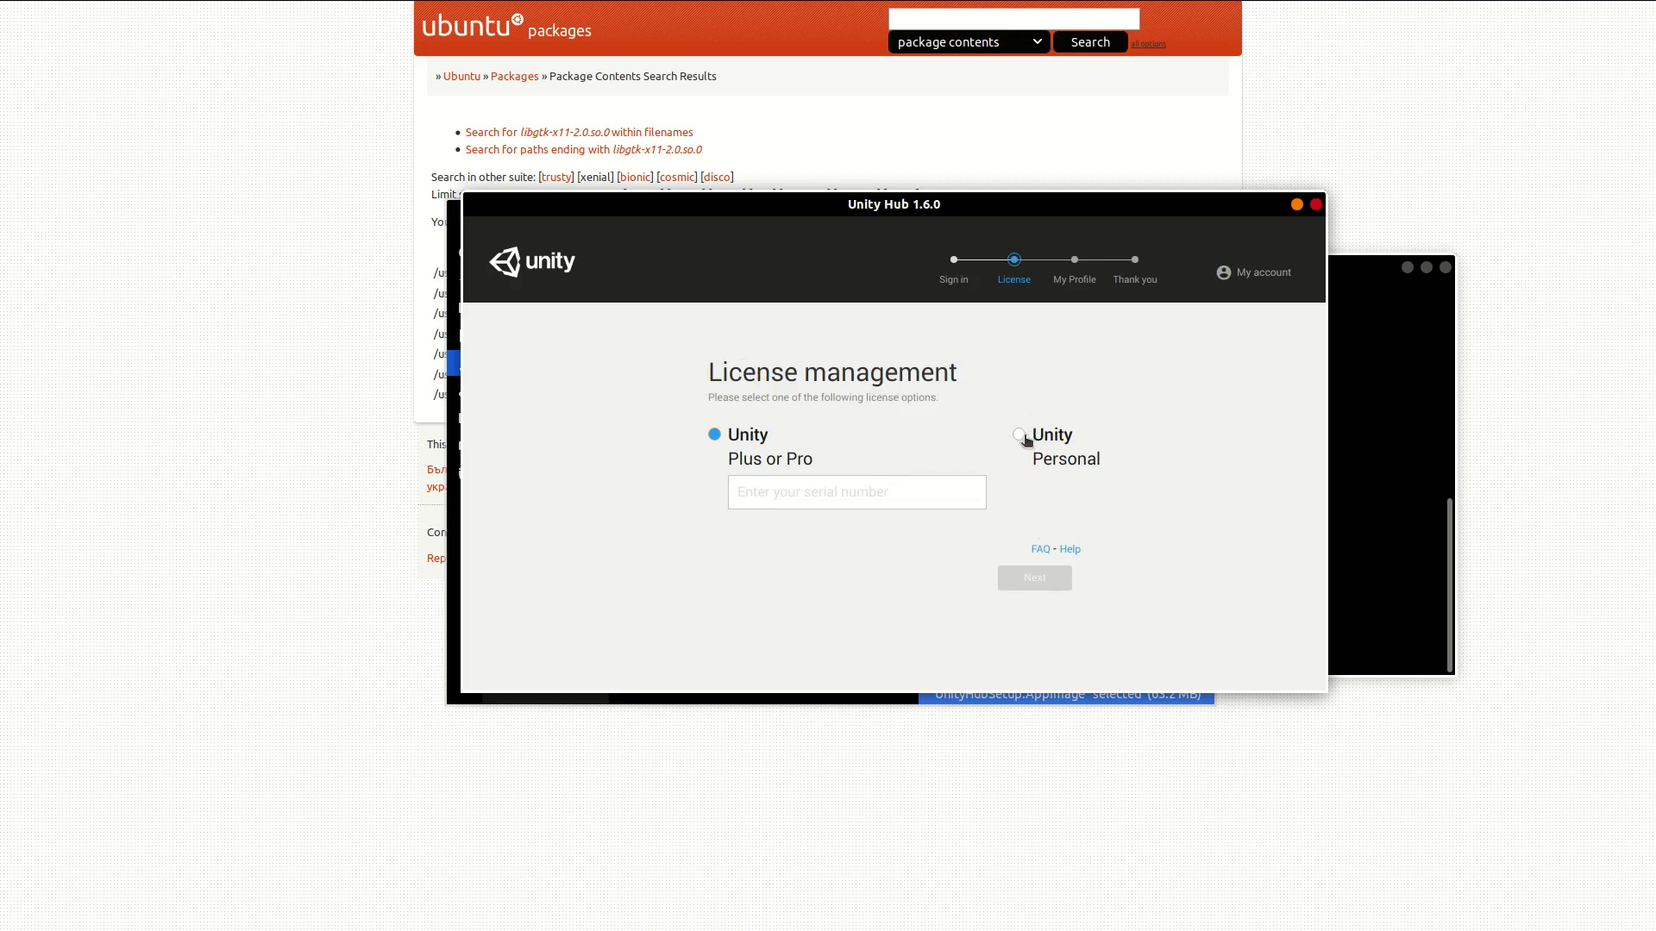
Step: Choose Unity Personal and declare non-professional use to activate the licence
left_click(1021, 437)
left_click(1025, 581)
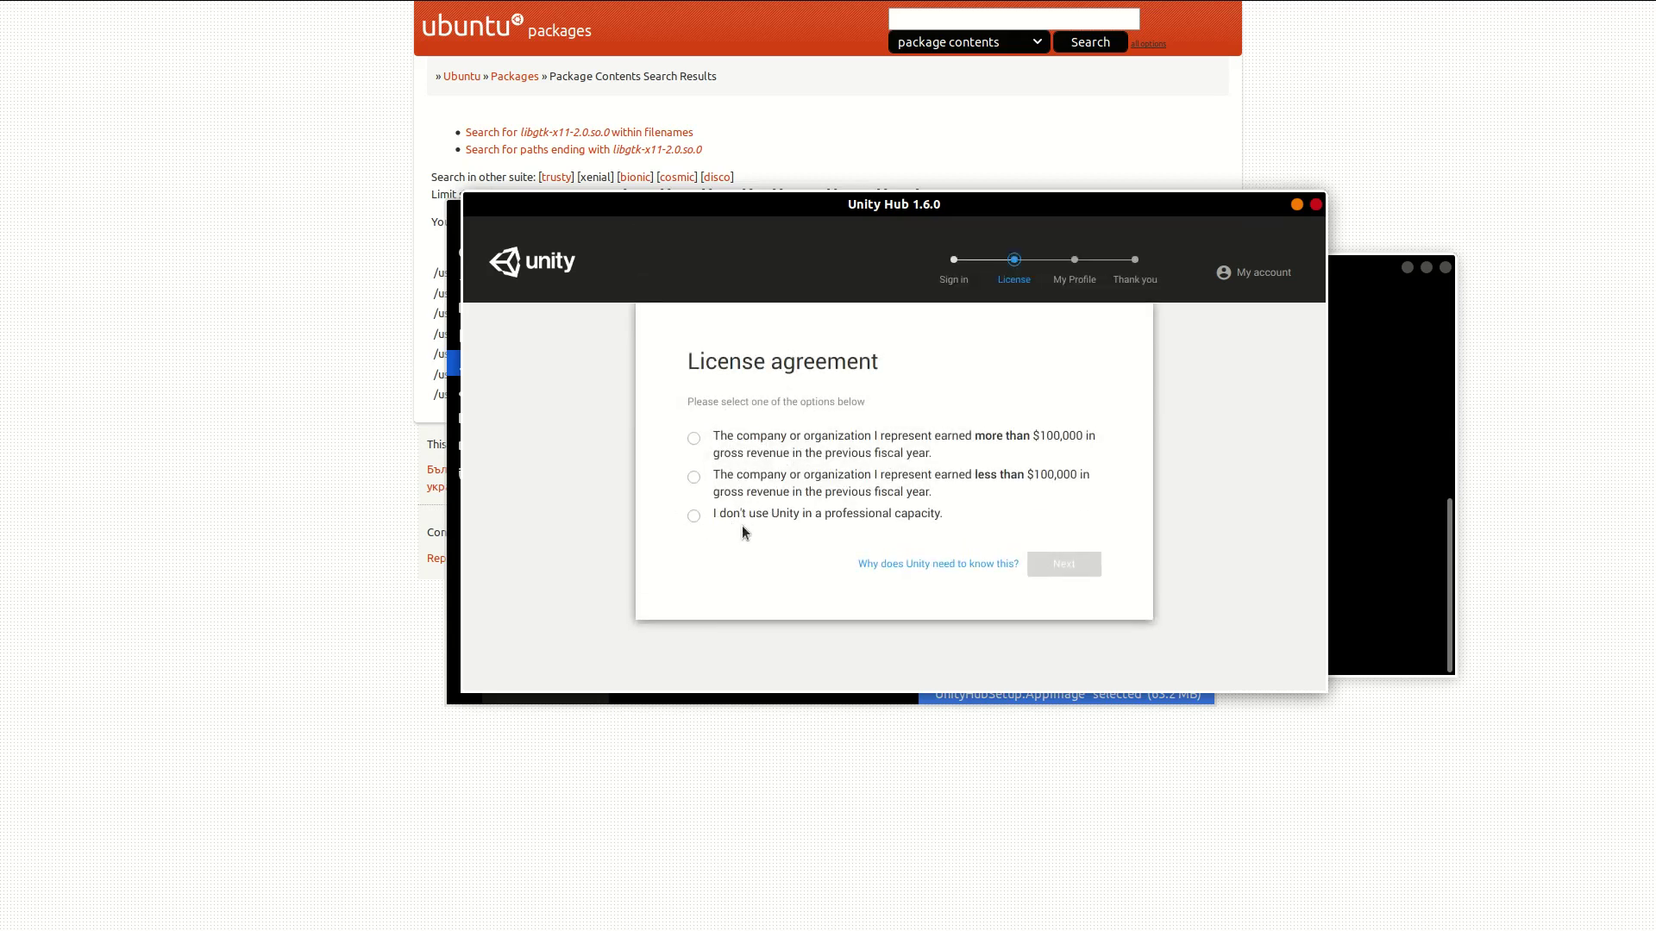
left_click(694, 516)
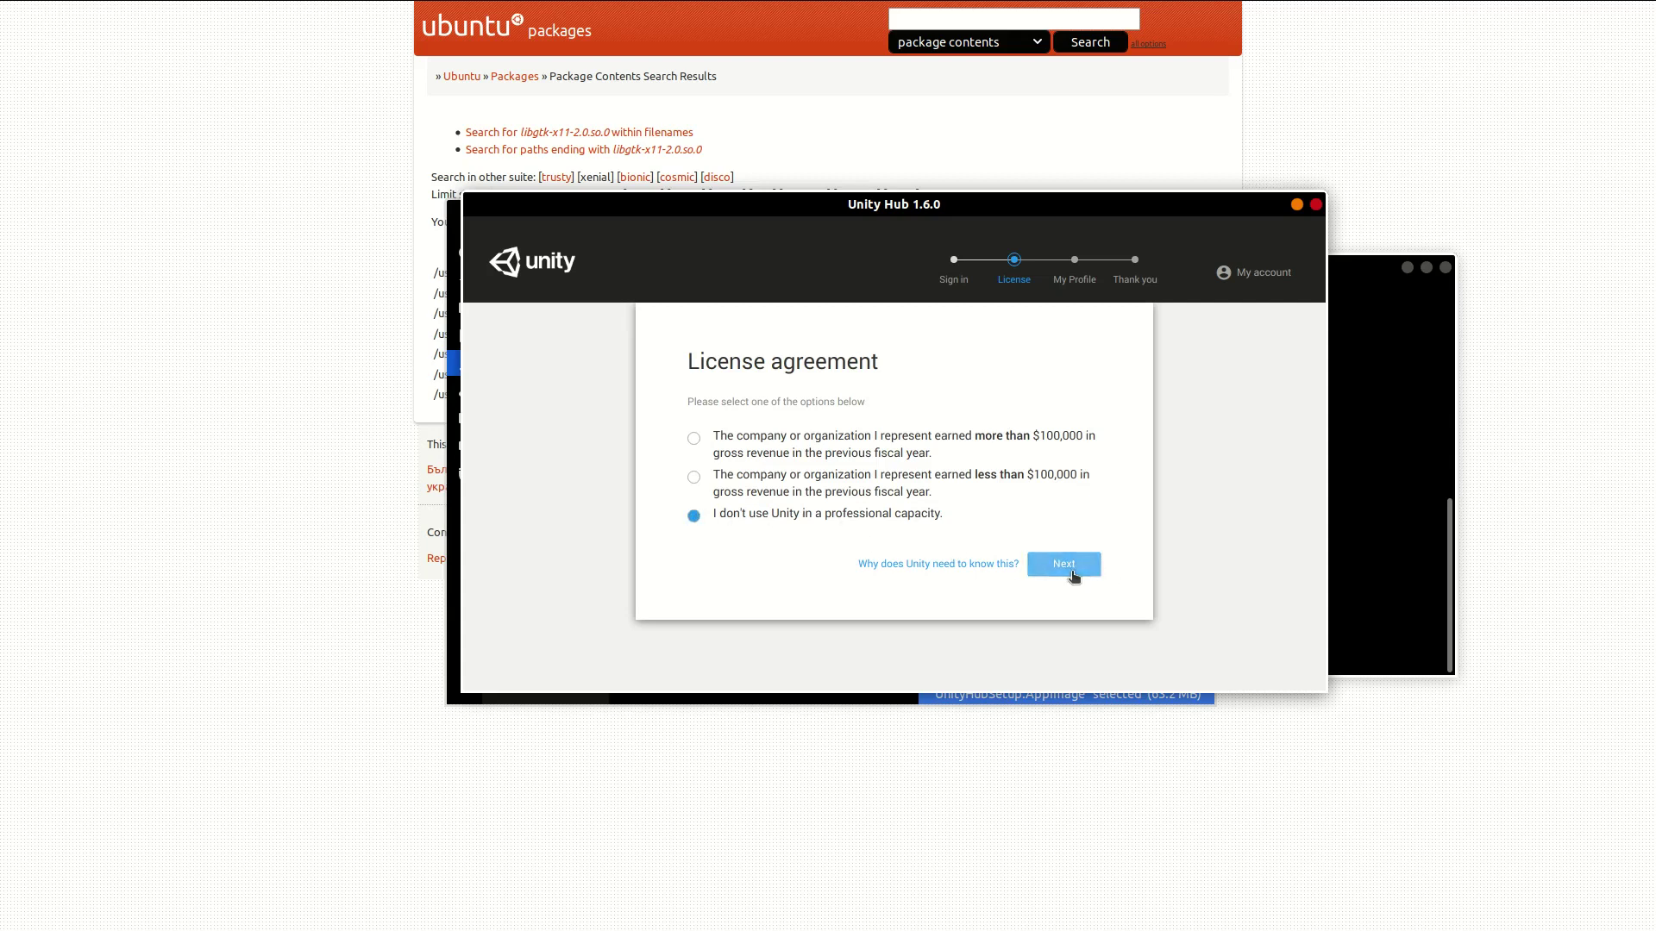
left_click(1060, 565)
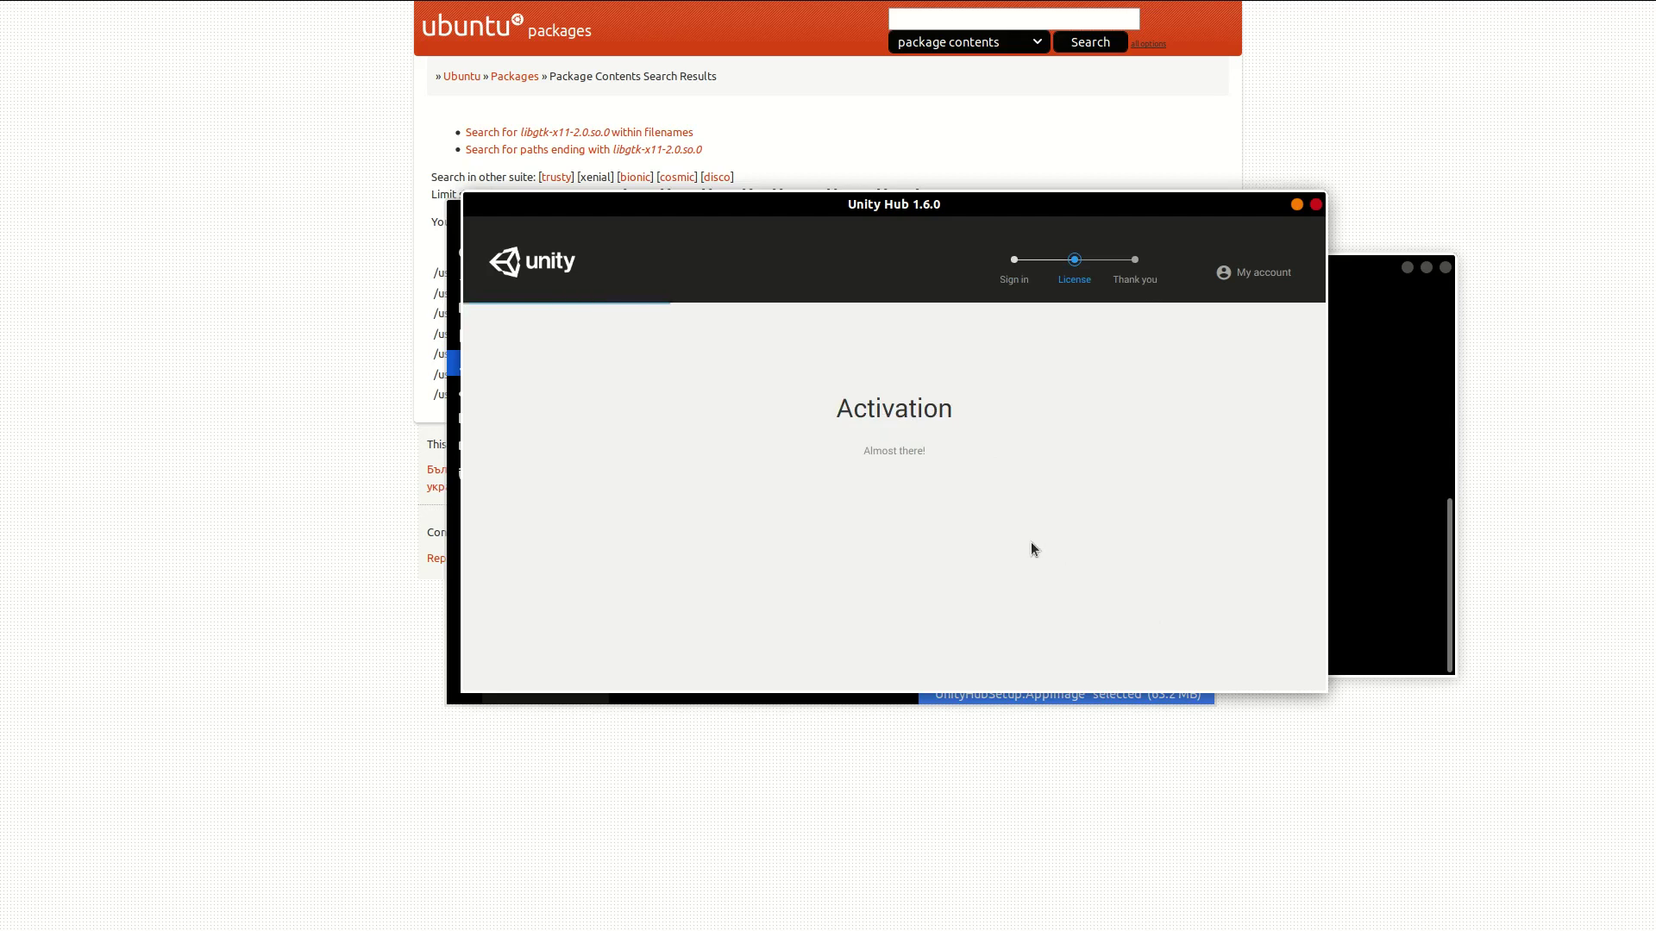
Step: Choose Install Now, compare Beta and Official Releases, and settle on Official Releases
left_click(1083, 528)
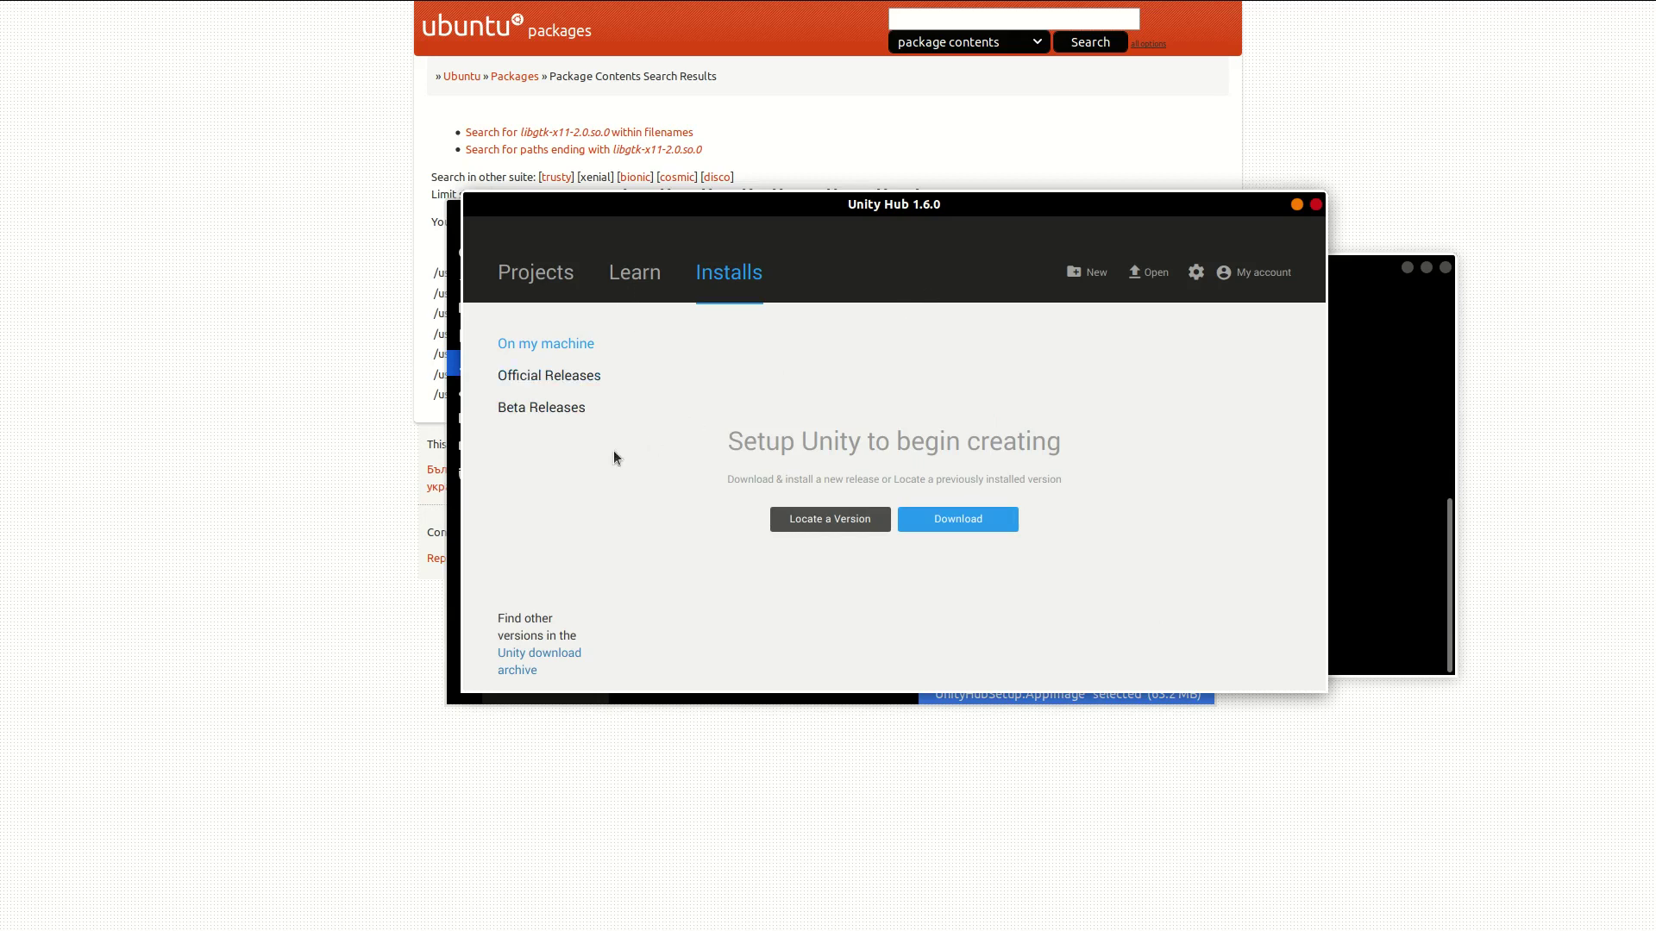
left_click(524, 415)
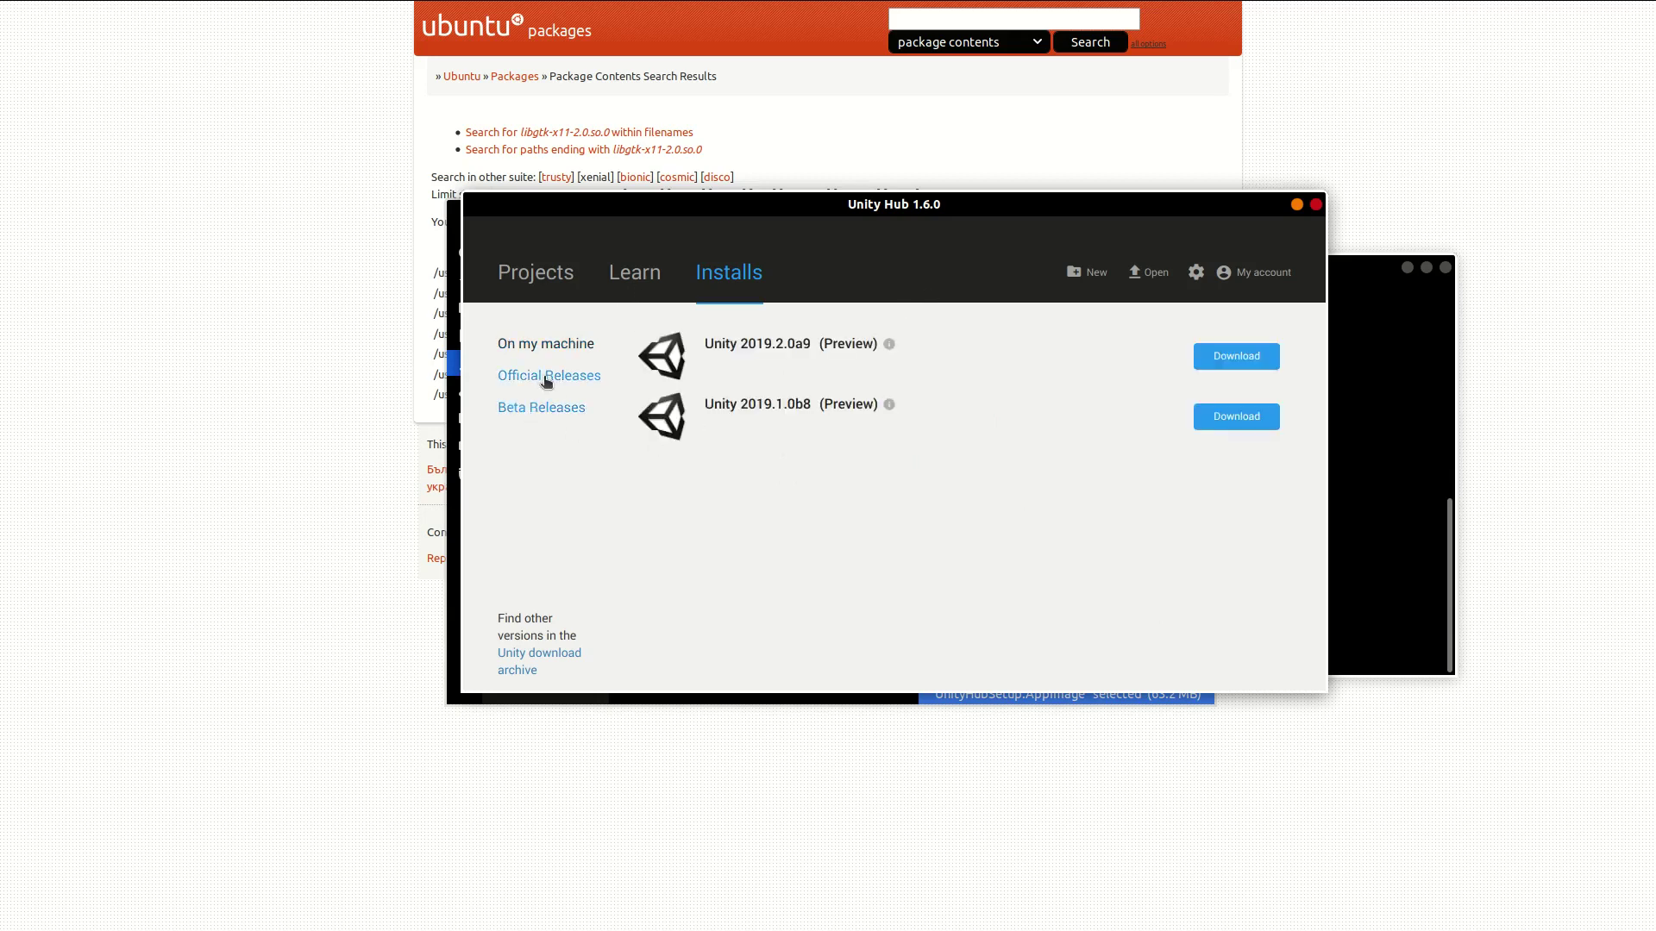
left_click(546, 377)
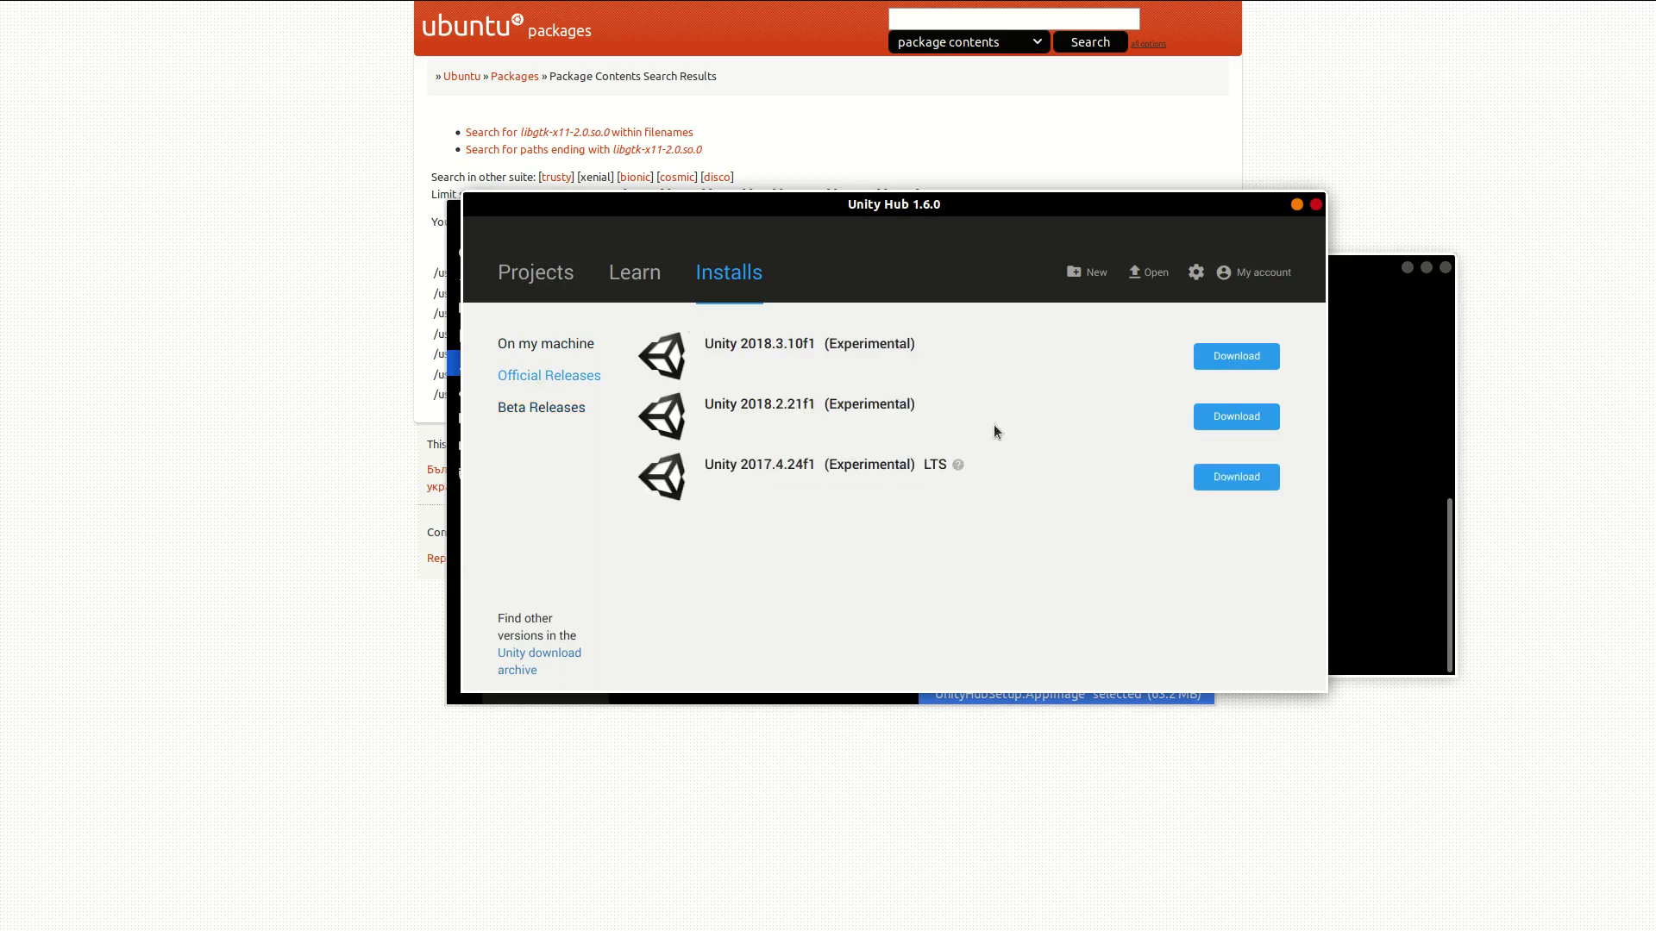
left_click(546, 415)
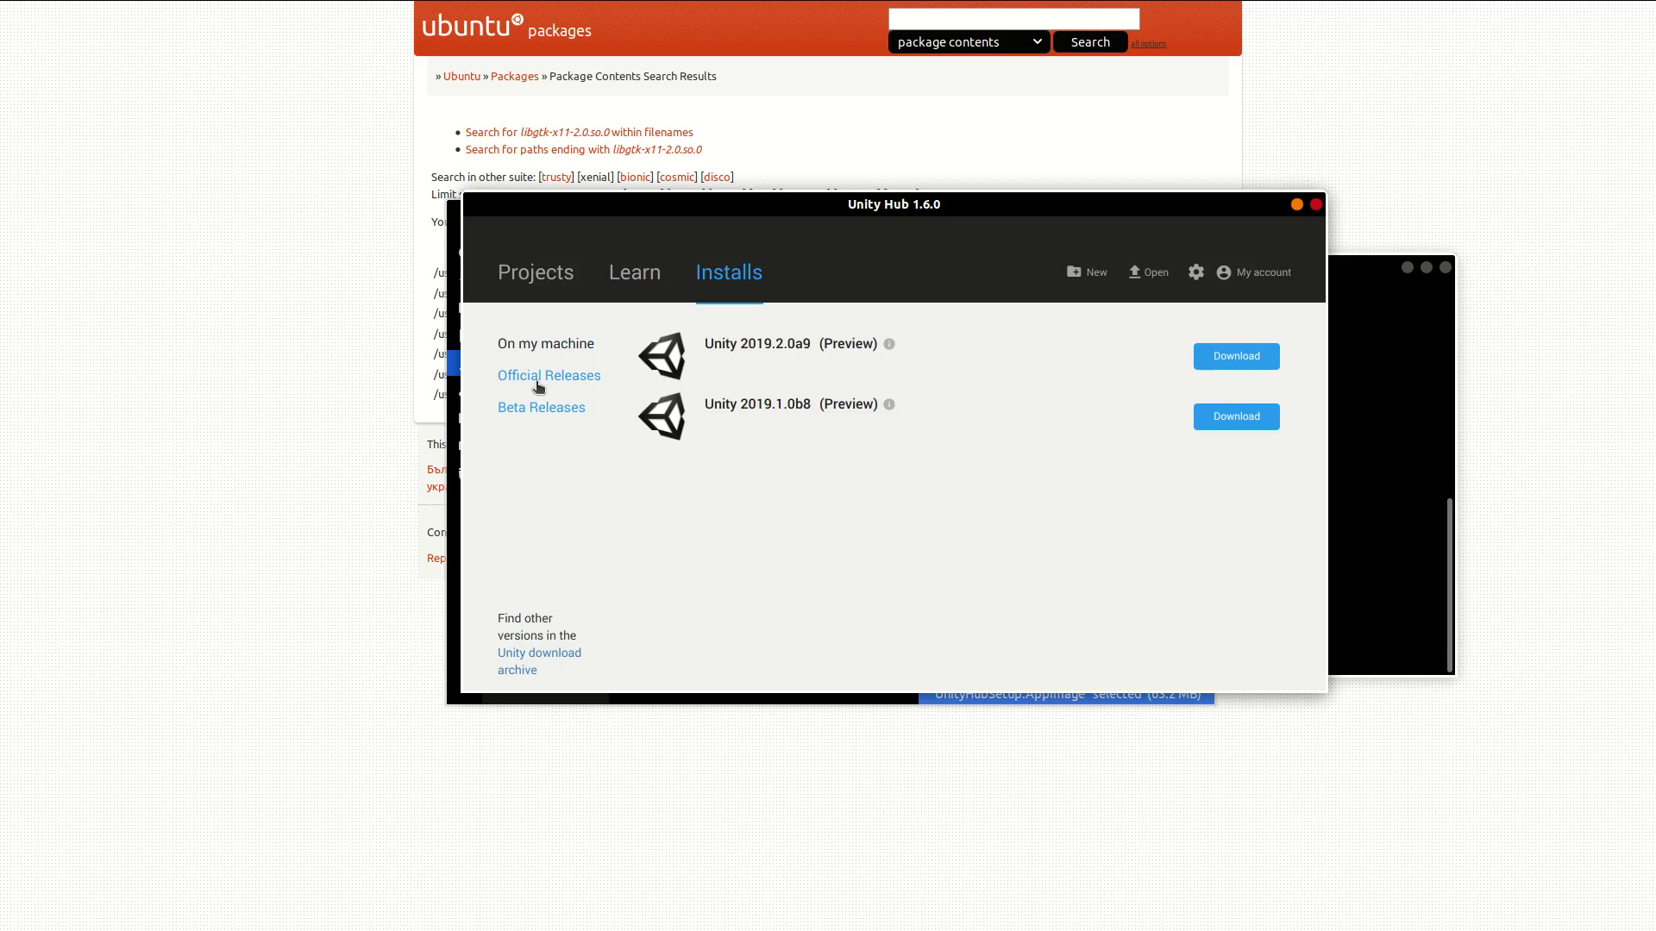
left_click(537, 384)
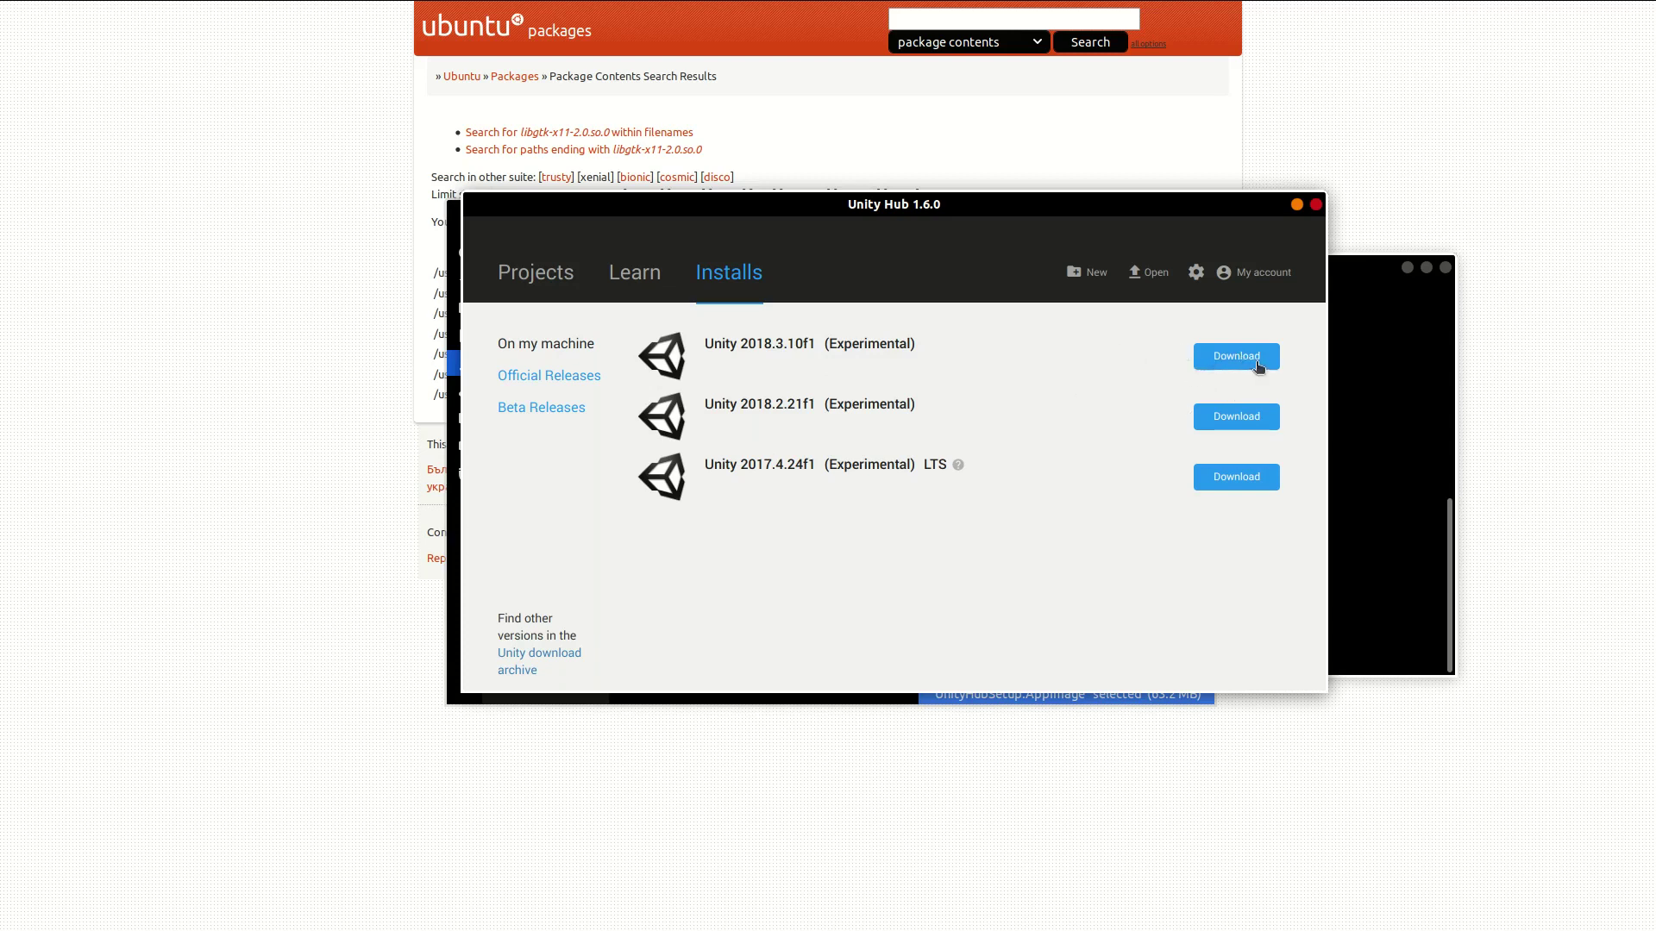
Step: Start the Unity 2018.3.10f1 download and tick Android and WebGL Build Support
left_click(1218, 357)
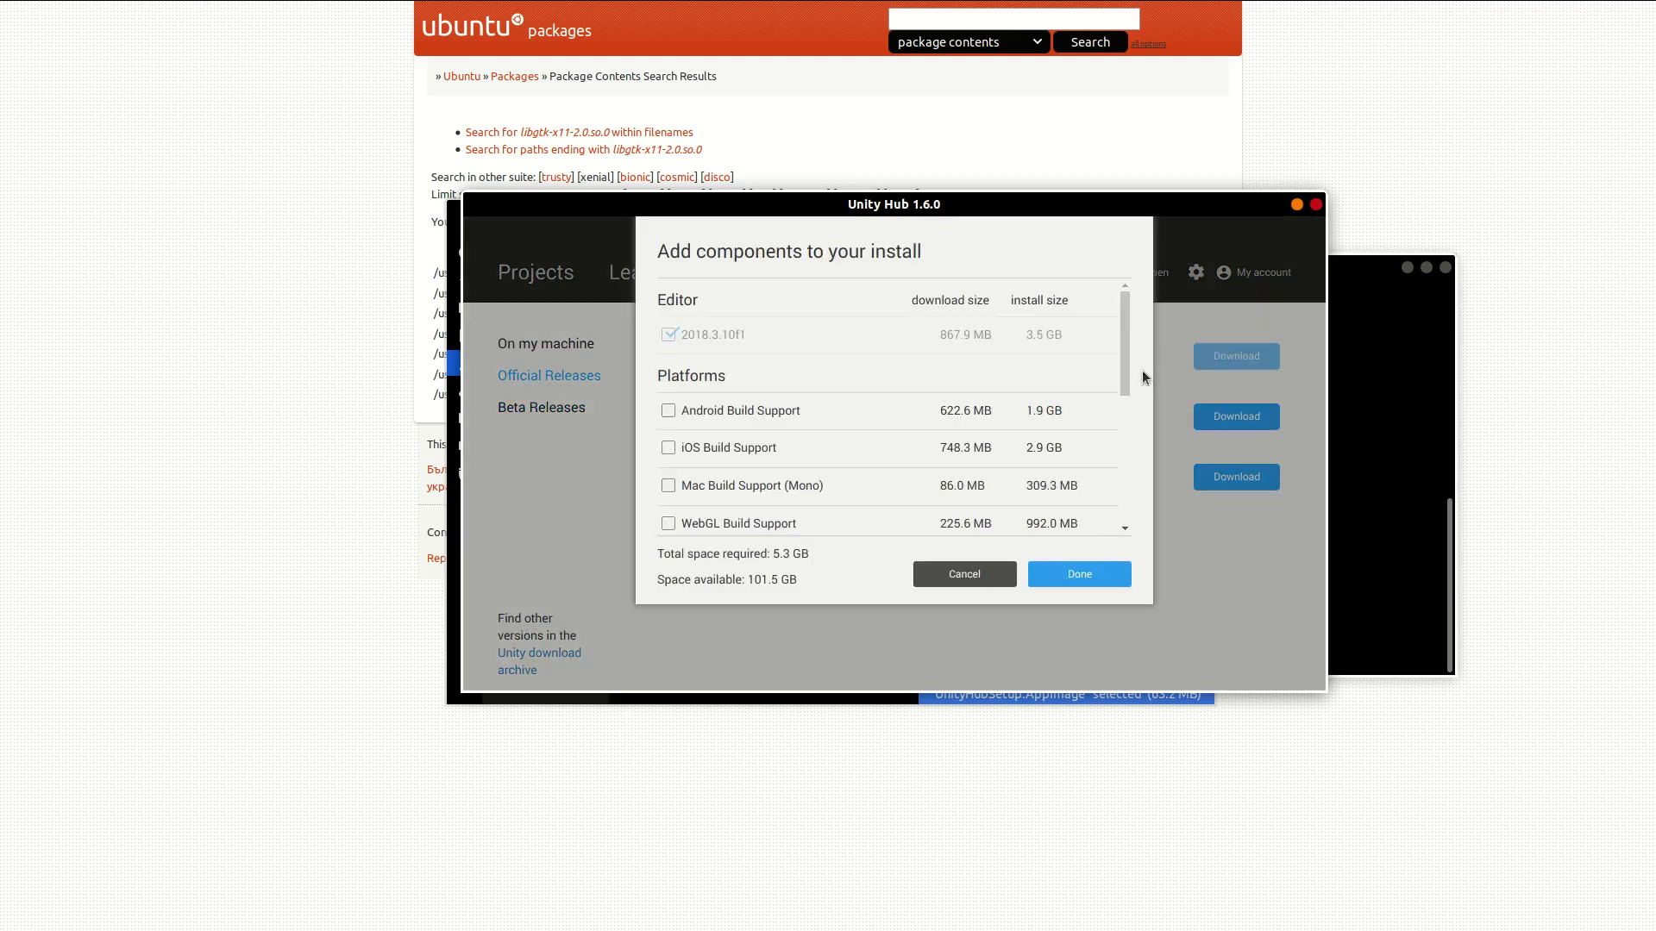
scroll(729, 397, "down", 4)
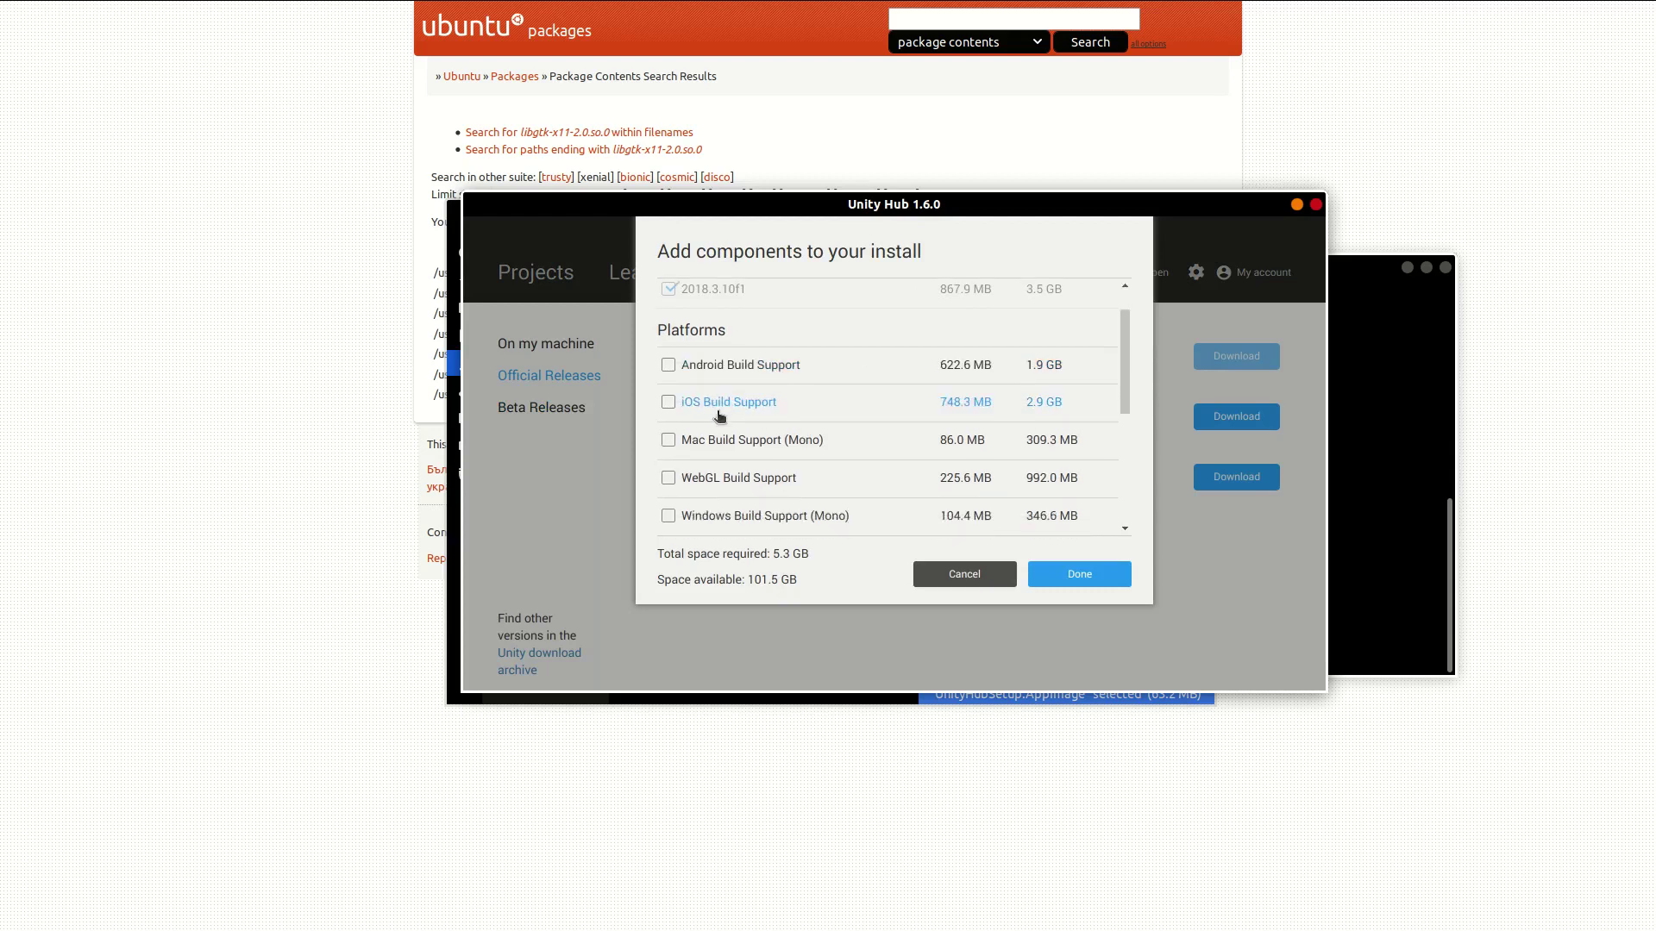
scroll(703, 457, "up", 1)
scroll(708, 443, "up", 5)
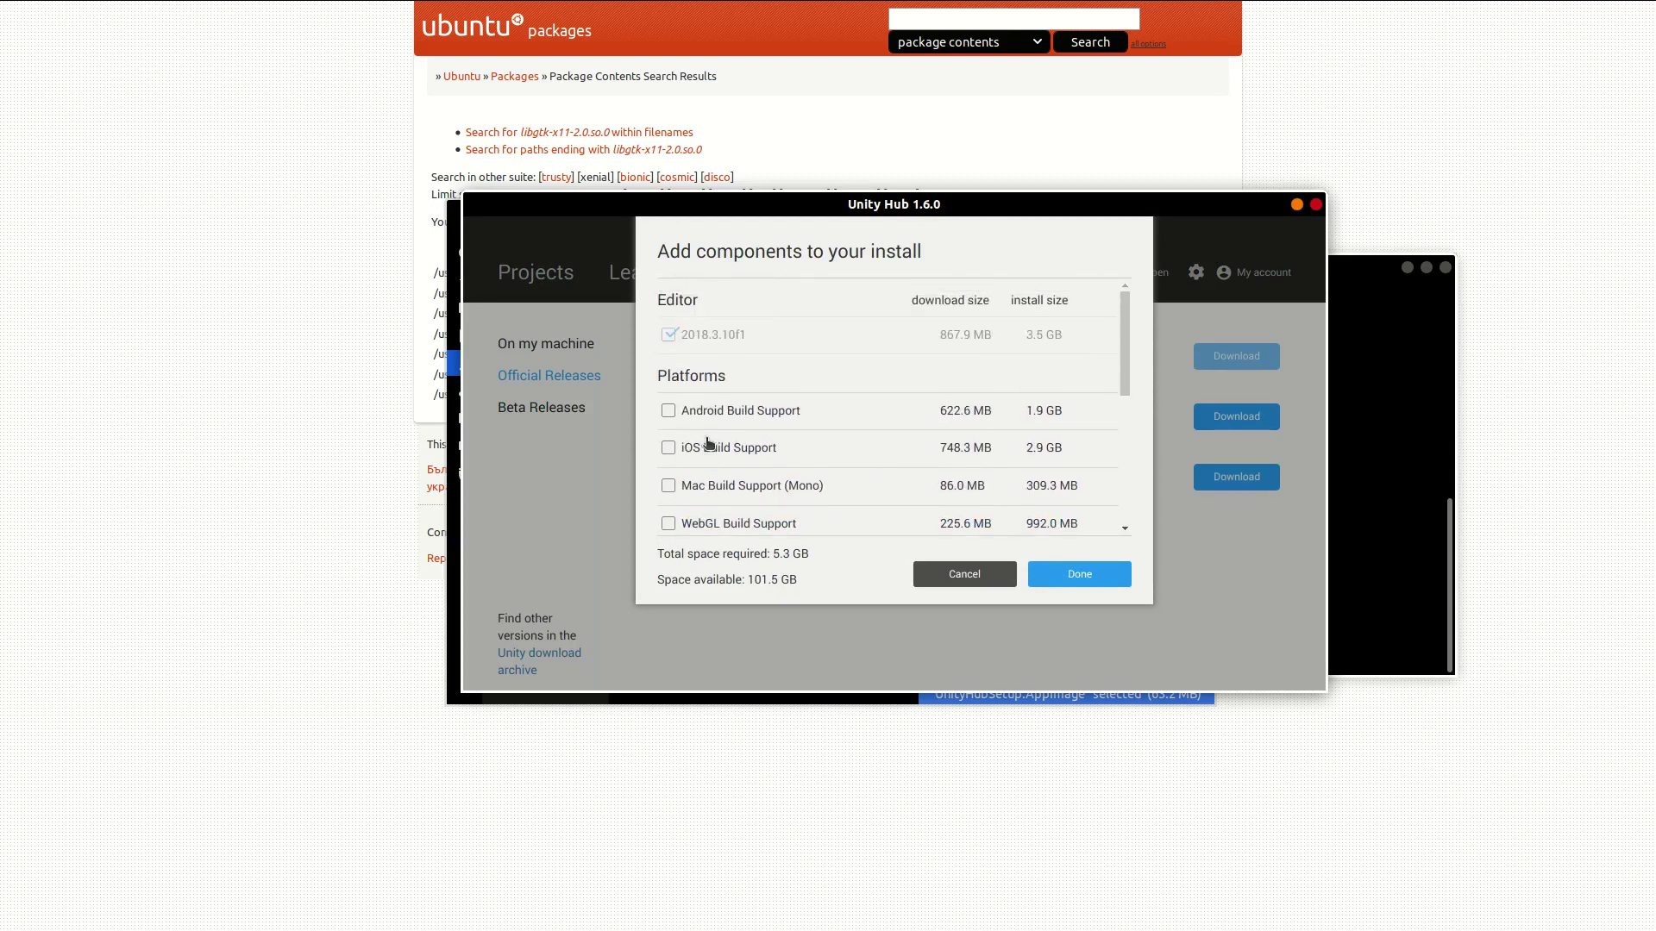
left_click(669, 410)
scroll(671, 453, "down", 1)
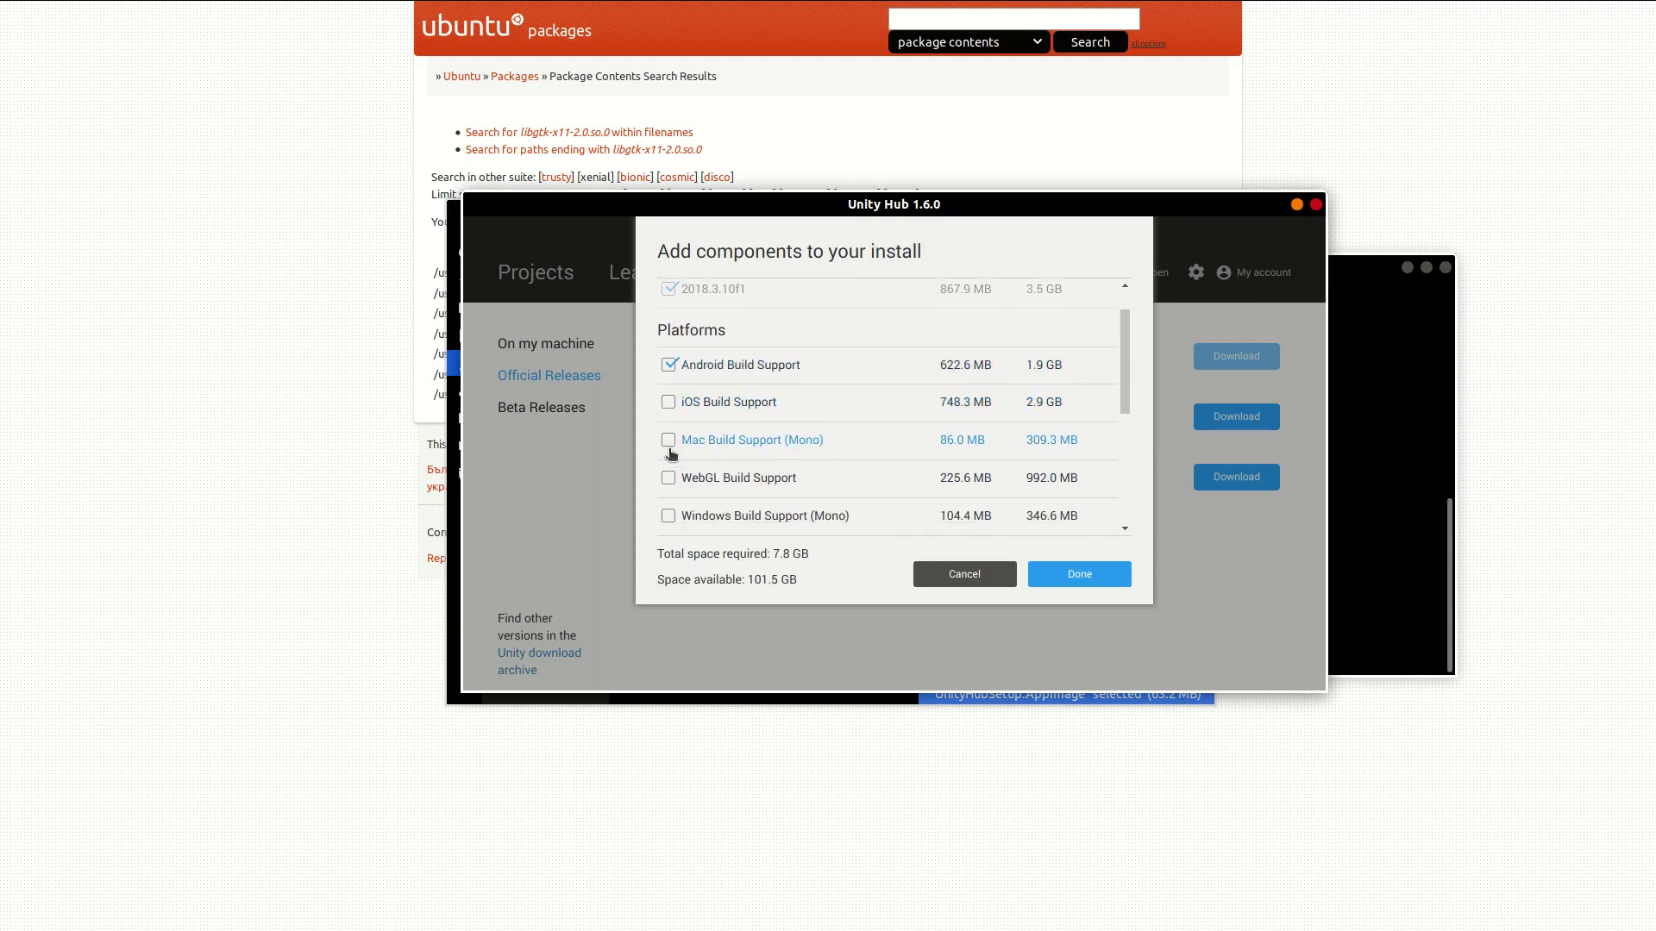
scroll(671, 452, "down", 2)
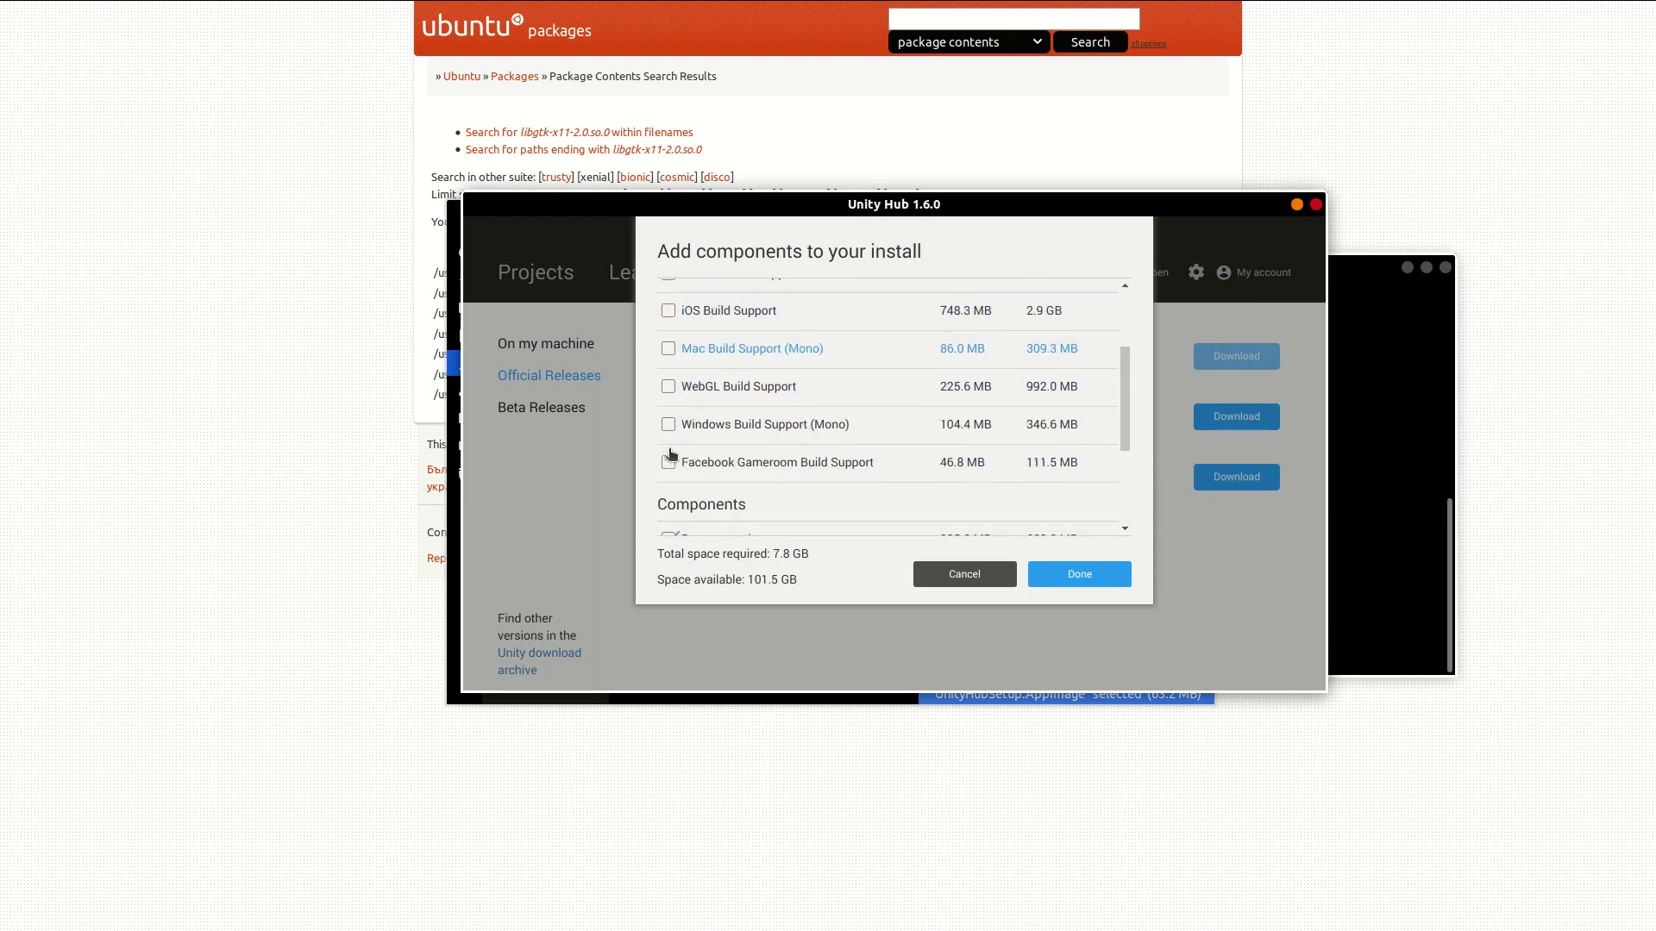
left_click(668, 388)
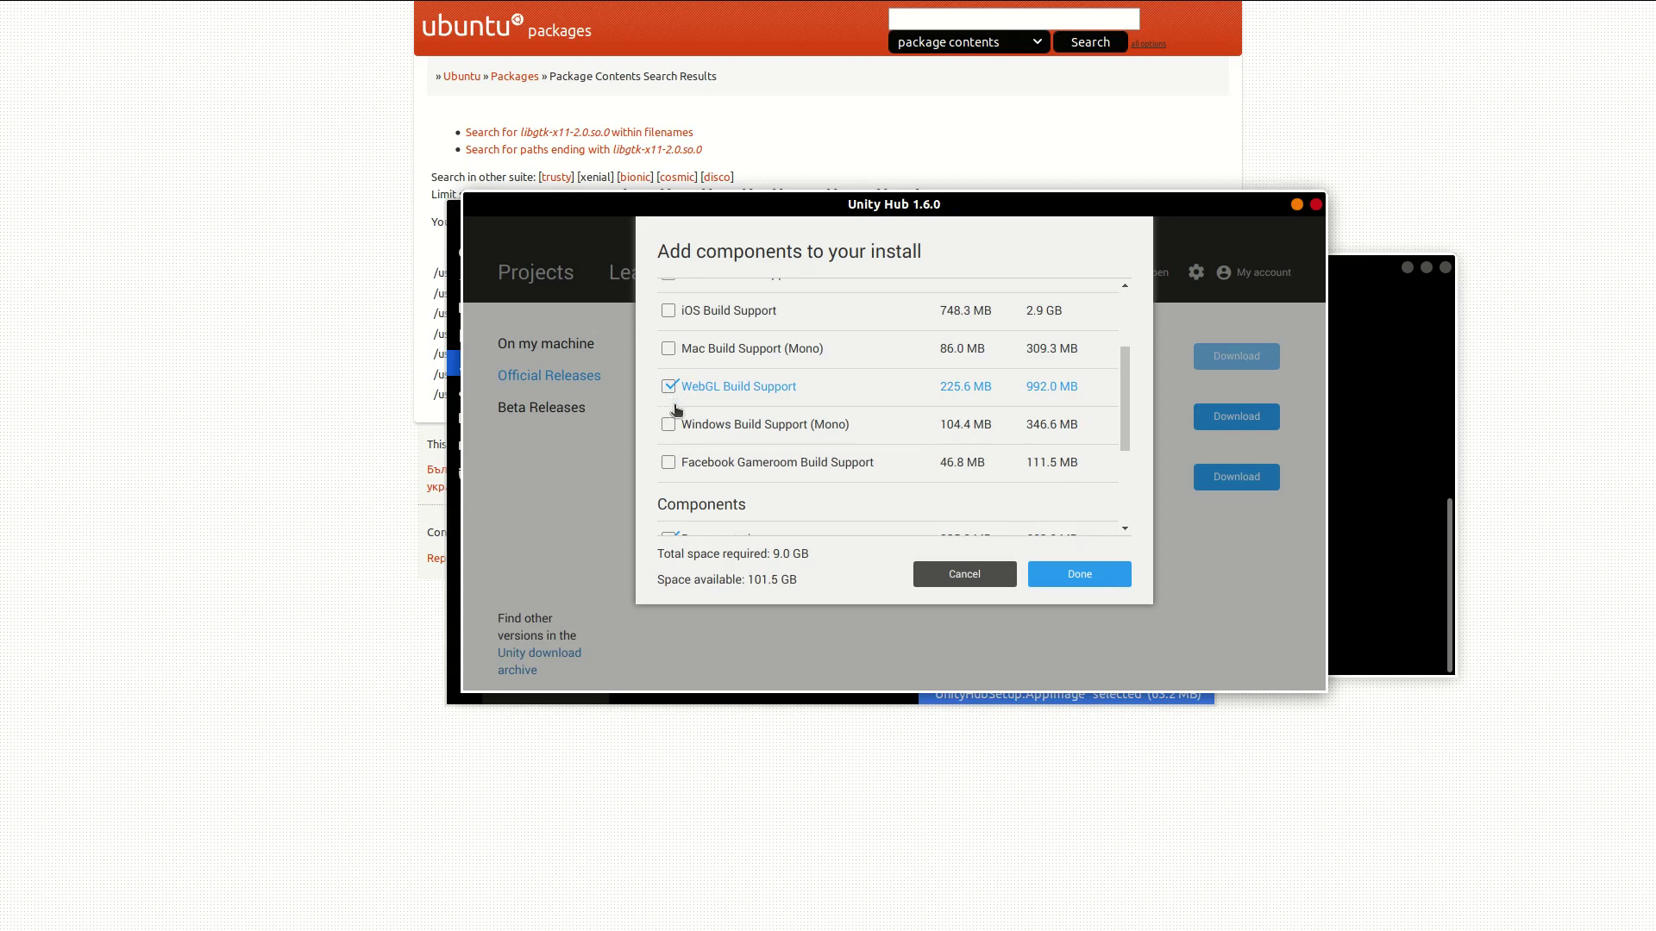
Step: Leave iOS unticked, keep Android and WebGL Build Support, and begin the download
scroll(672, 403, "up", 1)
left_click(668, 431)
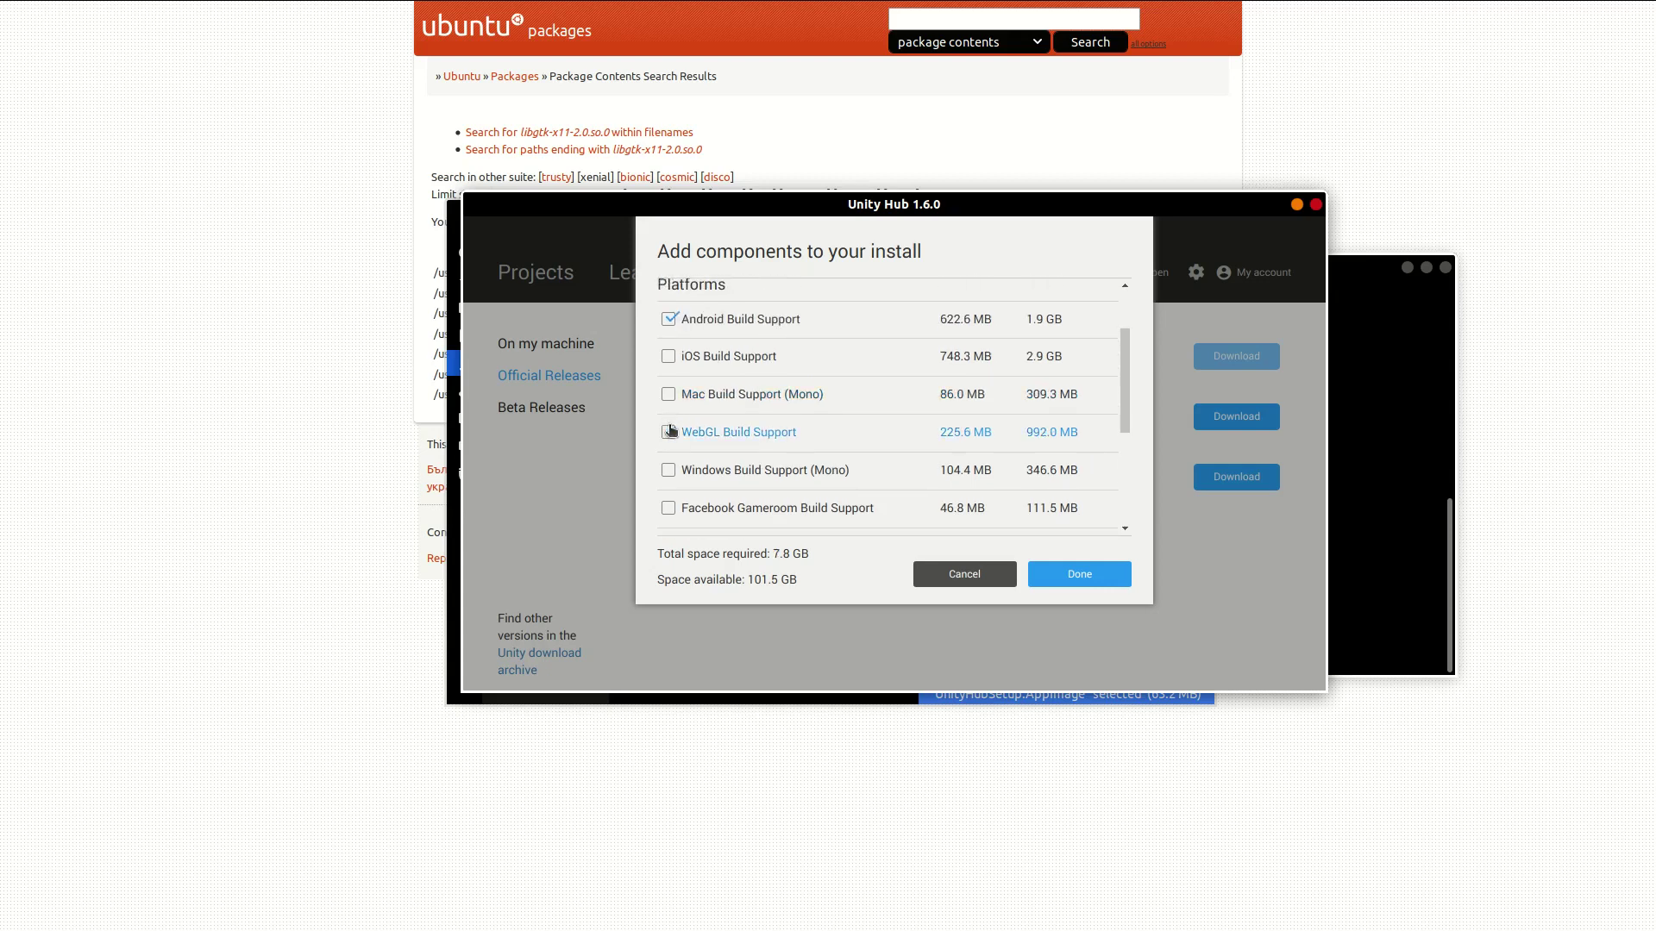
left_click(668, 359)
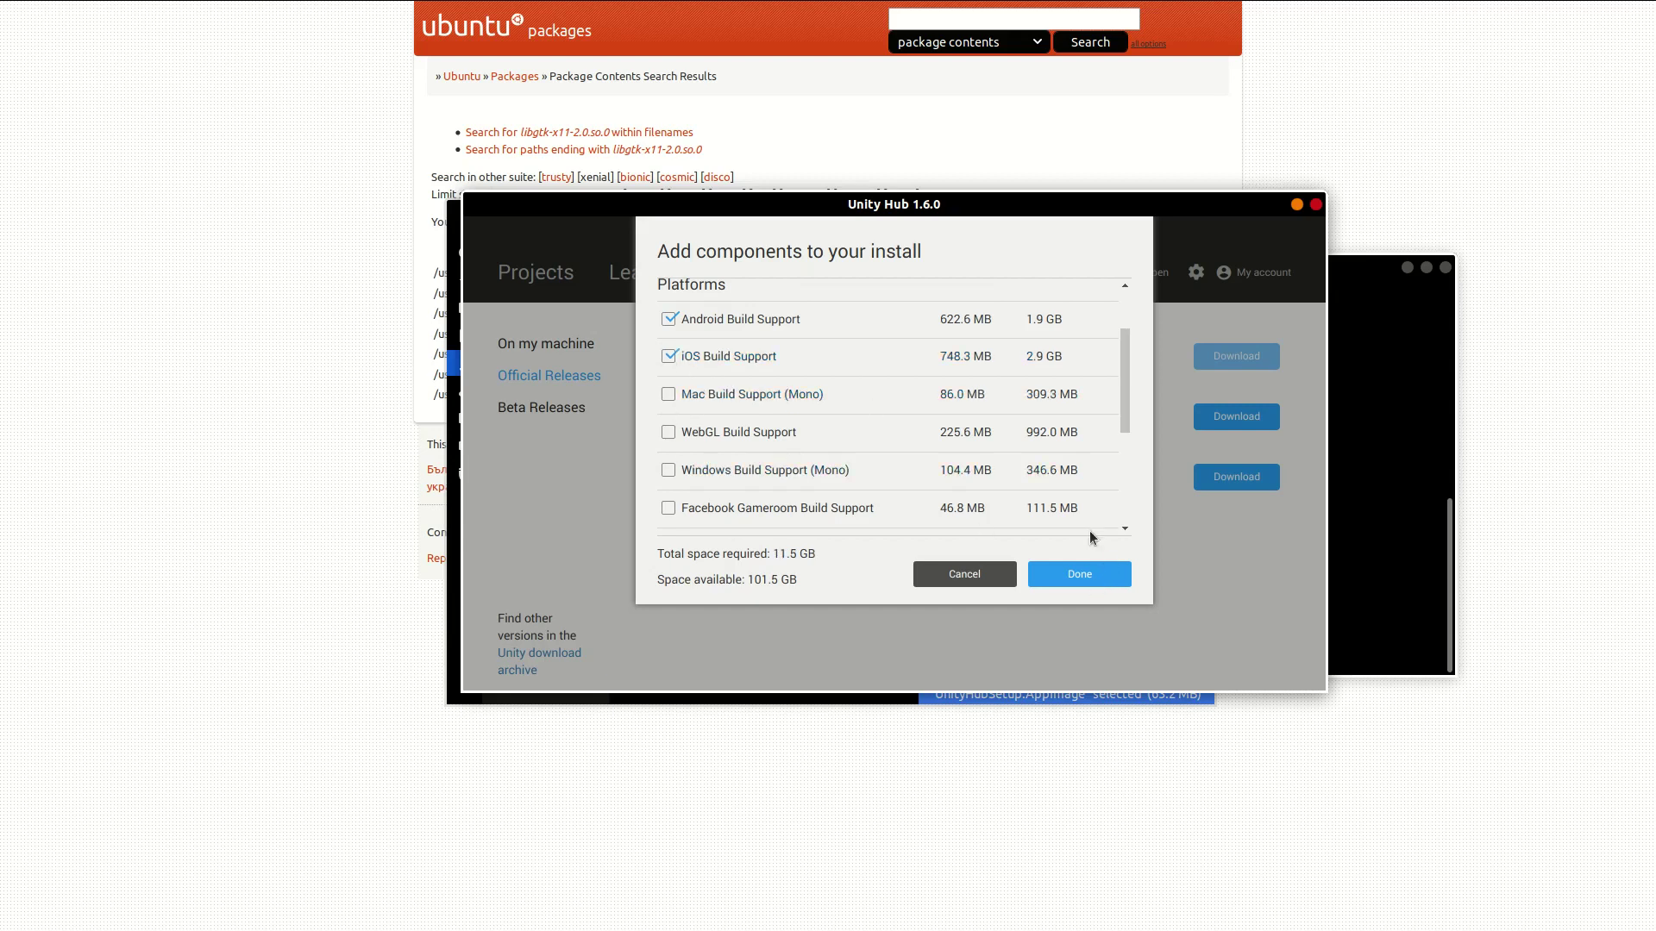
left_click(668, 356)
left_click(668, 432)
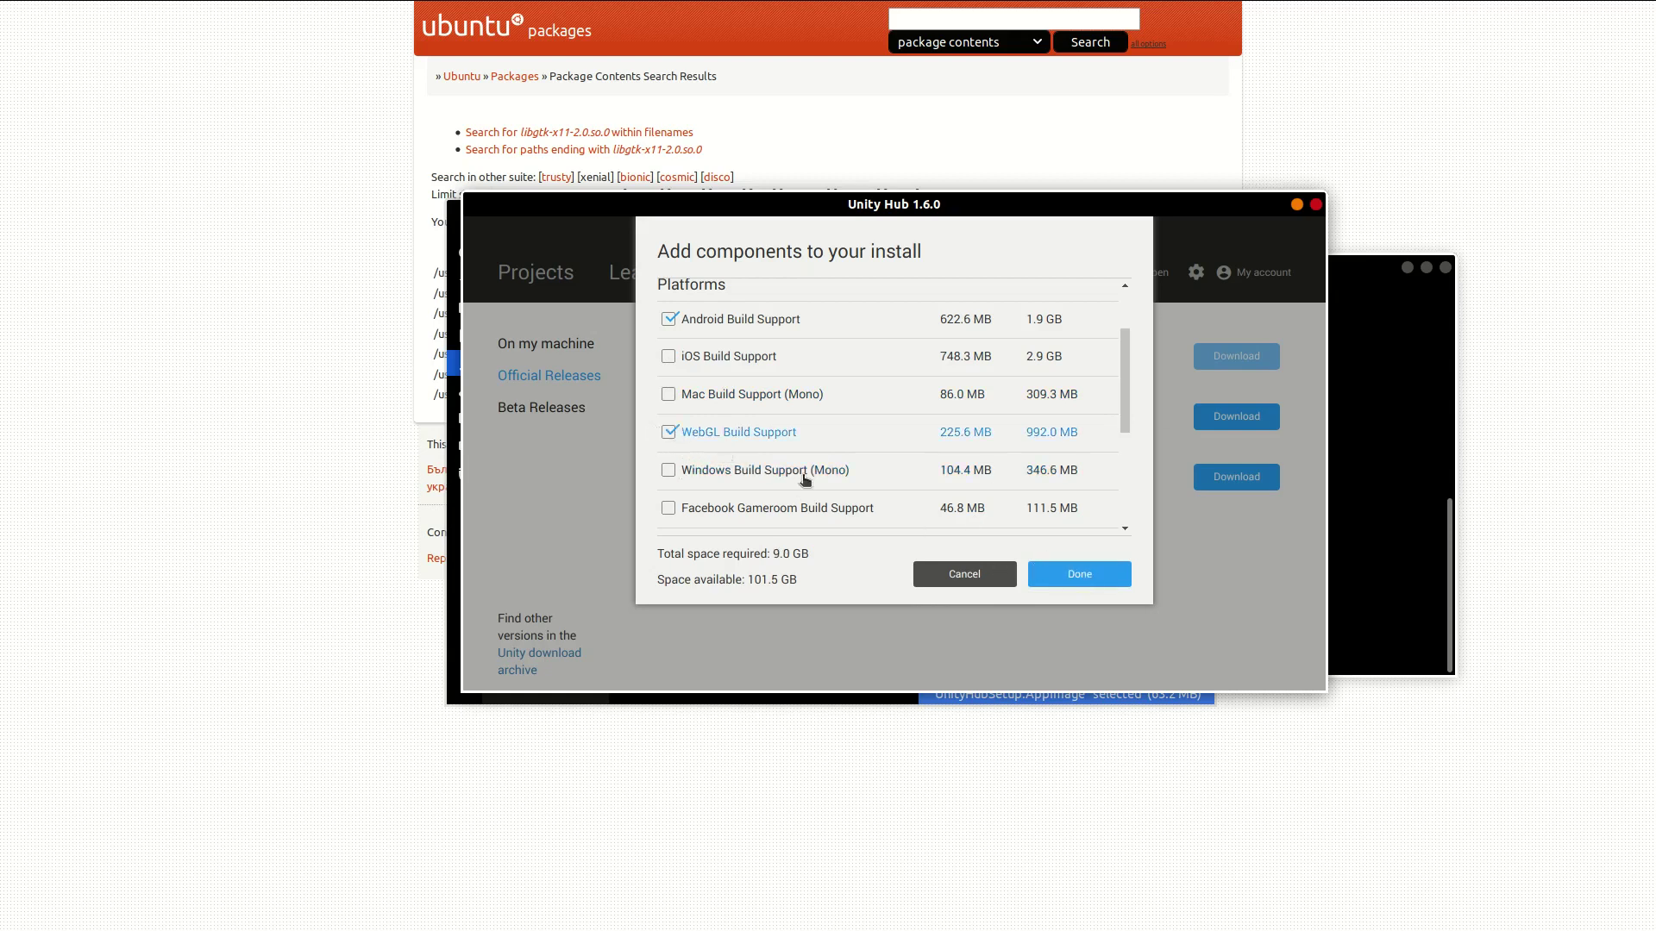
left_click(1068, 571)
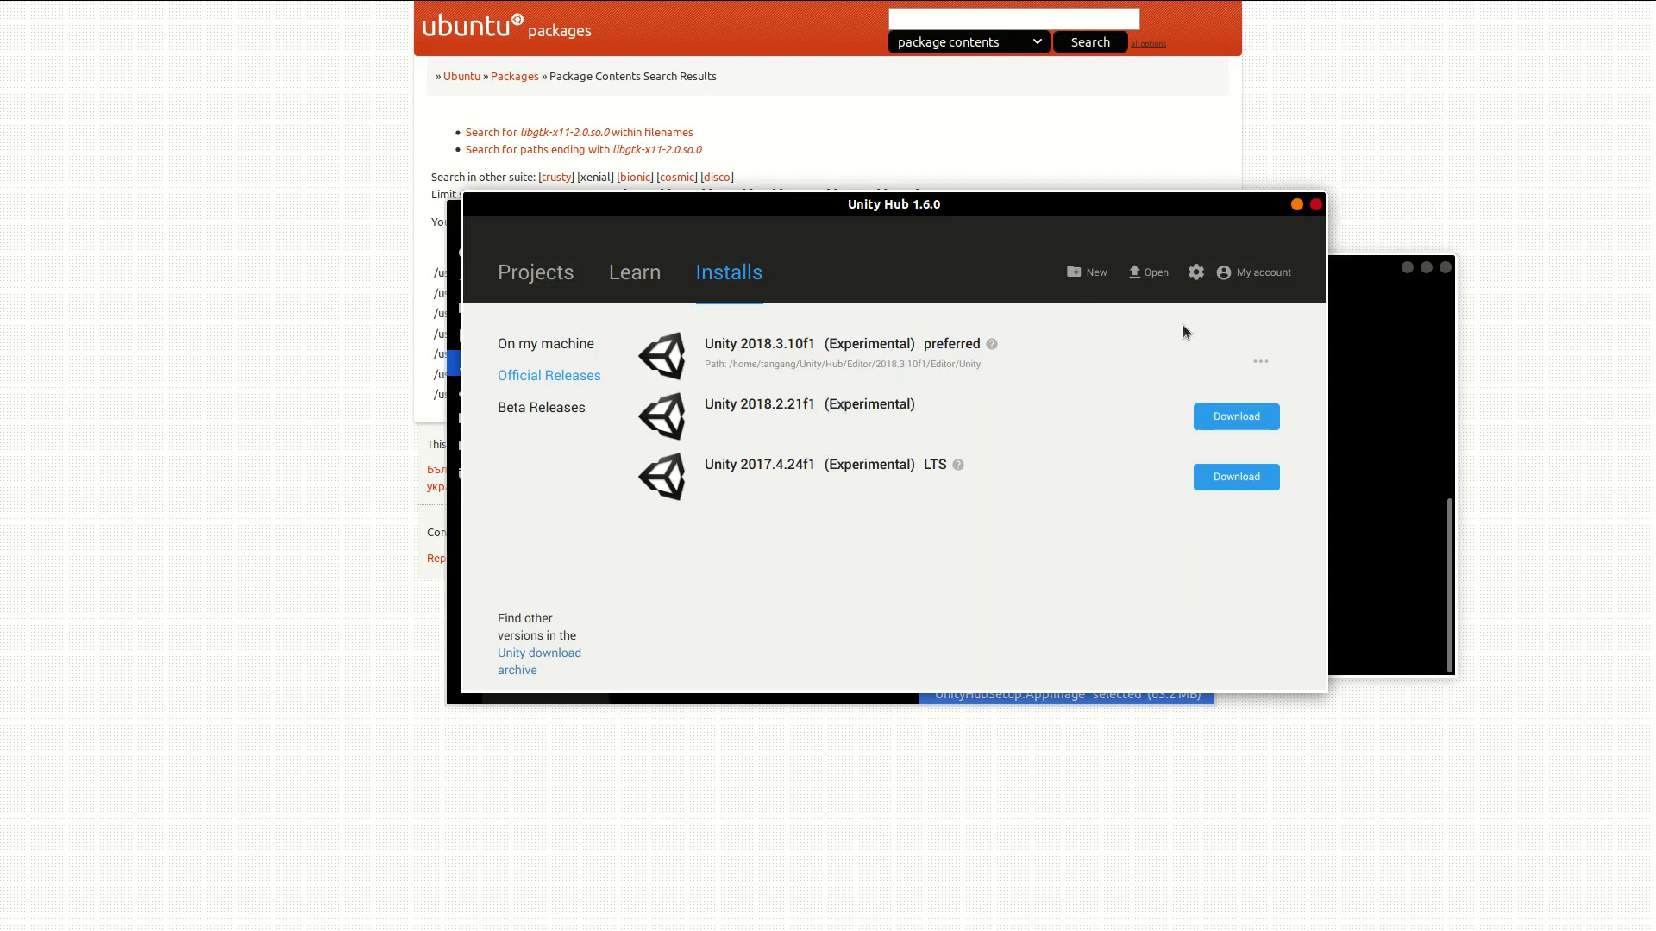
Step: Review the installed components of Unity 2018.3.10f1, such as Android and WebGL support, and close without changes
left_click(1259, 363)
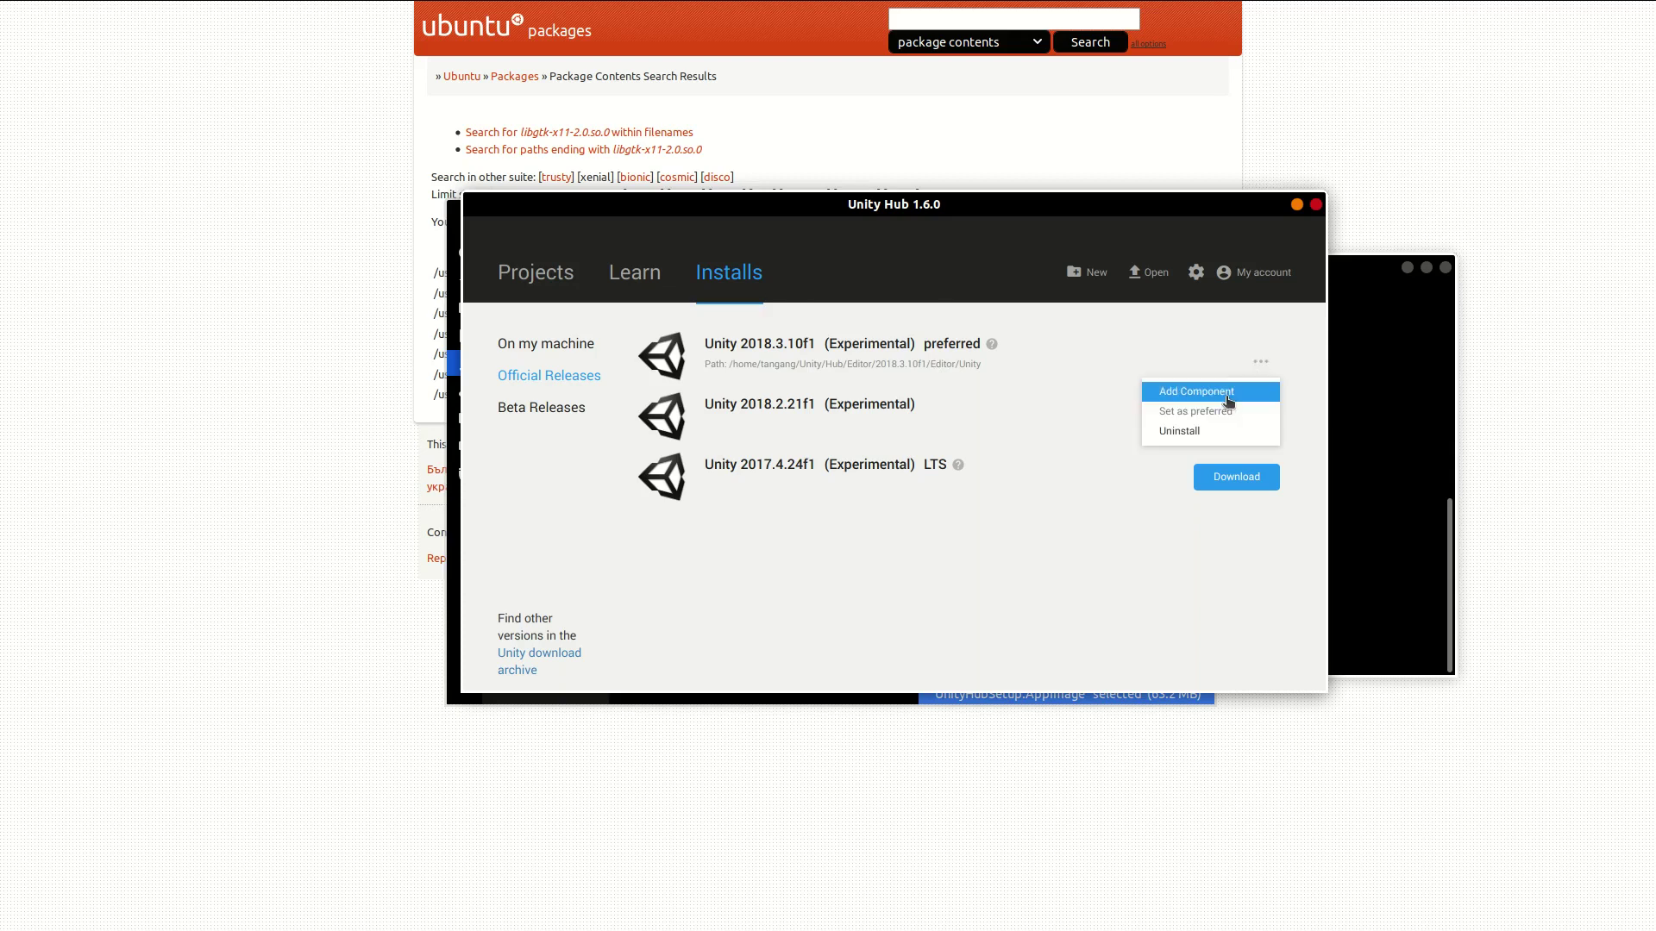
left_click(1223, 390)
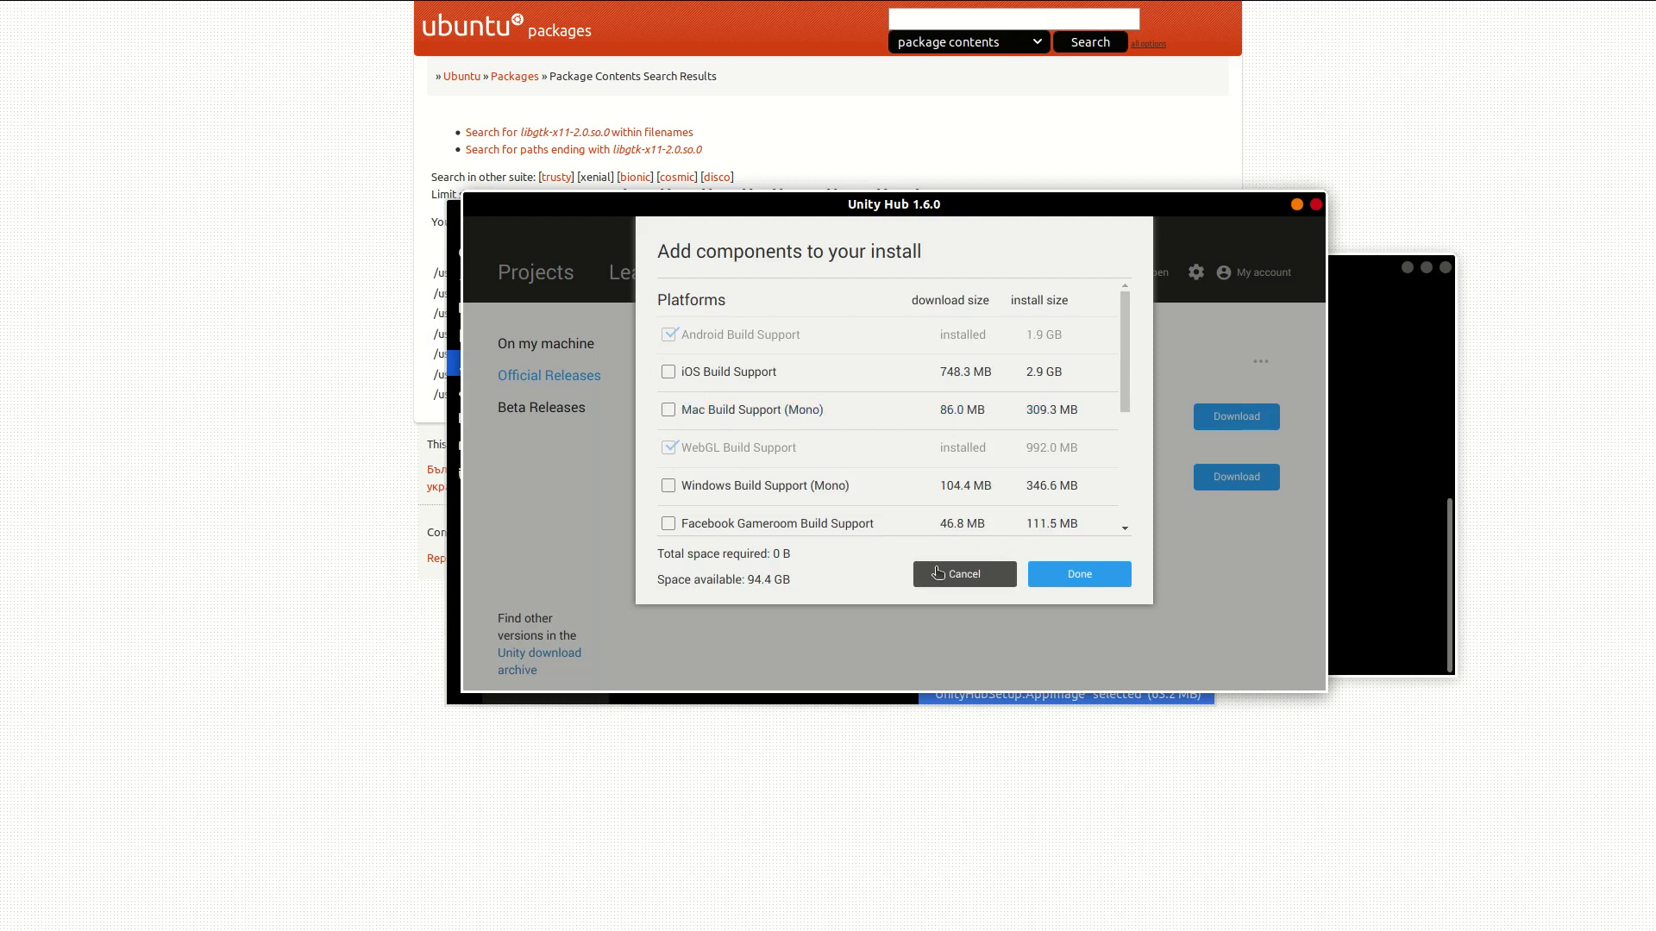
scroll(843, 401, "down", 3)
scroll(842, 404, "down", 2)
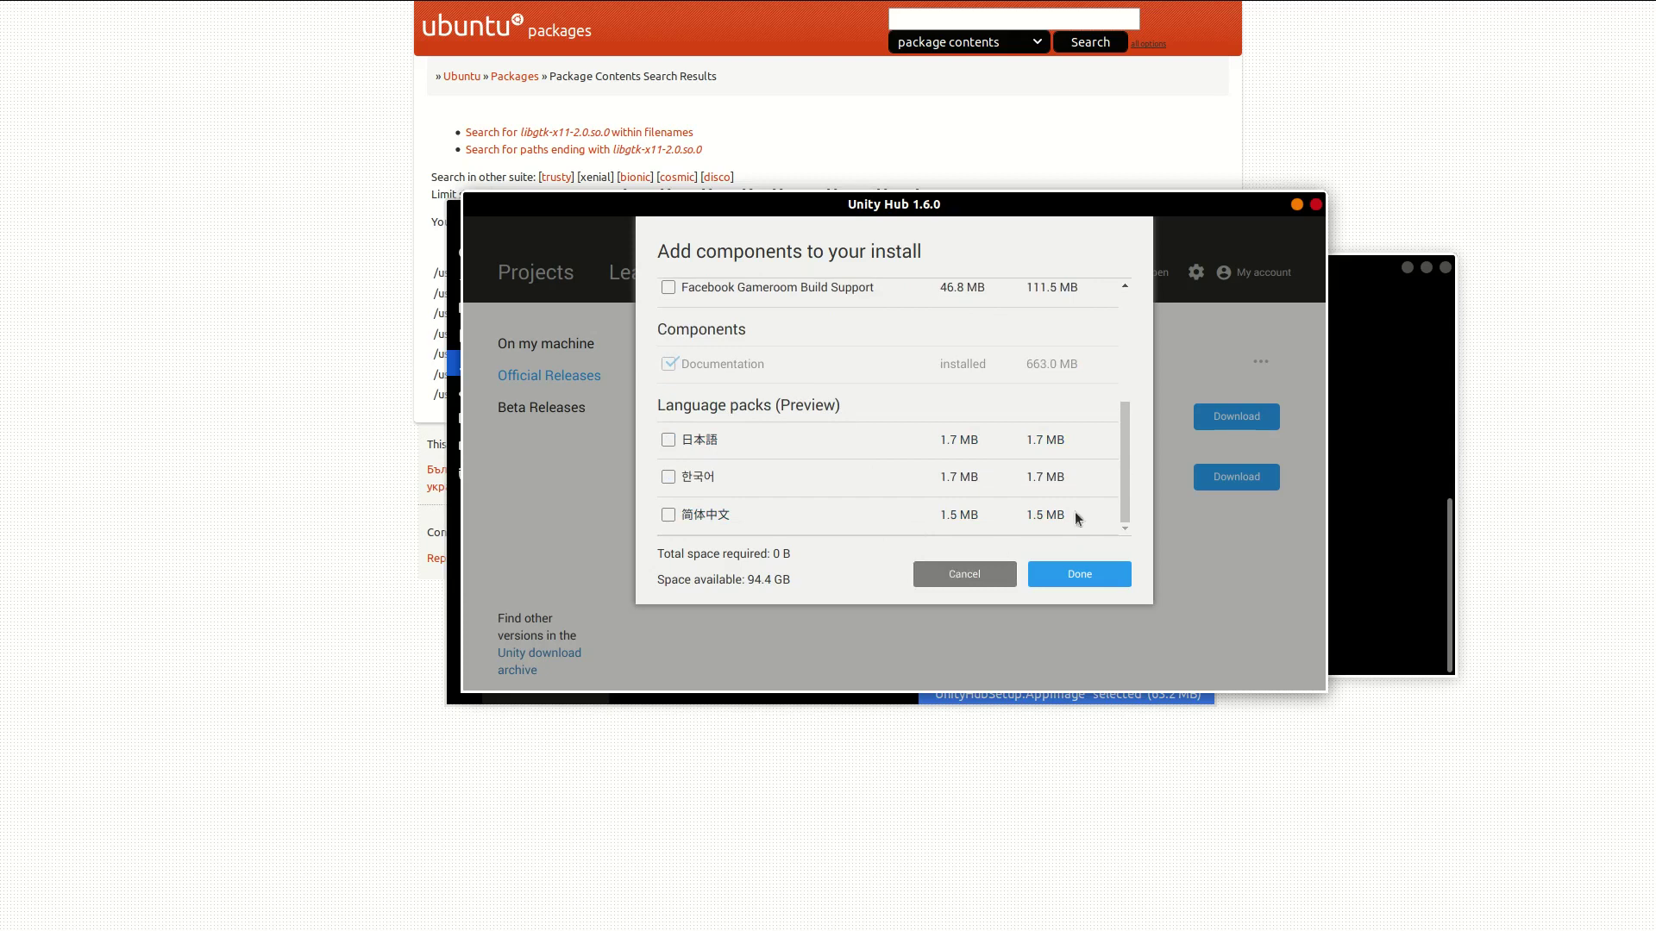
left_click(951, 576)
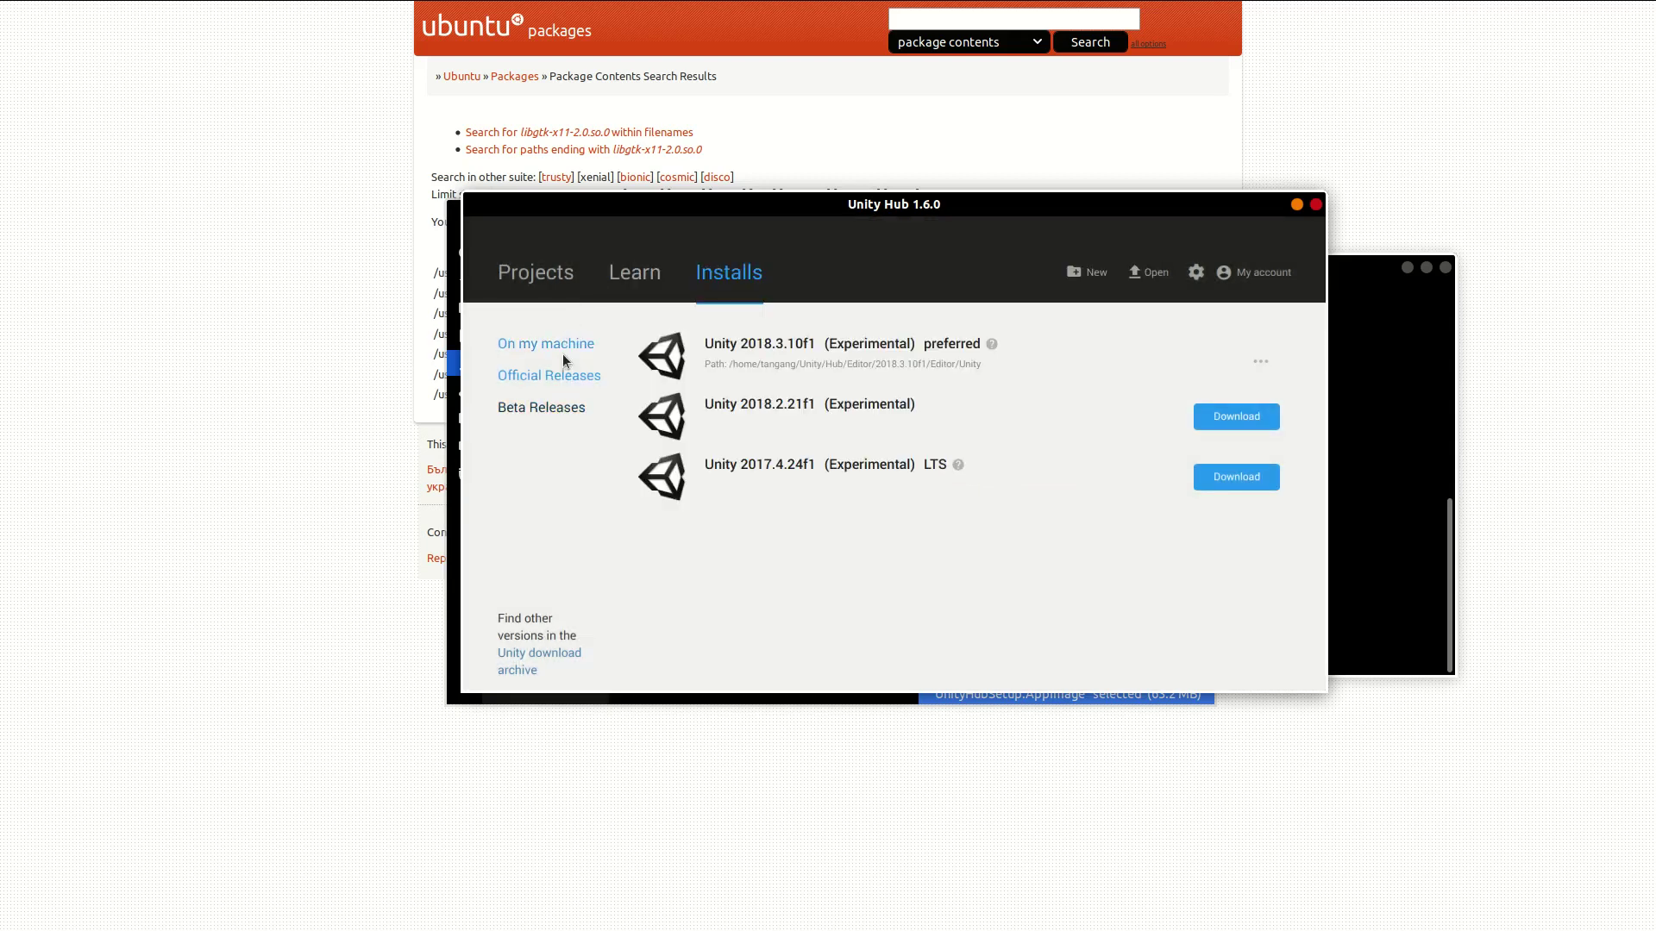
Step: Create a new 3D project named TestProject from the Projects list
left_click(559, 287)
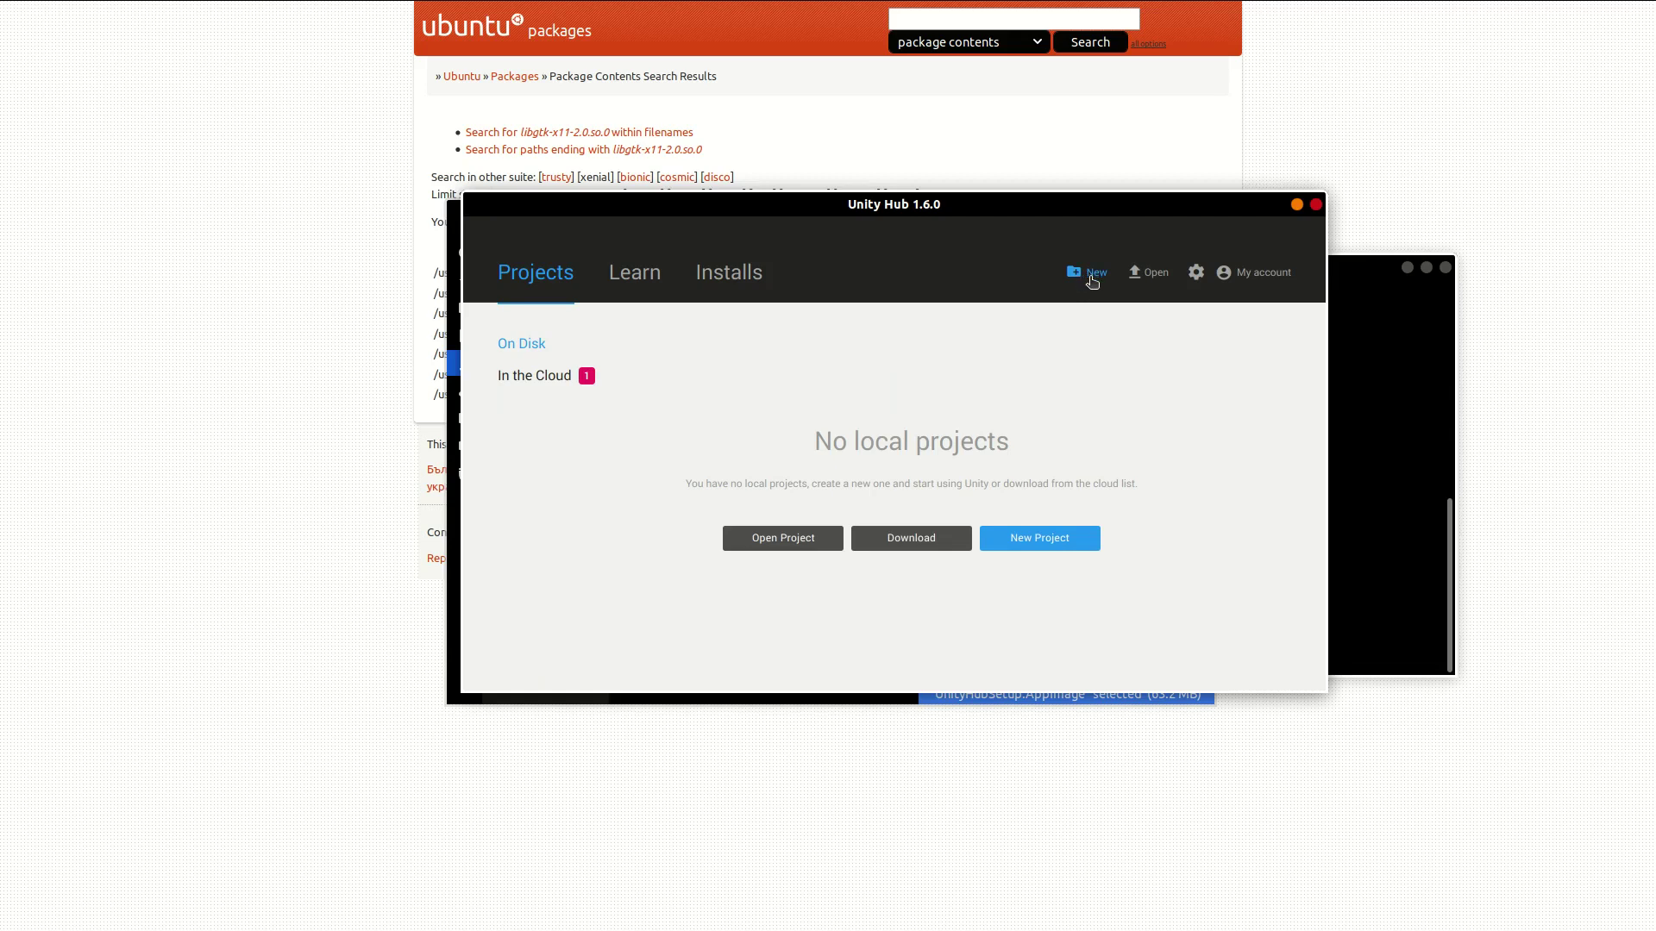
left_click(1092, 278)
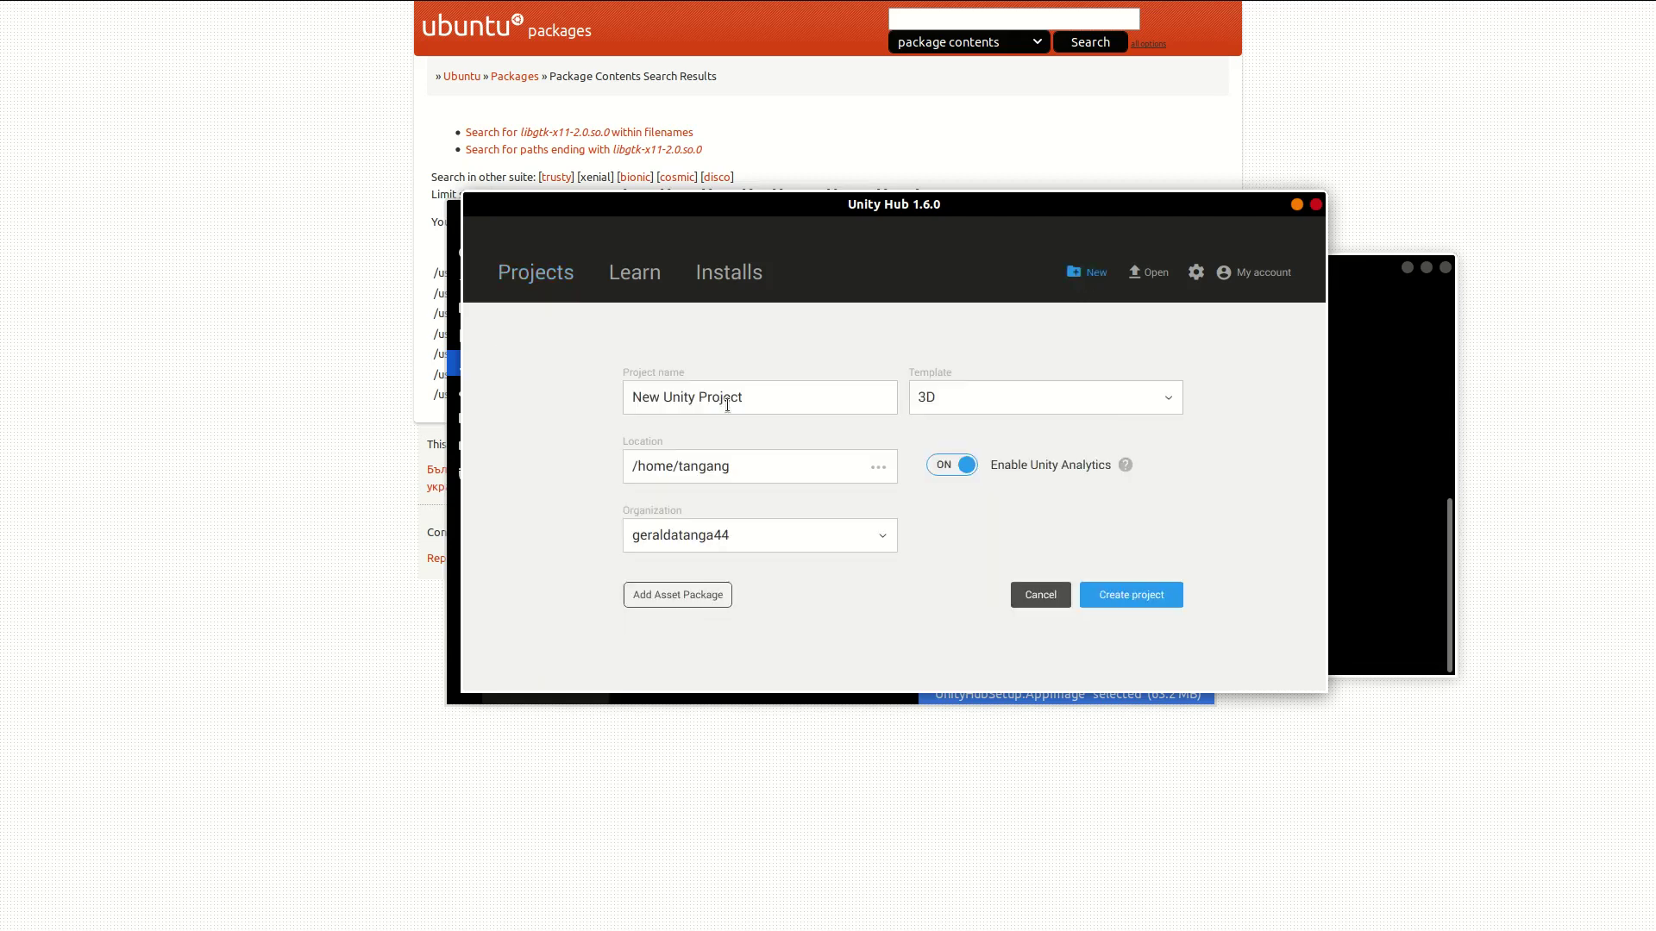
left_click_drag(745, 397, 588, 386)
key("BackSpace")
key("BackSpace")
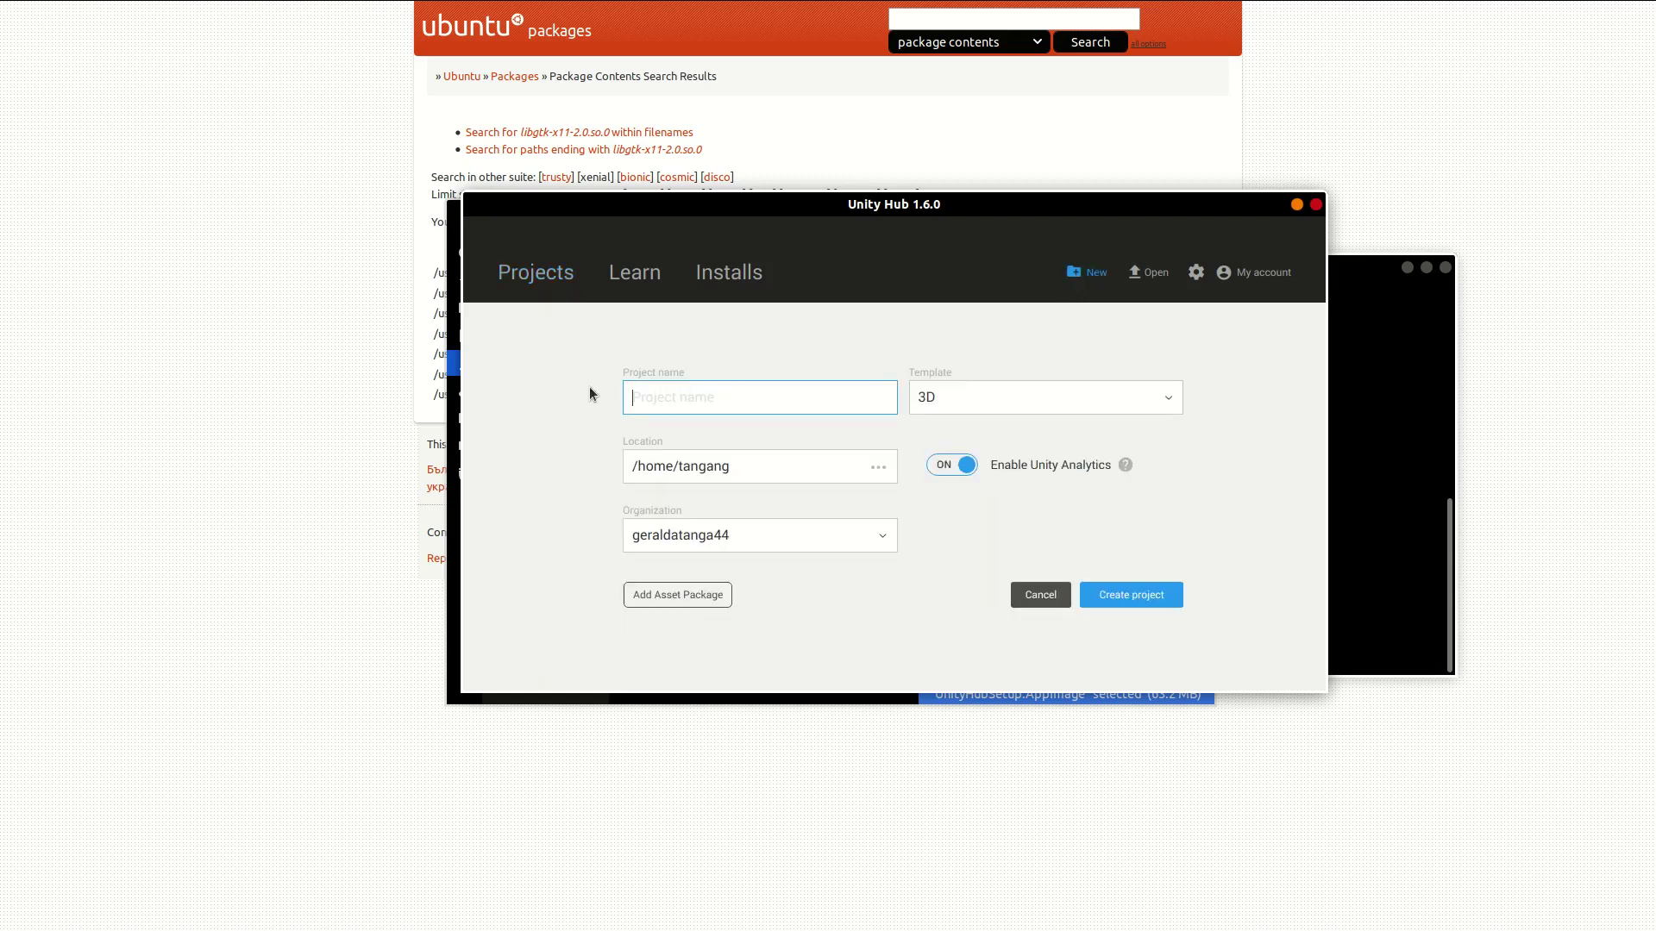
type("TestProject")
left_click(1133, 600)
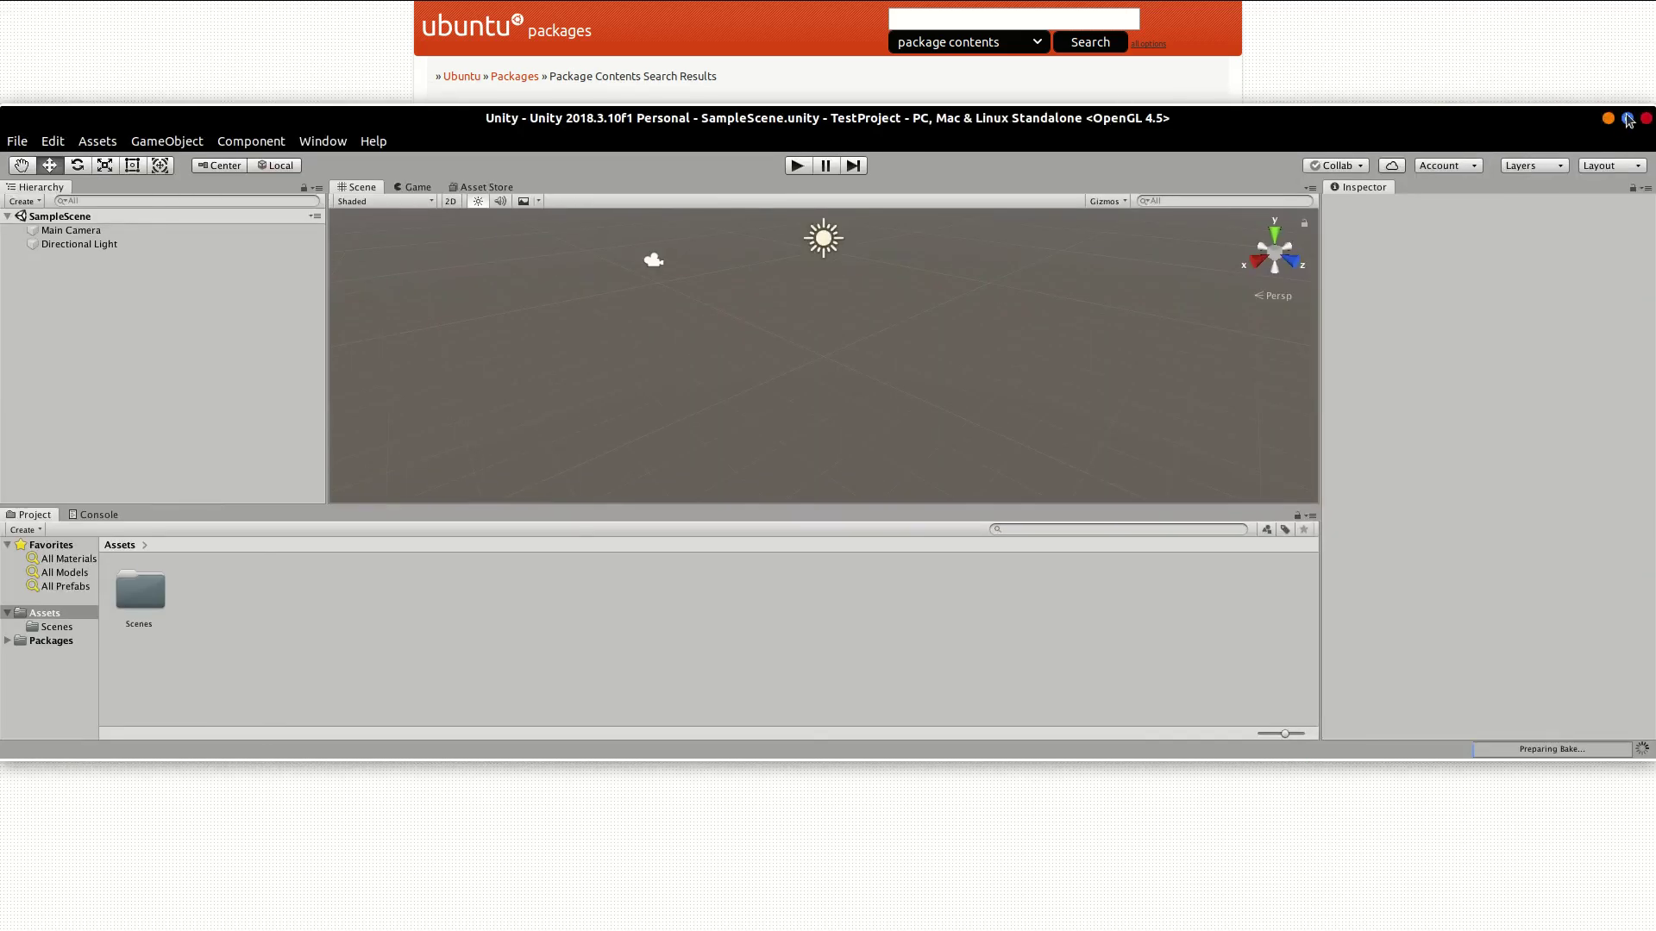
Step: Maximize the Unity window and create a folder named Scripts under Assets
left_click(1627, 119)
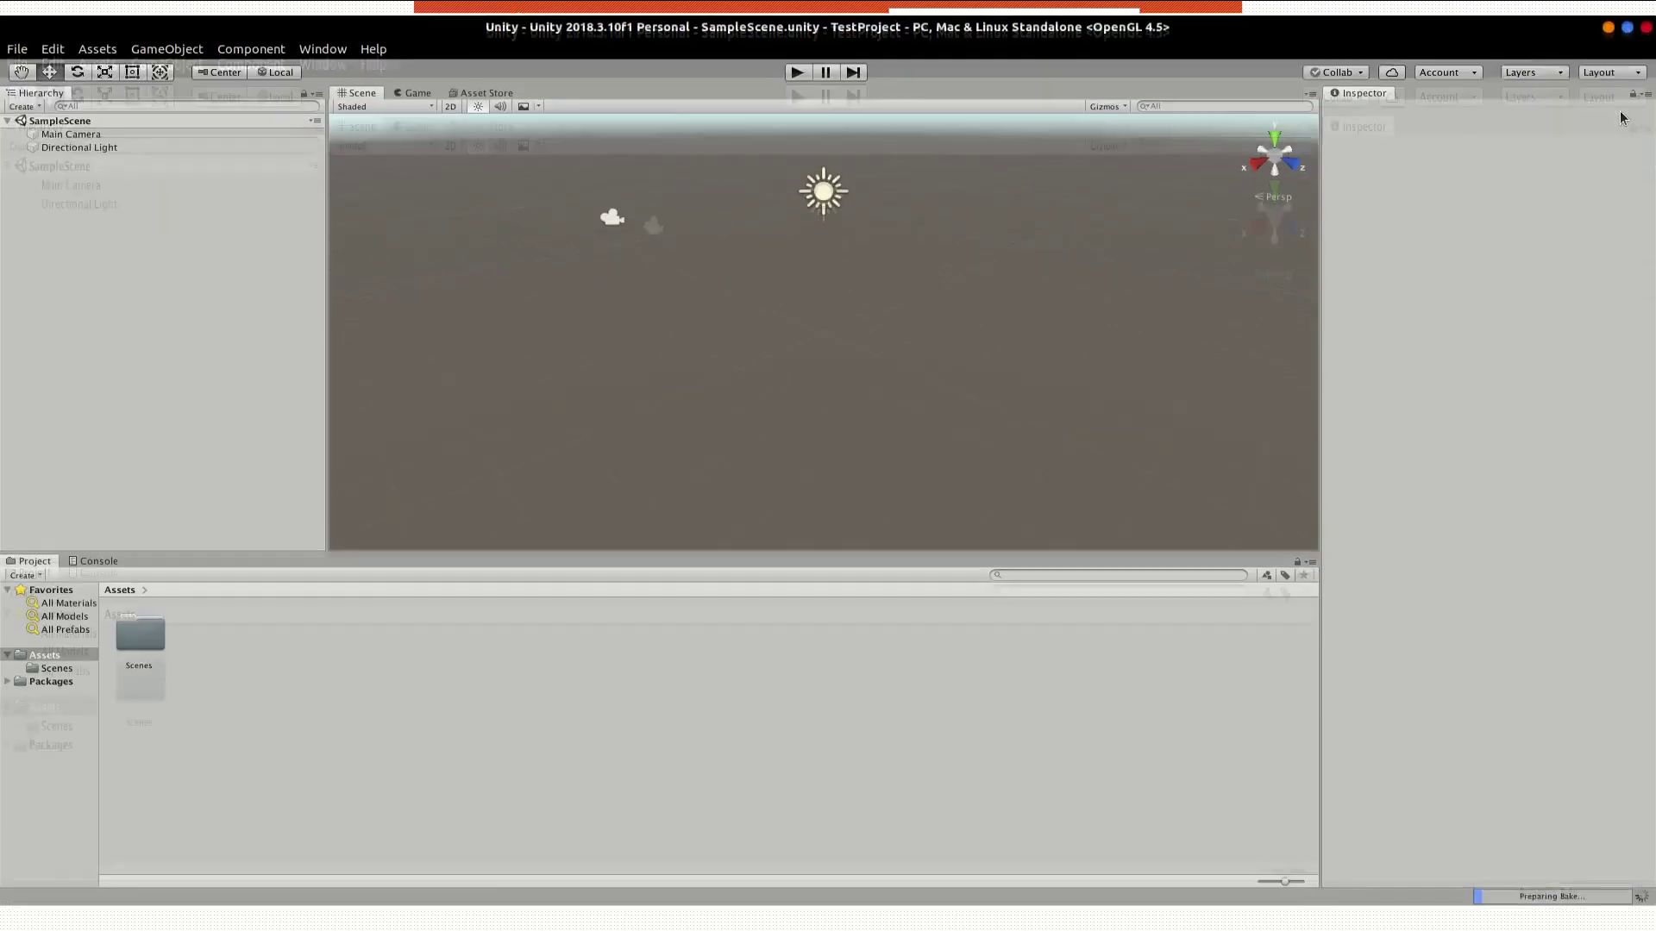
double_click(142, 647)
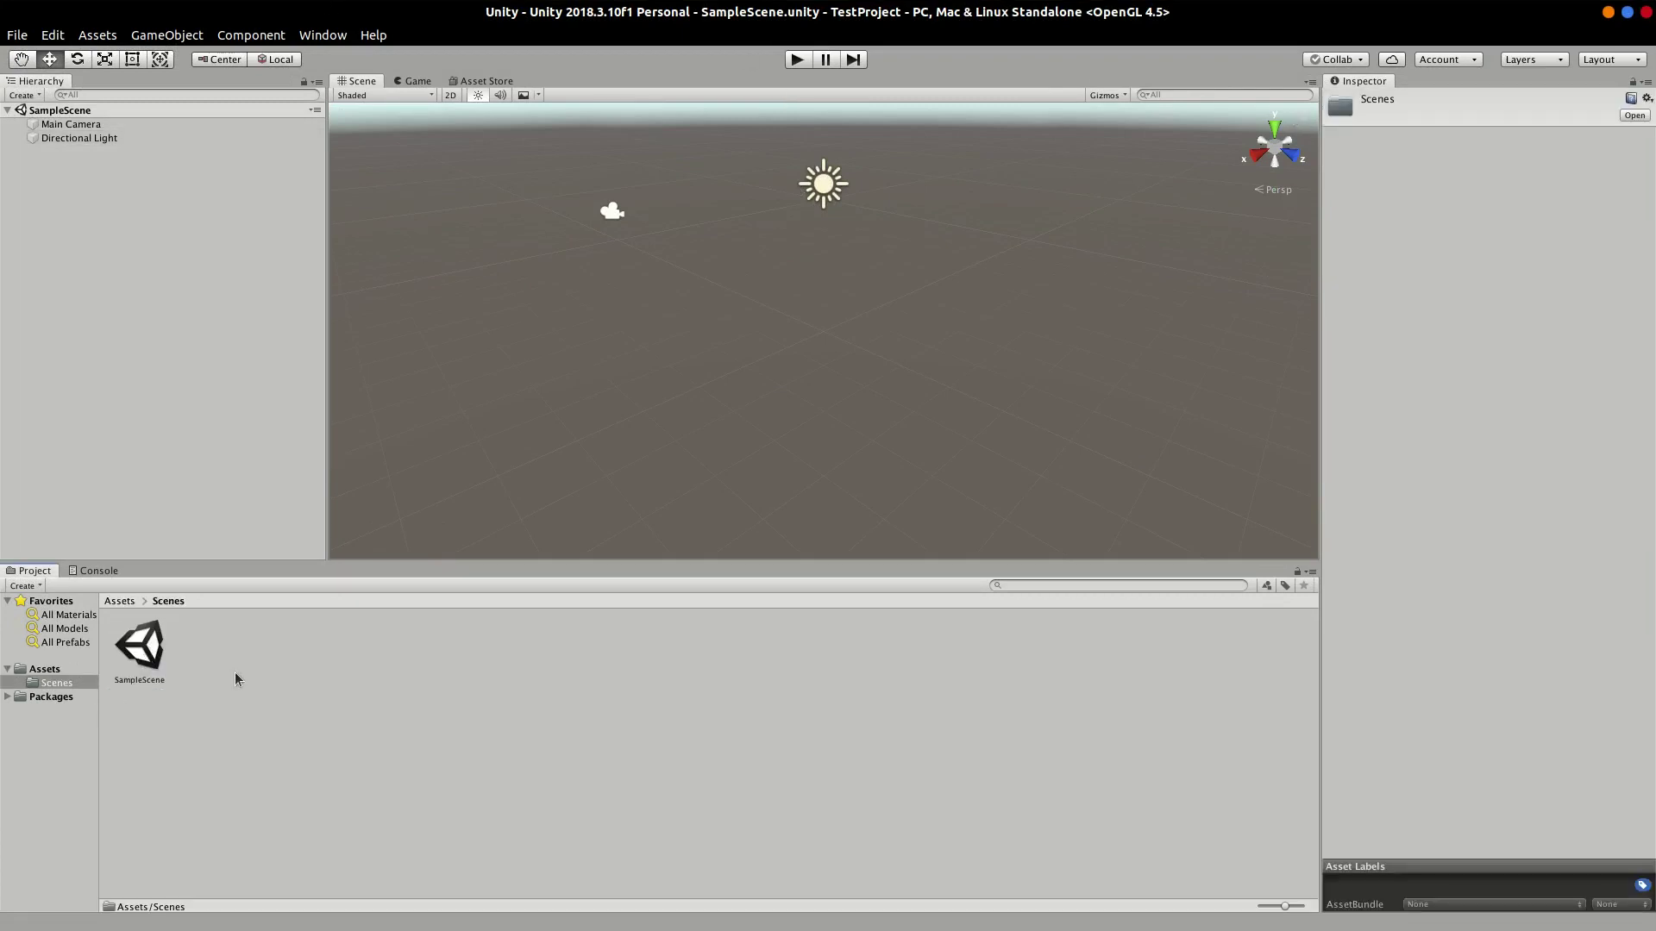
left_click(113, 602)
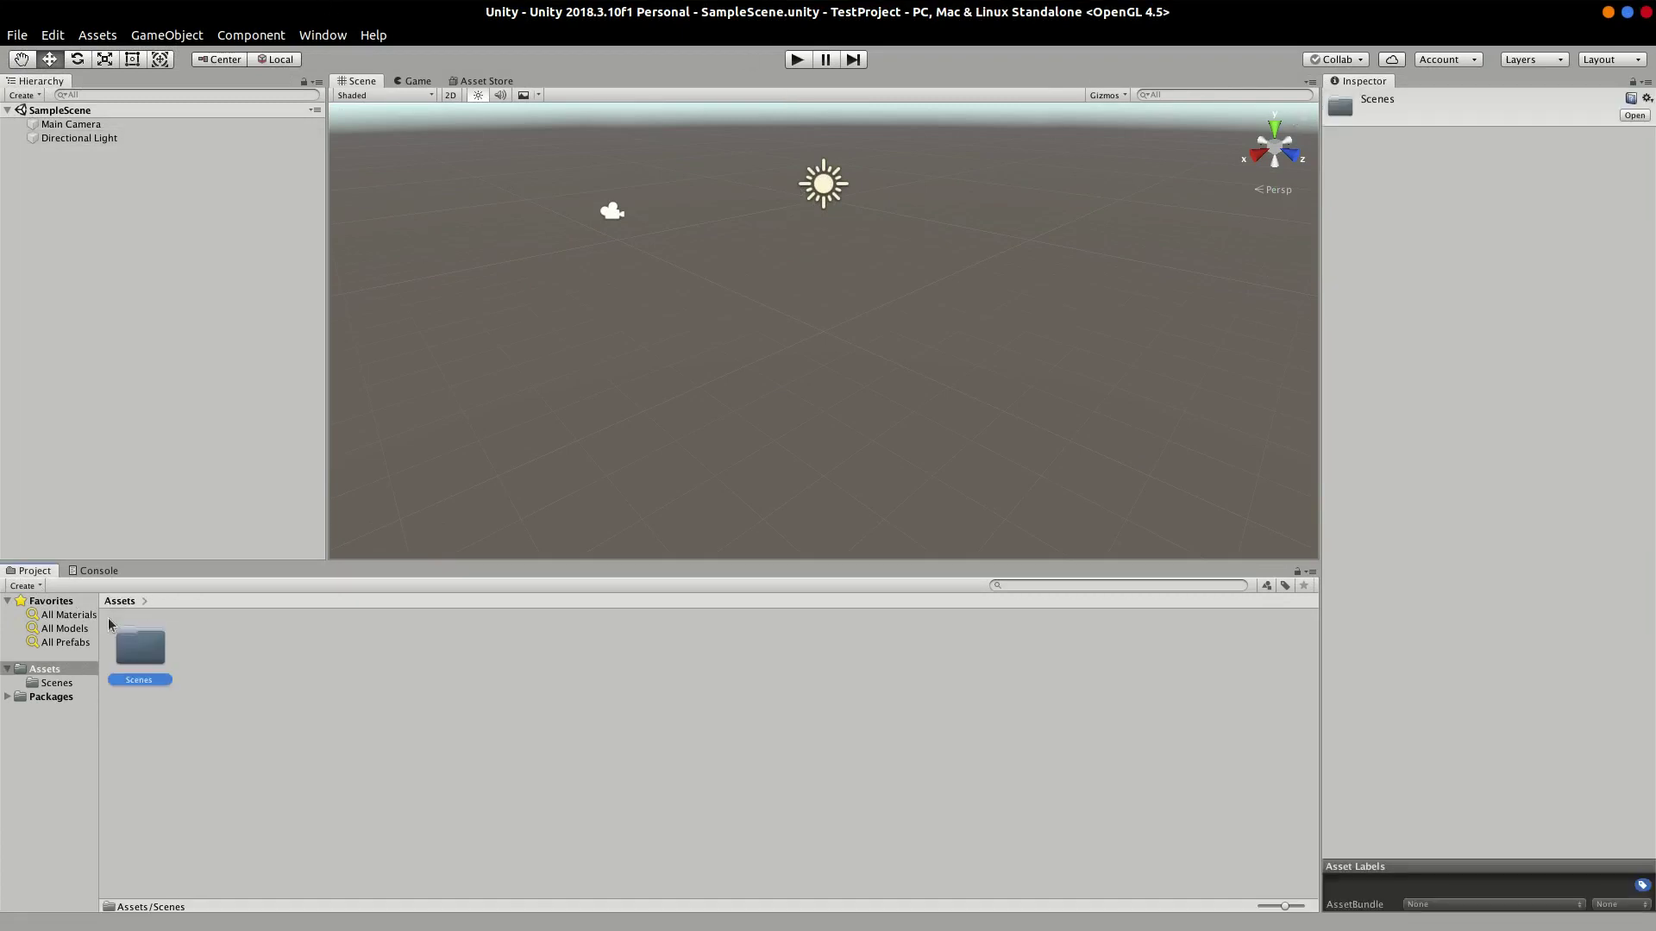
left_click(48, 57)
right_click(199, 677)
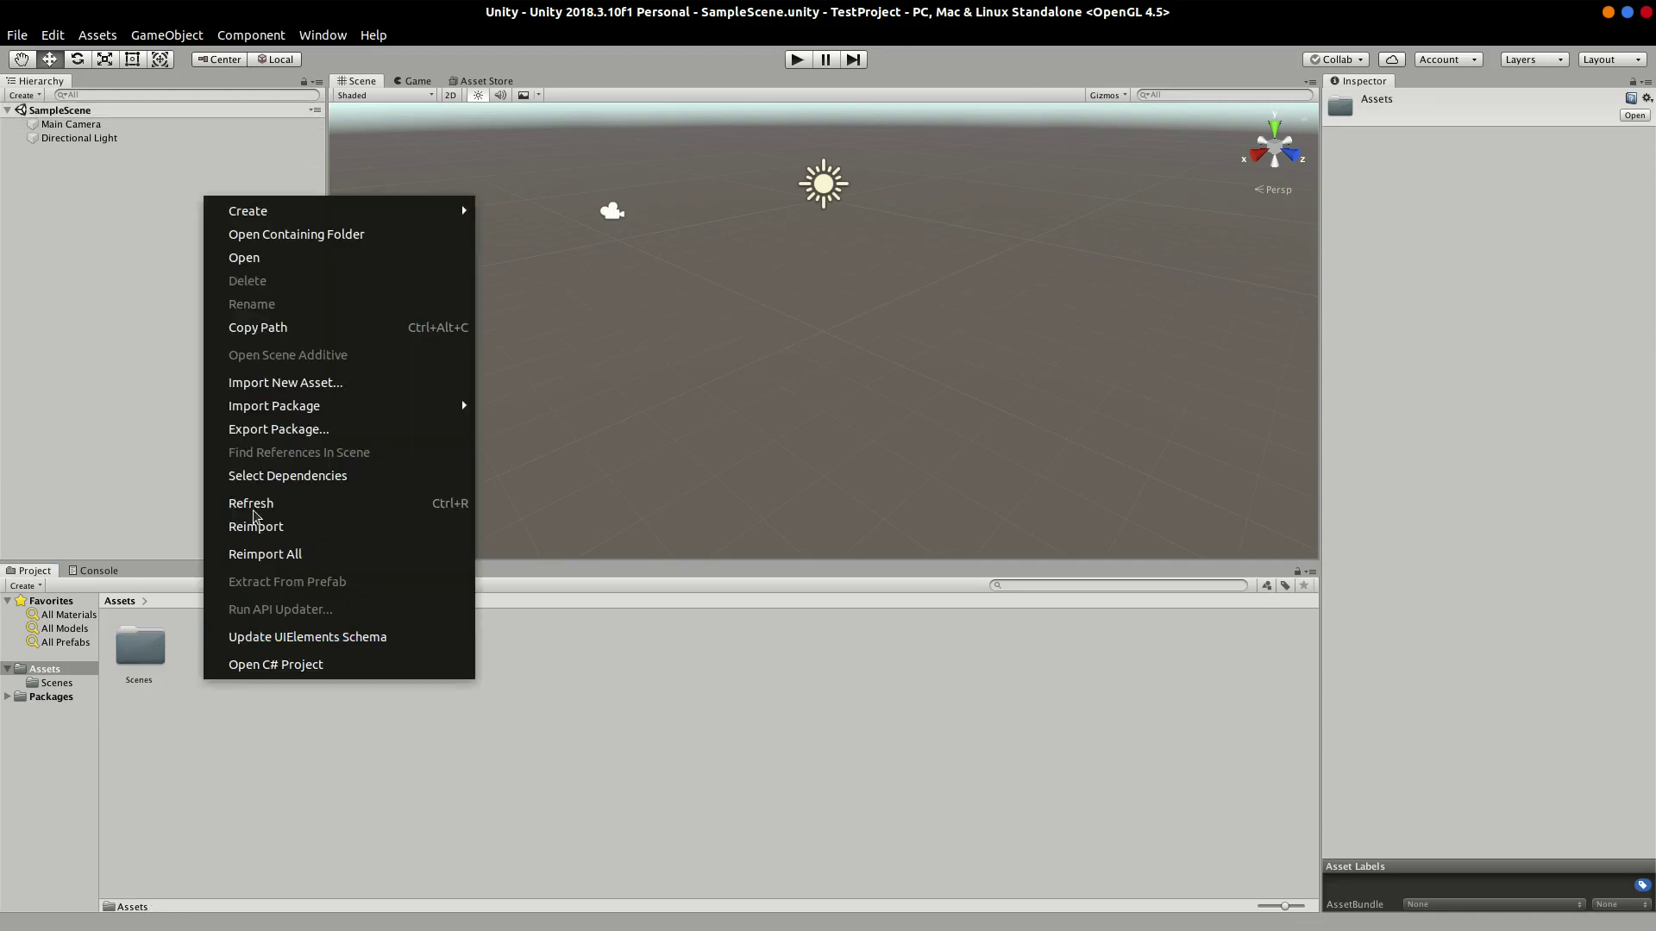
mouse_move(432, 212)
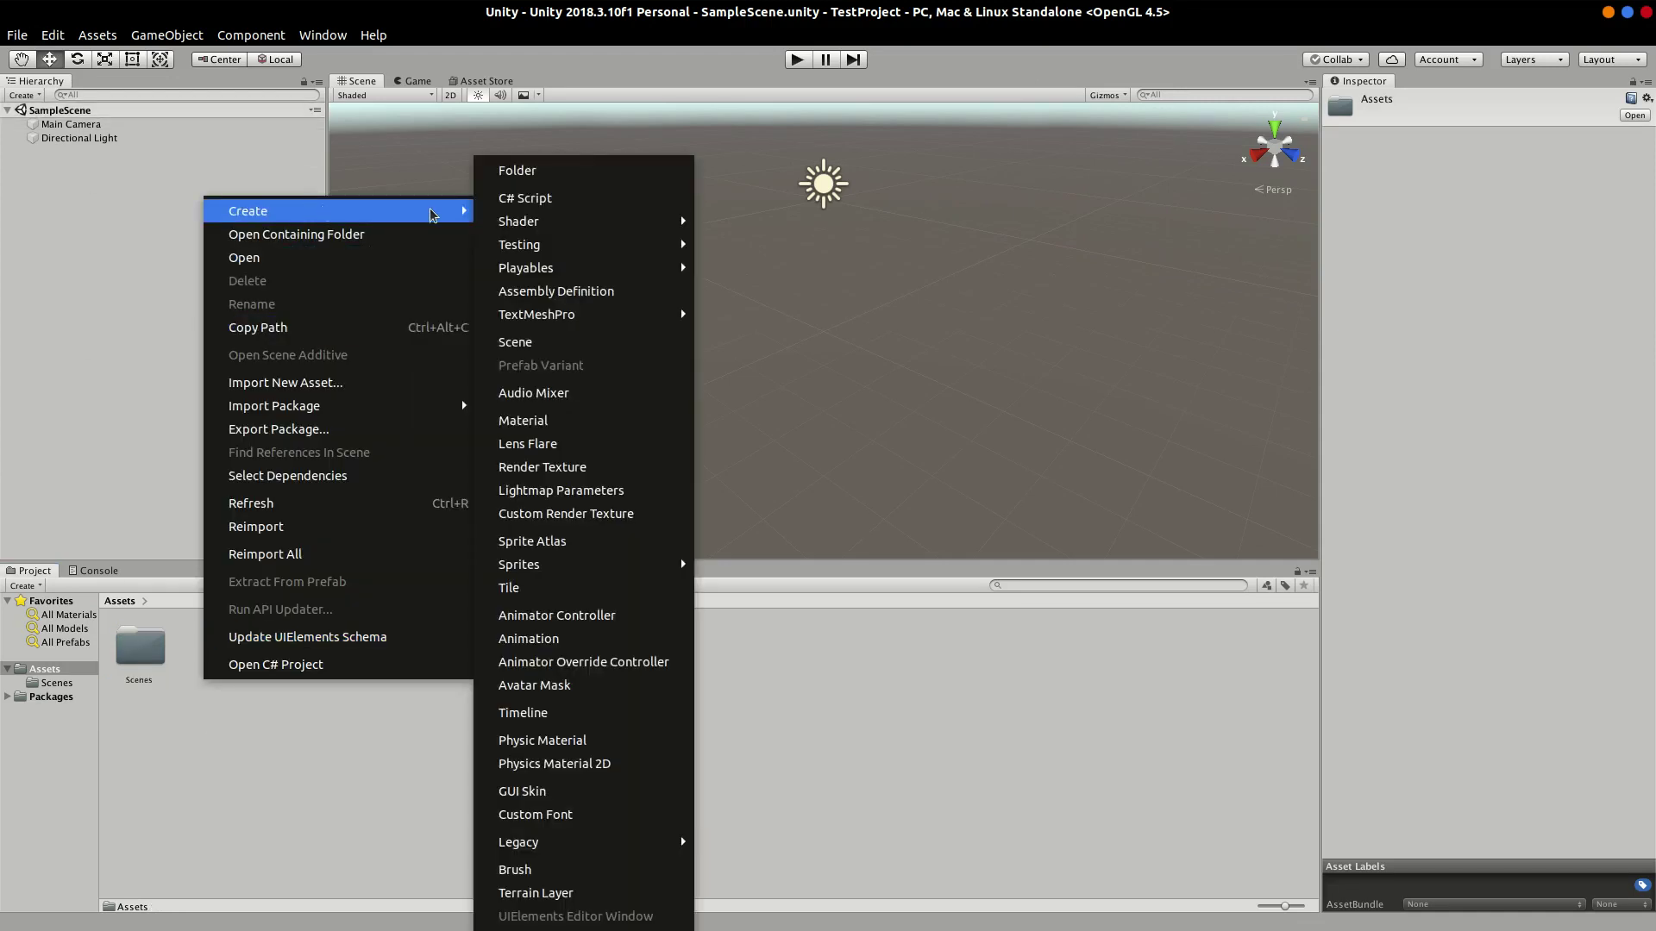
left_click(521, 171)
type("Scr")
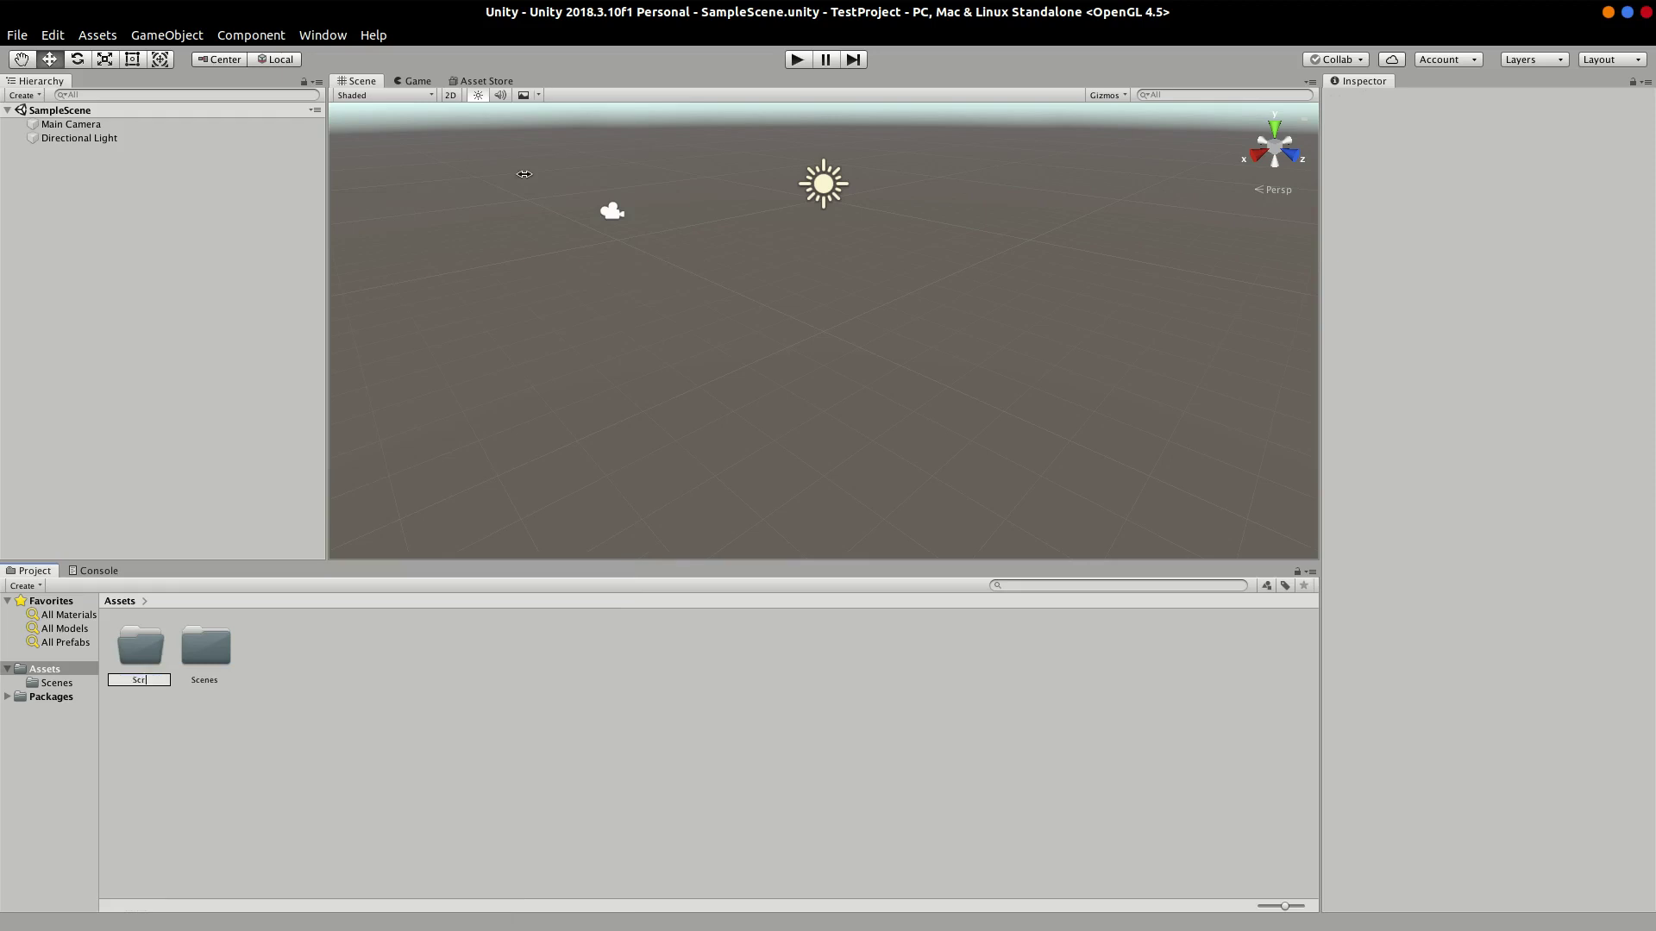
type("ipts")
key("Return")
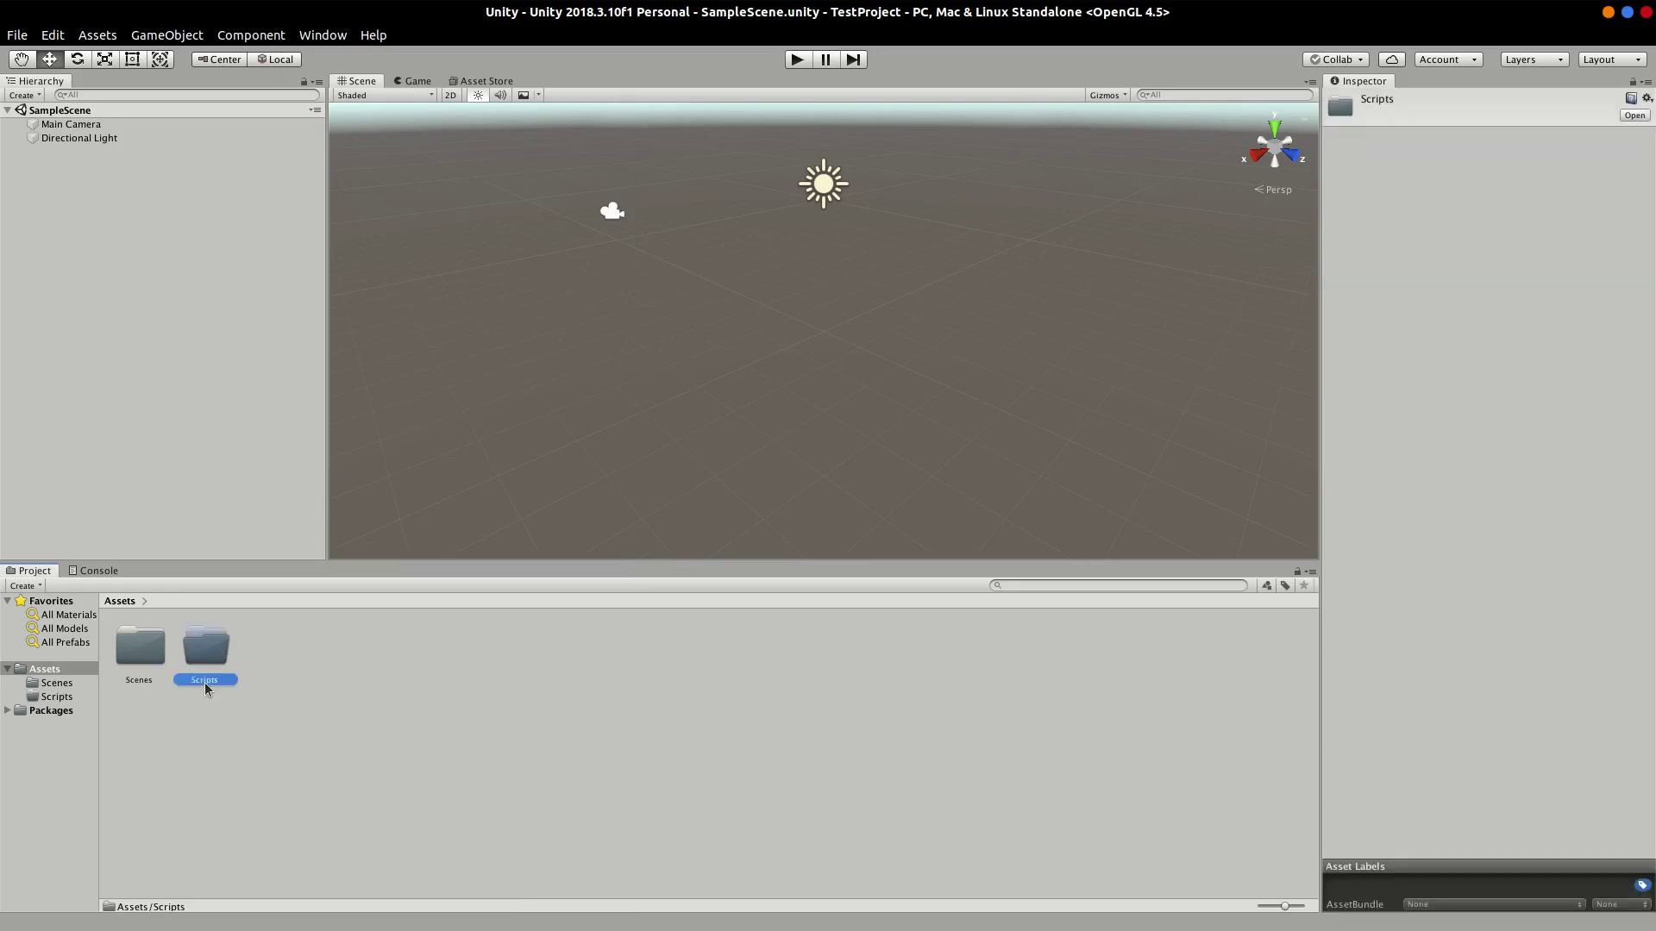
Step: Inside Scripts, create a C# script named Test and open it for editing
double_click(203, 655)
right_click(198, 639)
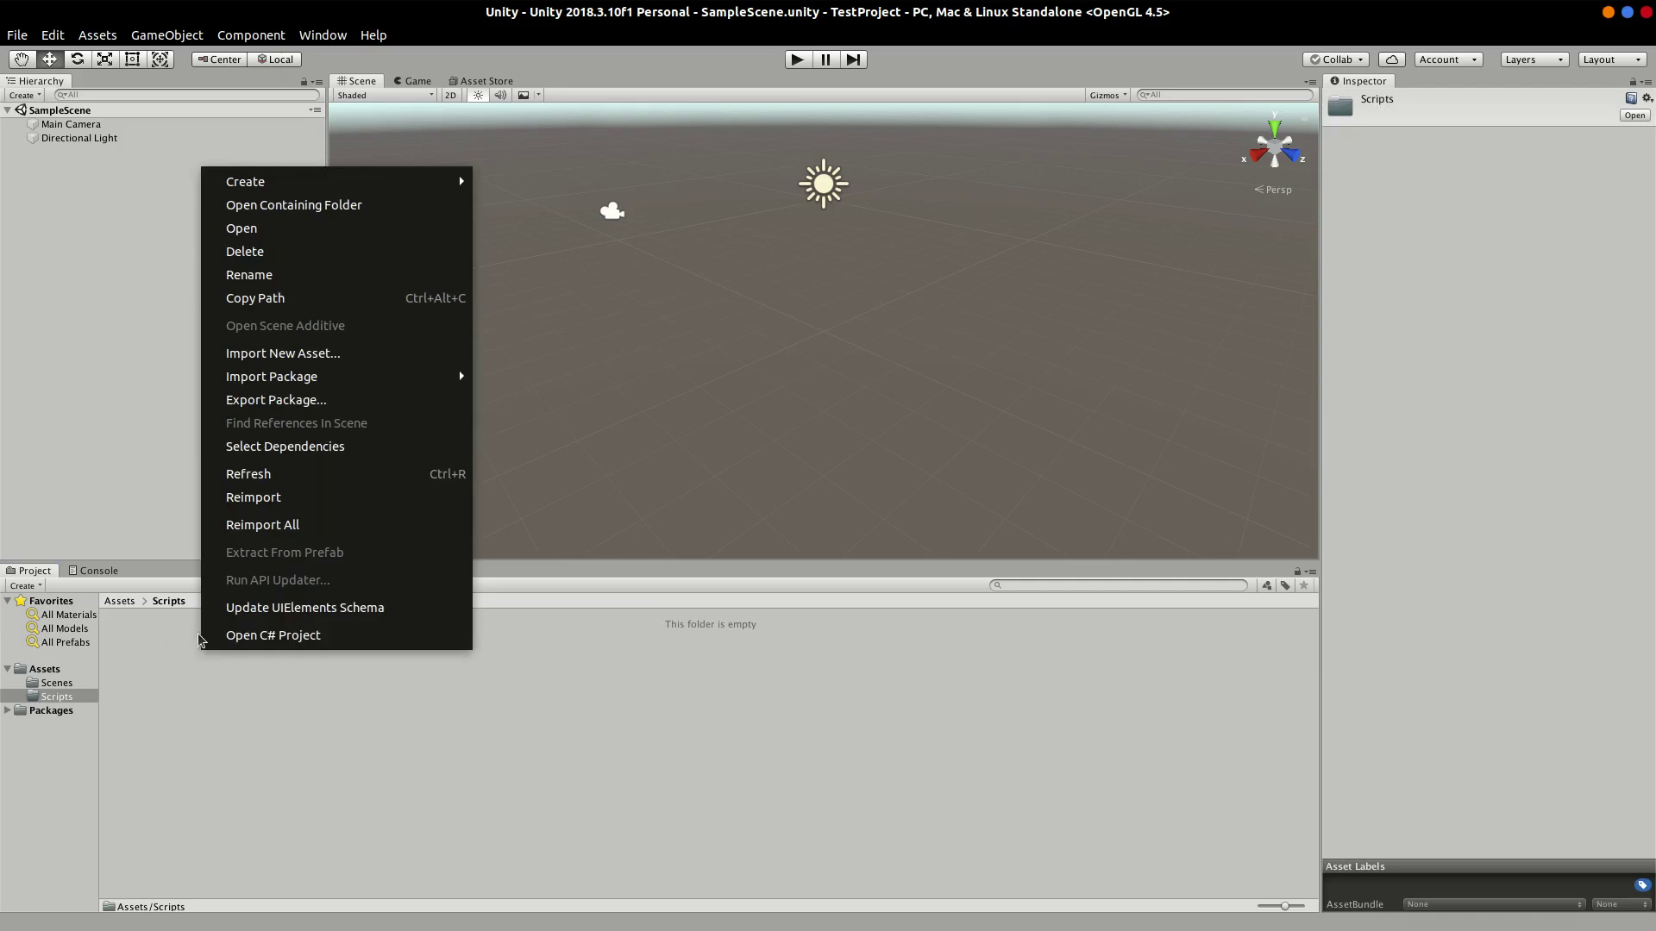
mouse_move(319, 183)
left_click(509, 198)
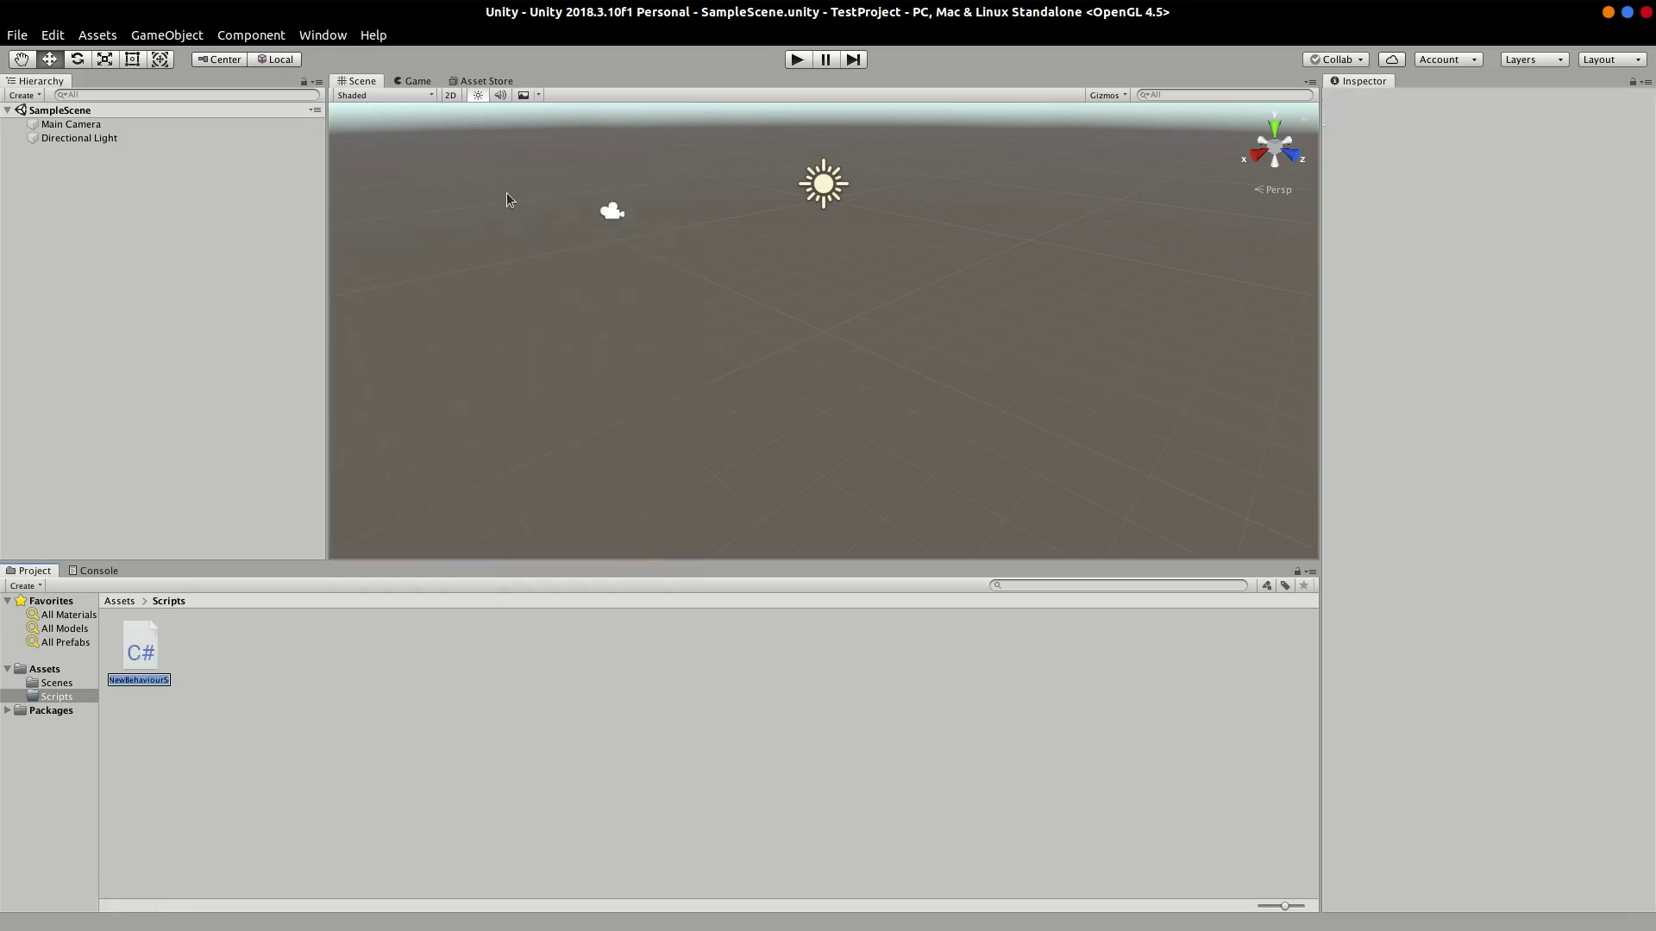
key("BackSpace")
type("Test")
key("Return")
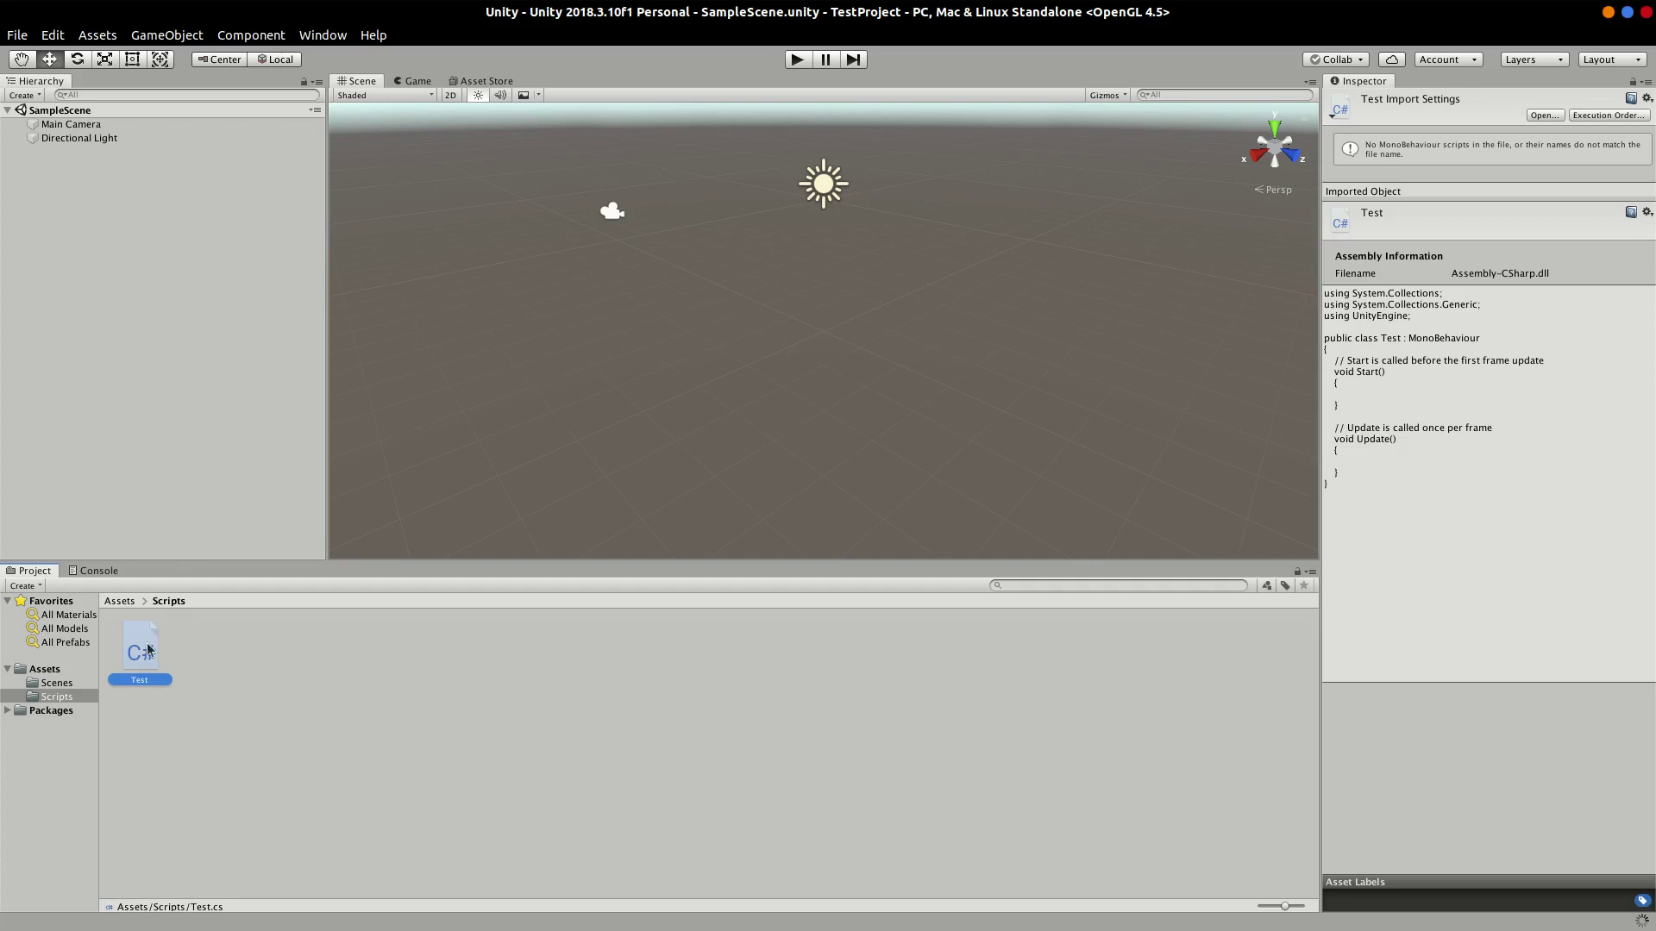
double_click(147, 650)
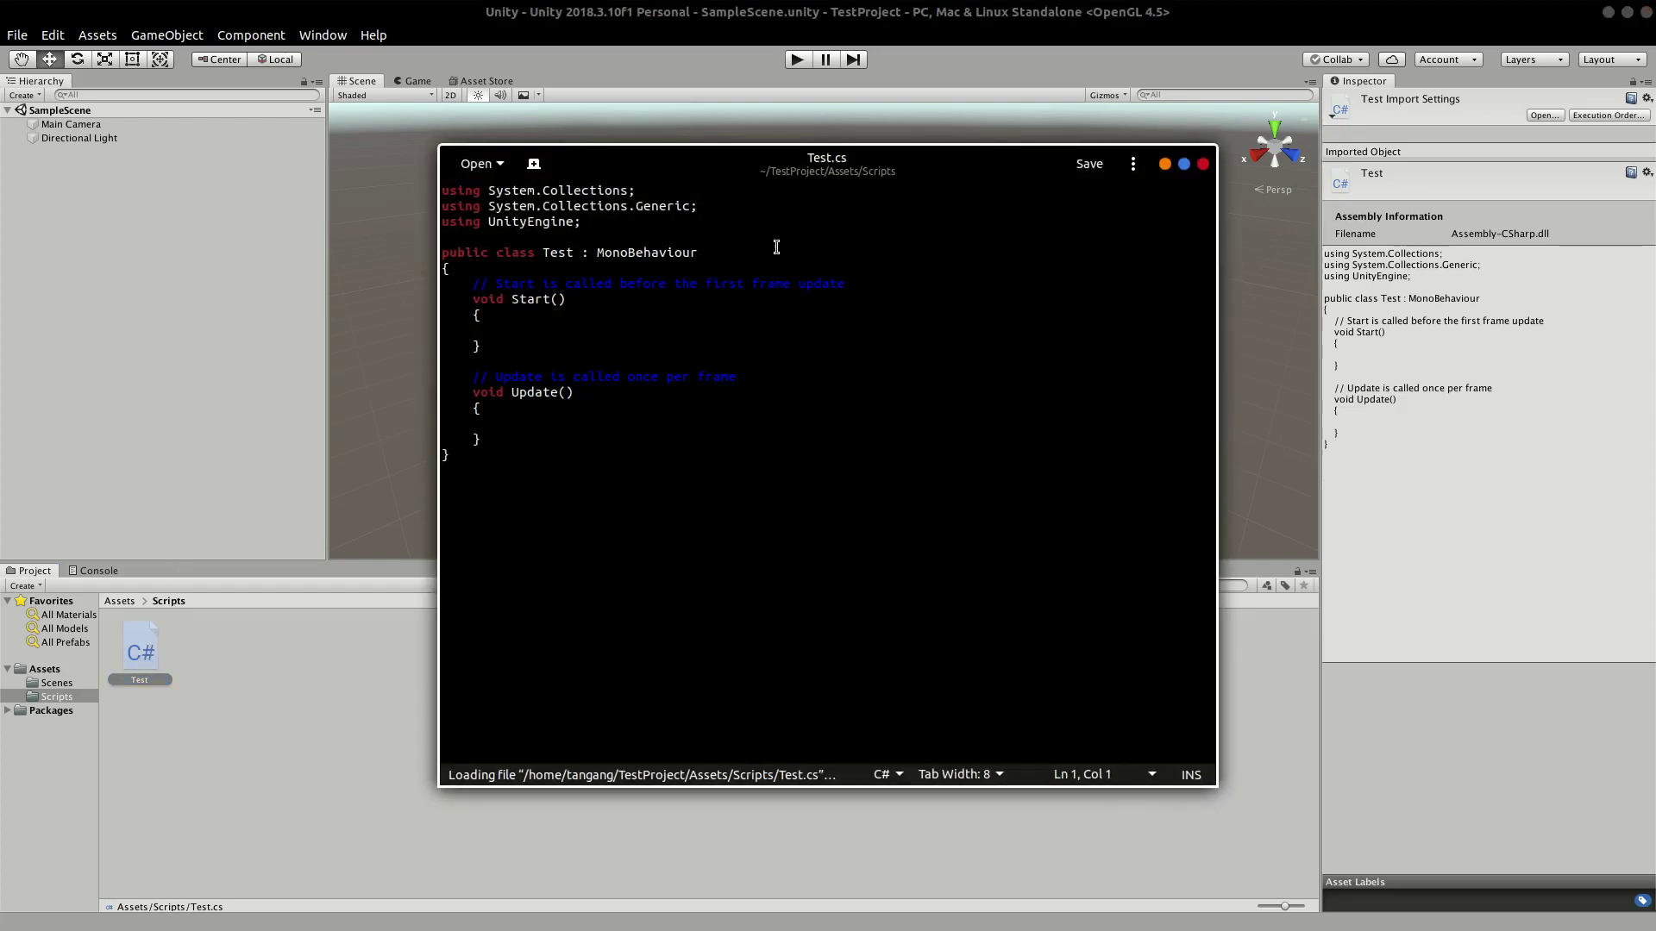
mouse_move(655, 163)
left_mouse_down()
mouse_move(694, 140)
mouse_move(673, 142)
left_mouse_up()
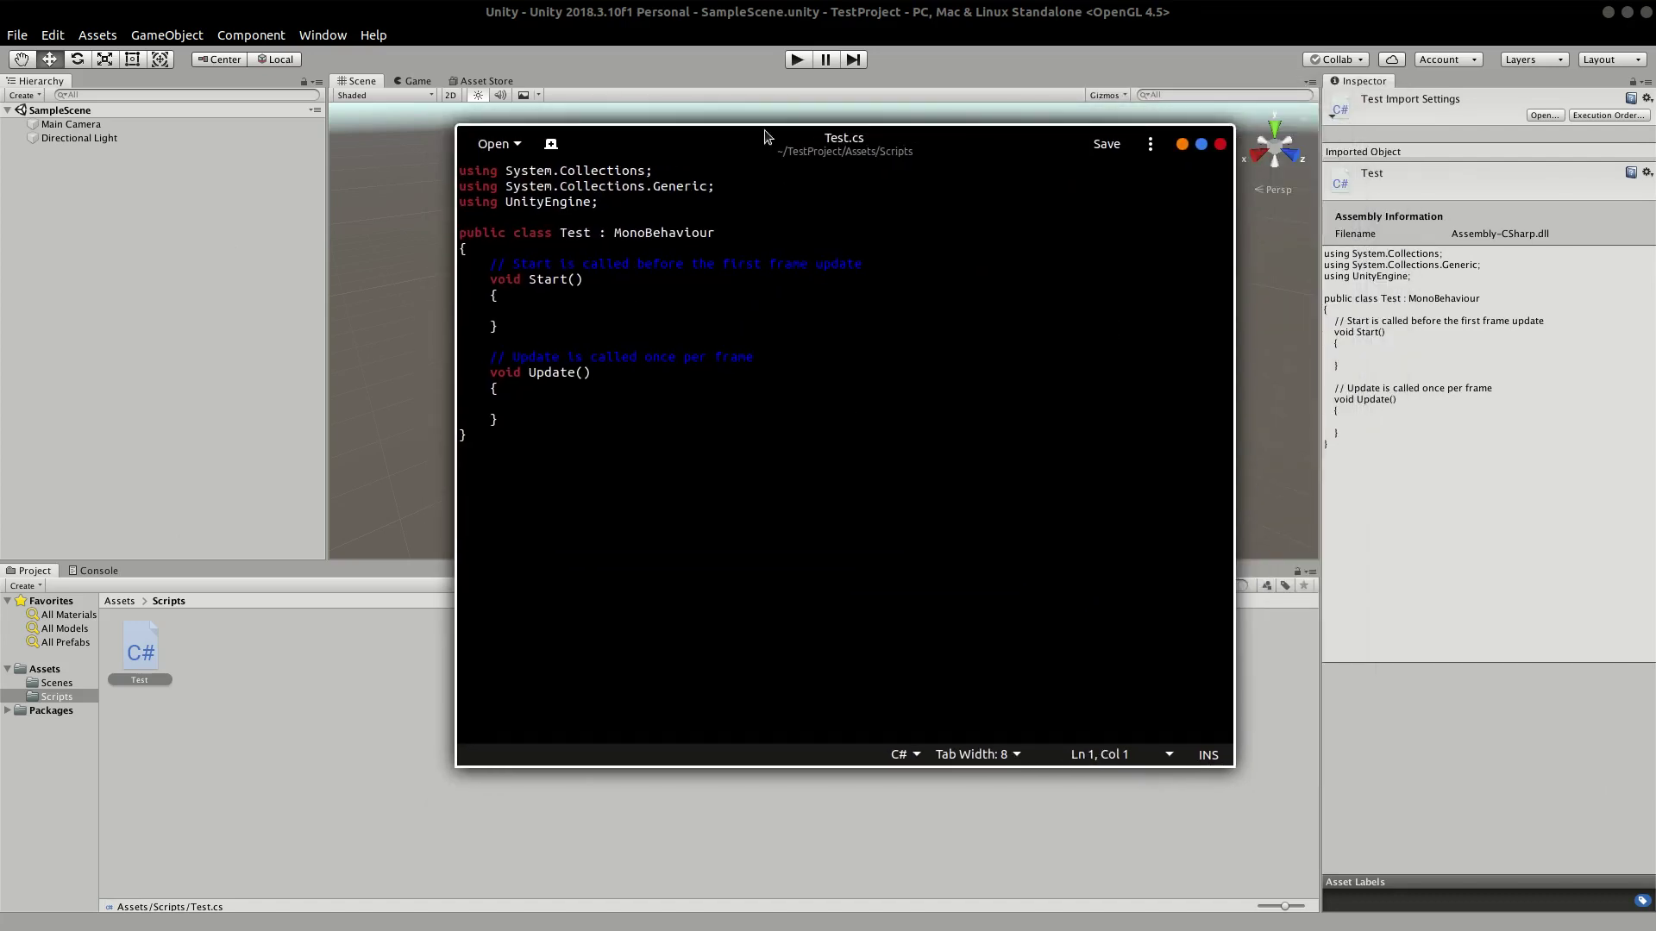
left_click(540, 322)
Step: Close Test.cs, search the web in a new Firefox tab, and open the JetBrains Rider homepage
left_click(1220, 144)
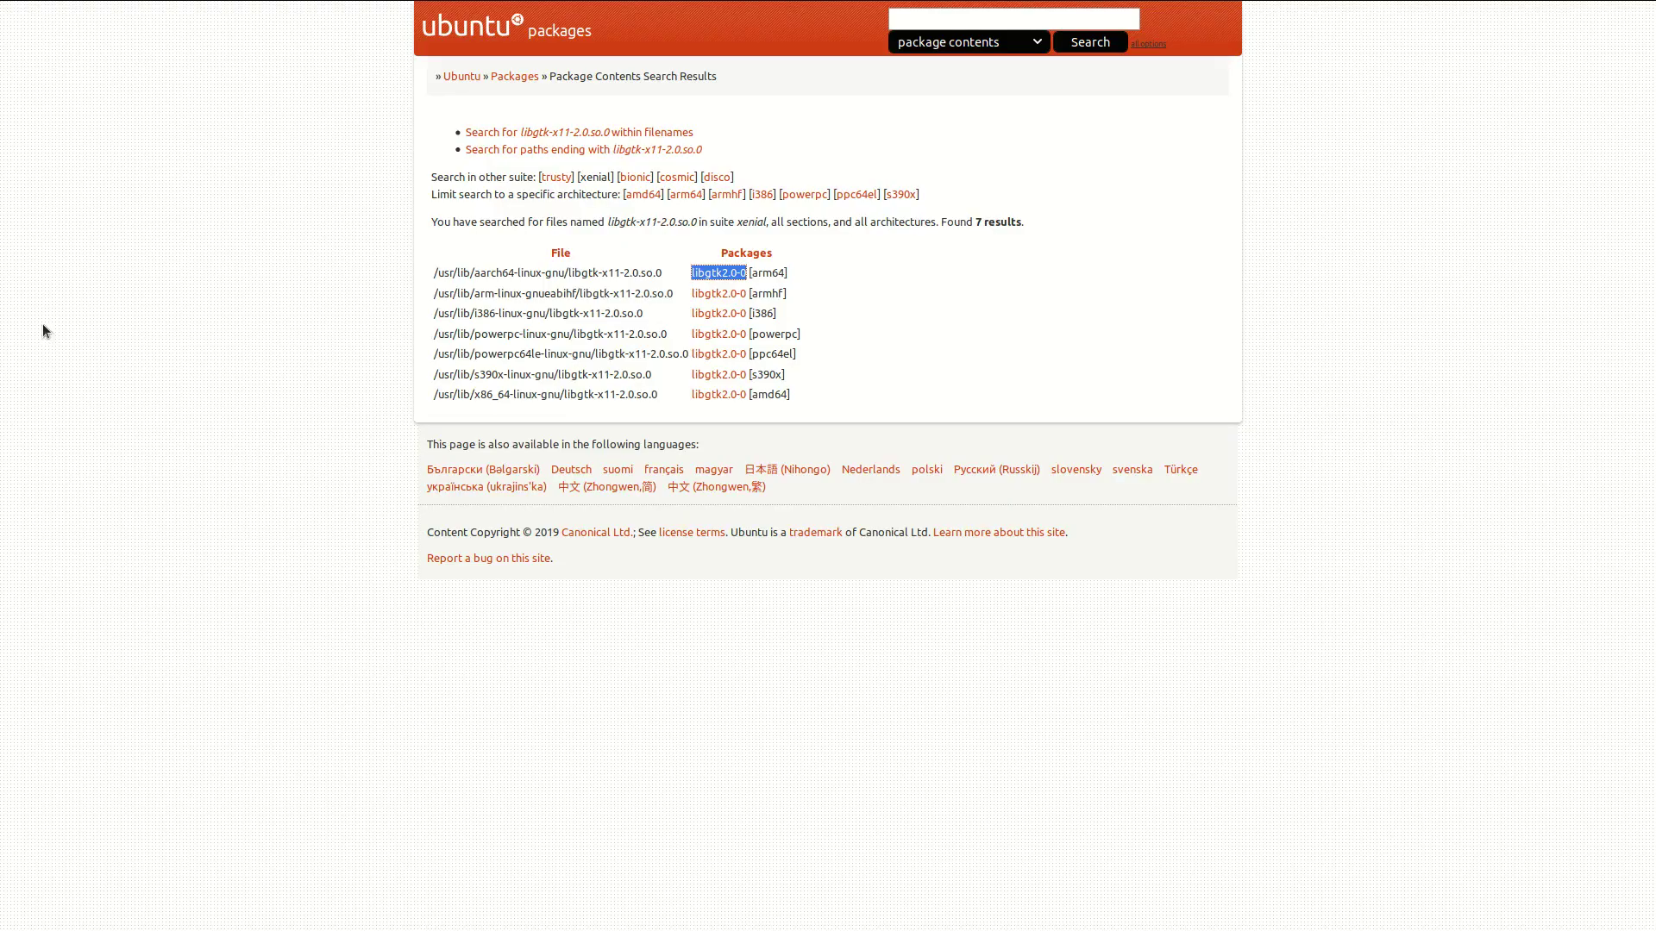
left_click(401, 14)
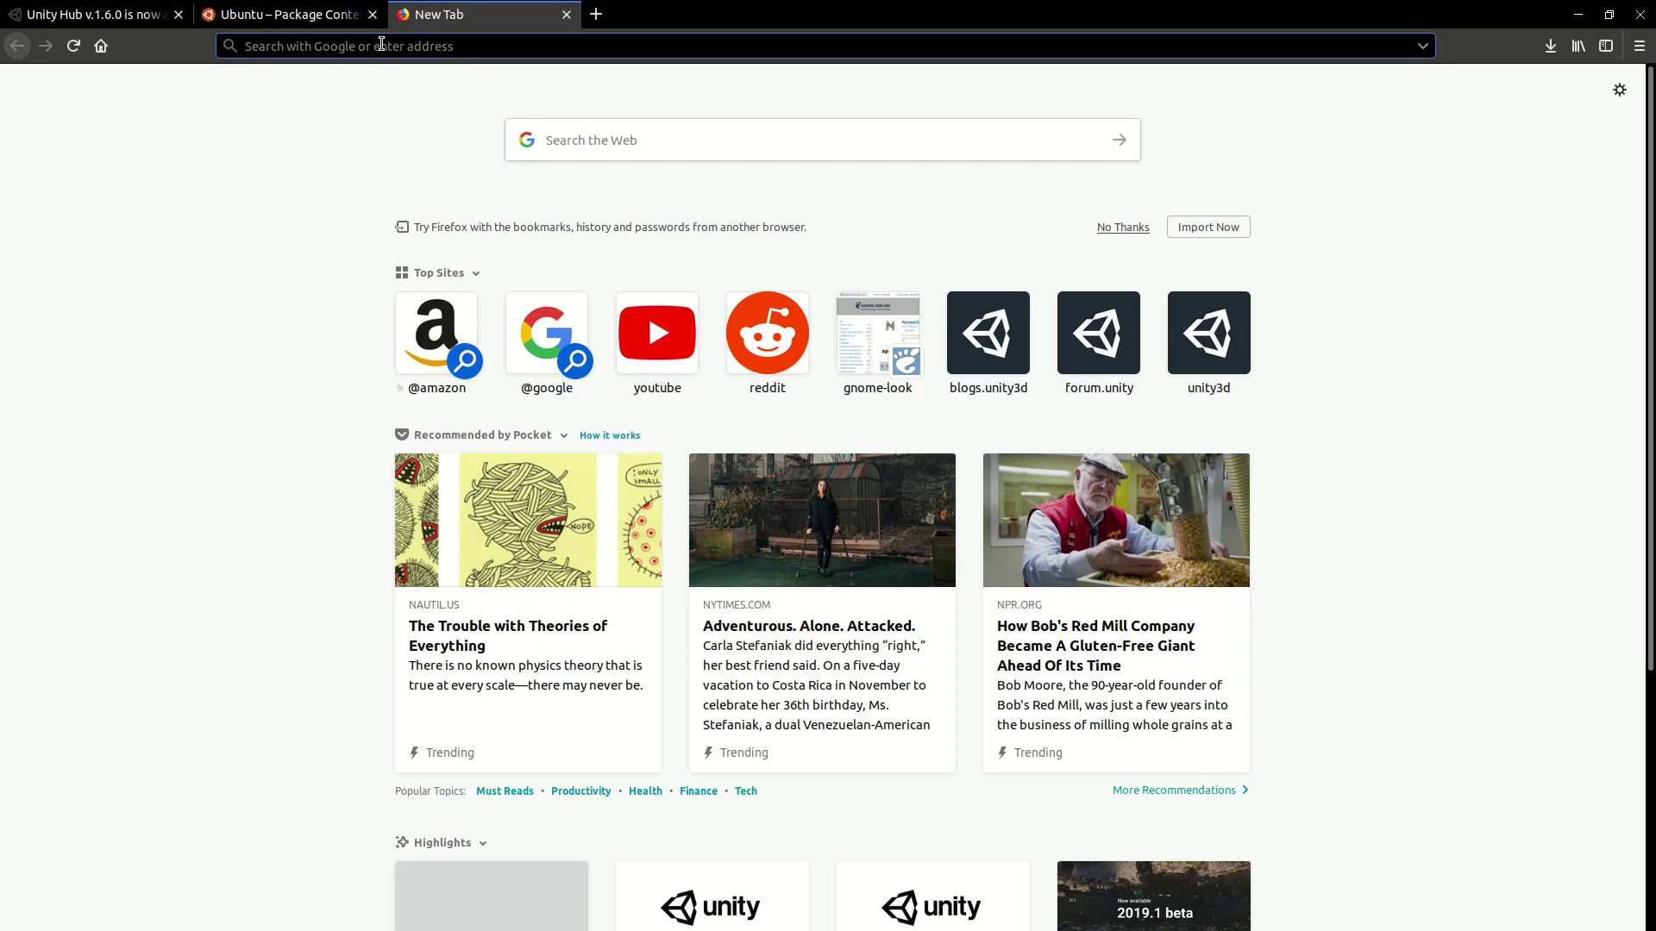
left_click(585, 145)
key("F11")
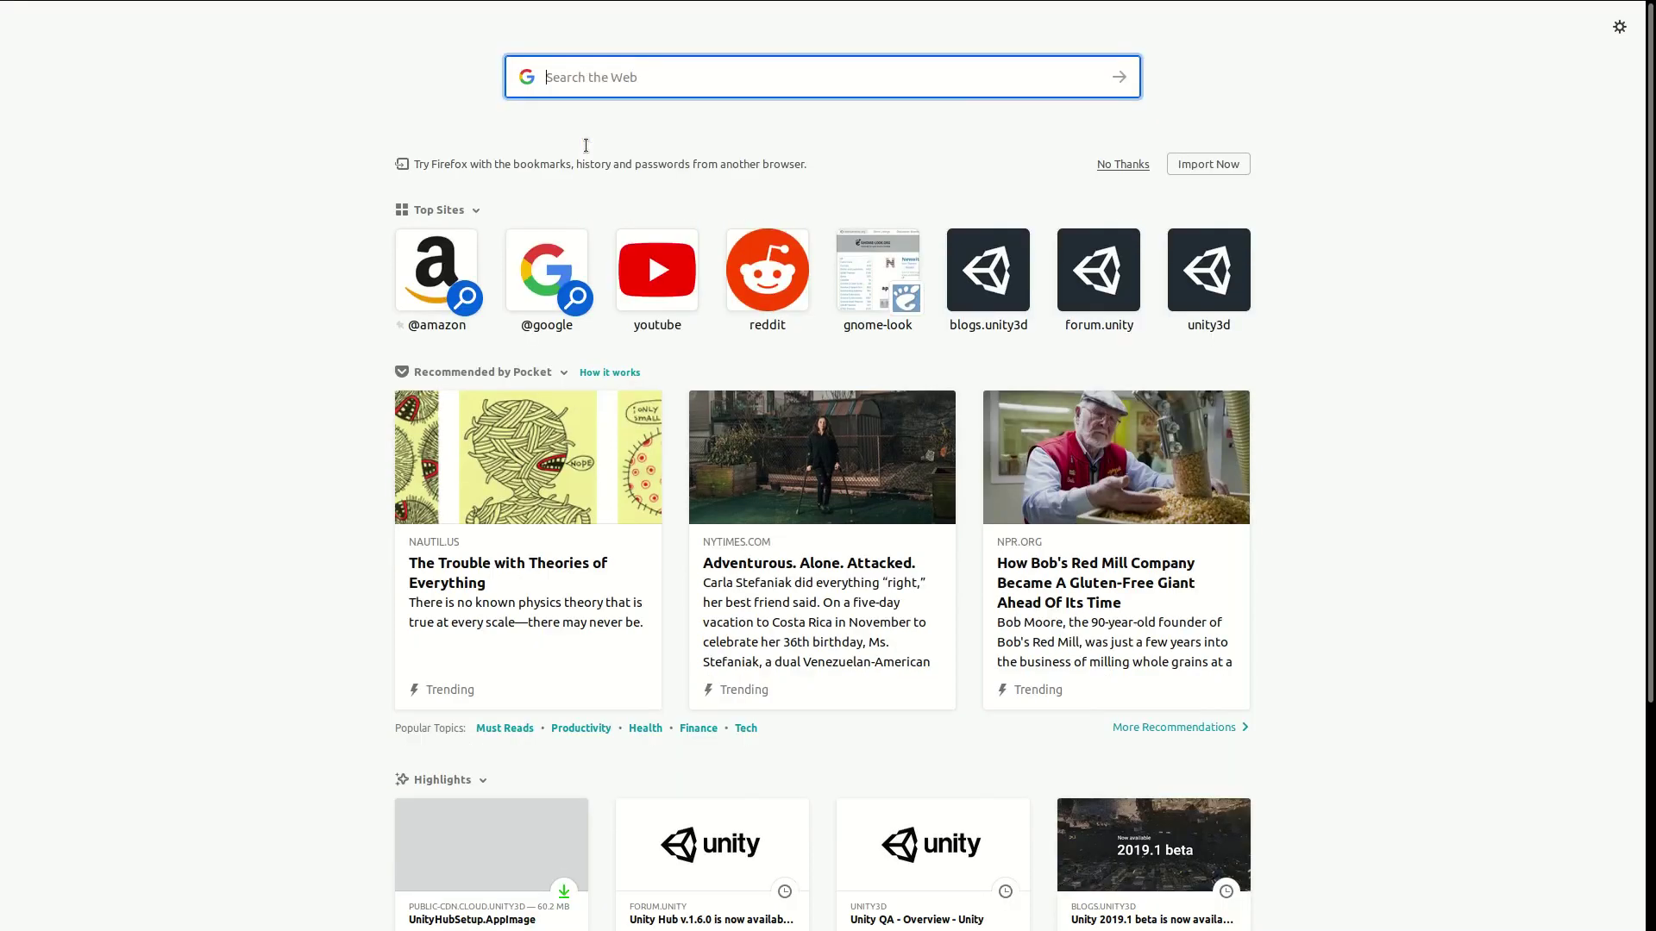
type("intelli")
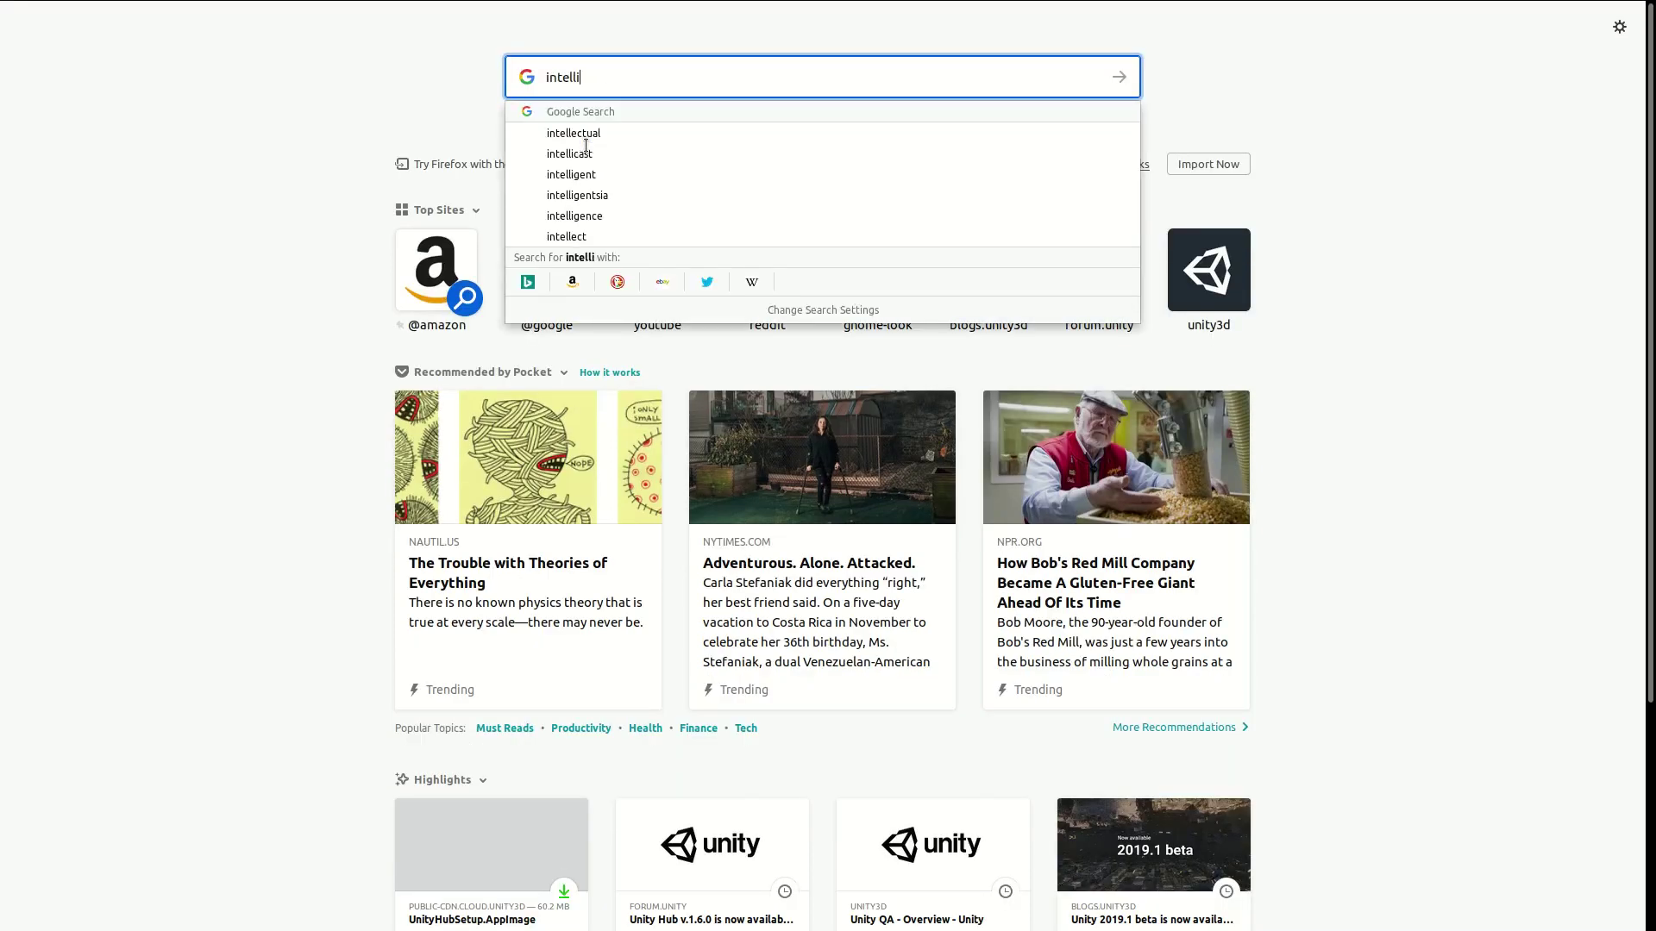
type("j idea")
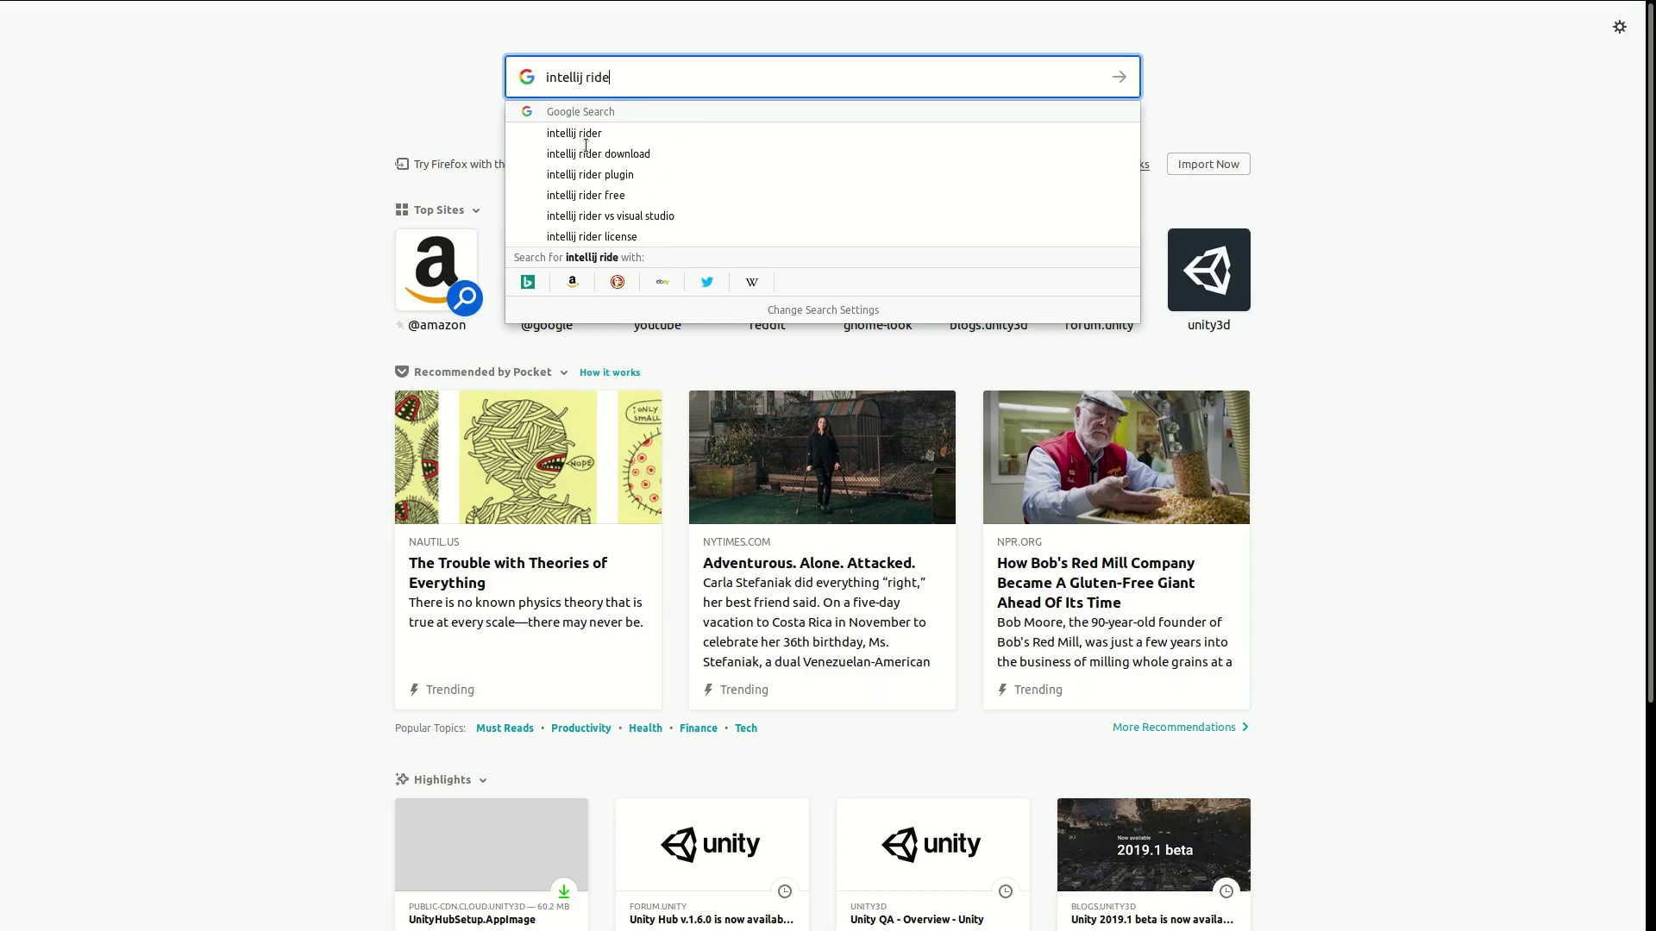
key("Return")
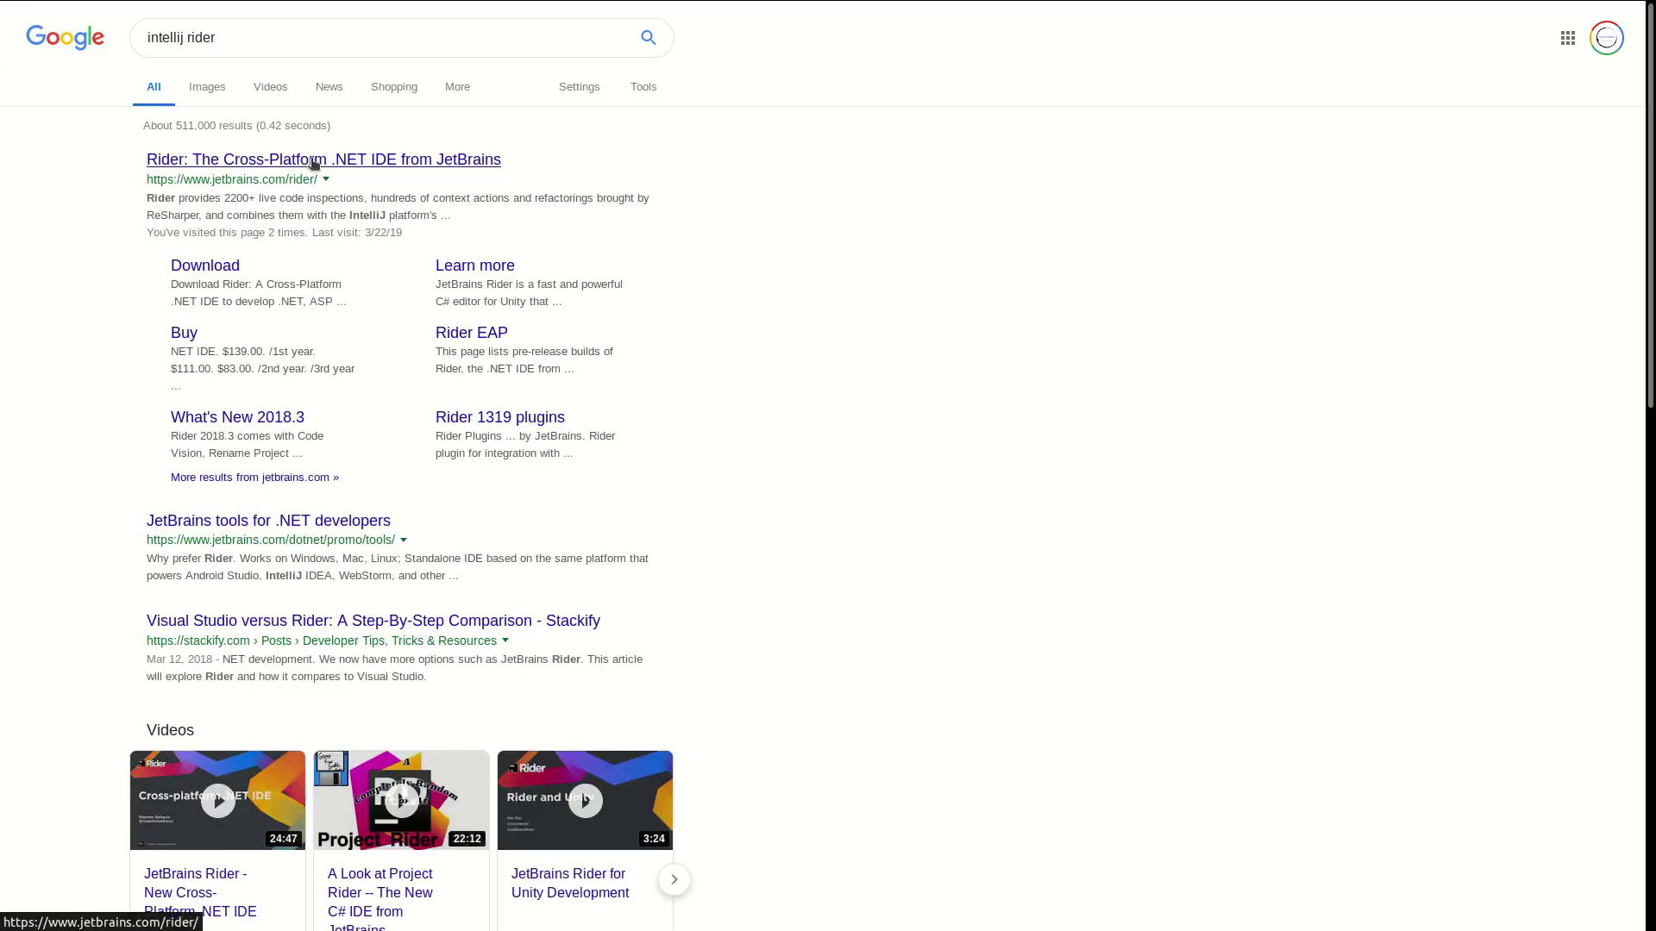
left_click(317, 162)
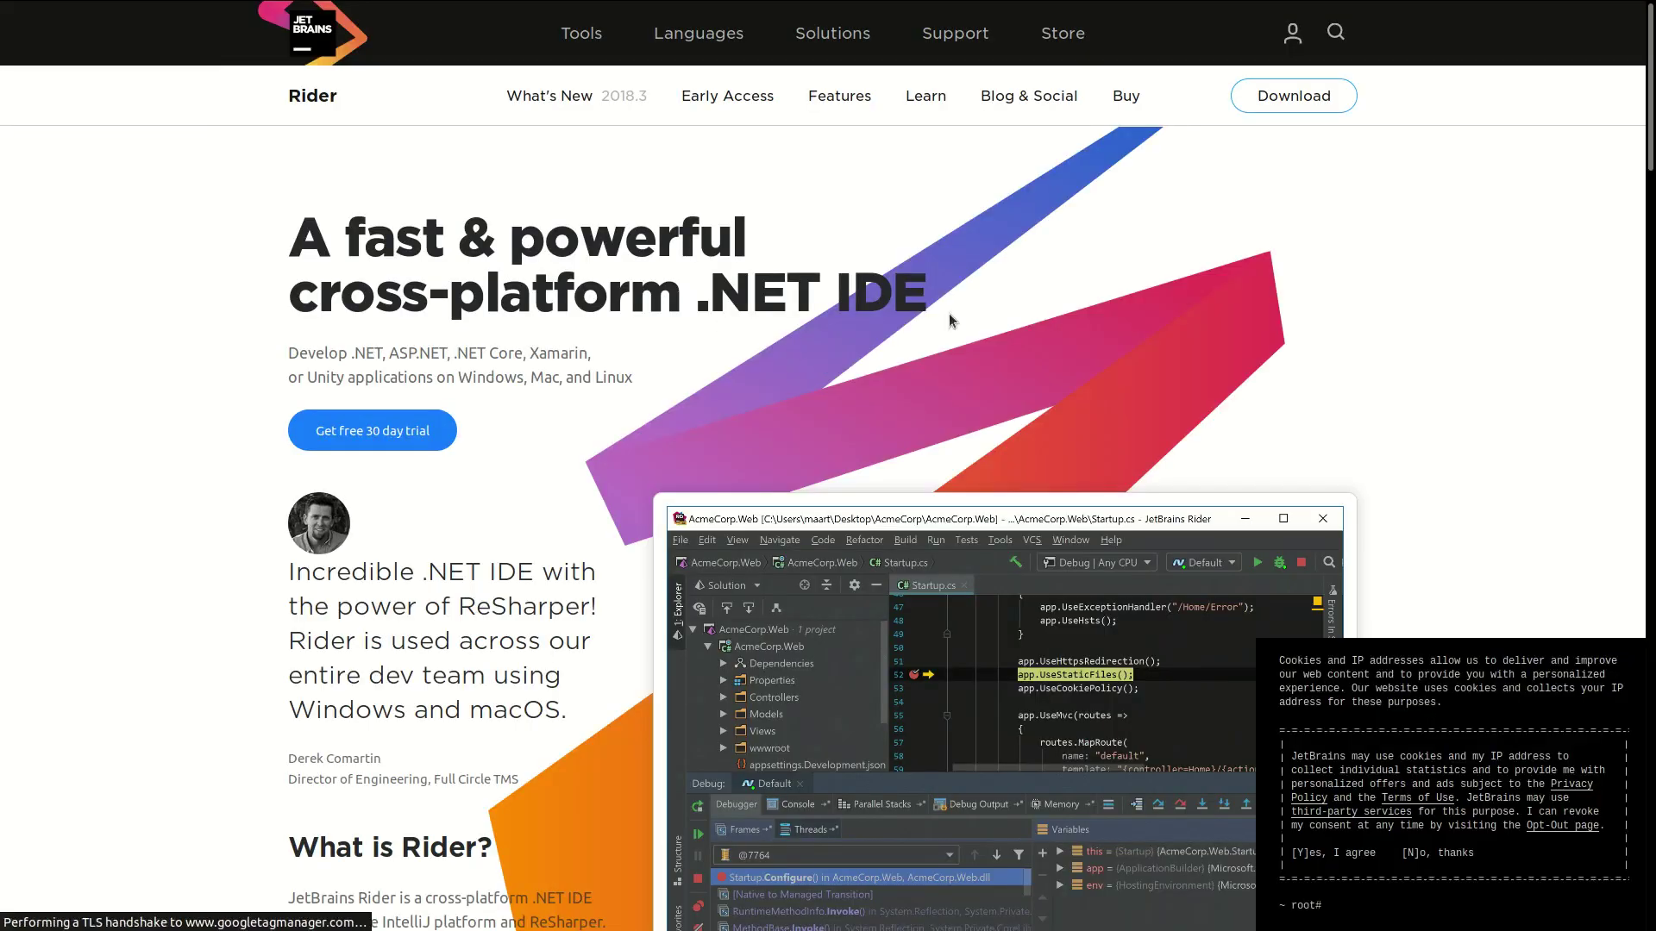
Step: Download the Rider 2018.3.4 Linux tar.gz archive and switch over to the file manager
scroll(1035, 271, "down", 3)
scroll(1190, 147, "up", 2)
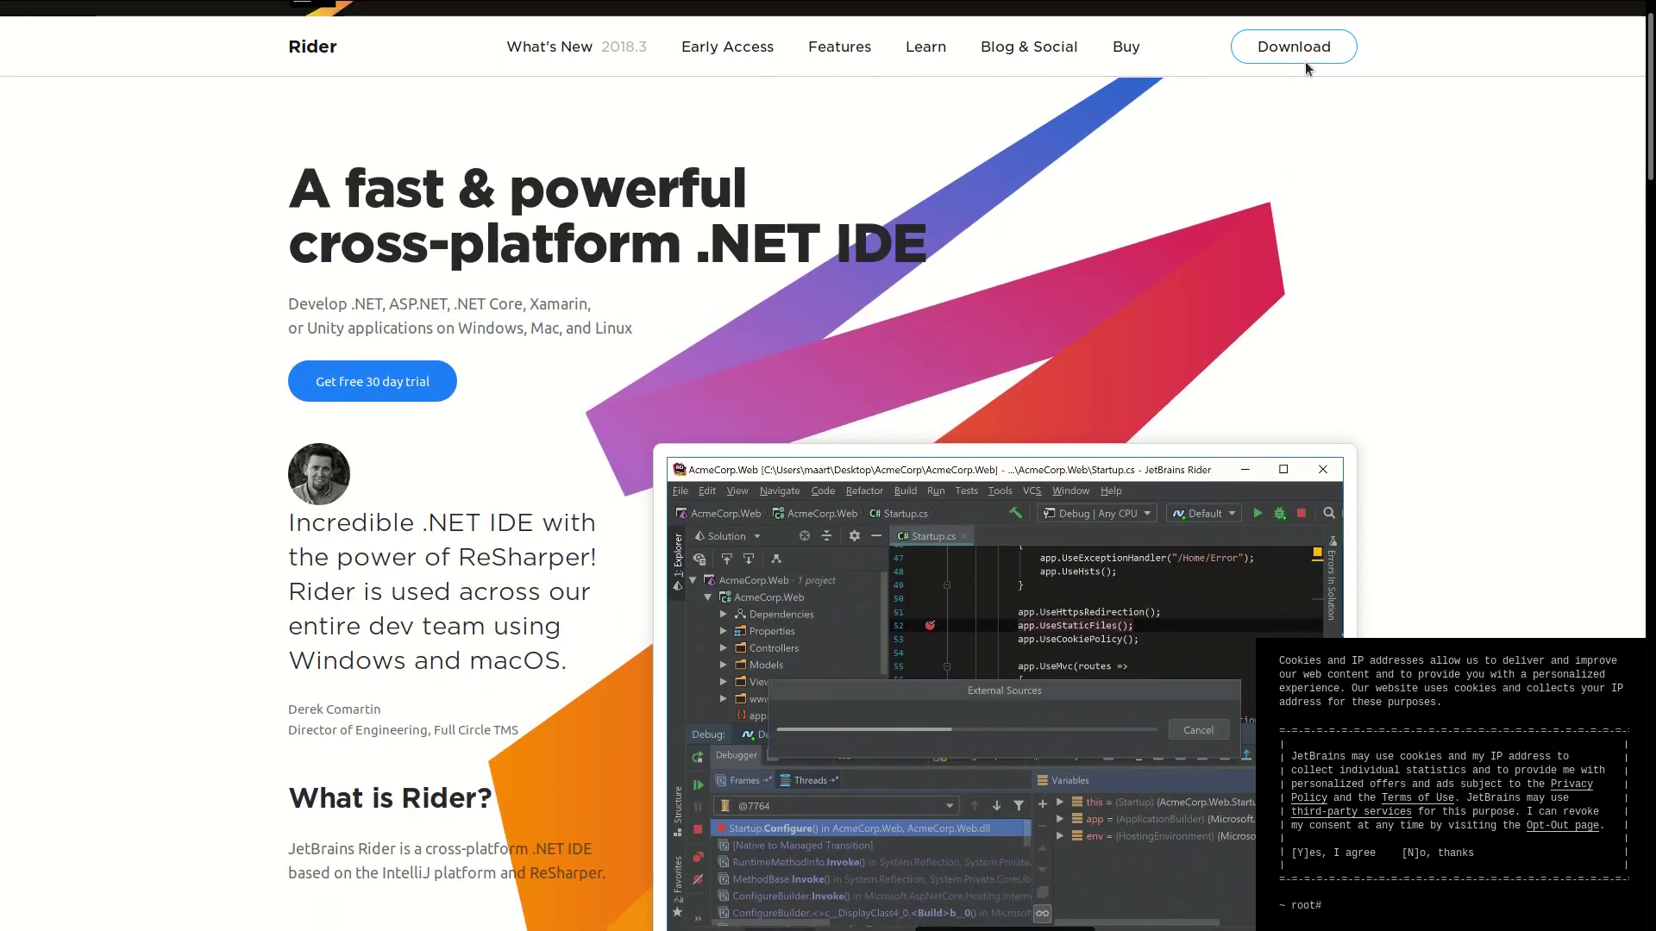
left_click(1285, 50)
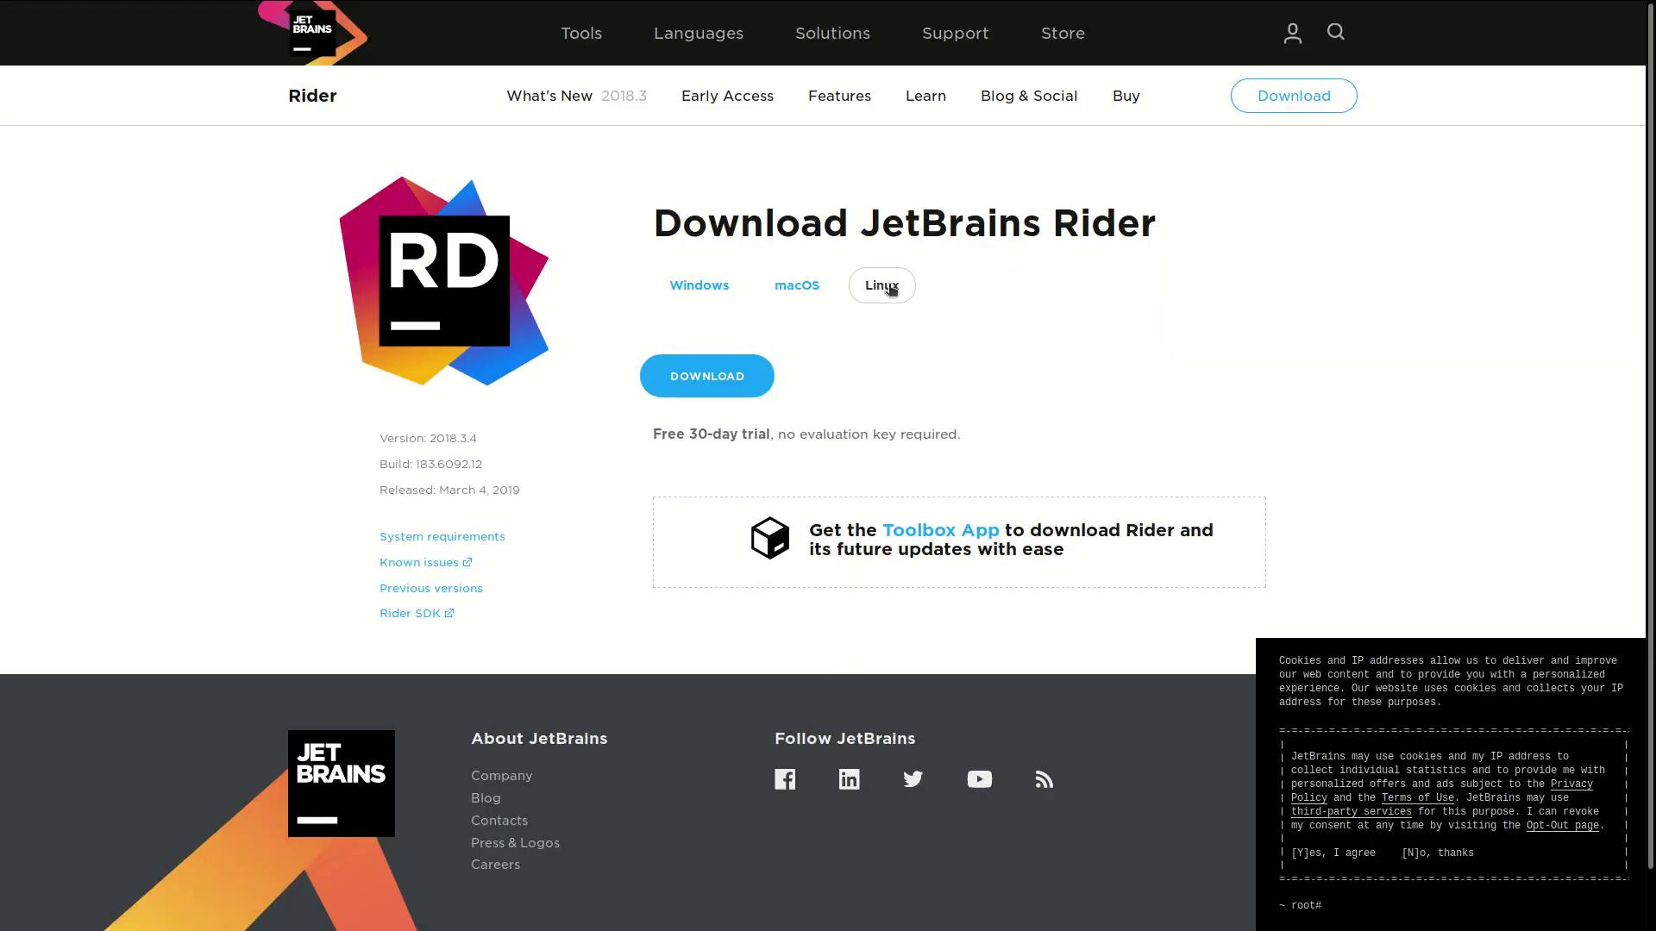
left_click(718, 385)
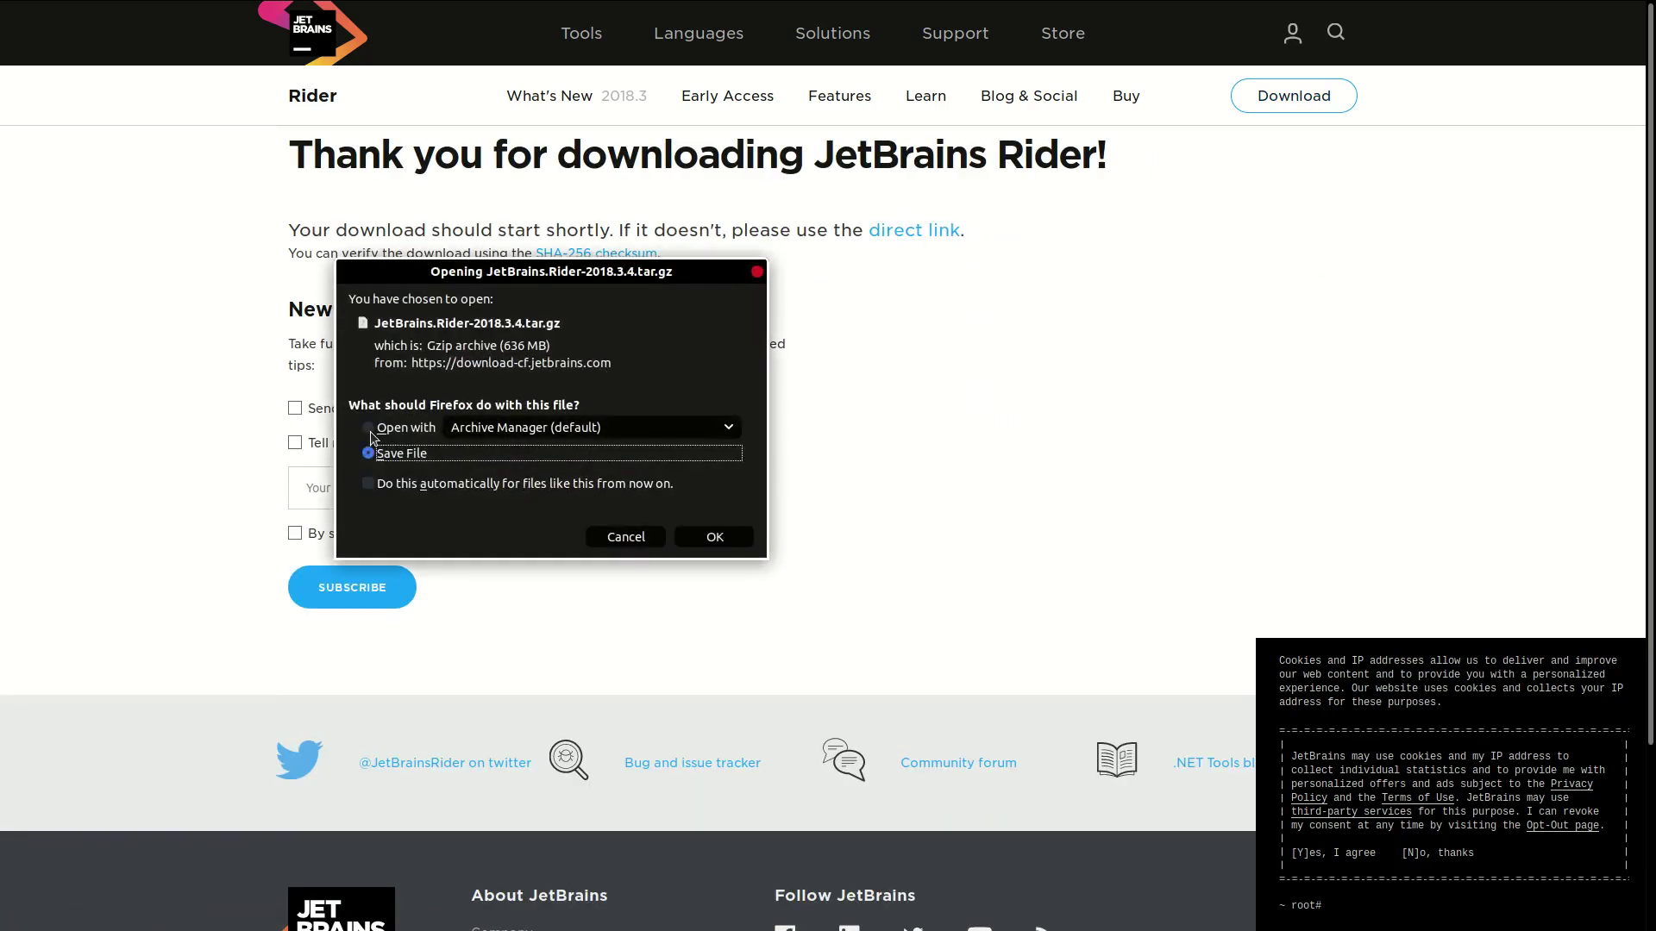
left_click(714, 536)
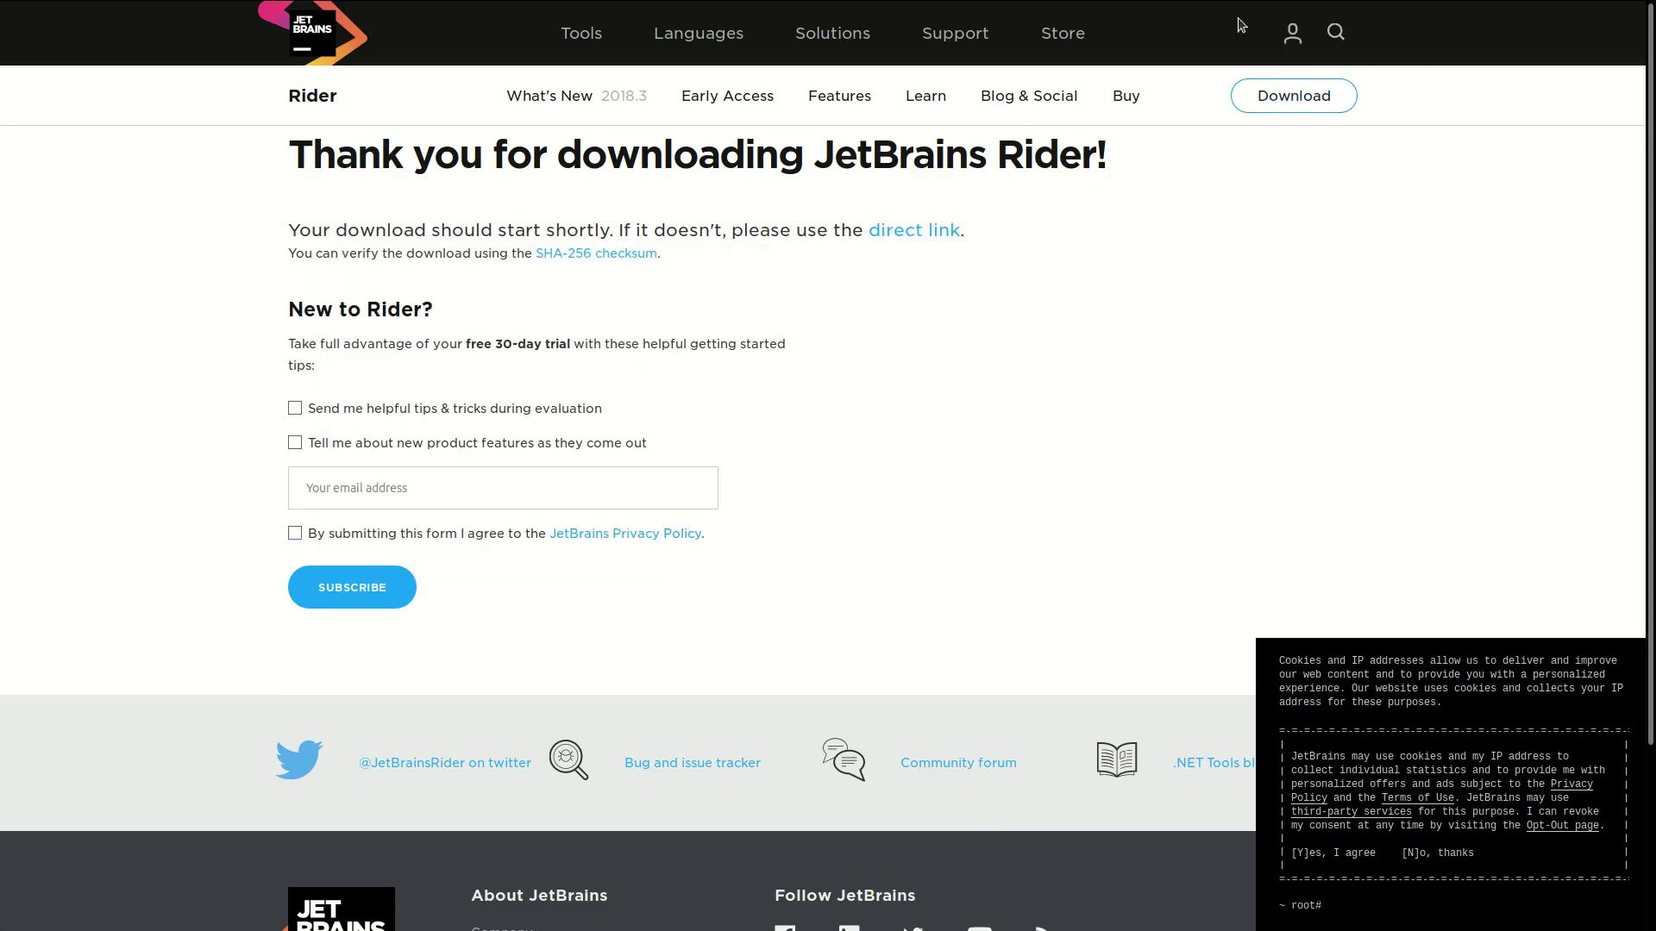
mouse_move(1497, 45)
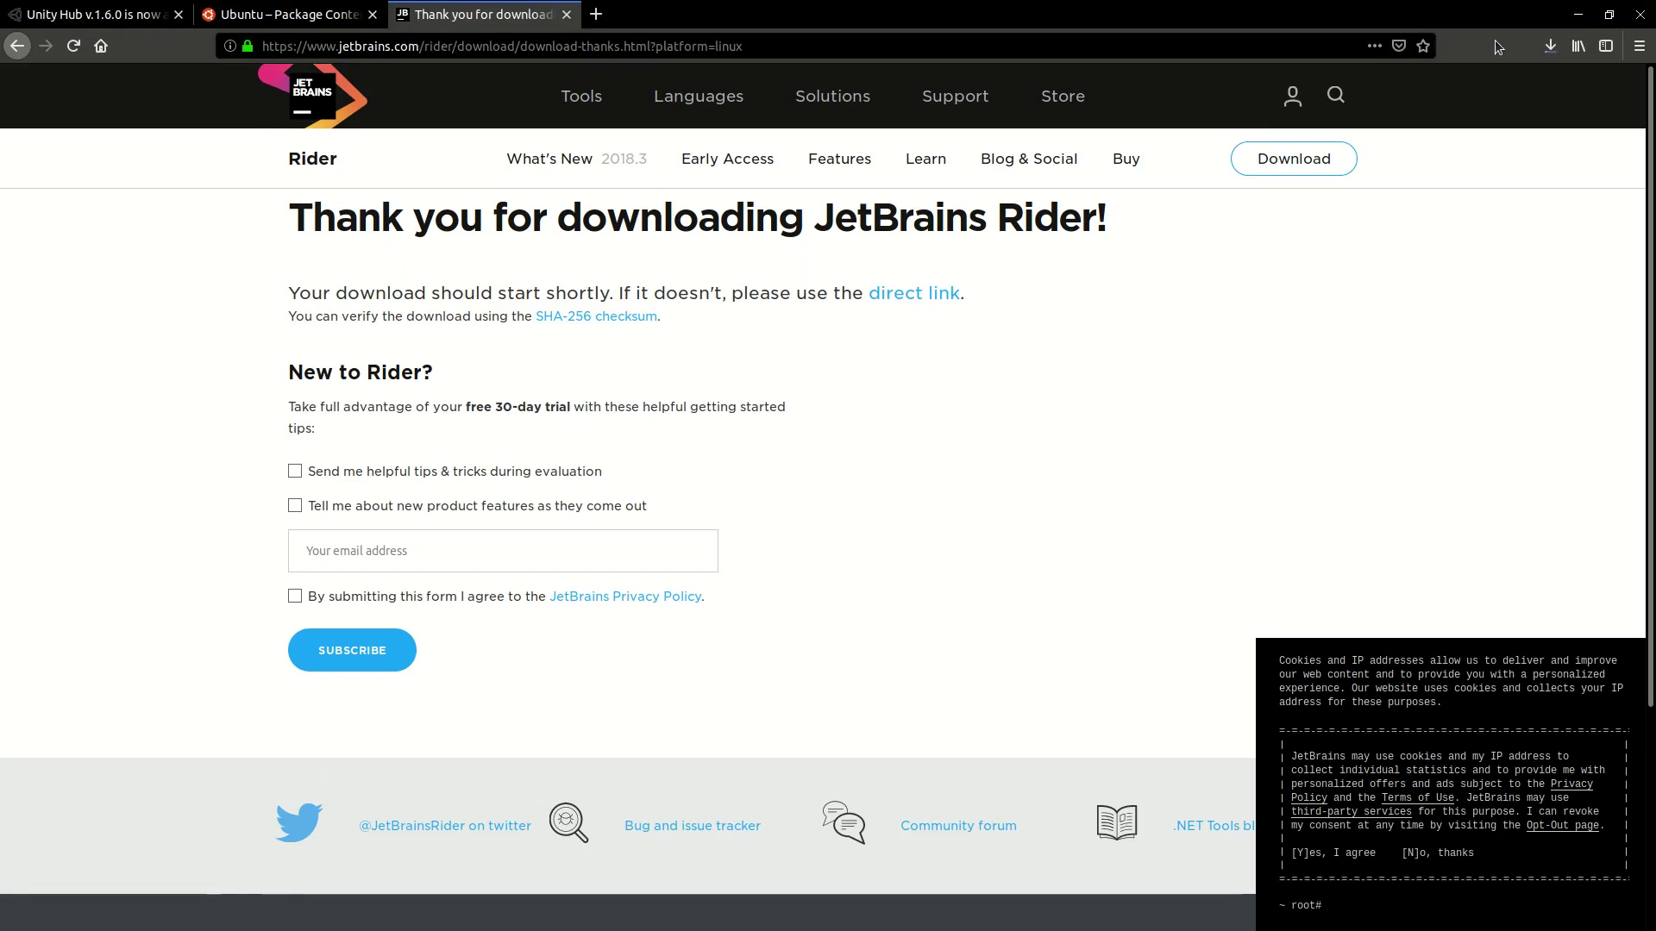
left_click(1552, 46)
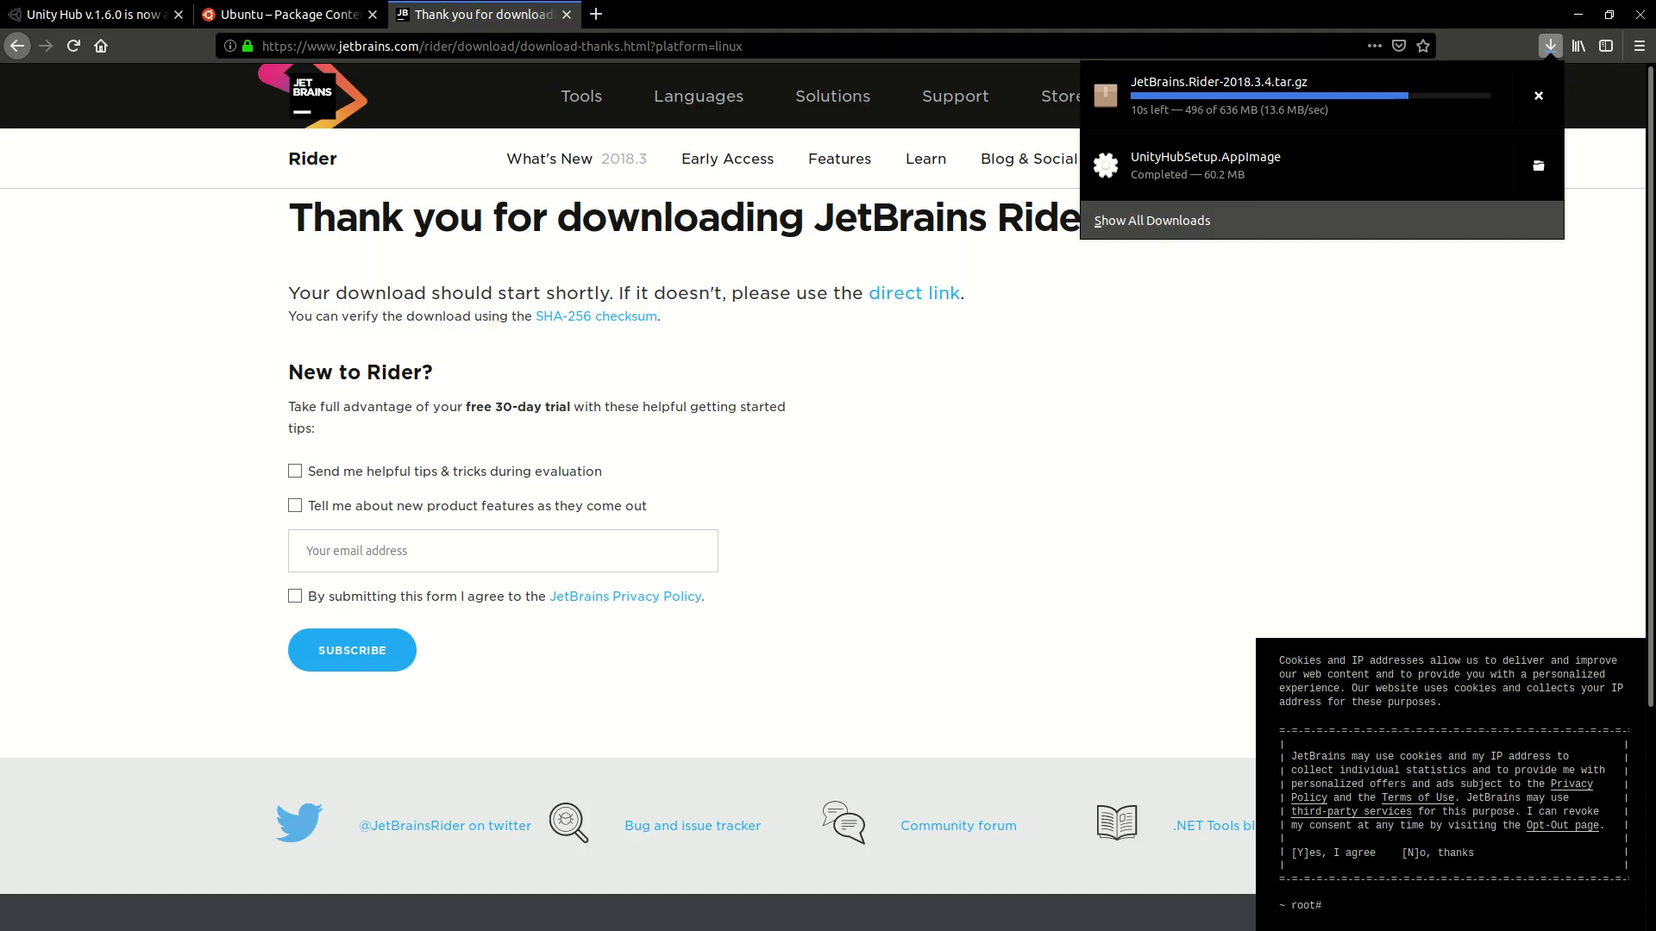
key("F11")
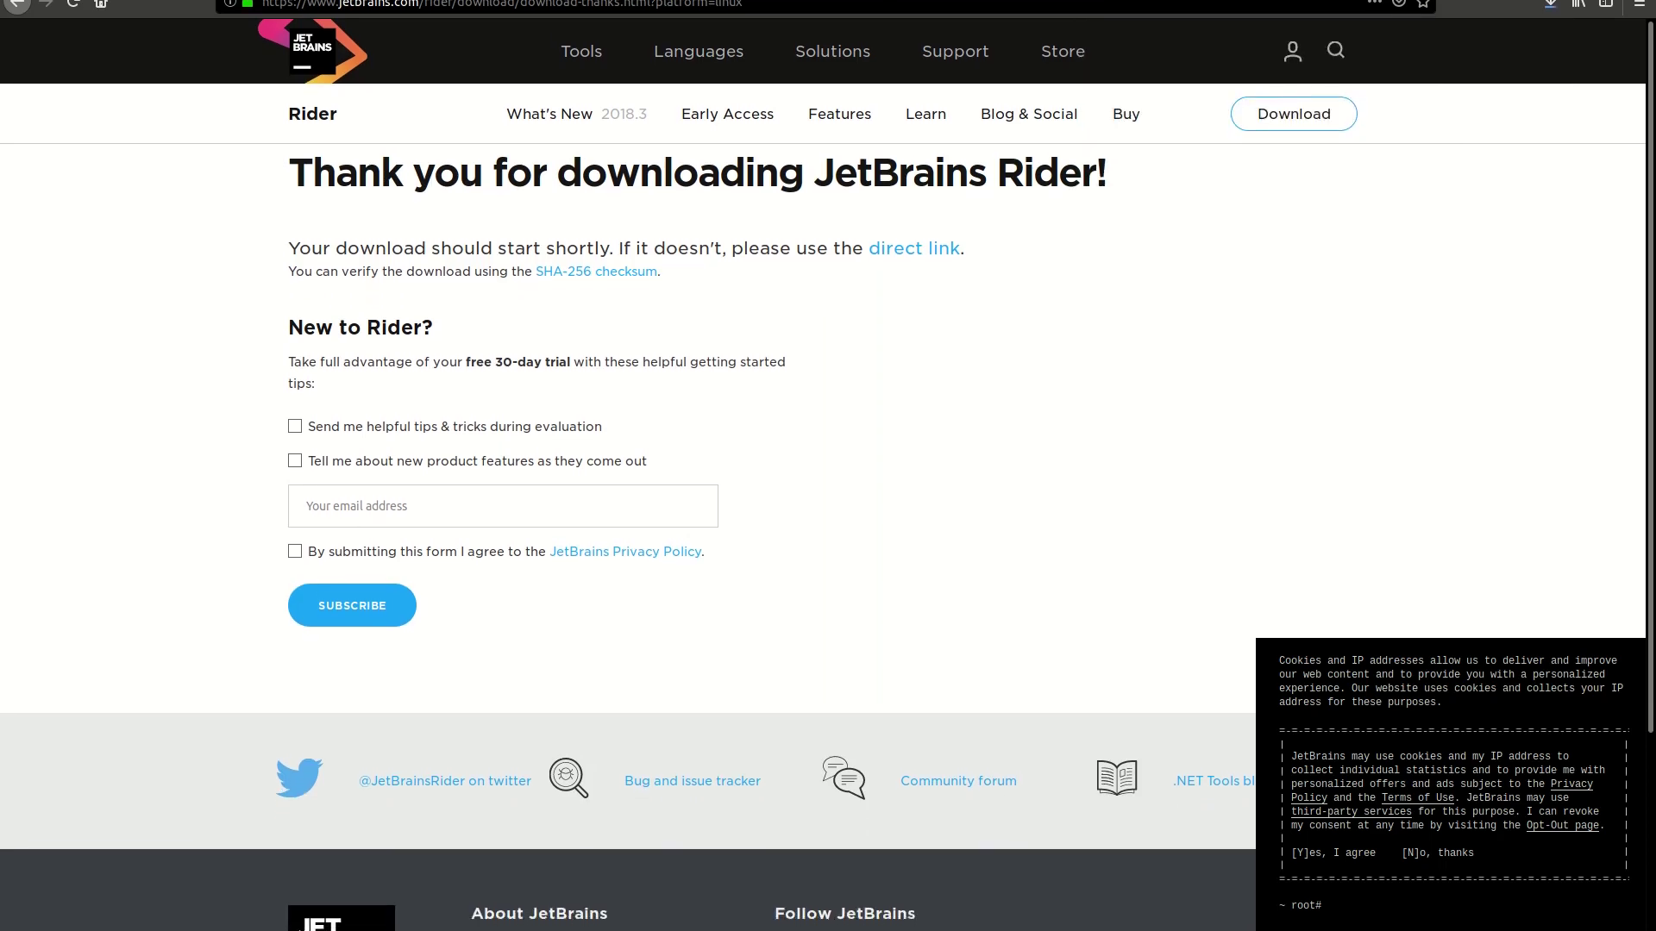
key("alt+Tab")
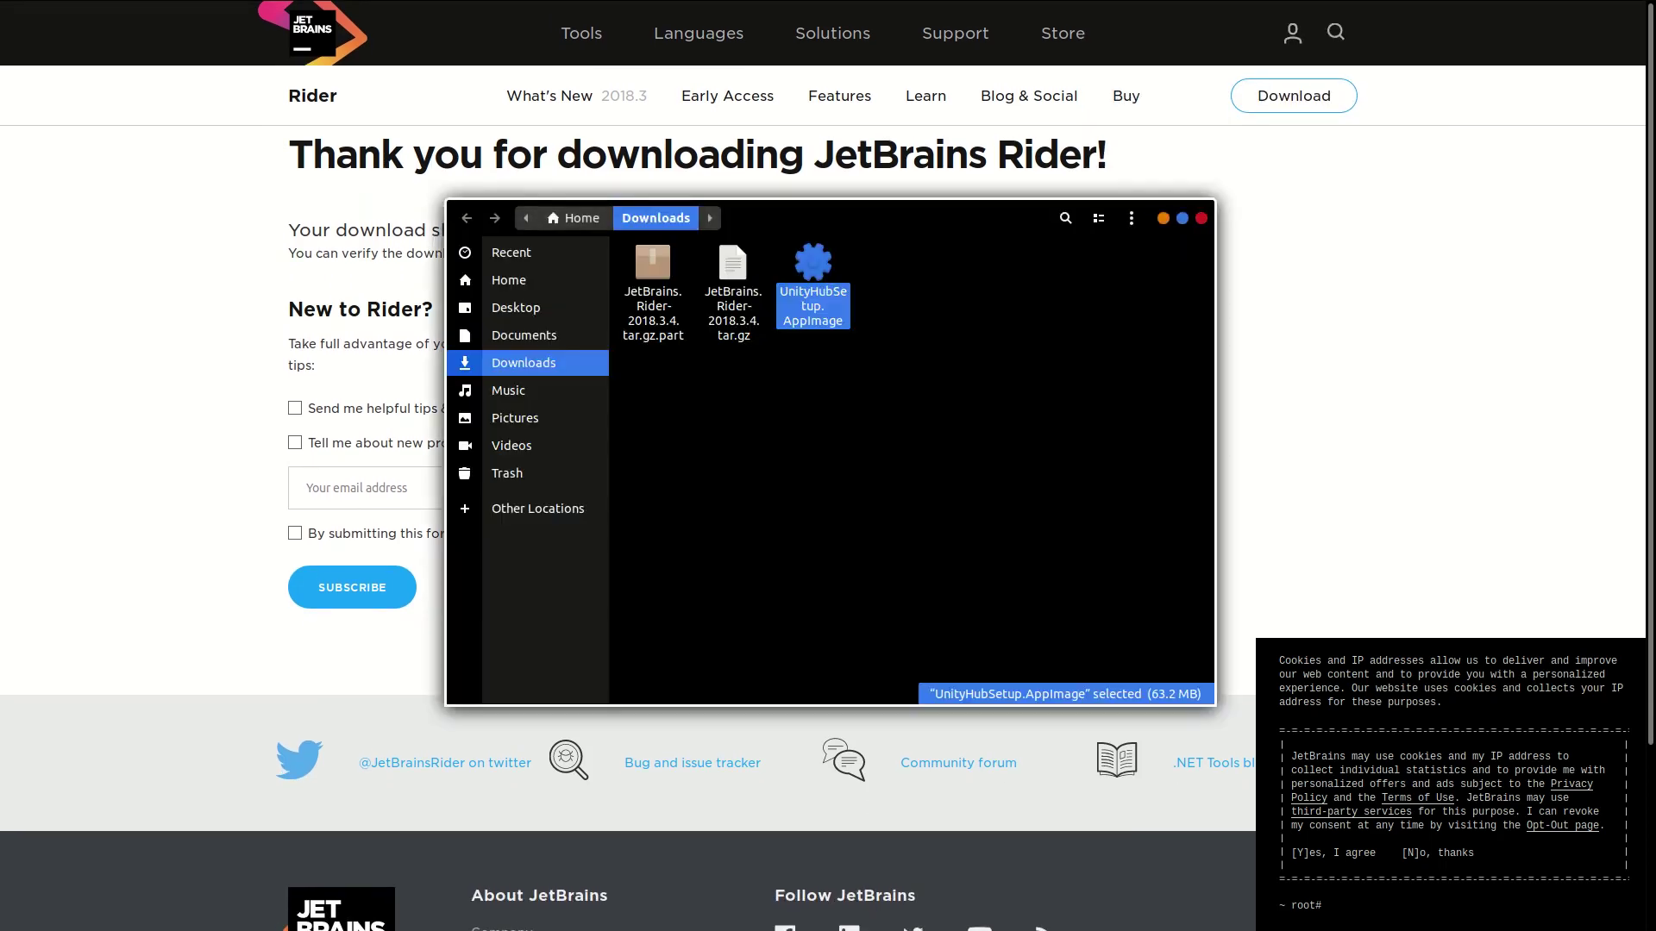
Step: Show the Home folder in Files and open JetBrains.Rider-2018.3.4.tar.gz from Firefox's downloads list
left_click(537, 287)
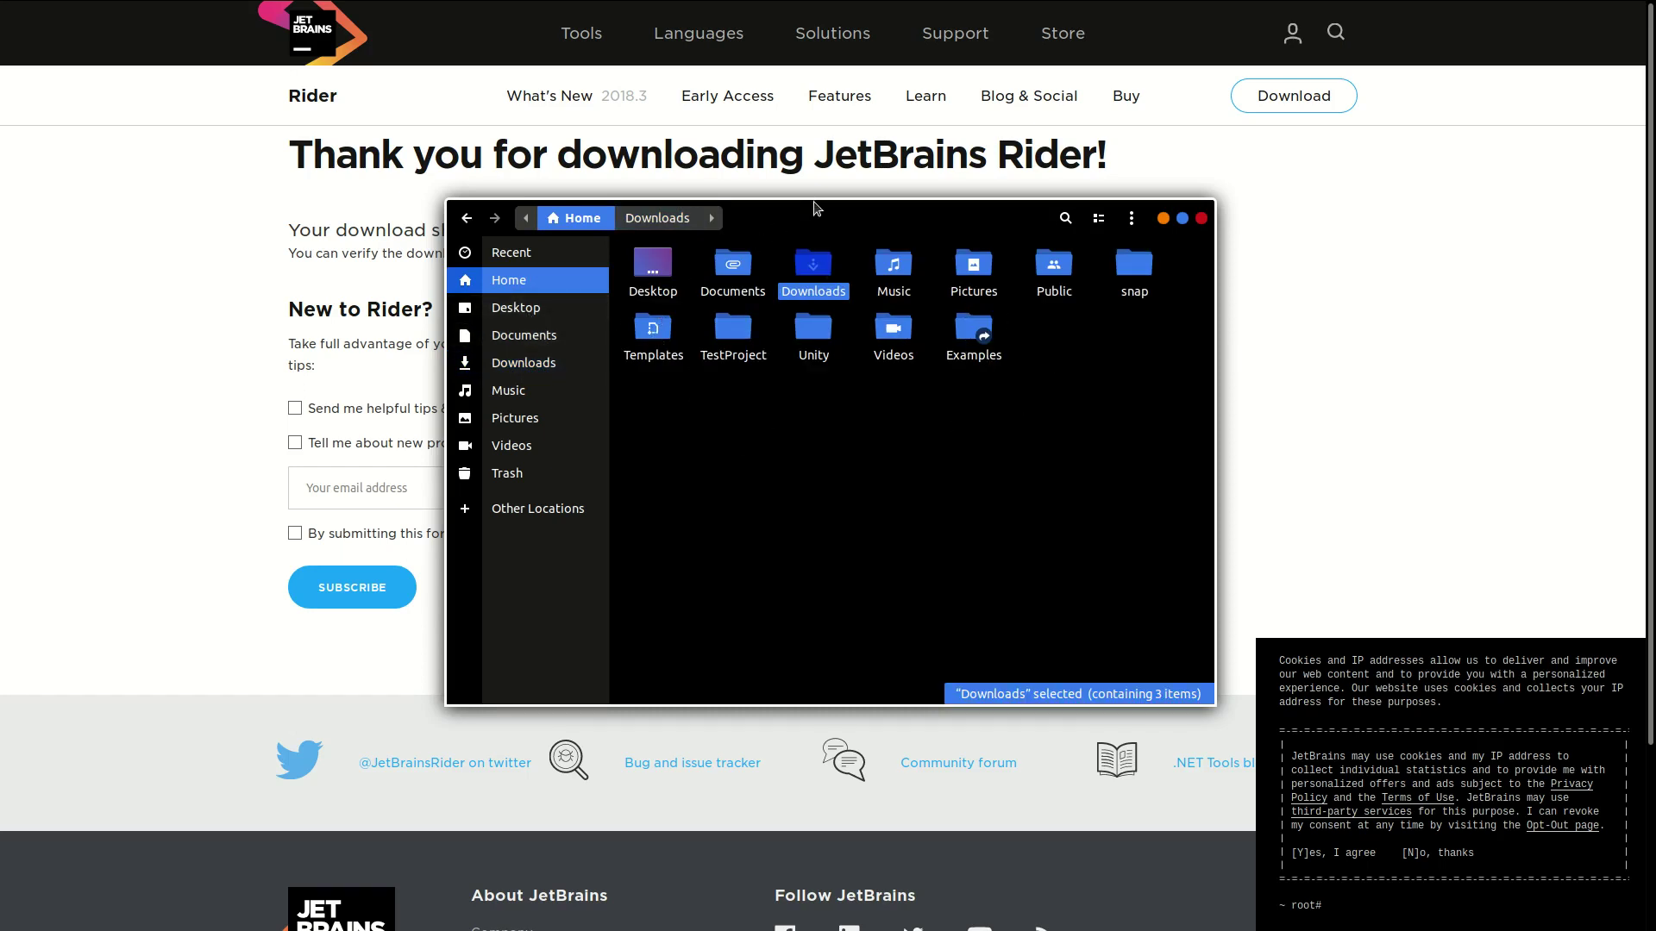
left_click_drag(815, 208, 737, 185)
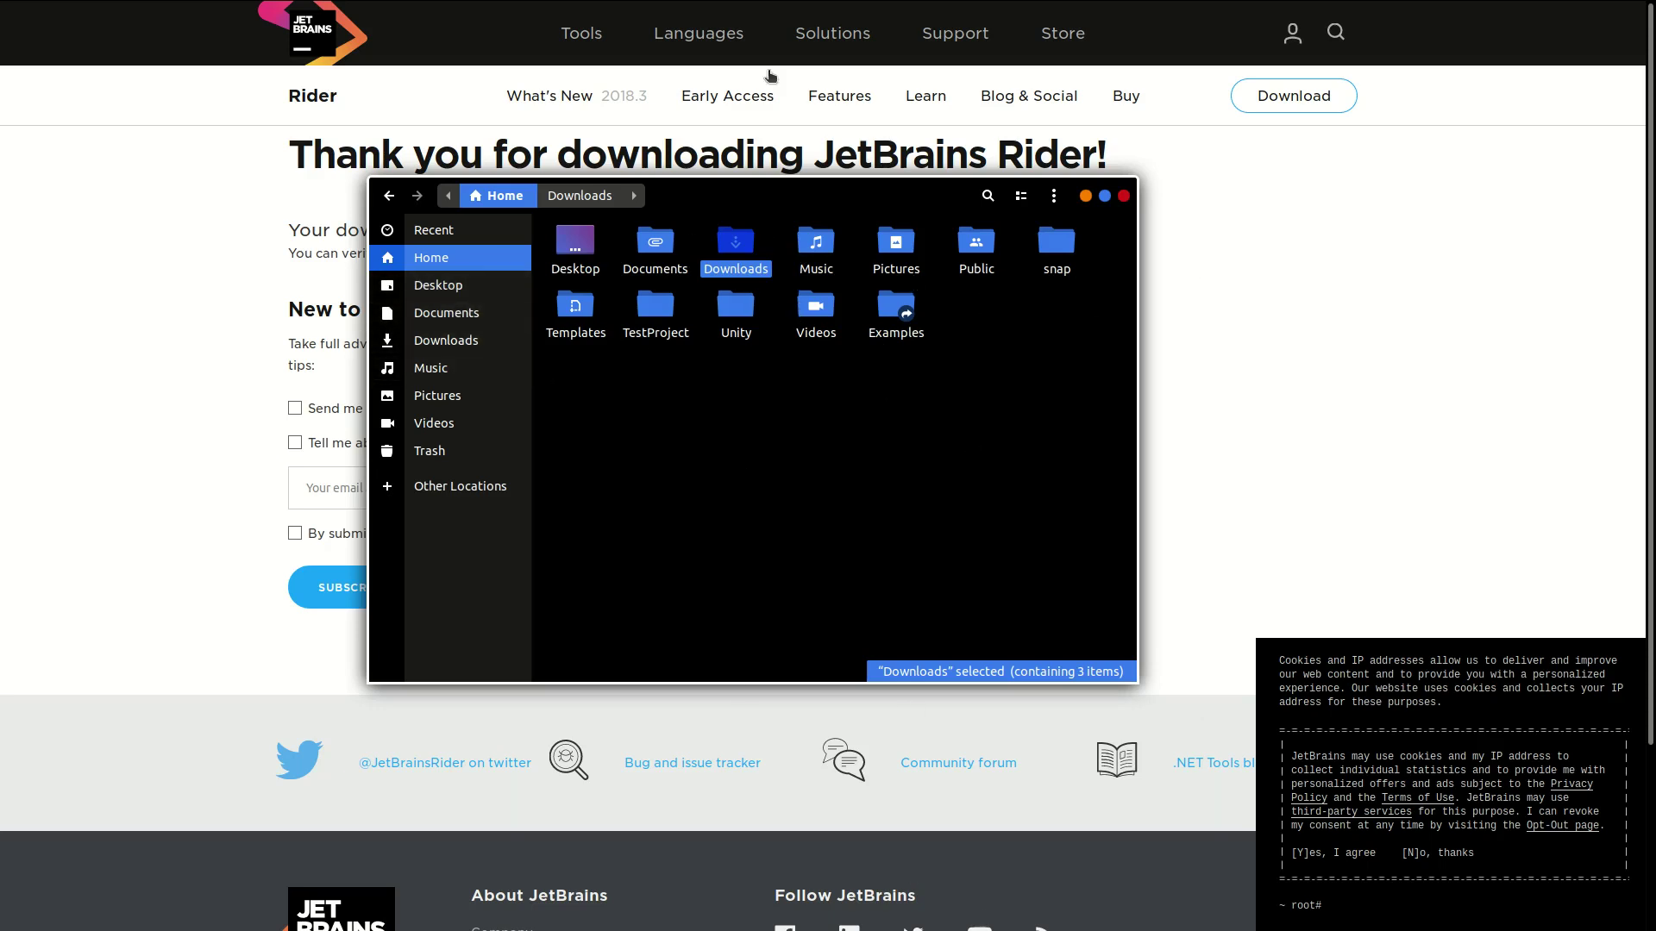
left_click(1549, 46)
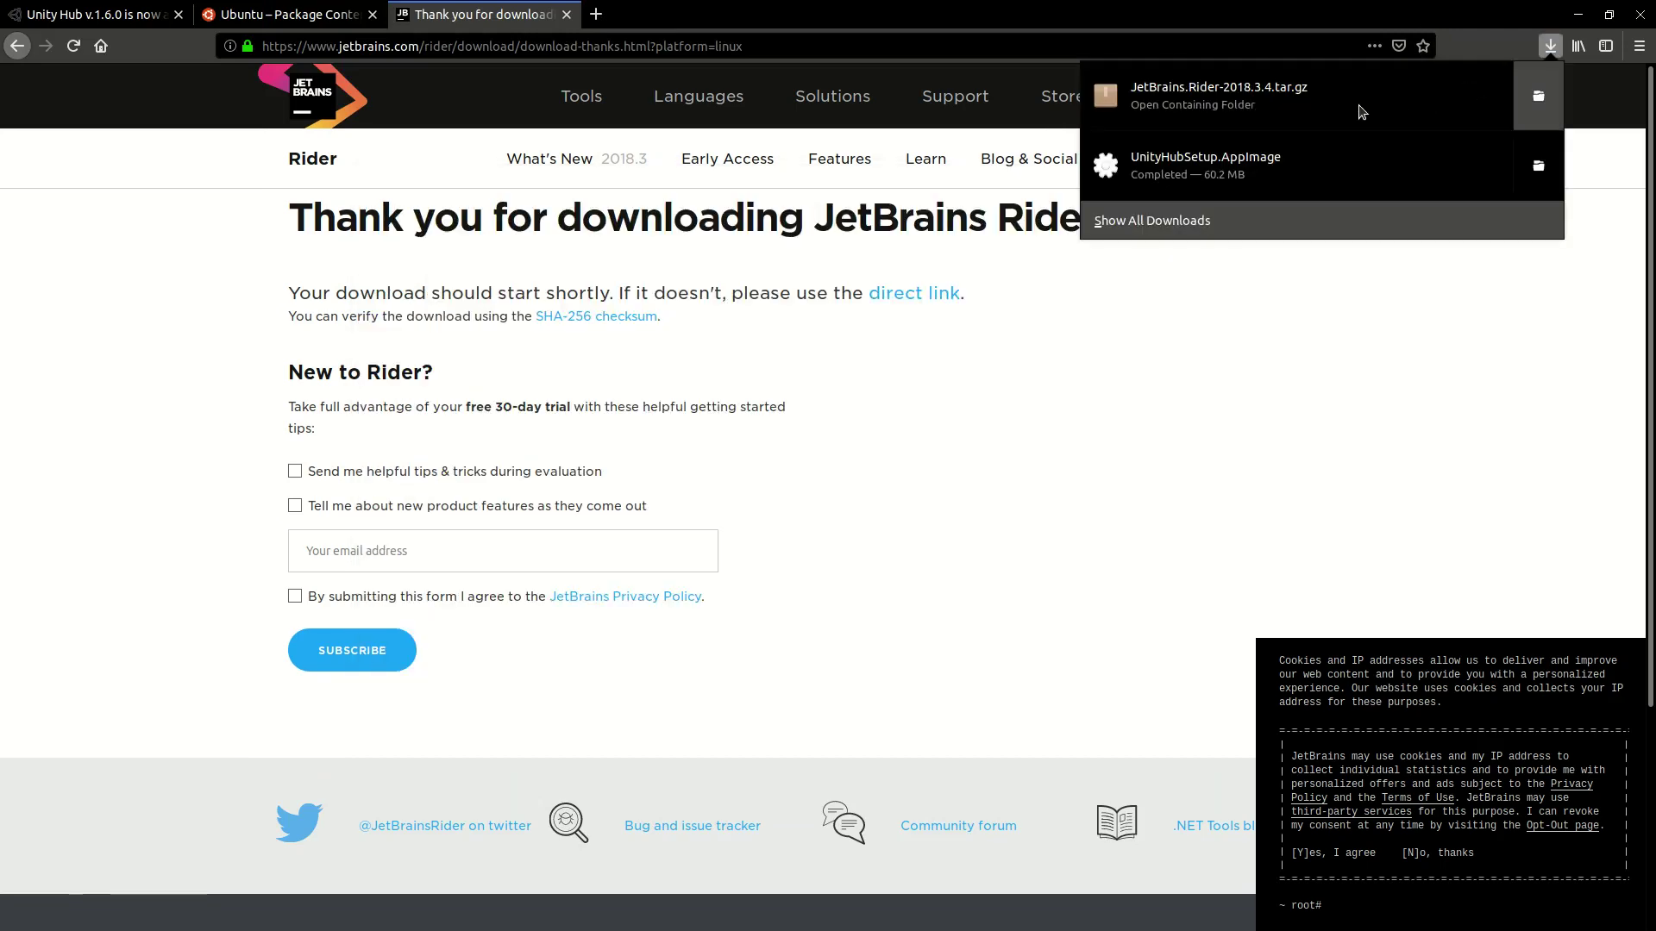
left_click(1360, 105)
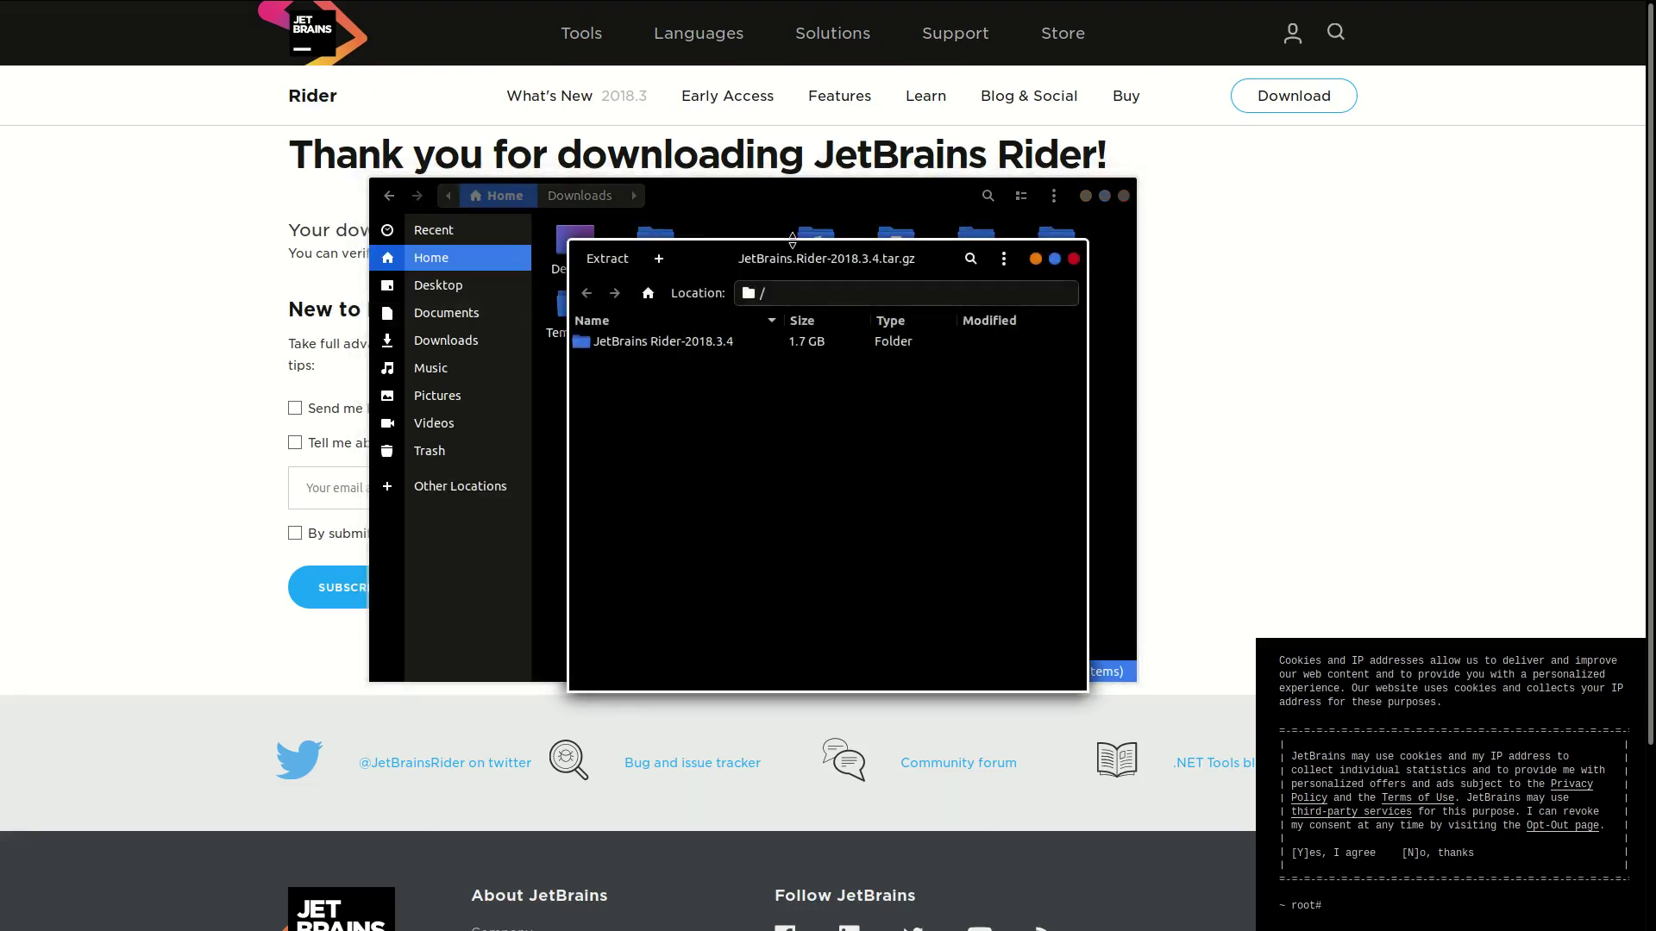
Step: Drag the JetBrains Rider-2018.3.4 folder out of the archive into Home, then close Archive Manager
left_click_drag(795, 252, 1244, 282)
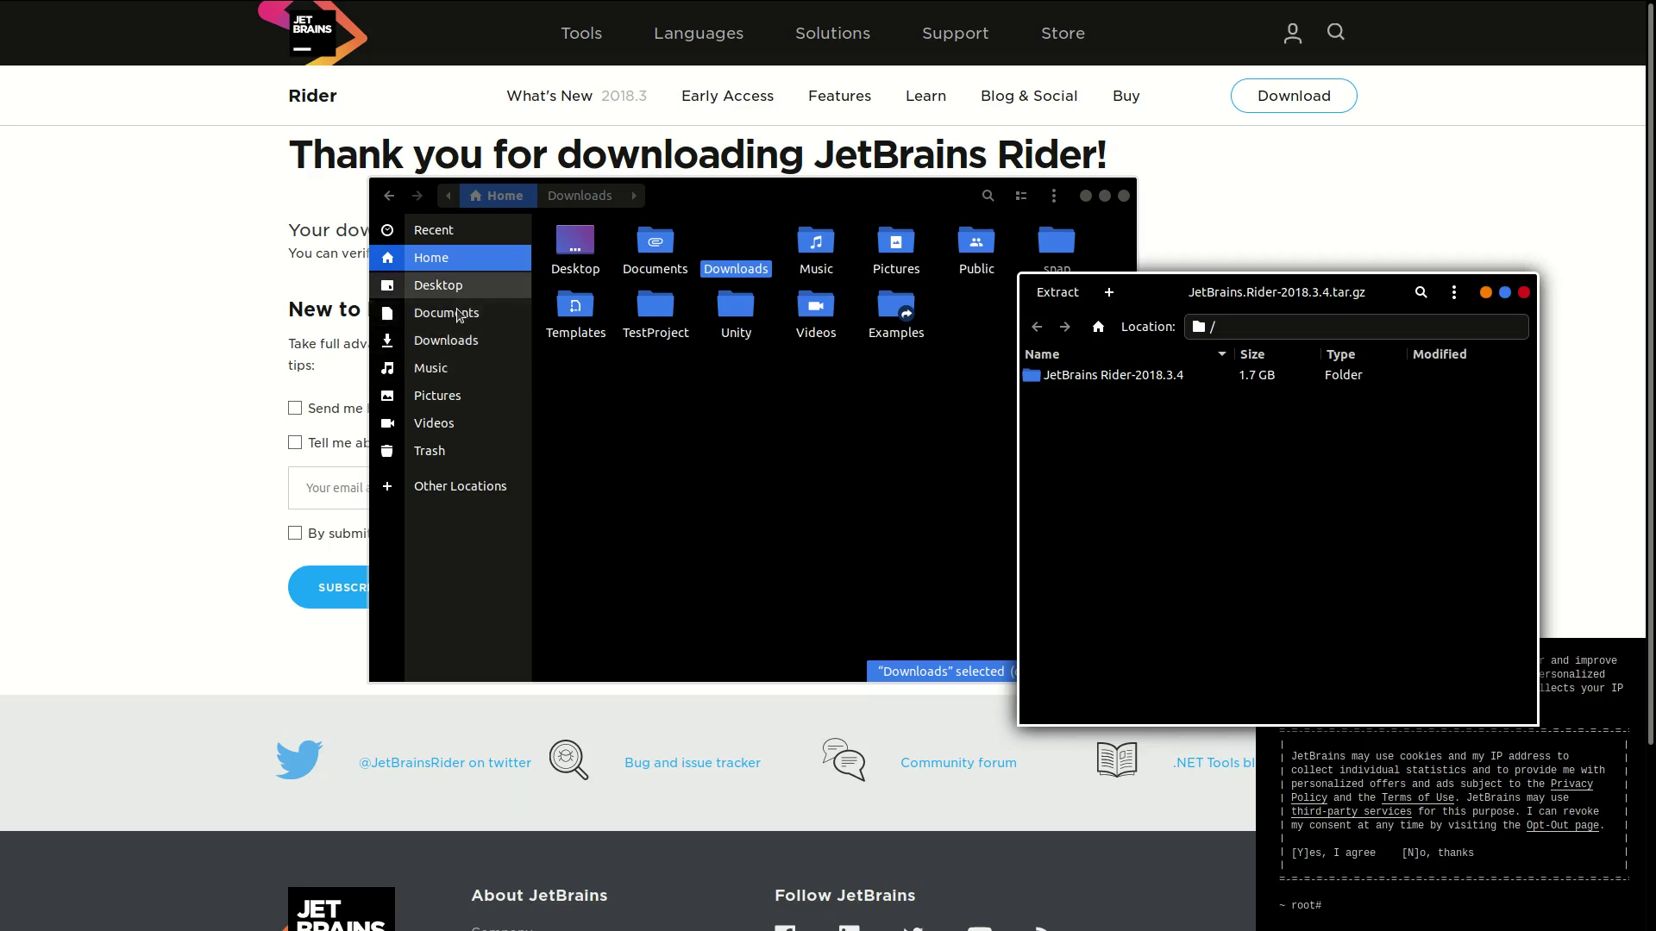
double_click(1075, 394)
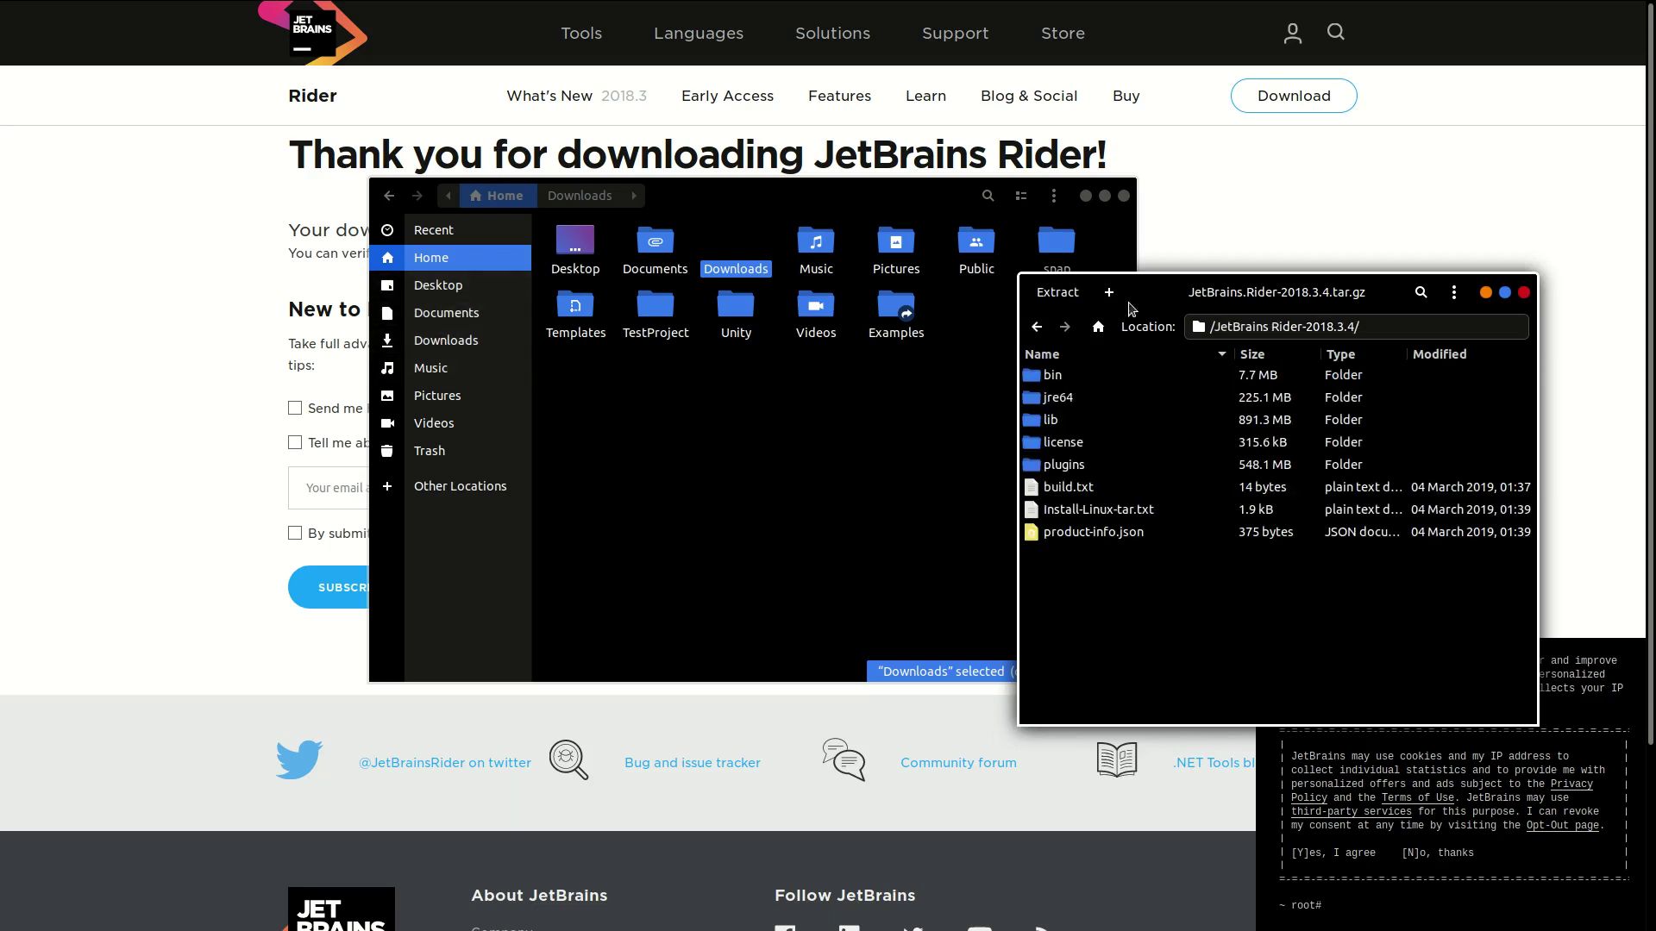
left_click(1036, 327)
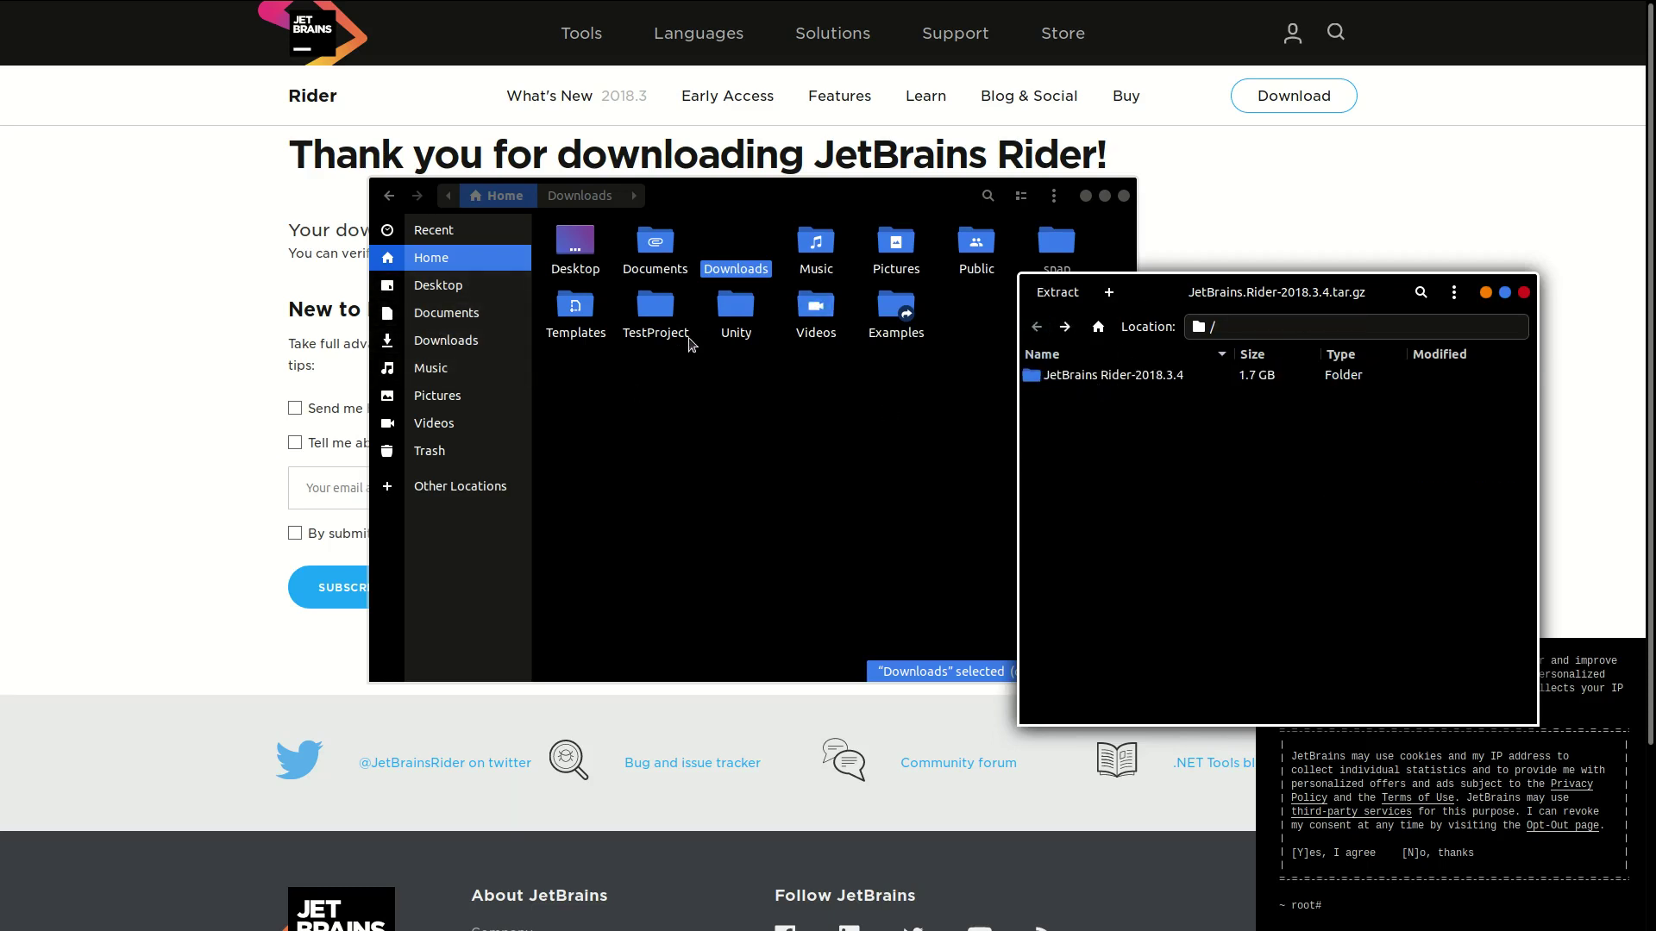
left_click(1069, 384)
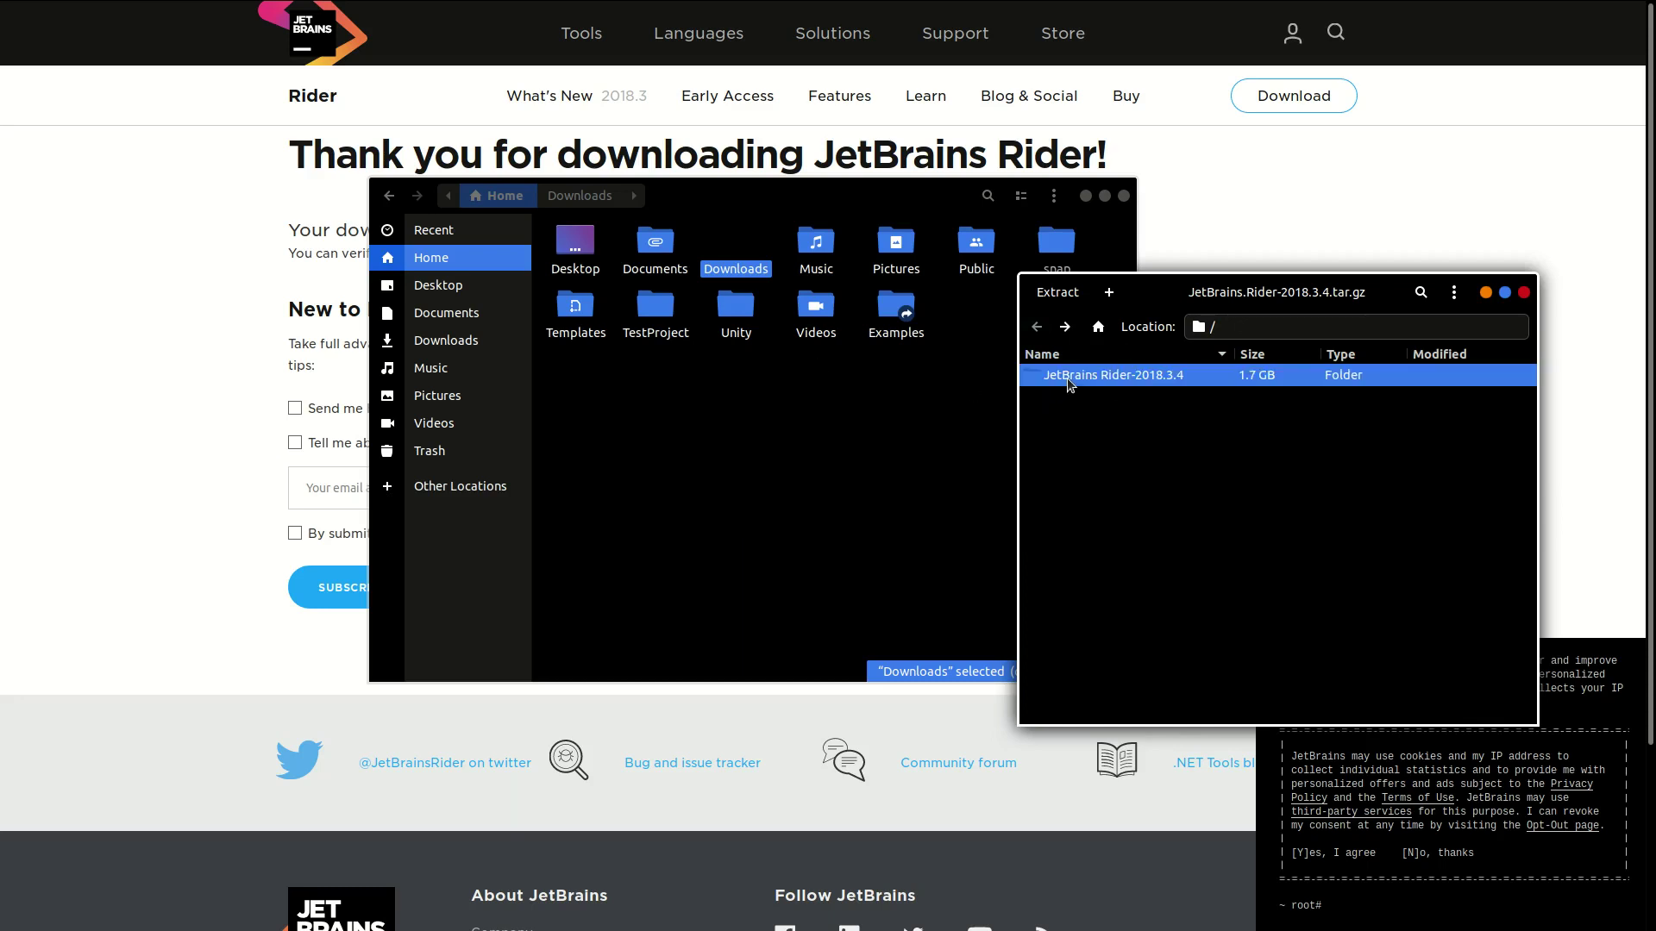
left_click_drag(1069, 385, 639, 406)
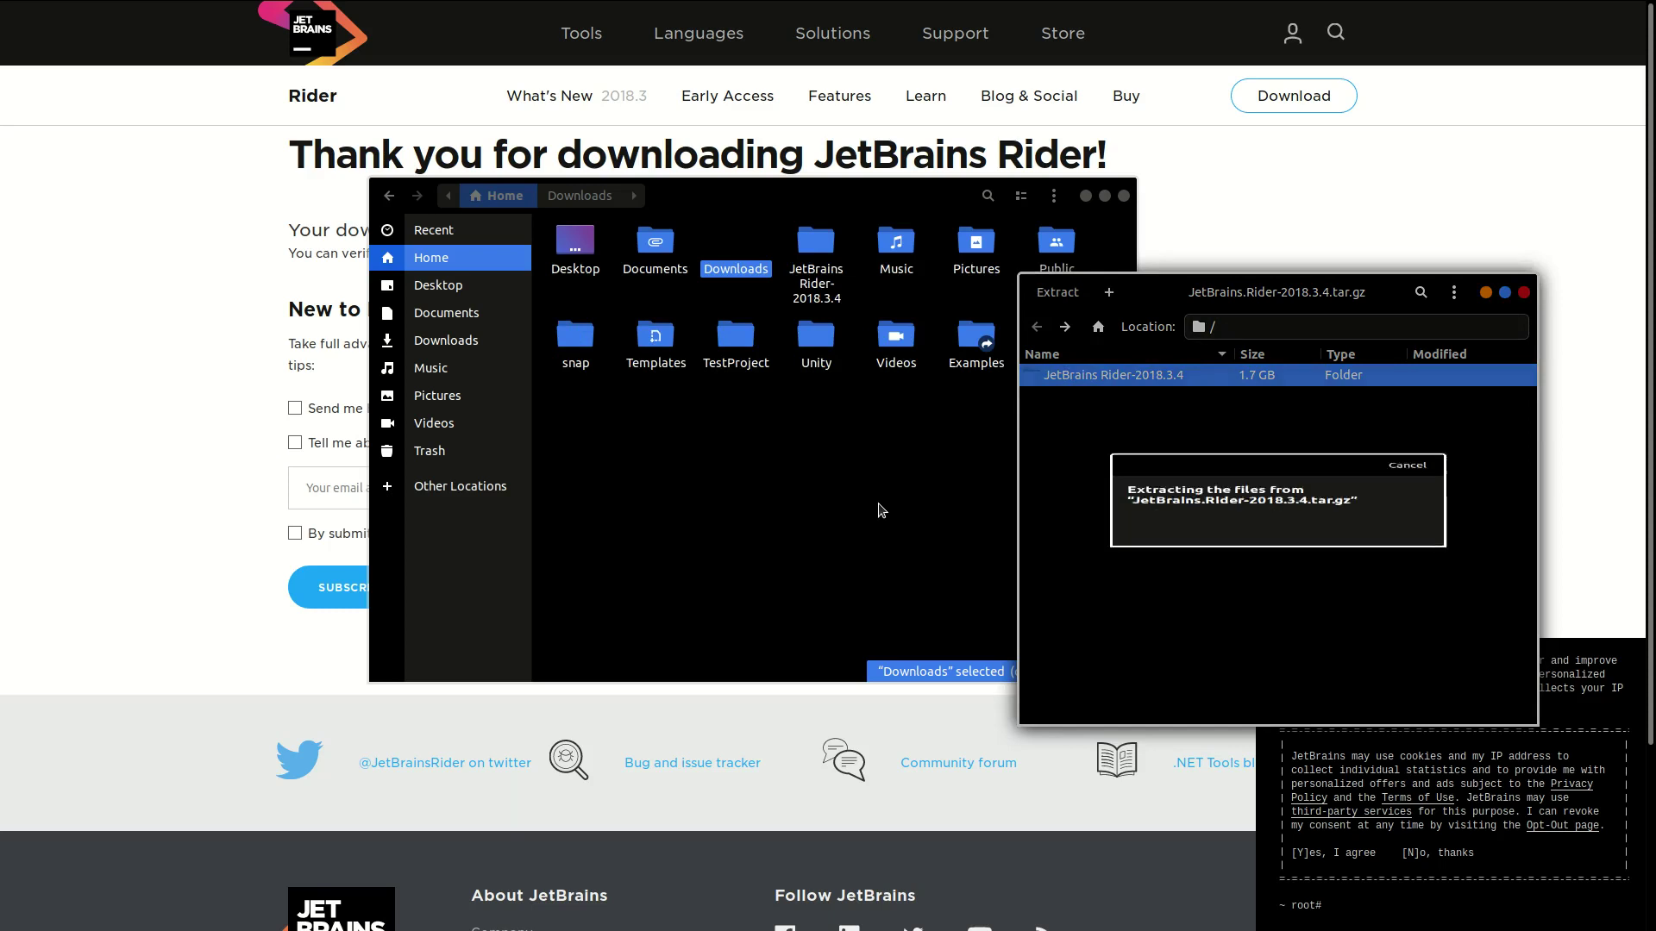
left_click(1524, 293)
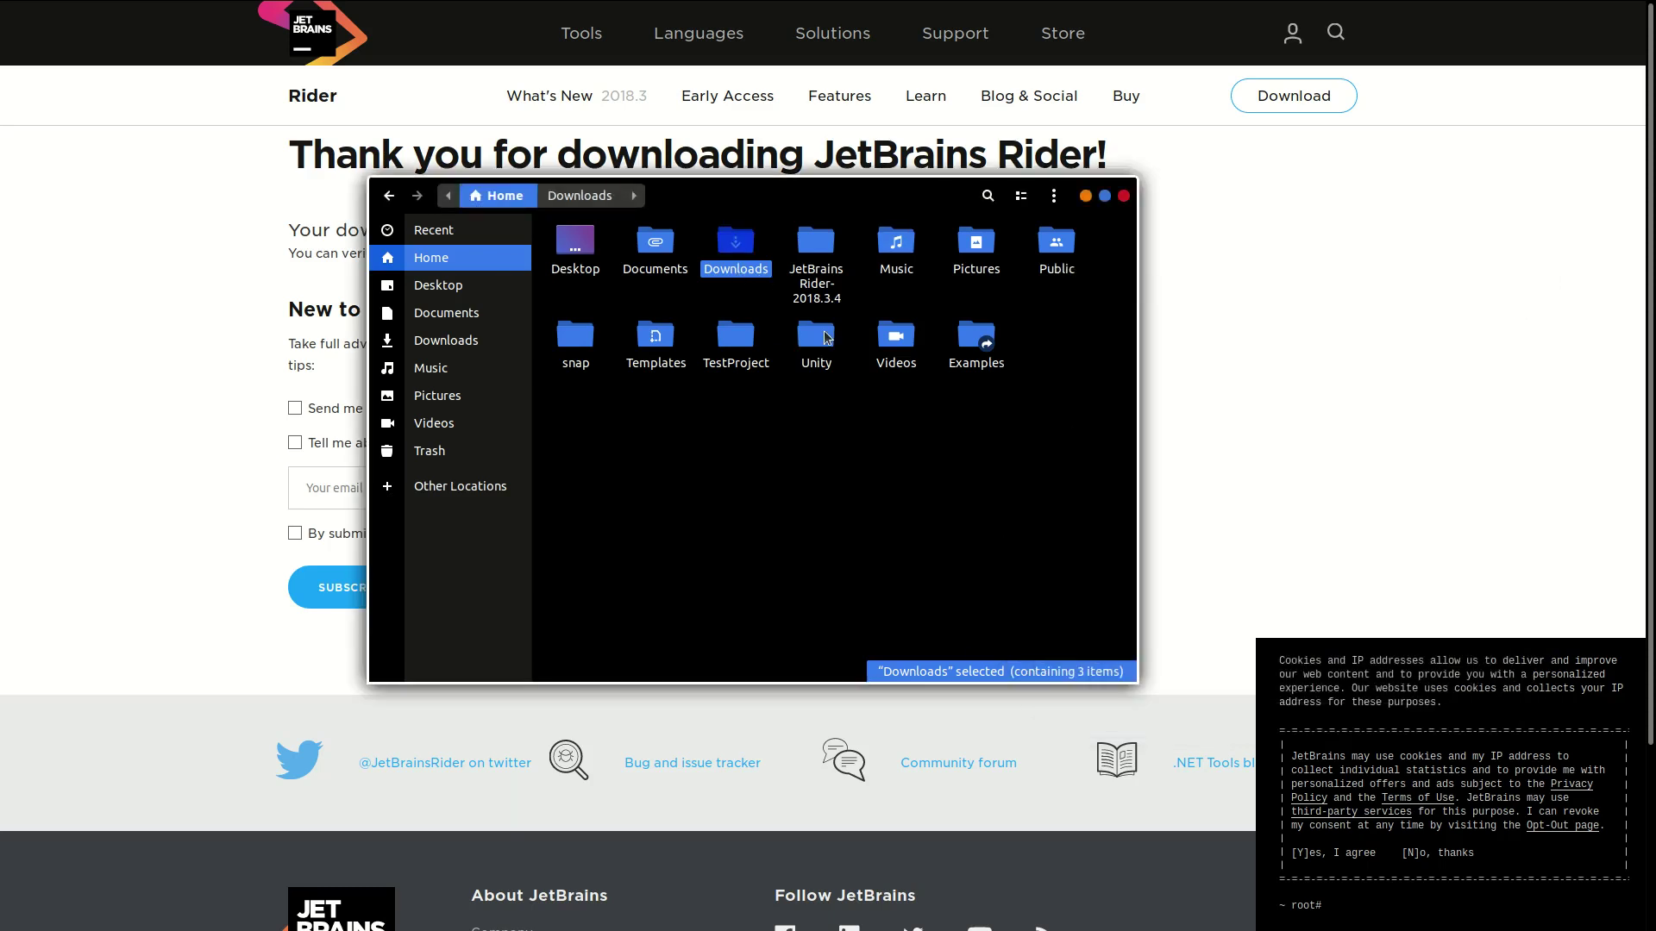
Step: Open a terminal in JetBrains Rider-2018.3.4/bin and run ./rider.sh
left_click(810, 259)
double_click(810, 258)
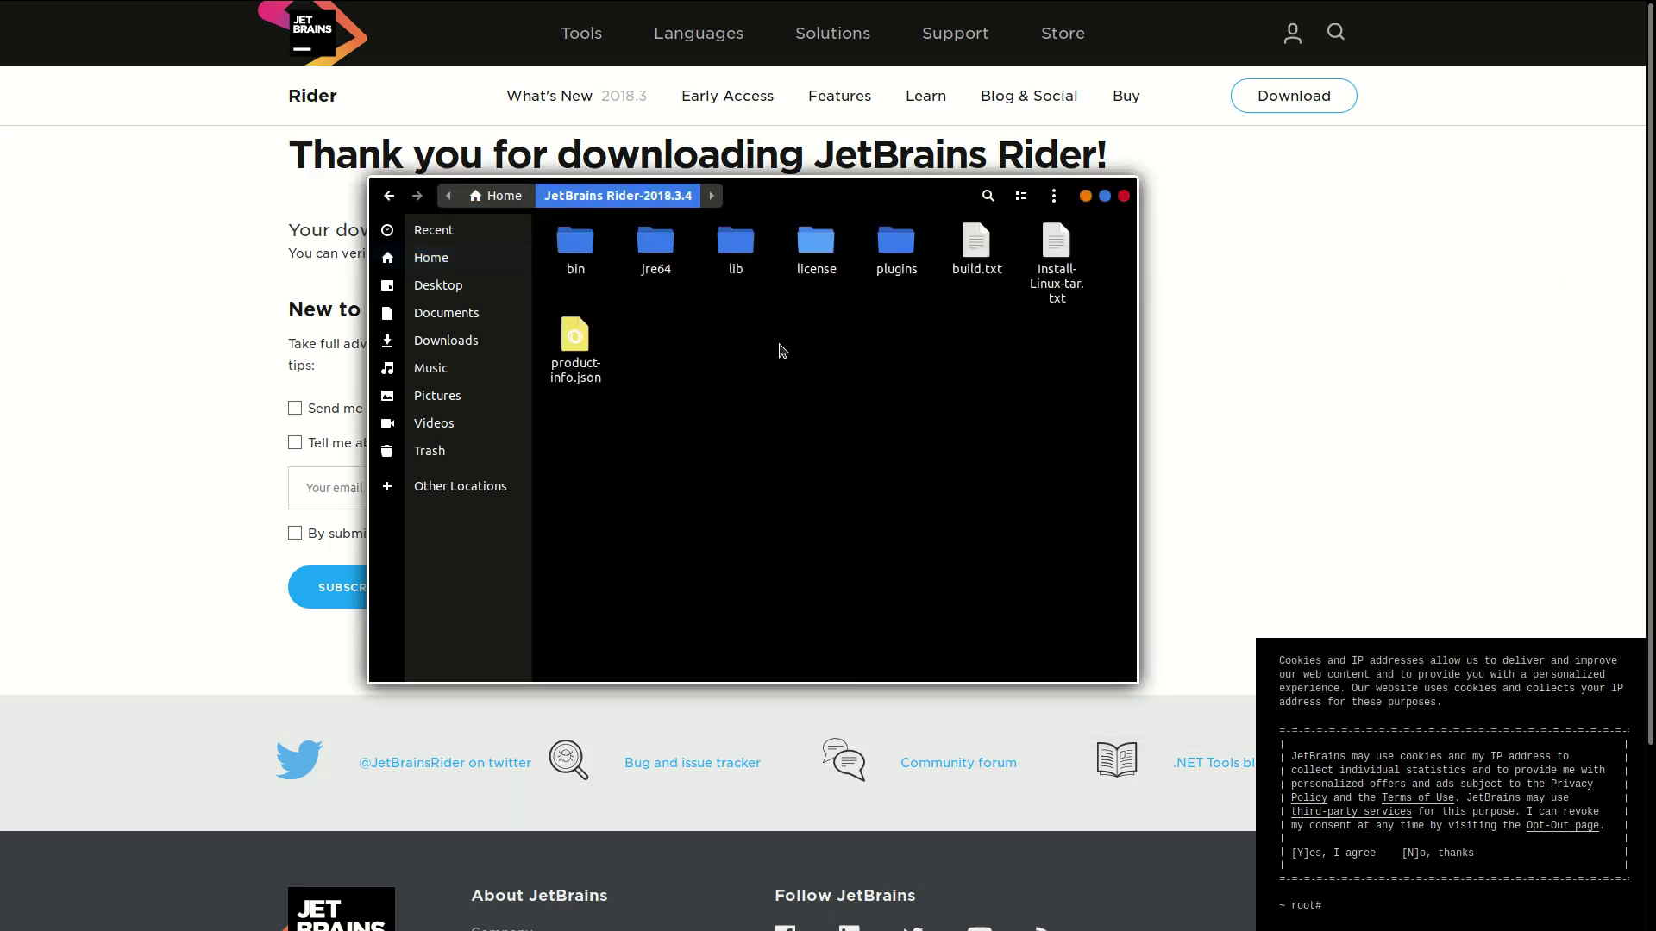
double_click(575, 245)
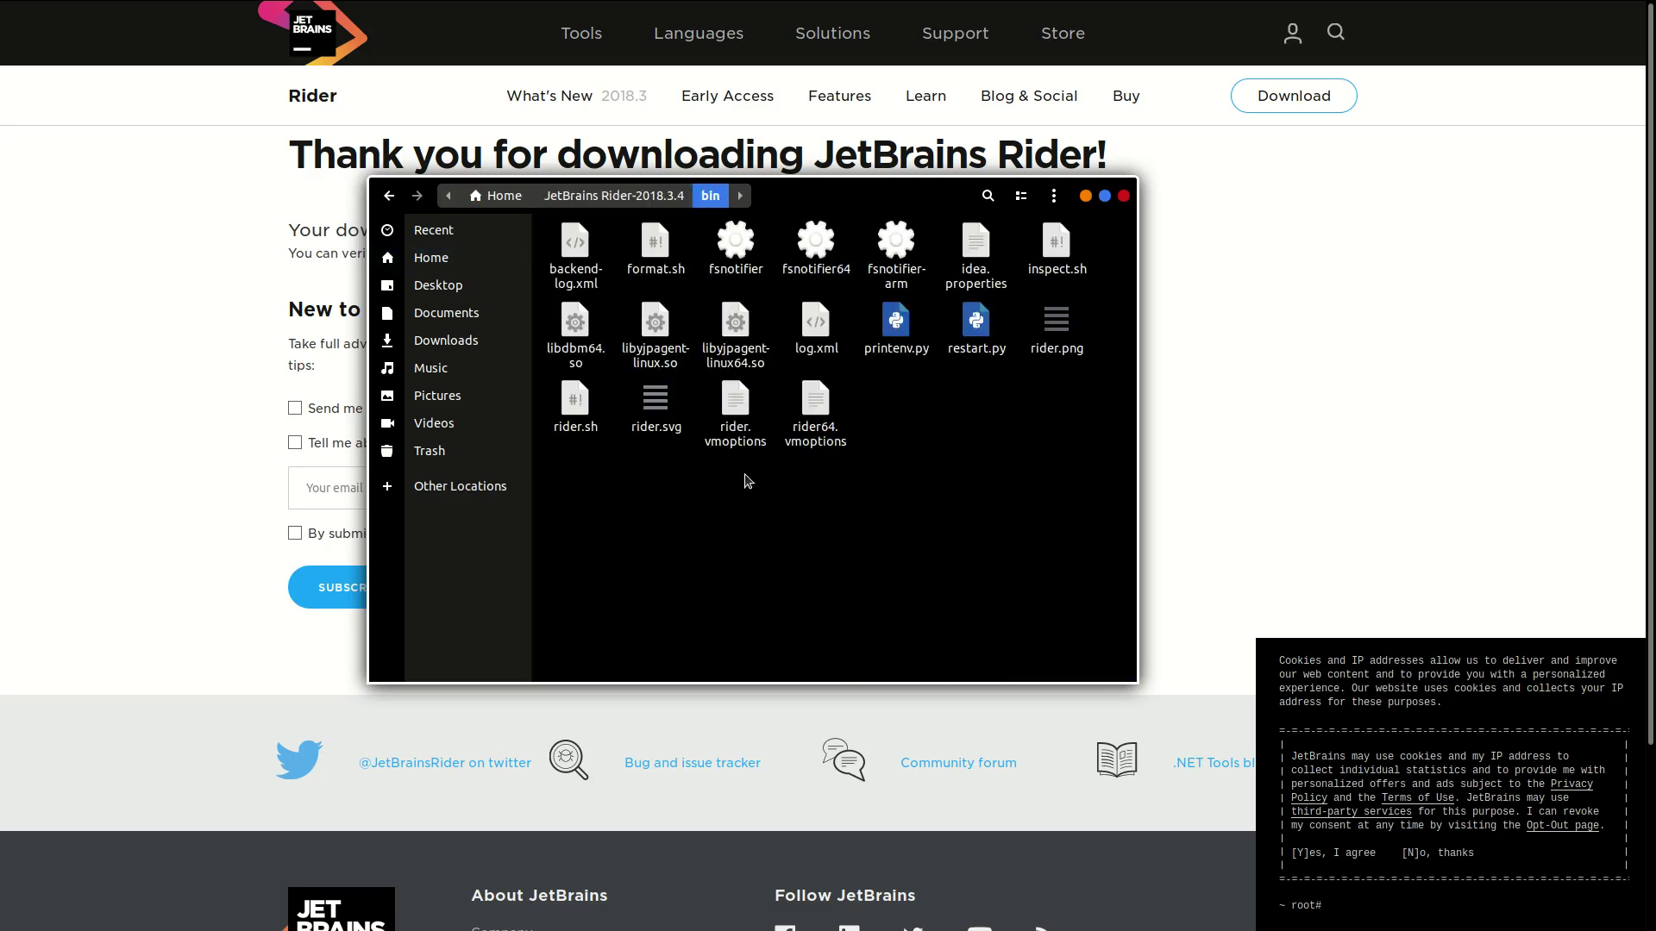
right_click(747, 511)
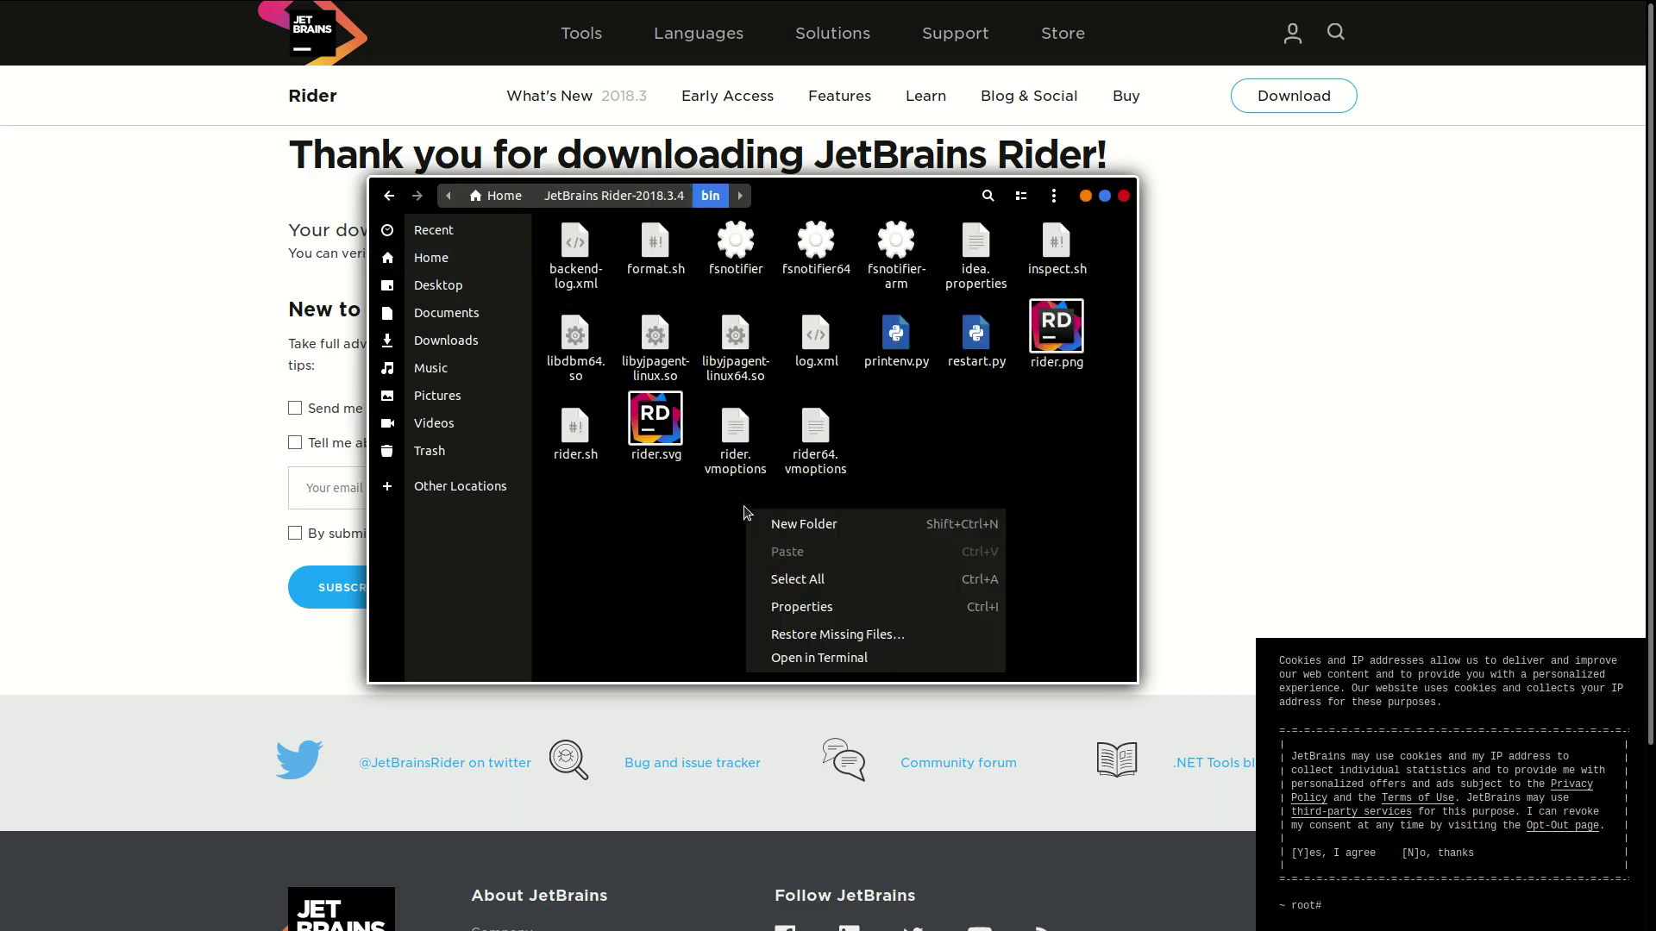
left_click(852, 657)
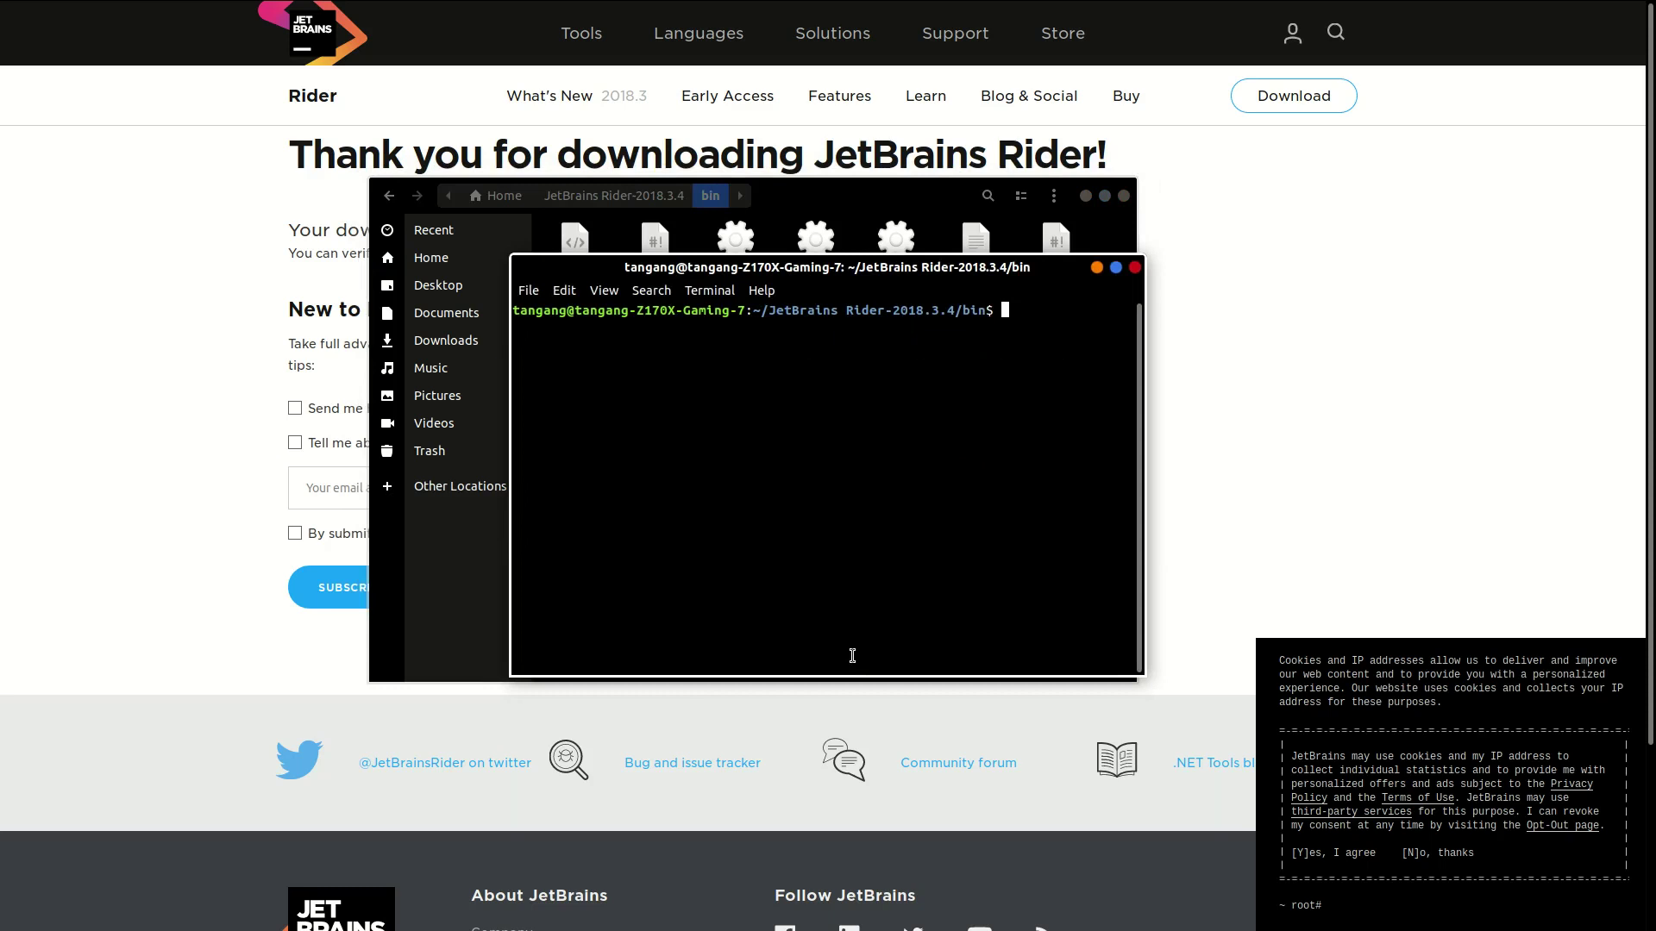
type("./rid")
key("Tab")
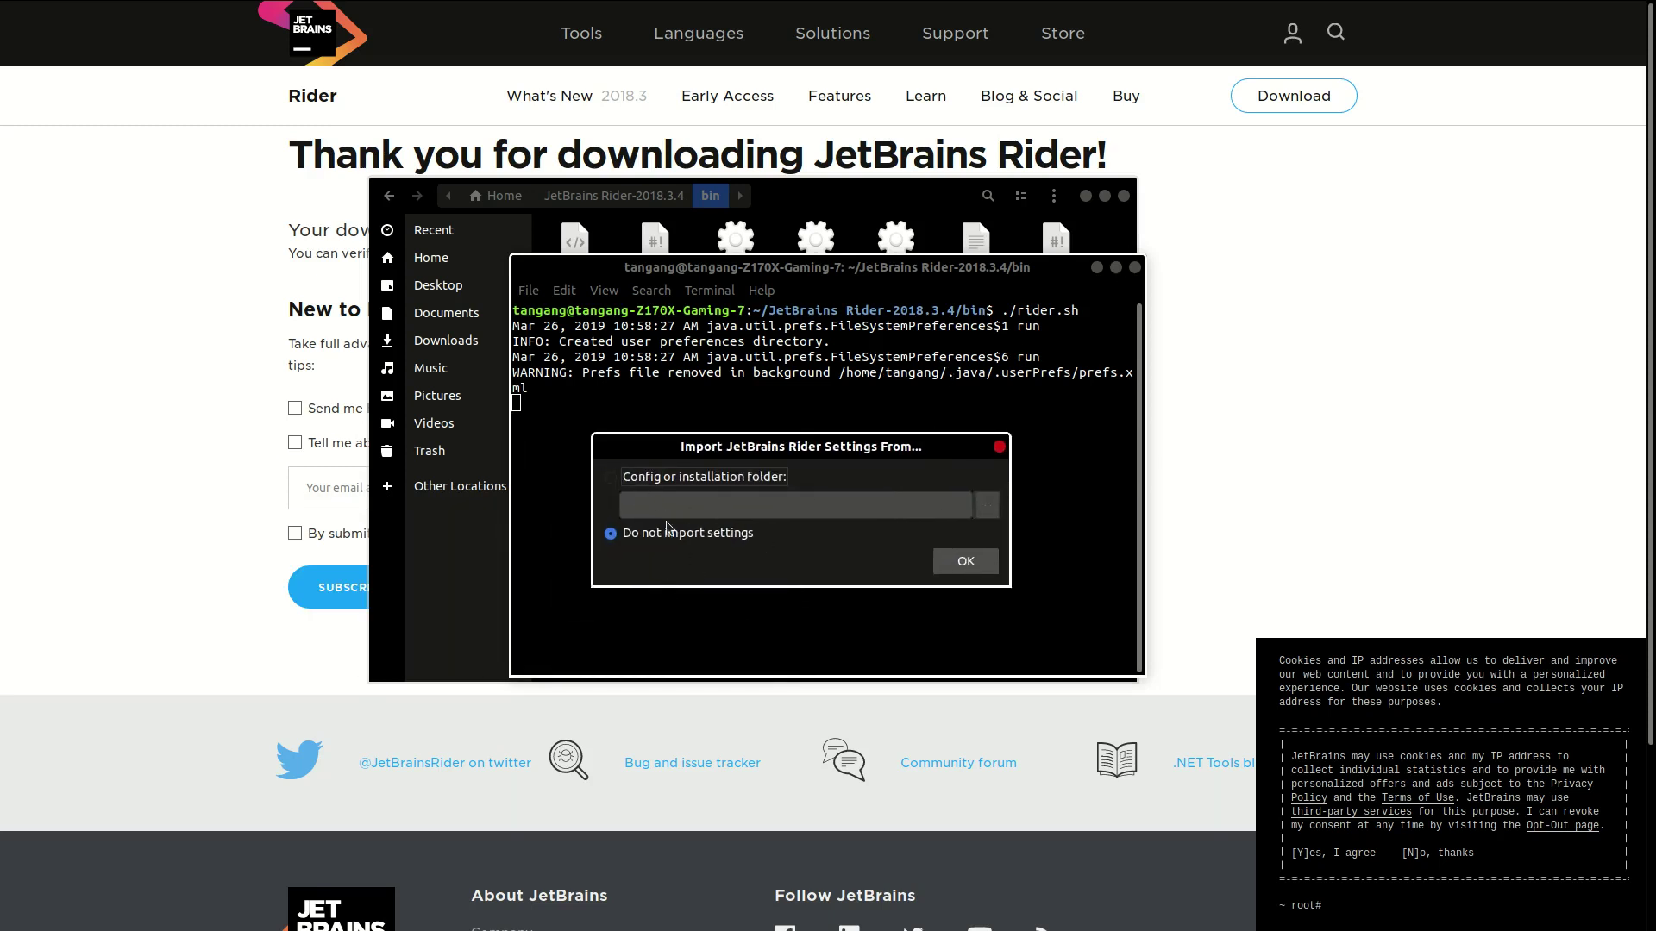
Step: Choose Do not import settings, confirm and accept the Rider user agreement, and send usage statistics
left_click_drag(664, 442, 662, 357)
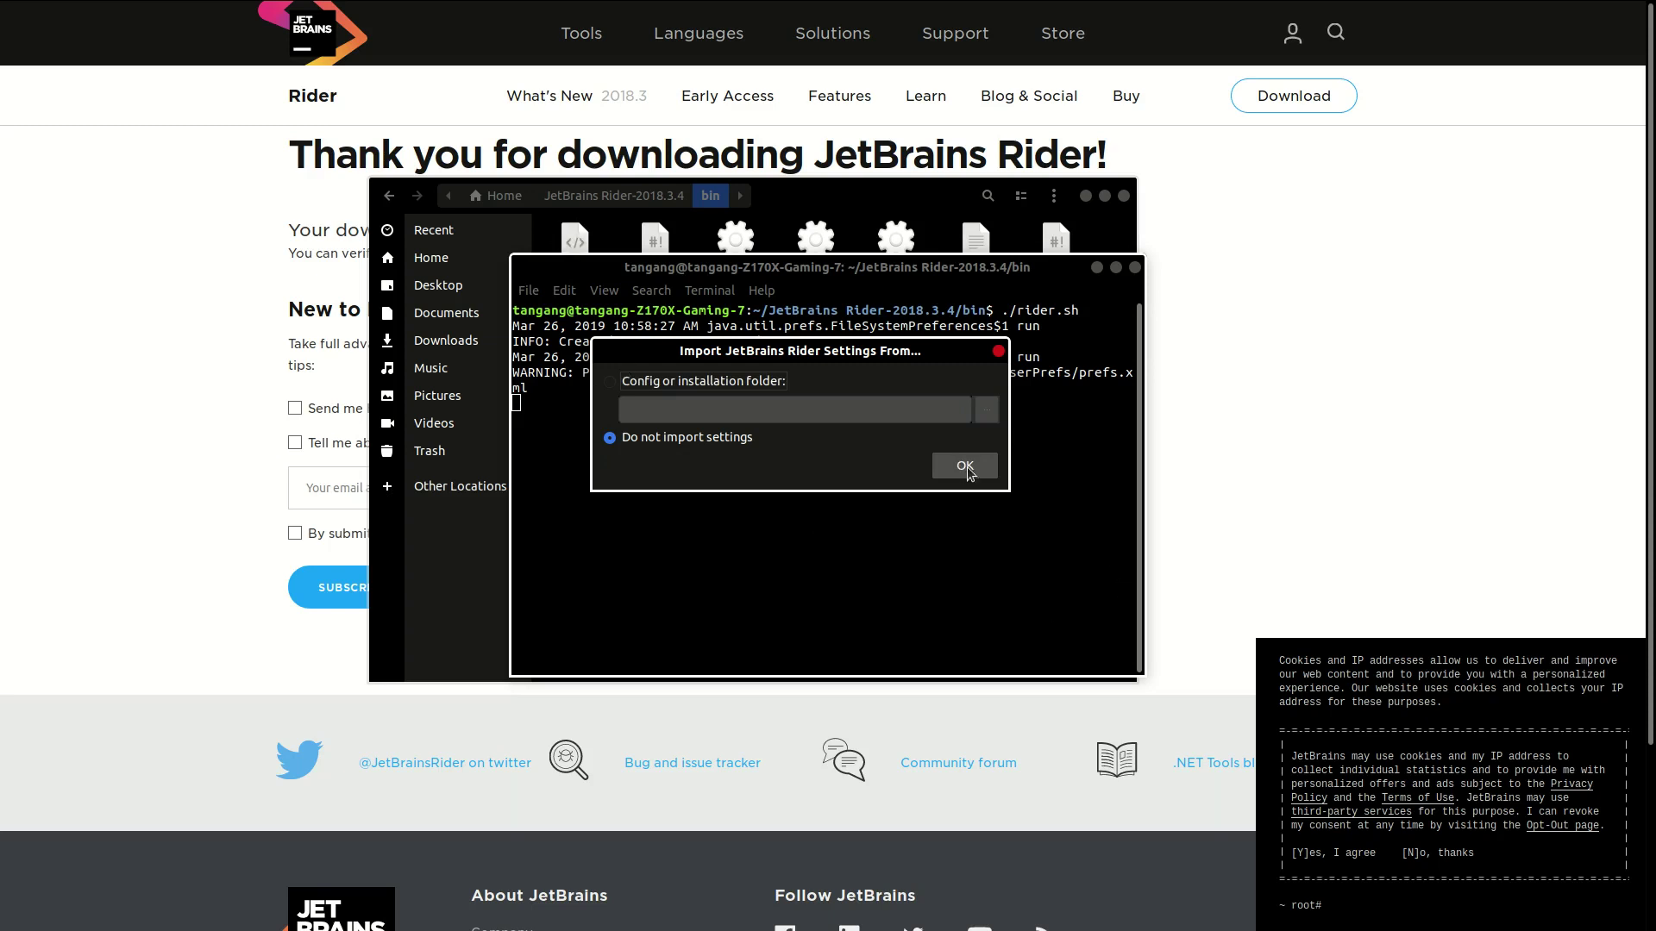
left_click(965, 467)
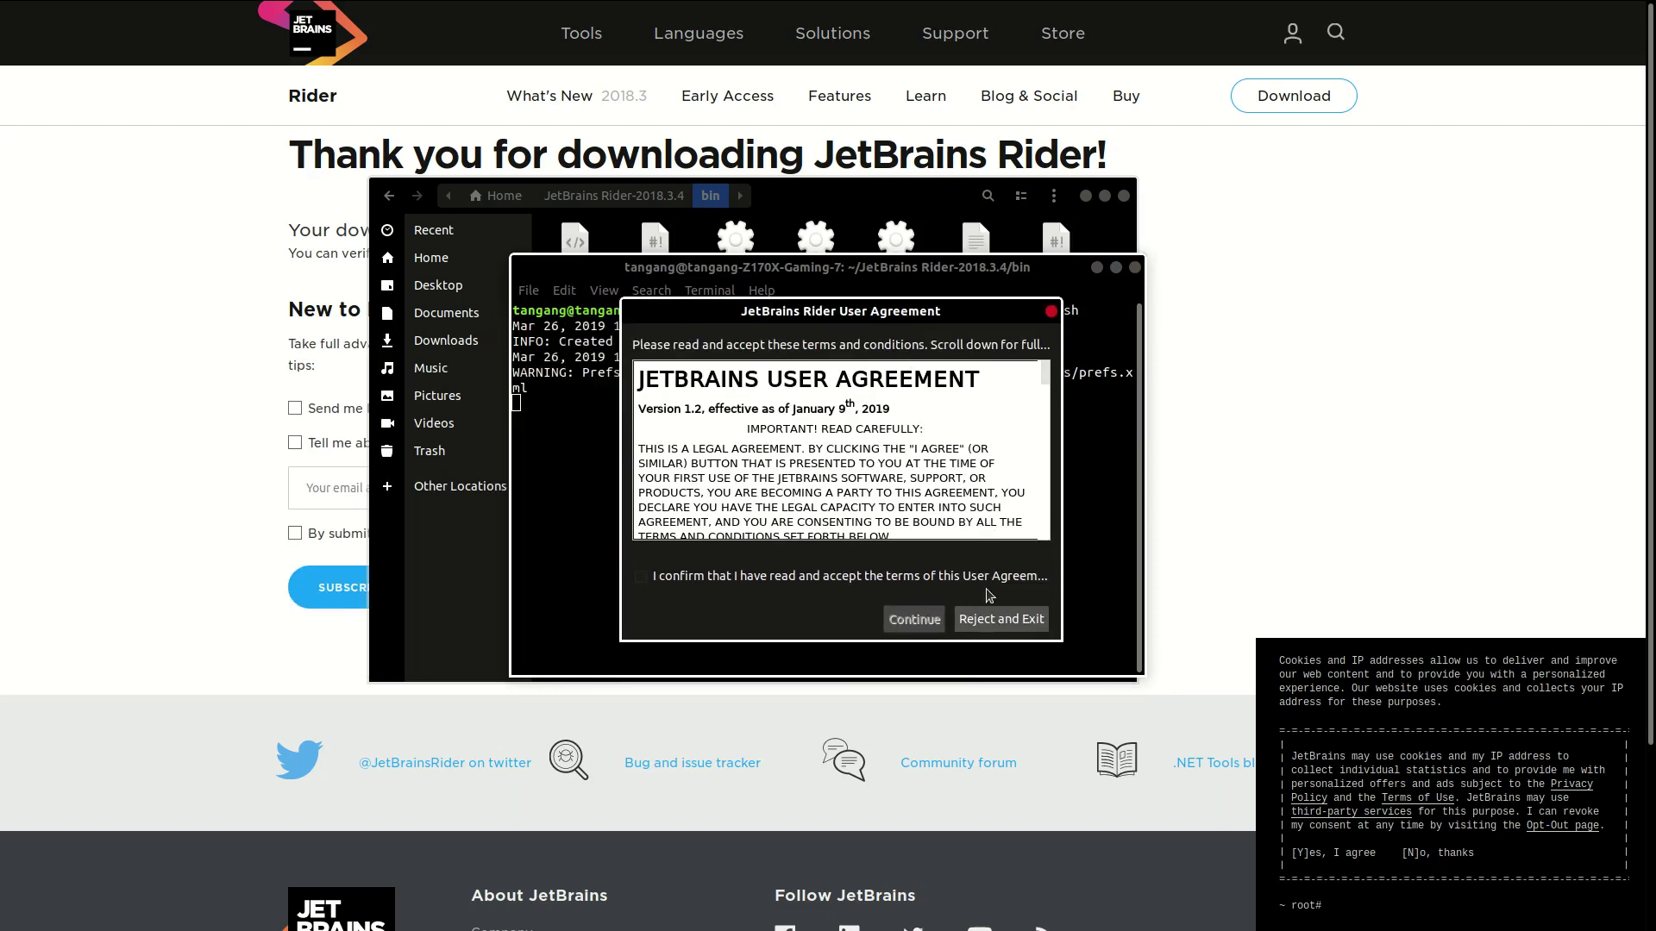
scroll(873, 492, "down", 10)
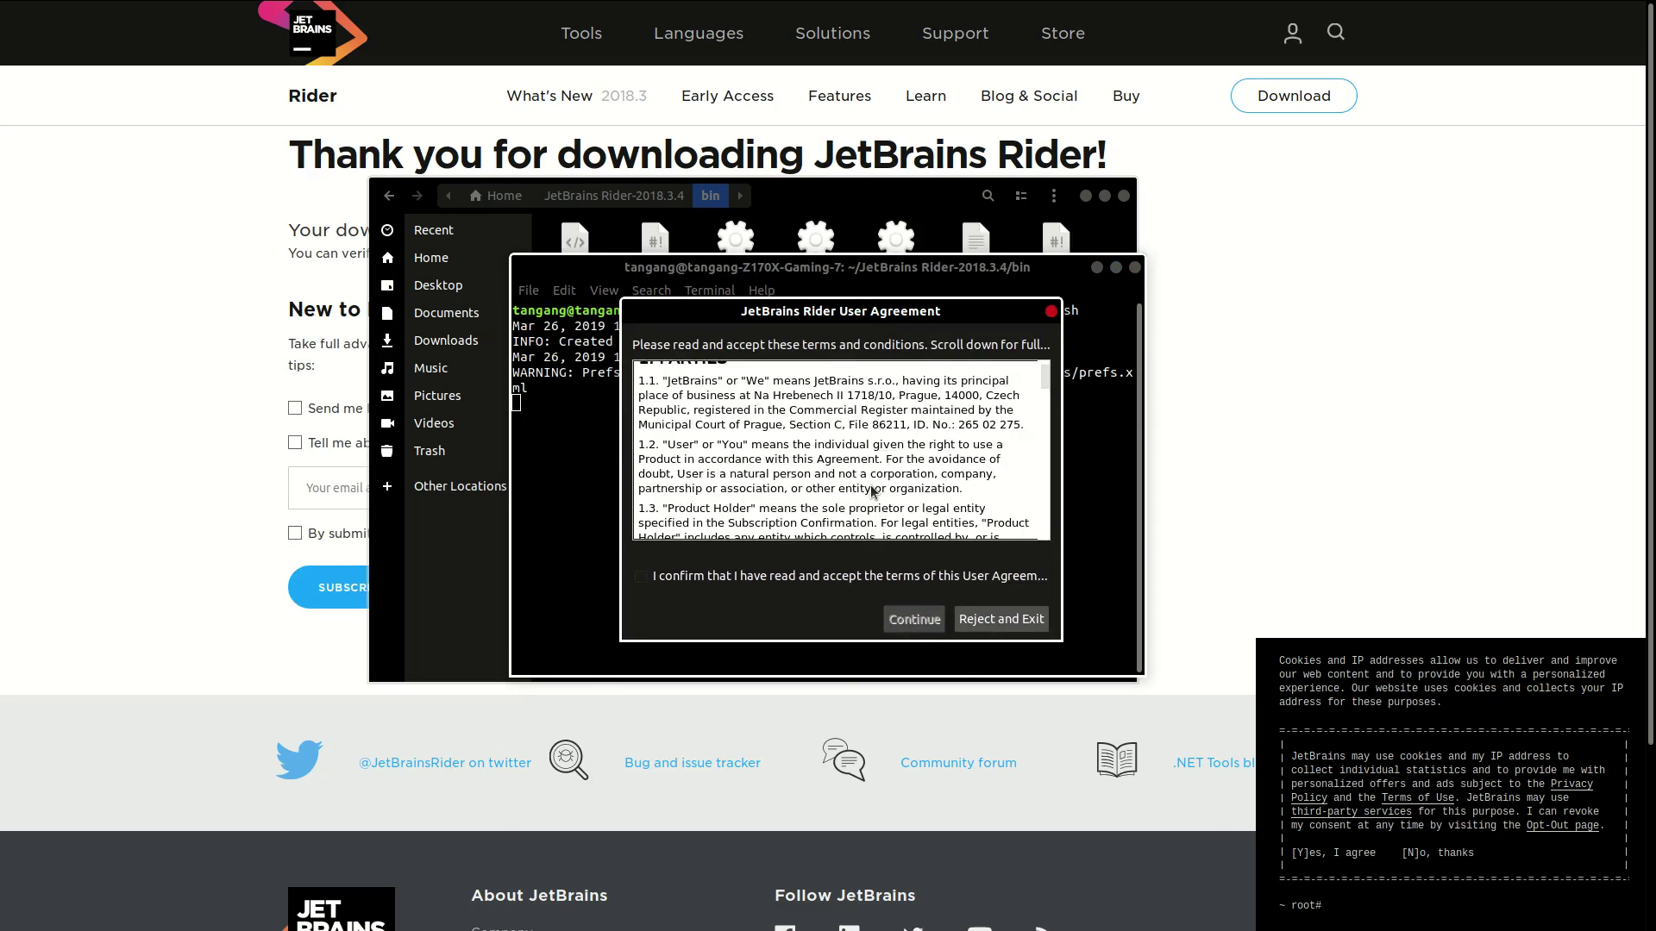
scroll(871, 493, "down", 15)
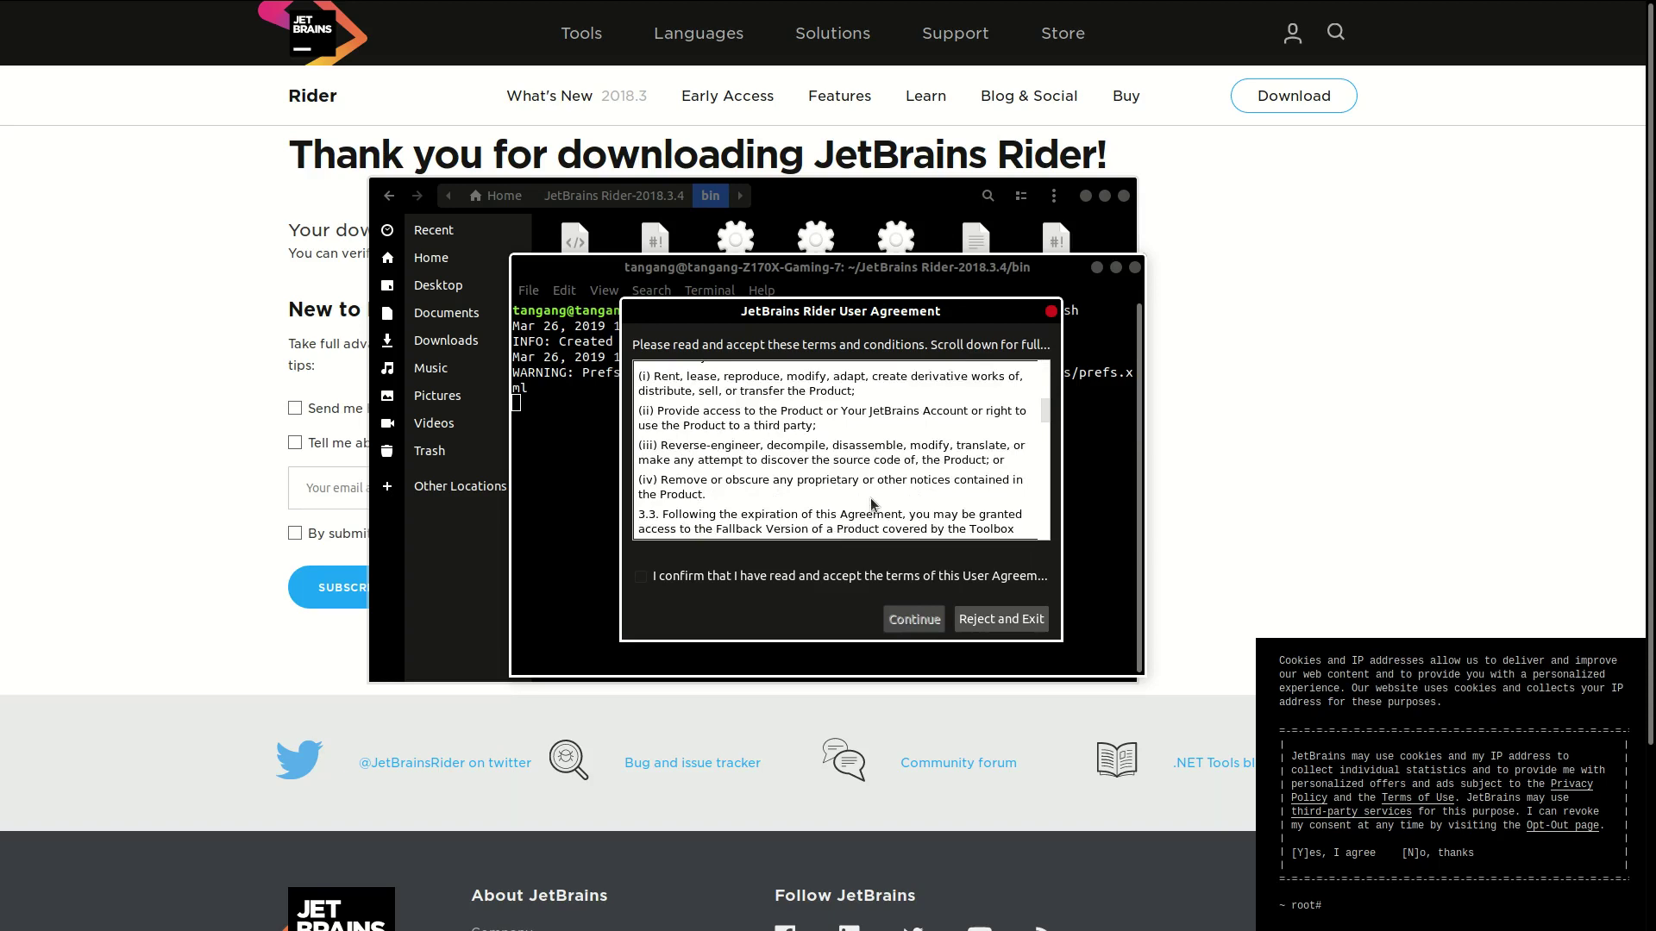
scroll(833, 517, "down", 2)
left_click(640, 576)
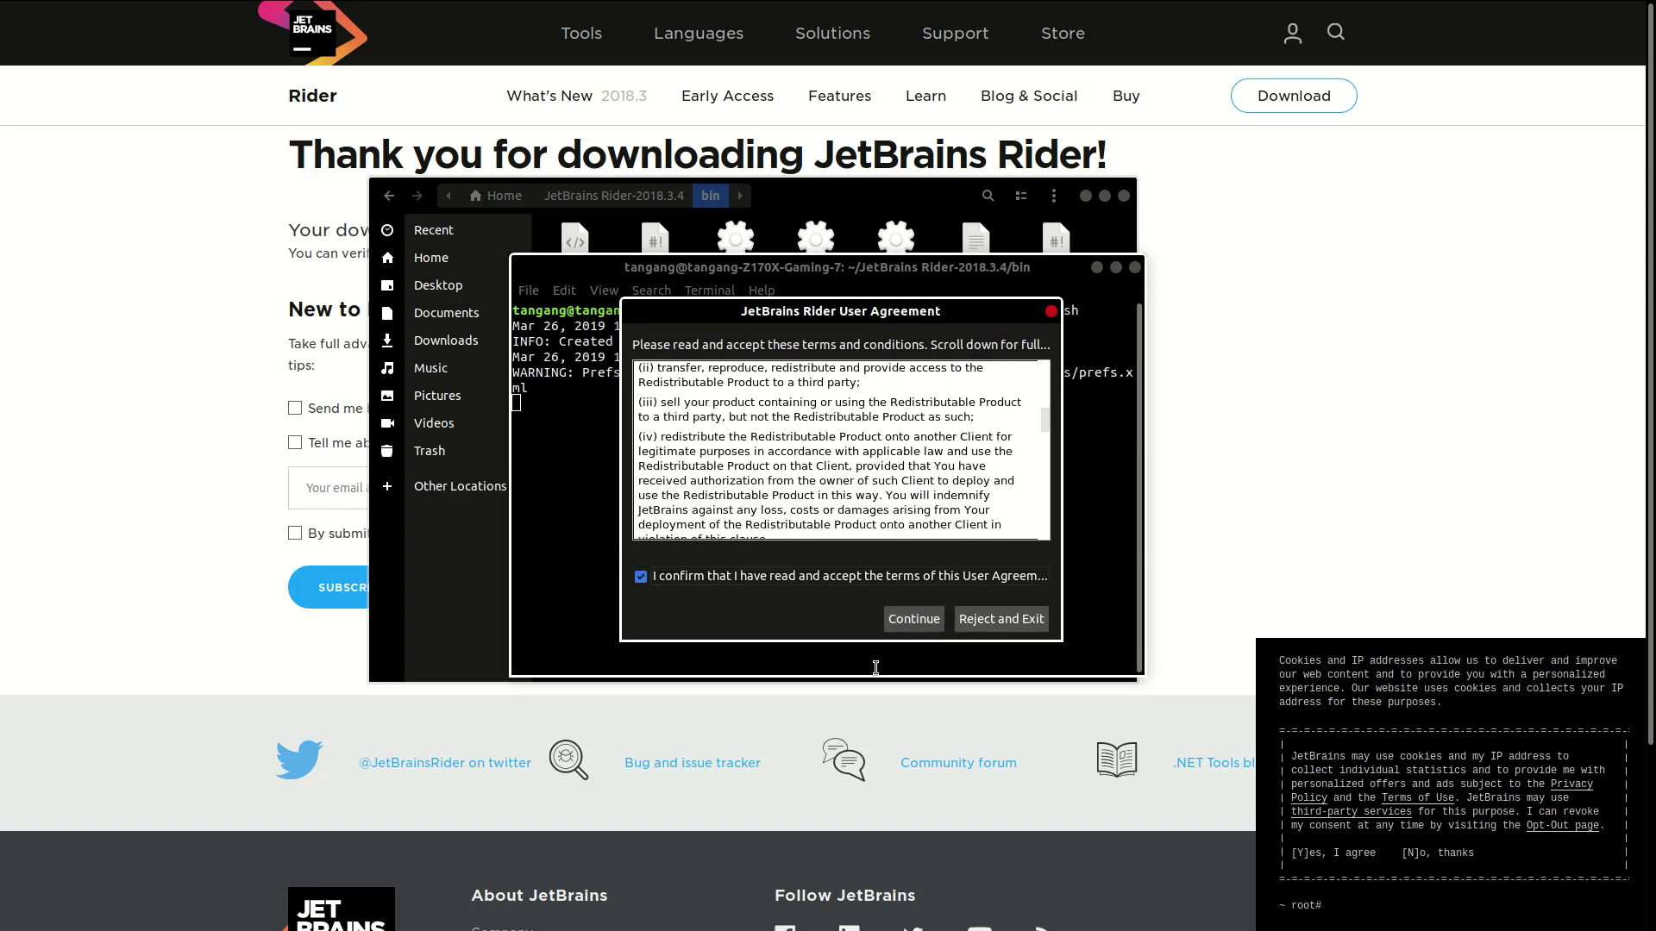
left_click(911, 619)
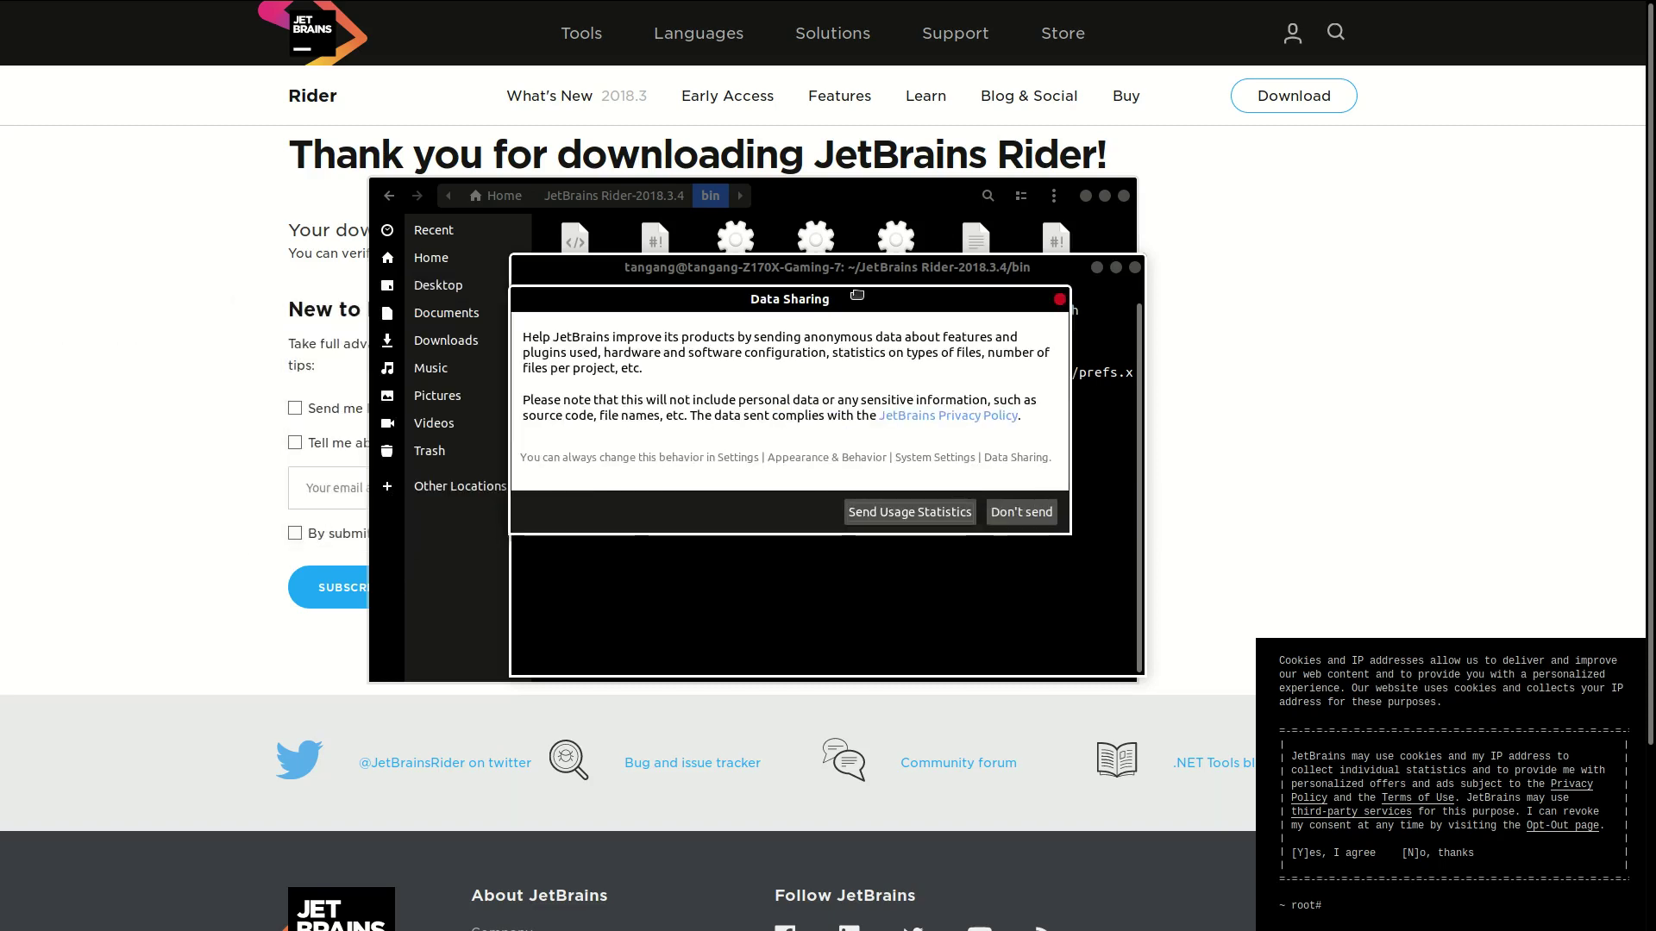
left_click(902, 523)
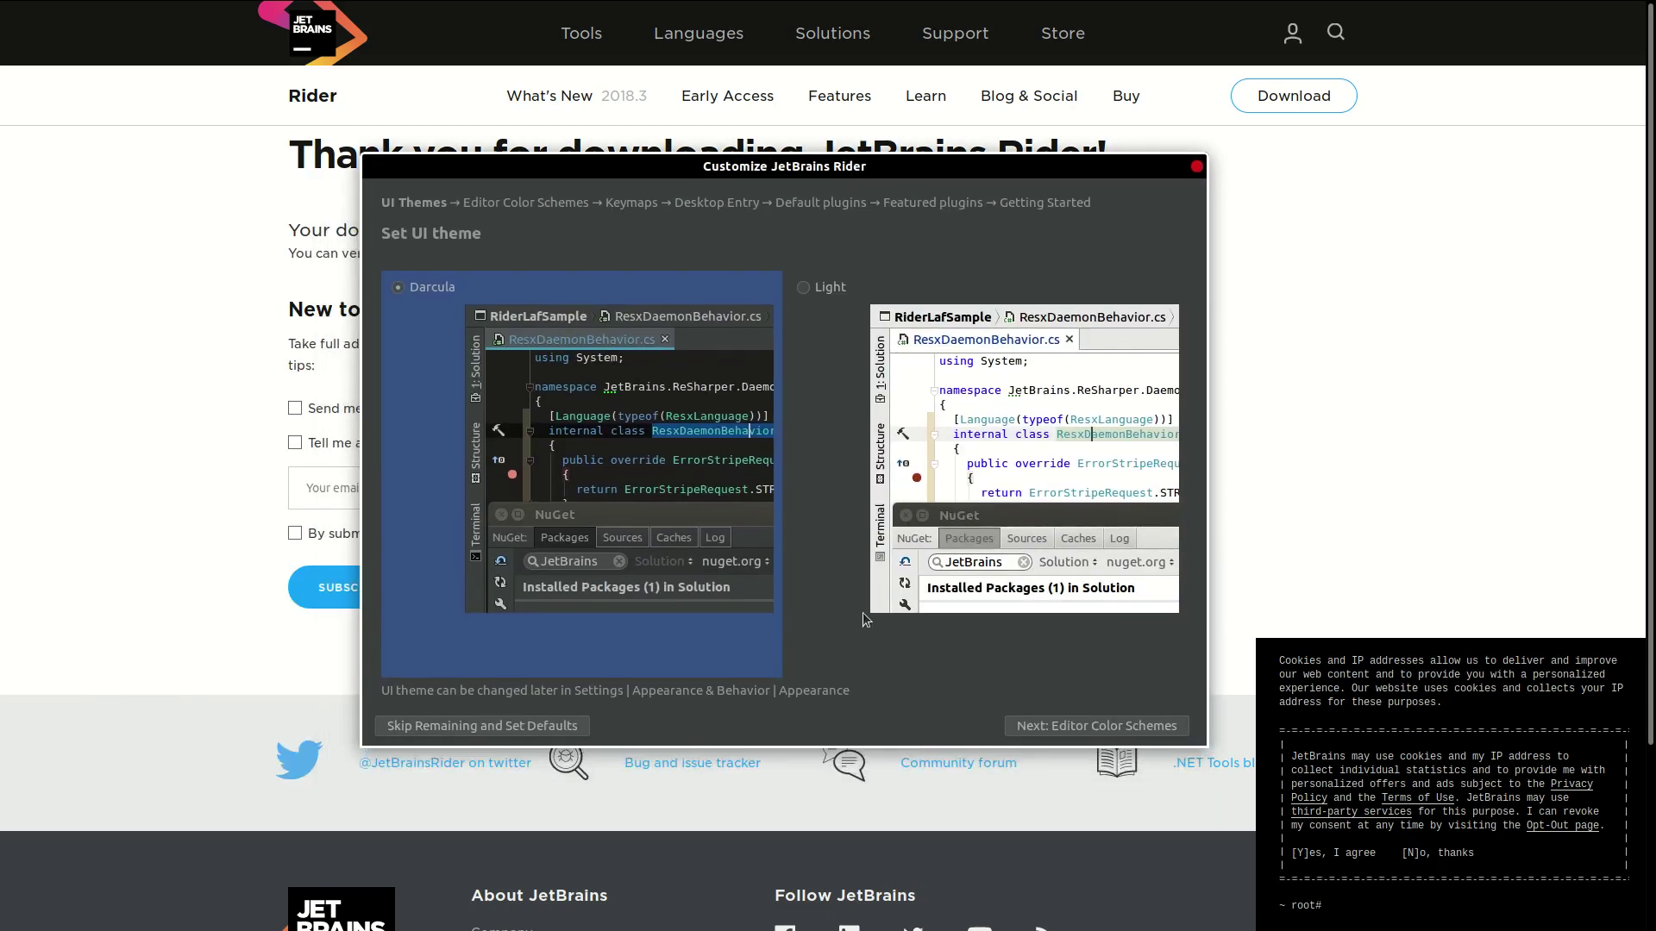
Step: Advance through the UI theme, editor color scheme, keymap and desktop entry pages to Default plugins
left_click(1086, 731)
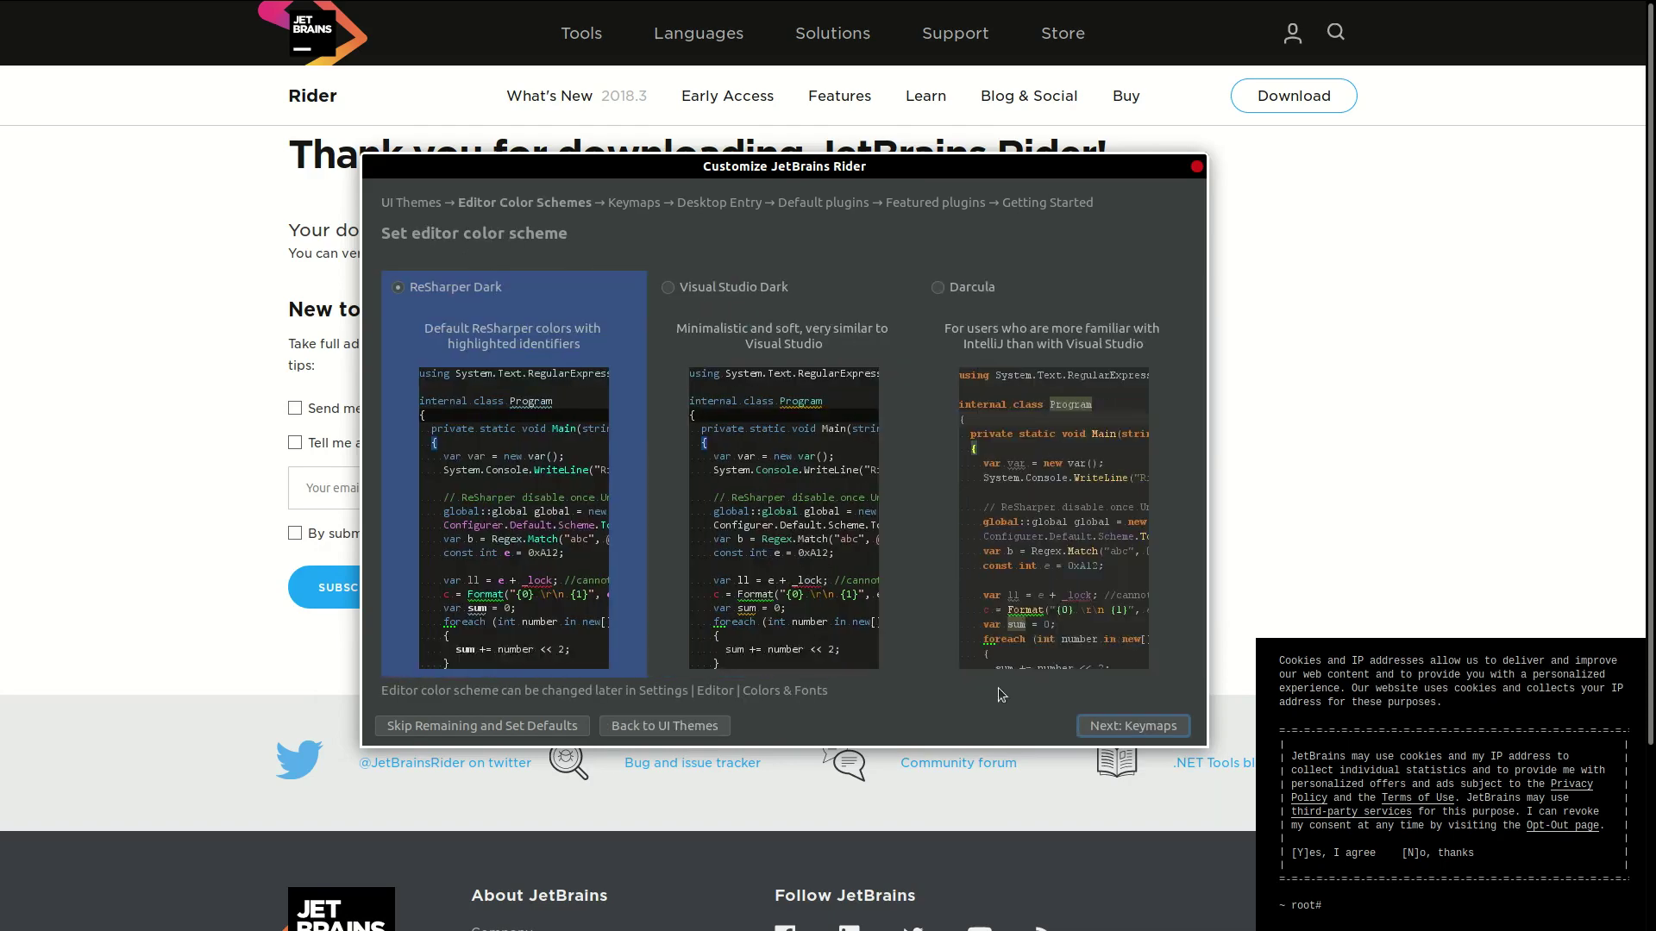
left_click(1150, 728)
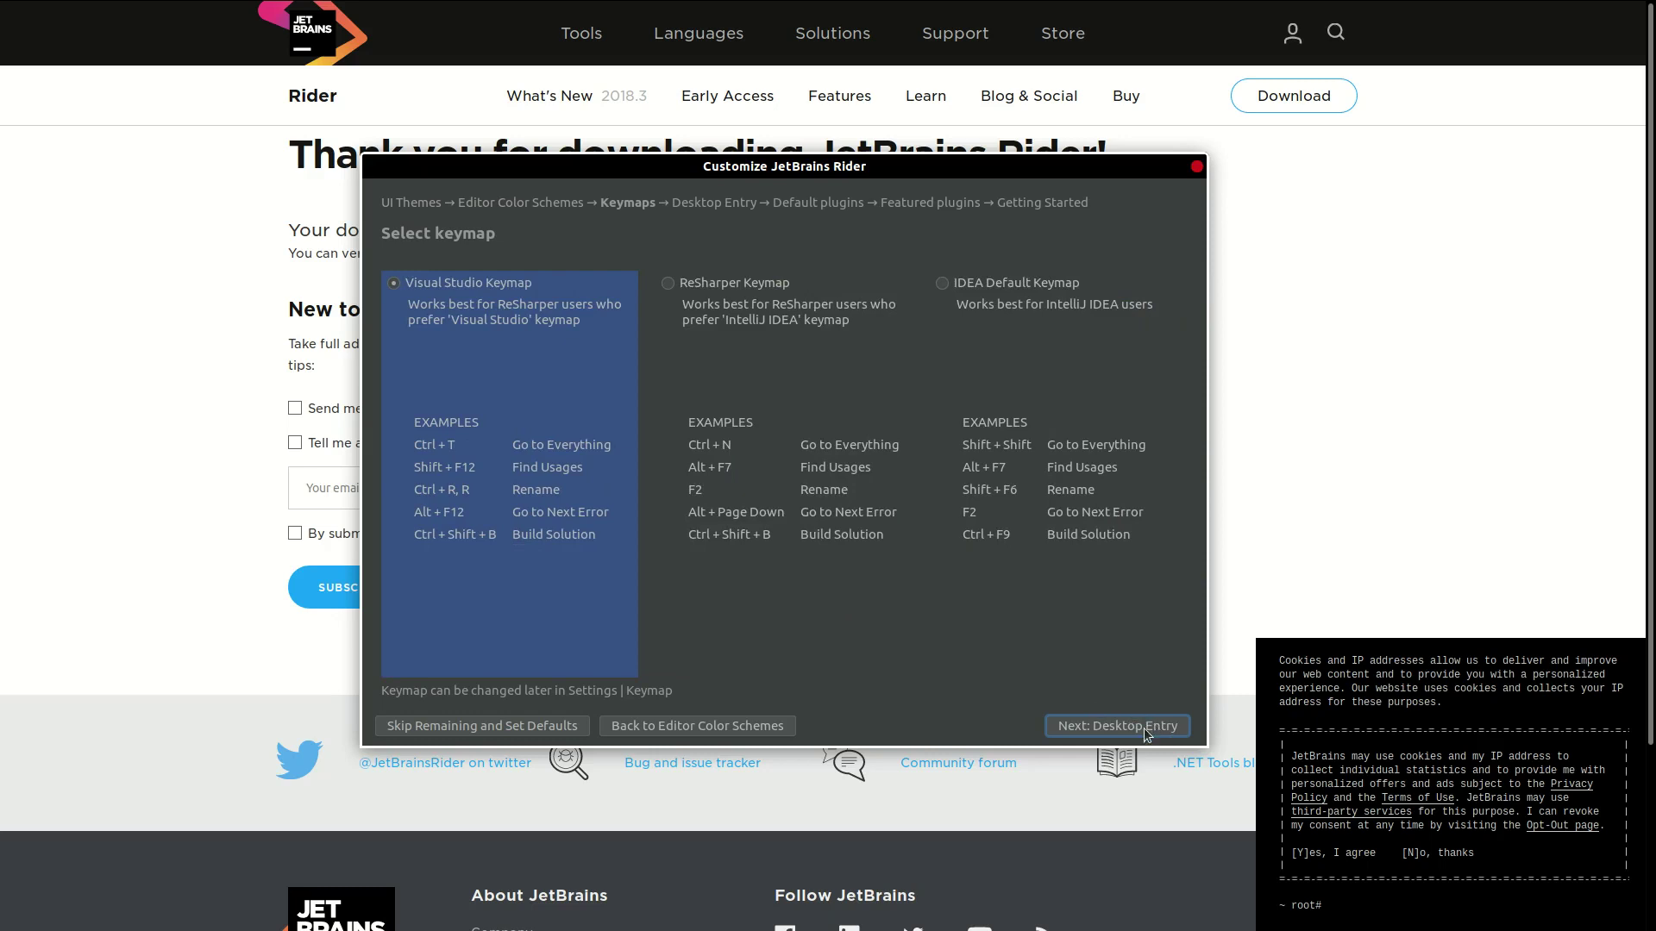
left_click(1121, 725)
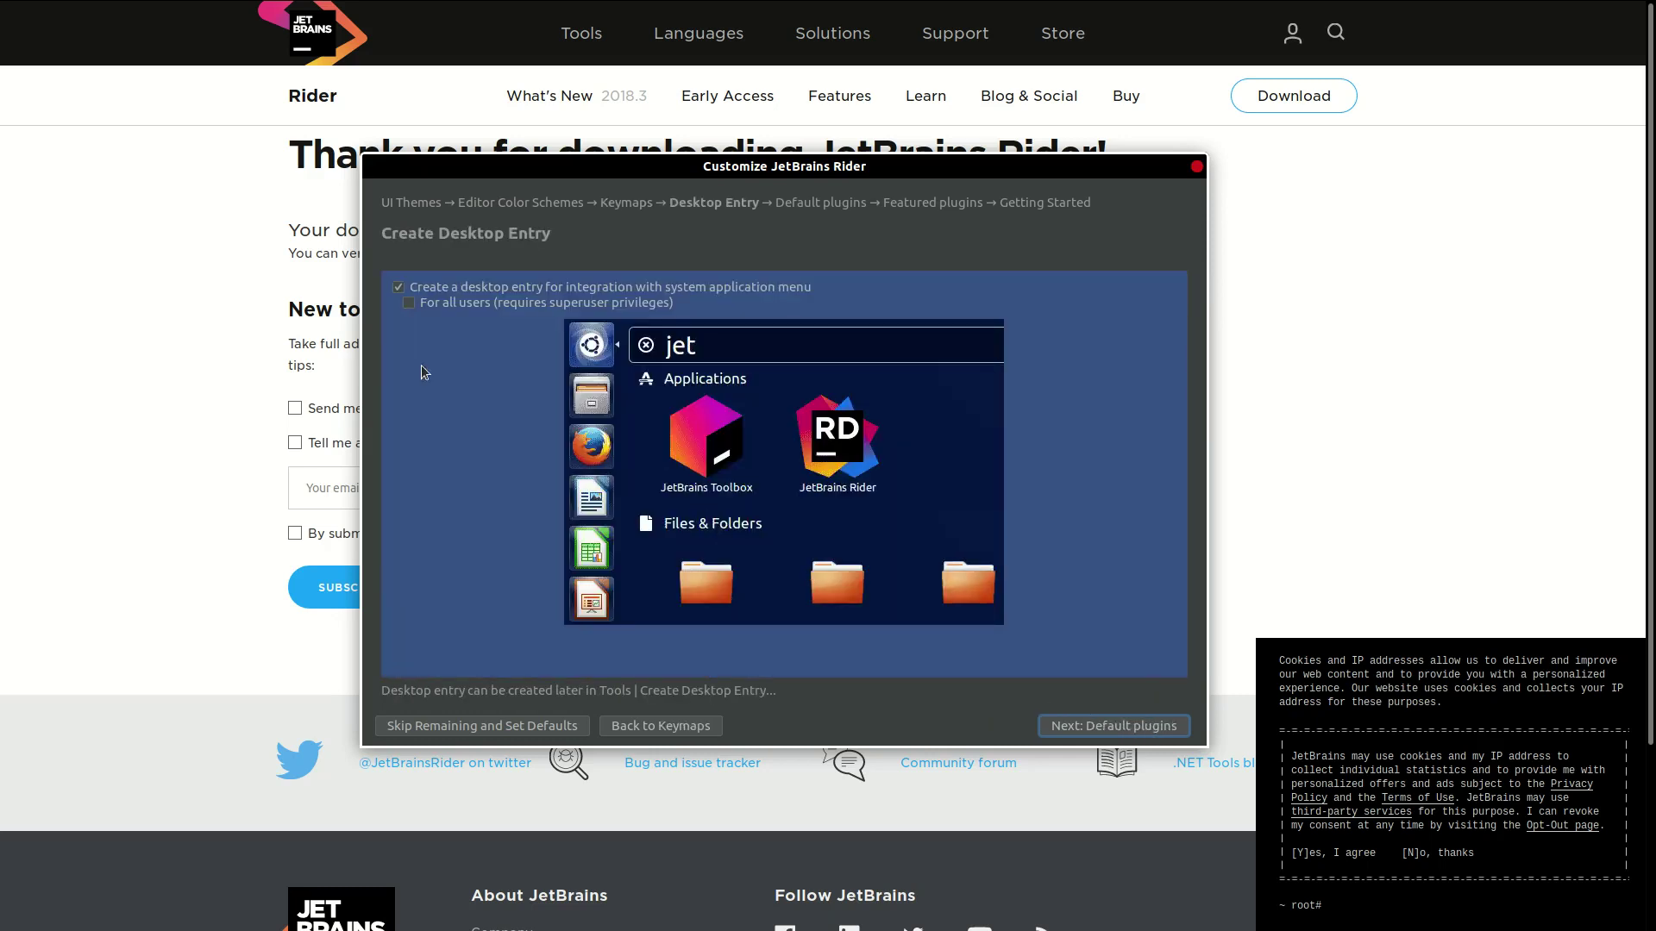
left_click(408, 303)
left_click(1114, 726)
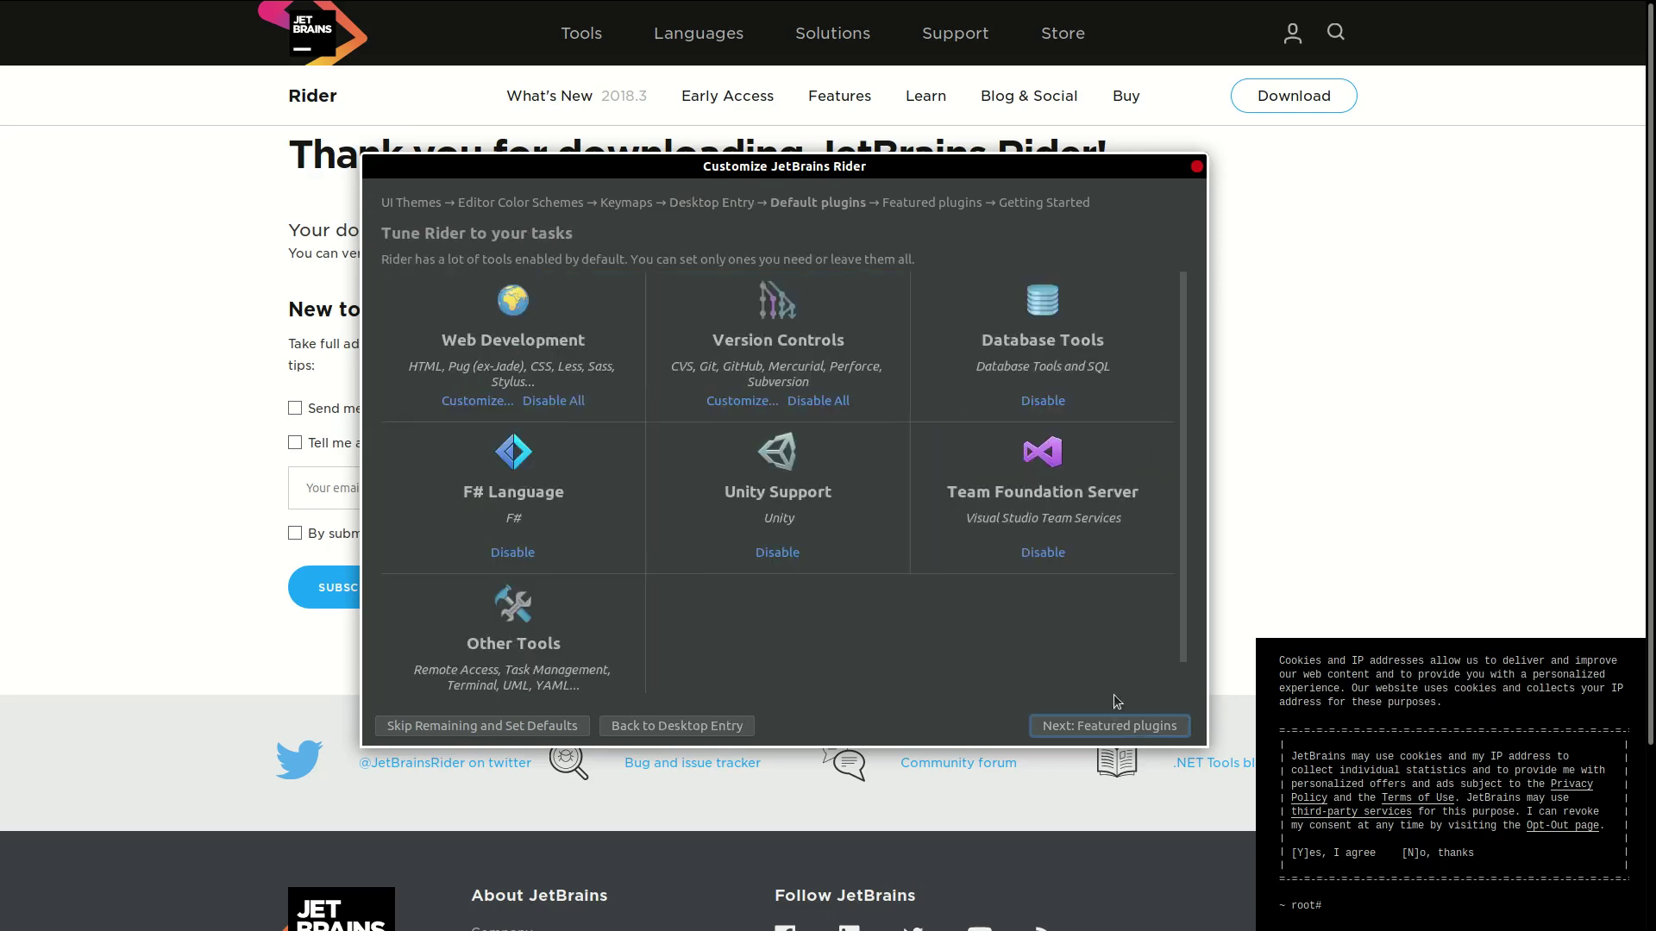
Step: Install the Python Community Edition and Kubernetes featured plugins and start using JetBrains Rider
left_click(1109, 725)
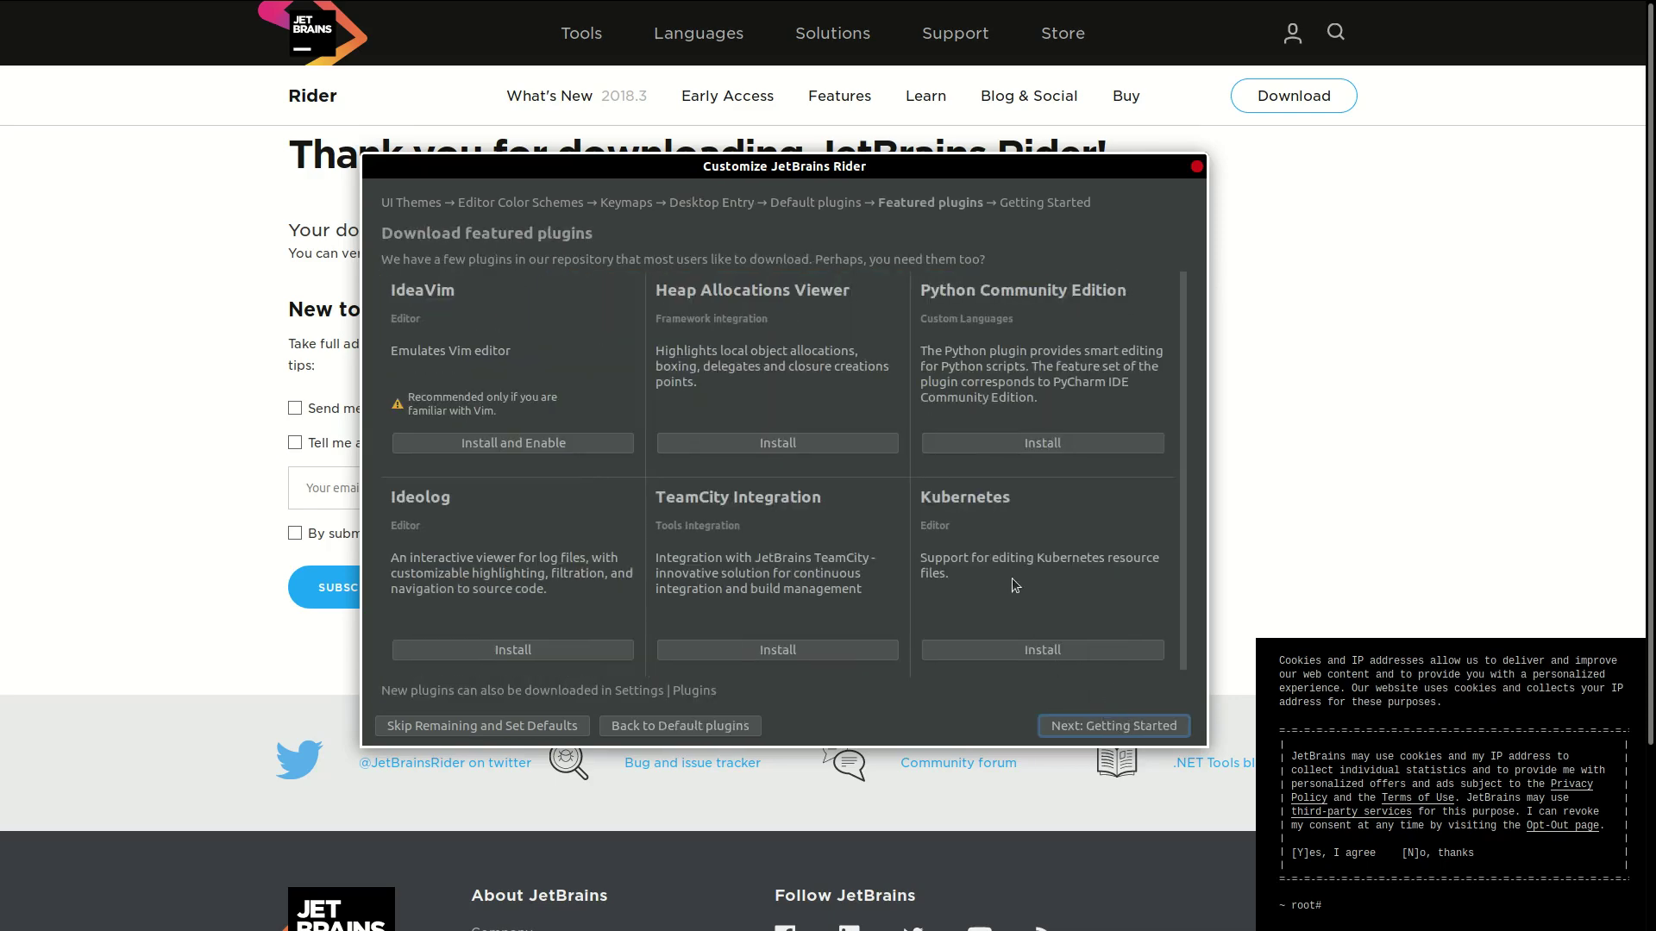
left_click(993, 444)
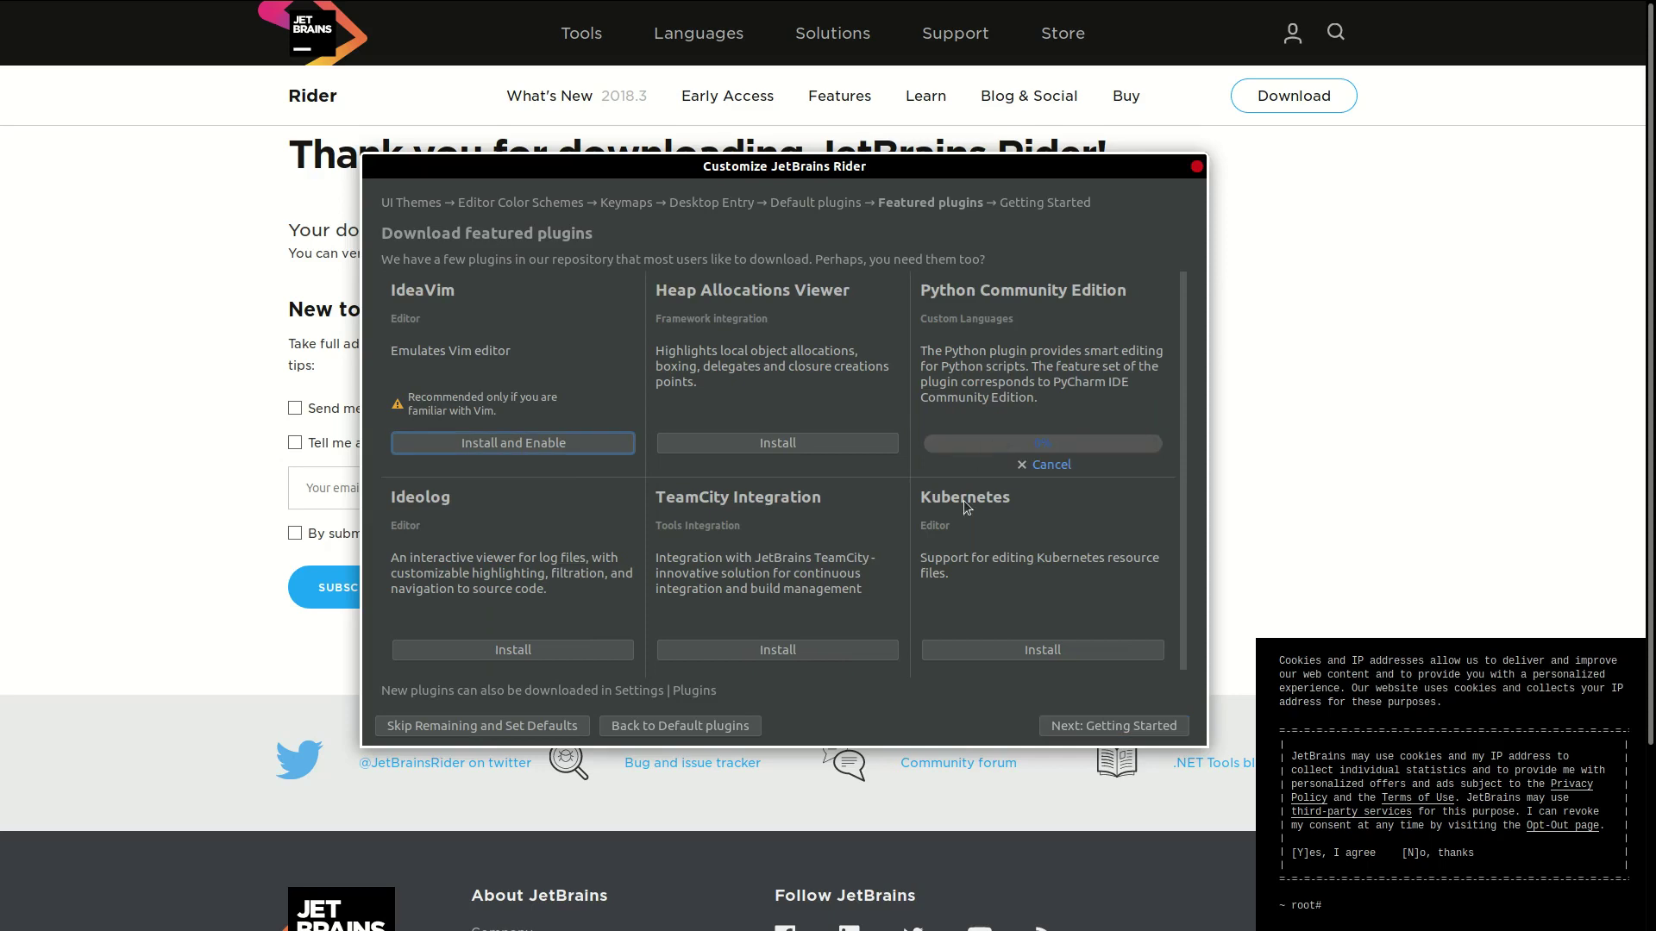
left_click(978, 648)
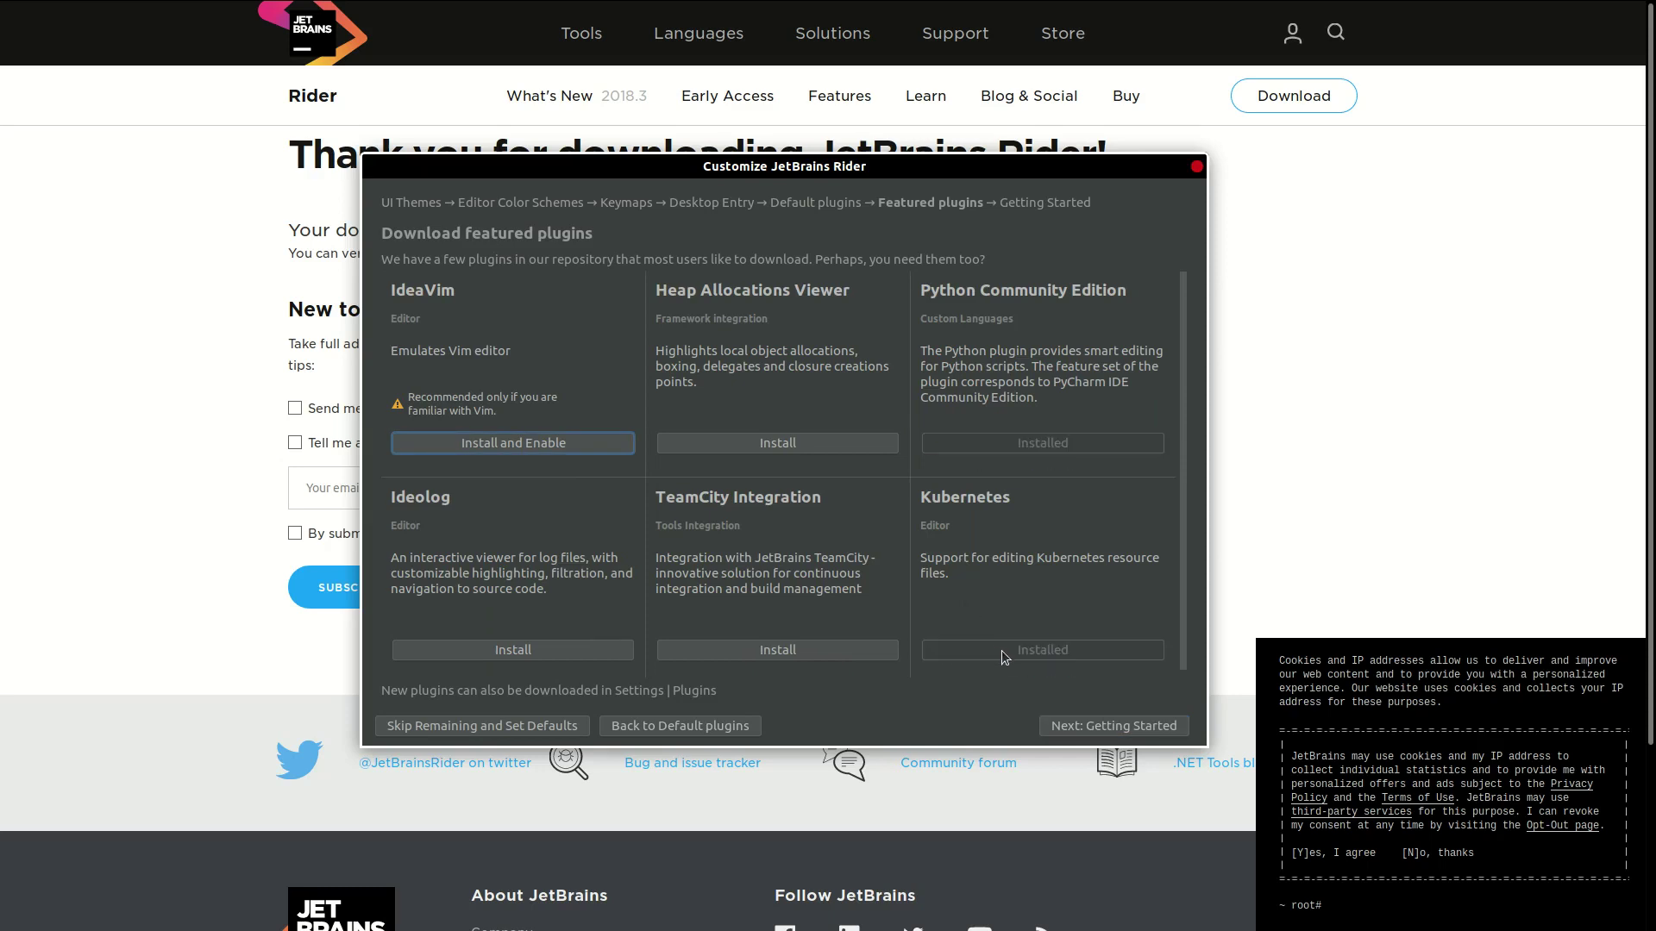
left_click(1145, 725)
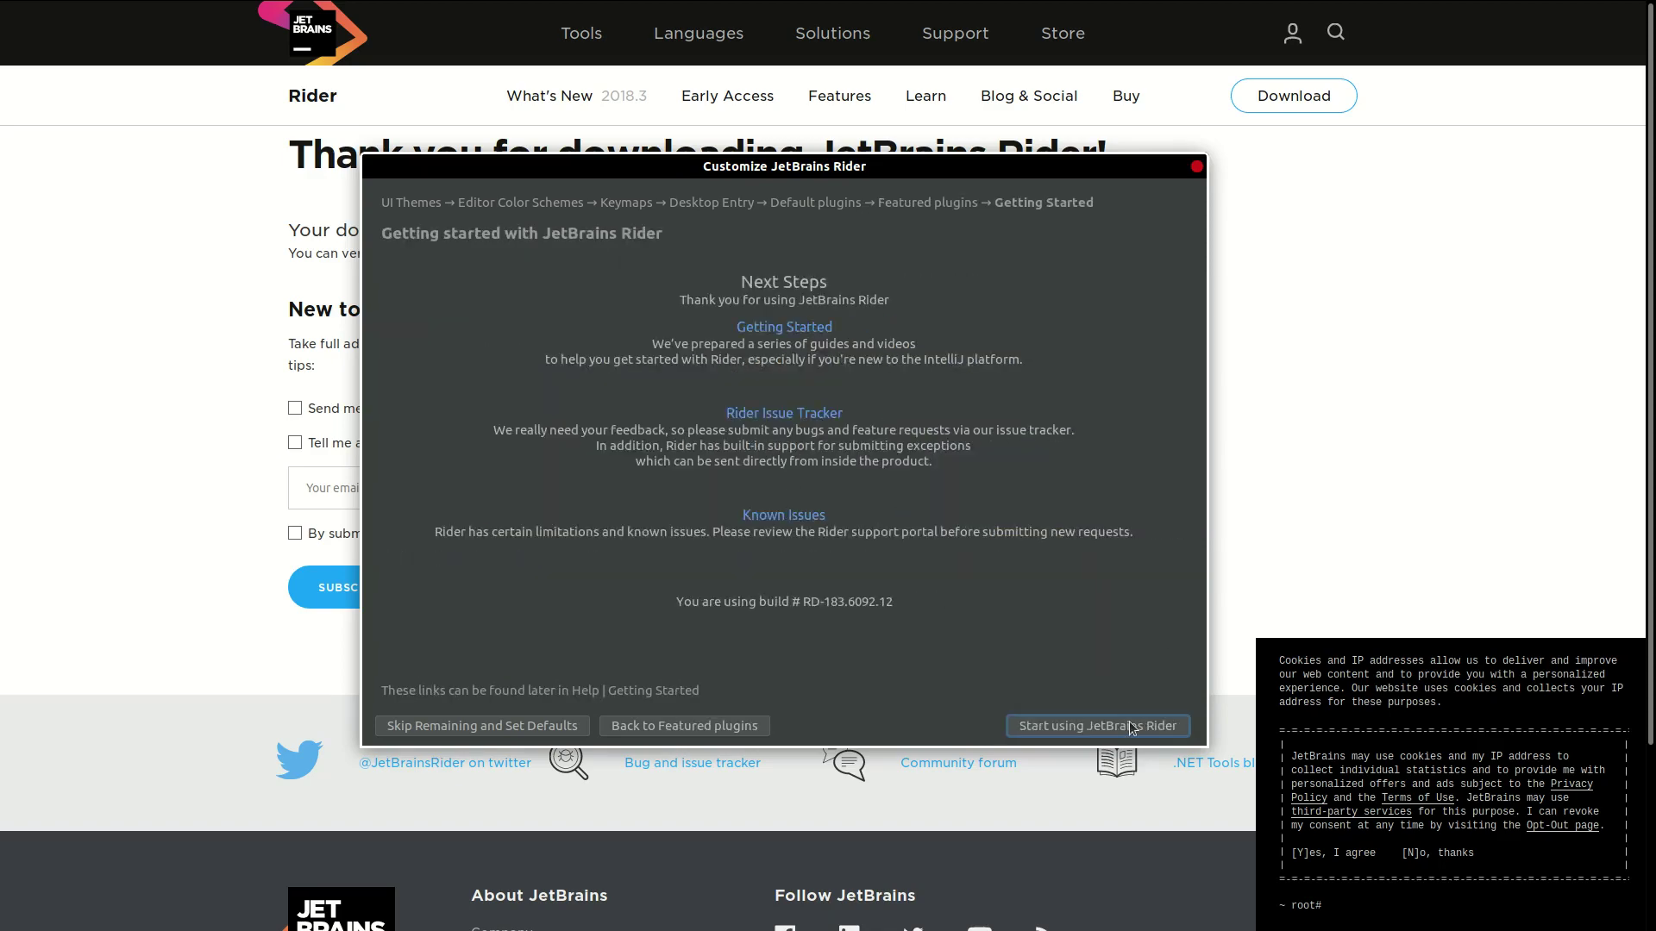
left_click(1133, 729)
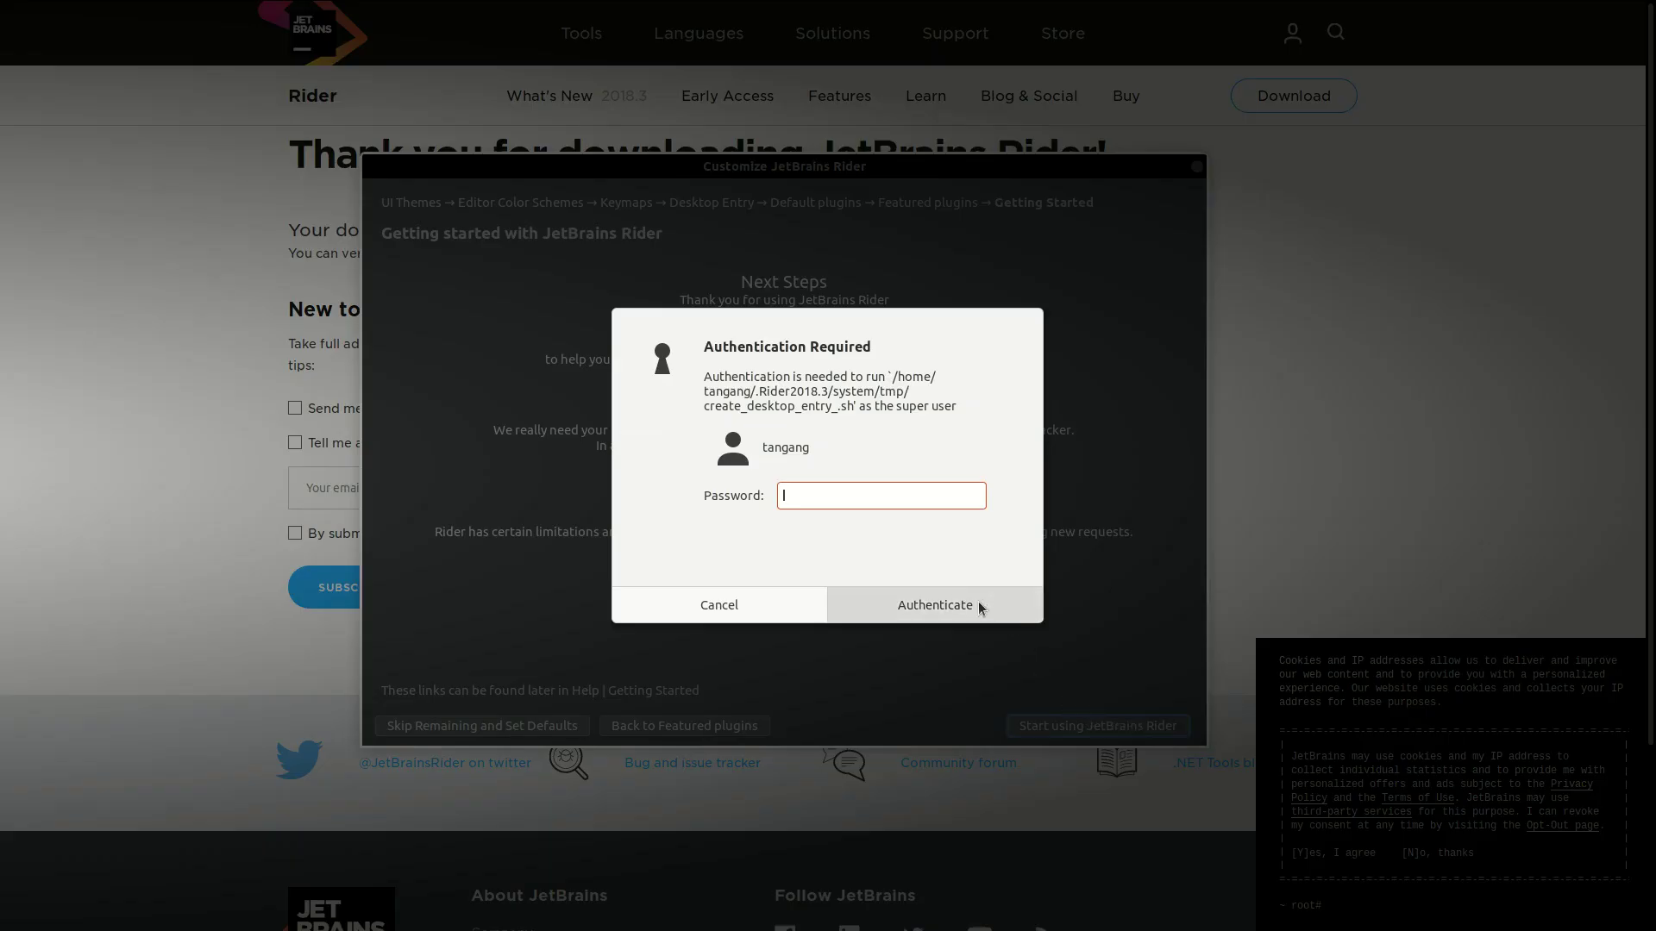
Step: Enter the account password to authorise the desktop entry, then reposition the License Activation dialog
type("•••••••••")
left_click(978, 602)
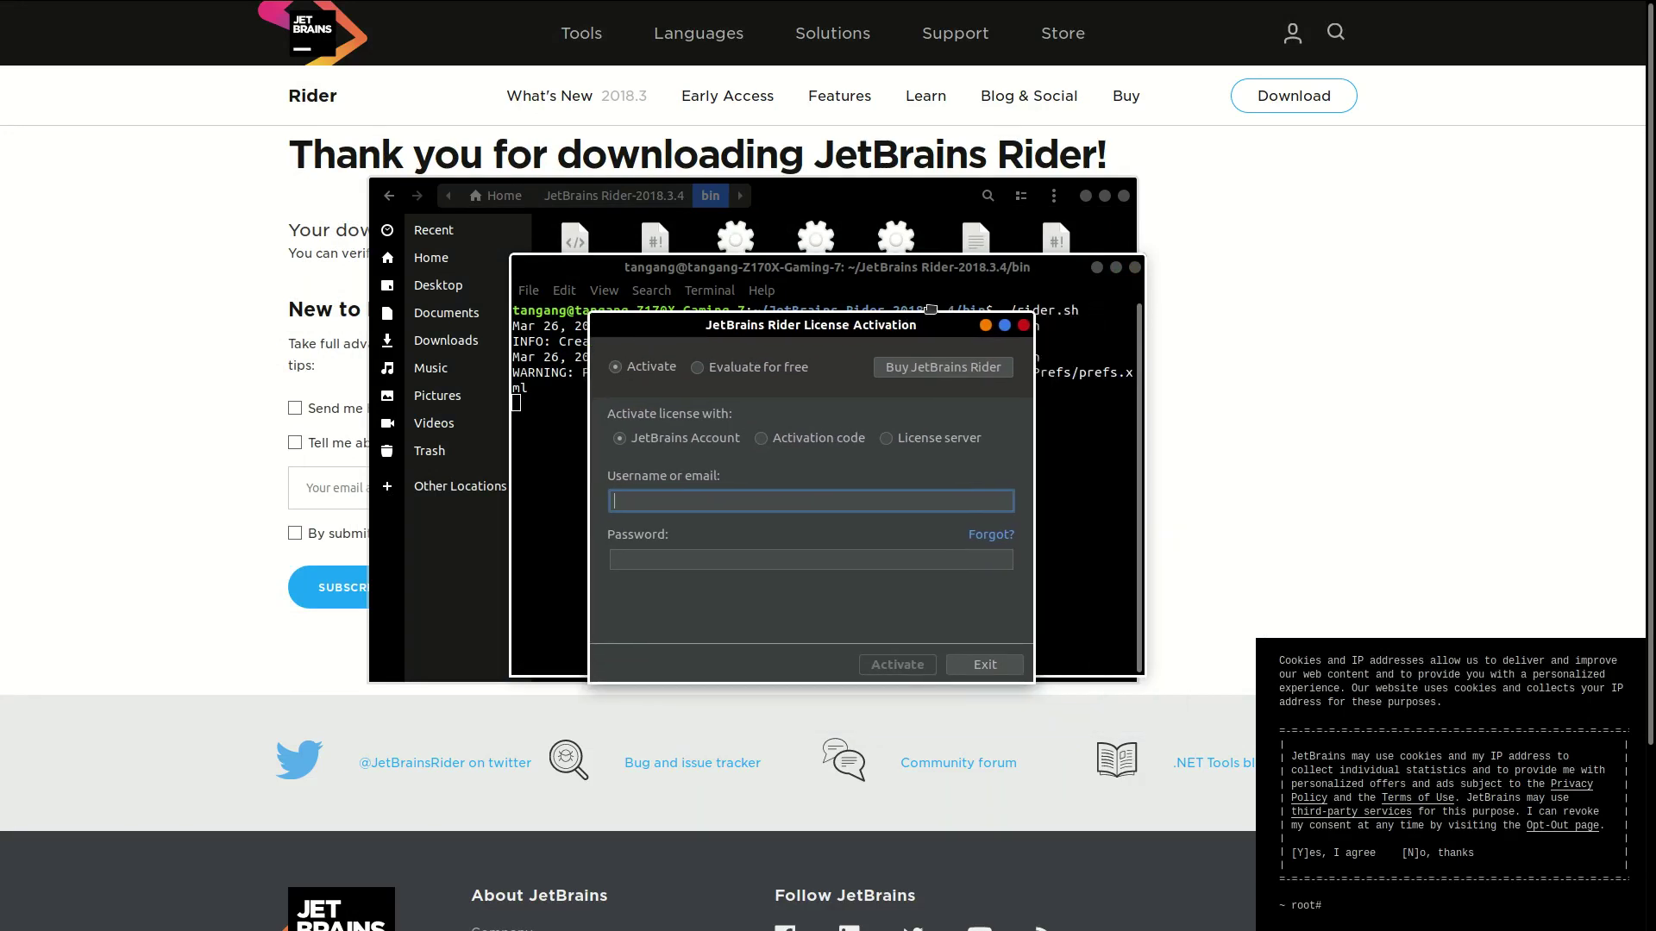
mouse_move(930, 308)
left_mouse_down()
mouse_move(878, 276)
mouse_move(962, 269)
mouse_move(955, 294)
left_mouse_up()
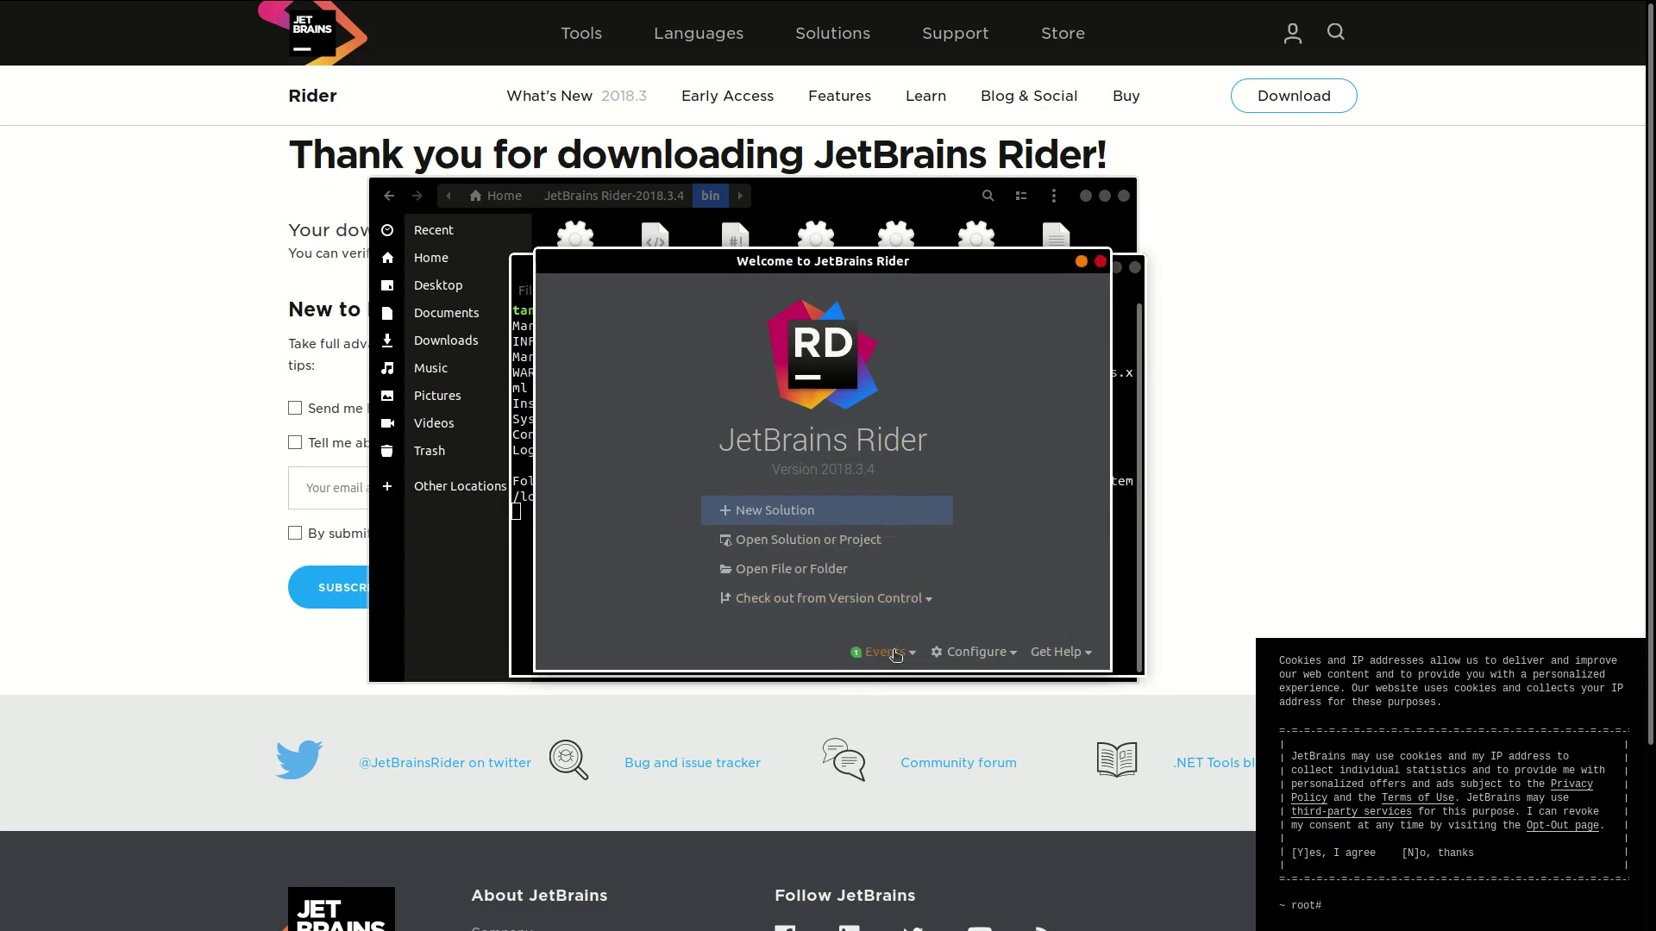
Step: Look through the Rider welcome screen's Configure options, then dismiss the list
mouse_move(896, 655)
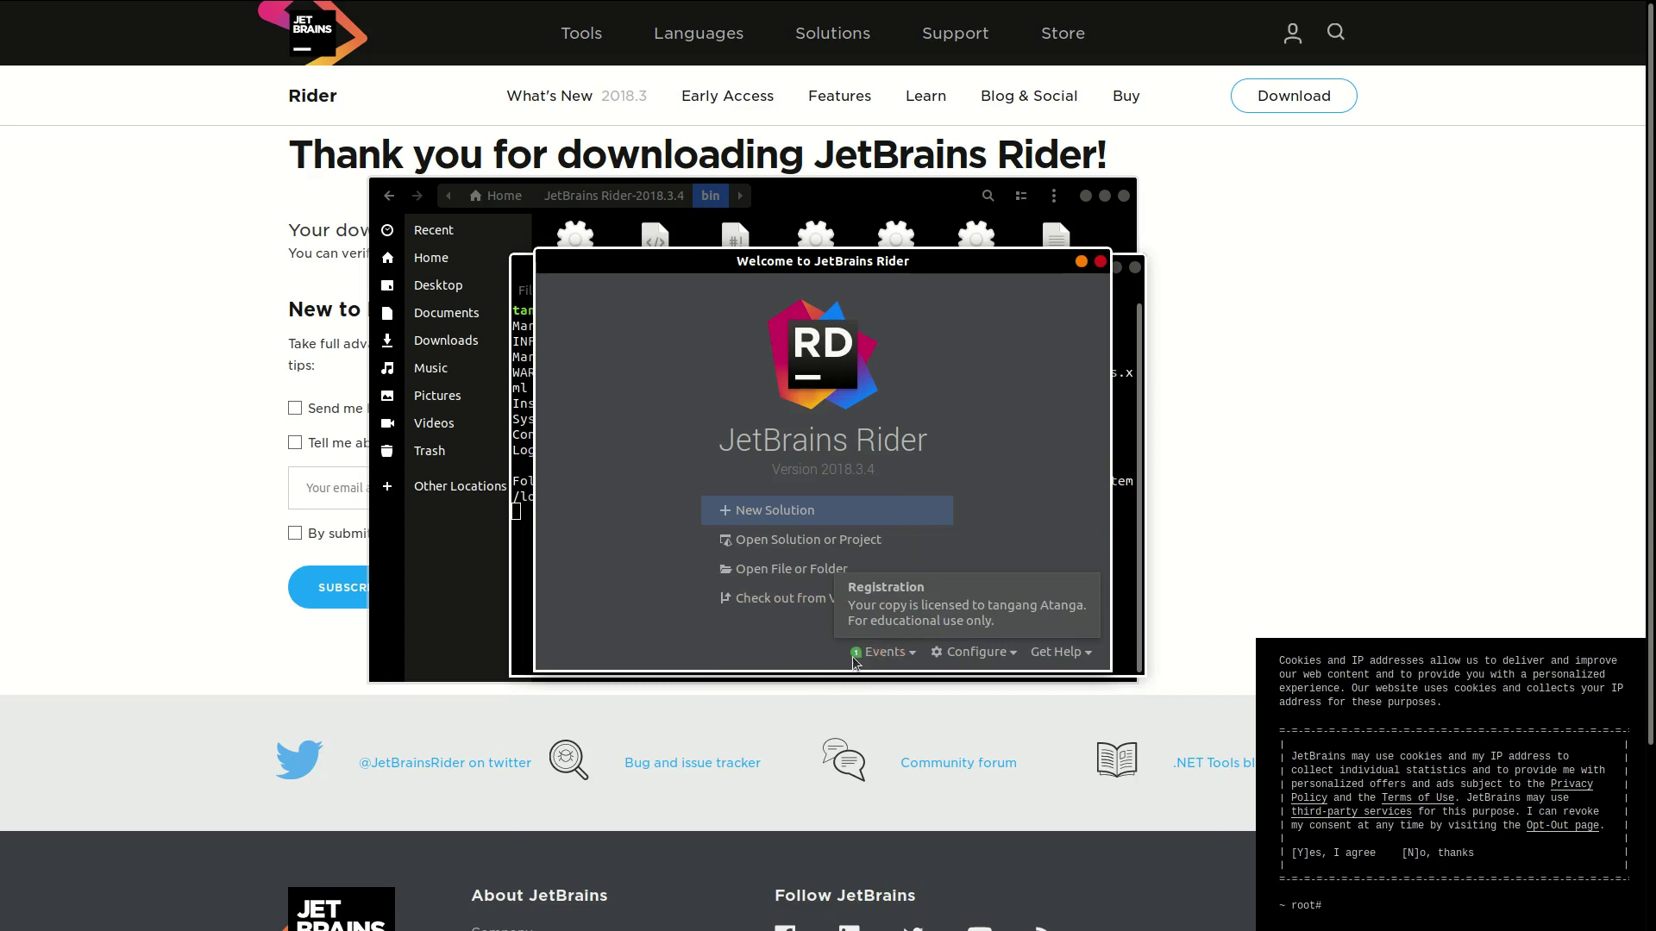
left_click(963, 657)
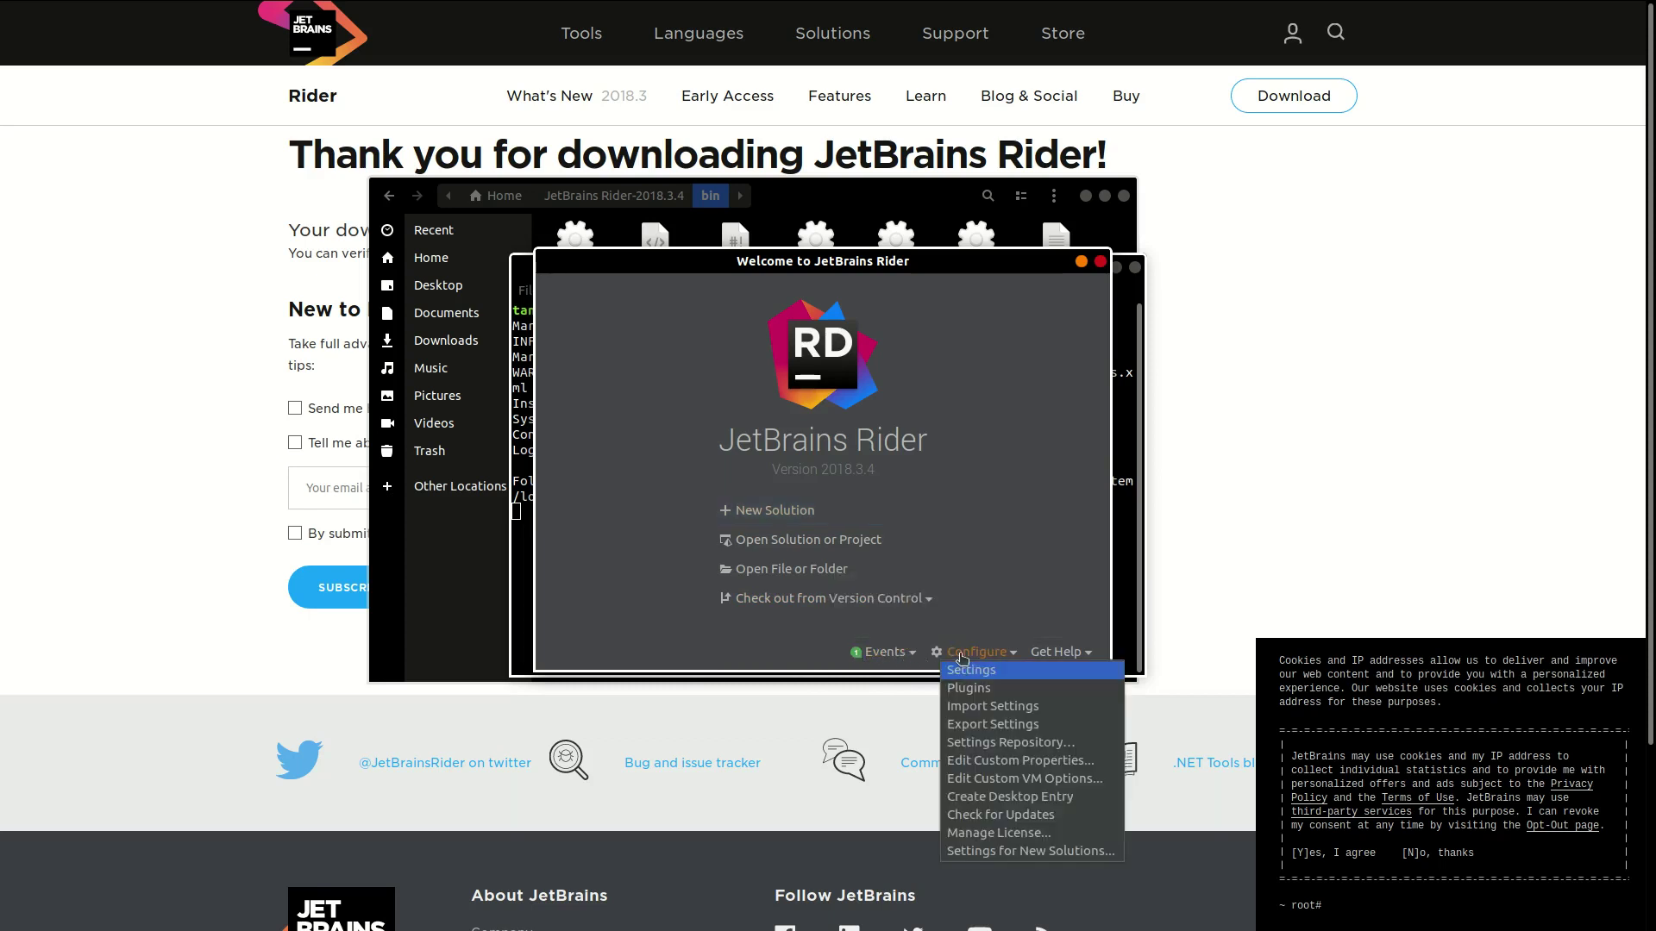
key("Down")
key("Down")
key("Down")
key("Up")
key("Up")
key("Up")
key("Up")
key("Down")
key("Down")
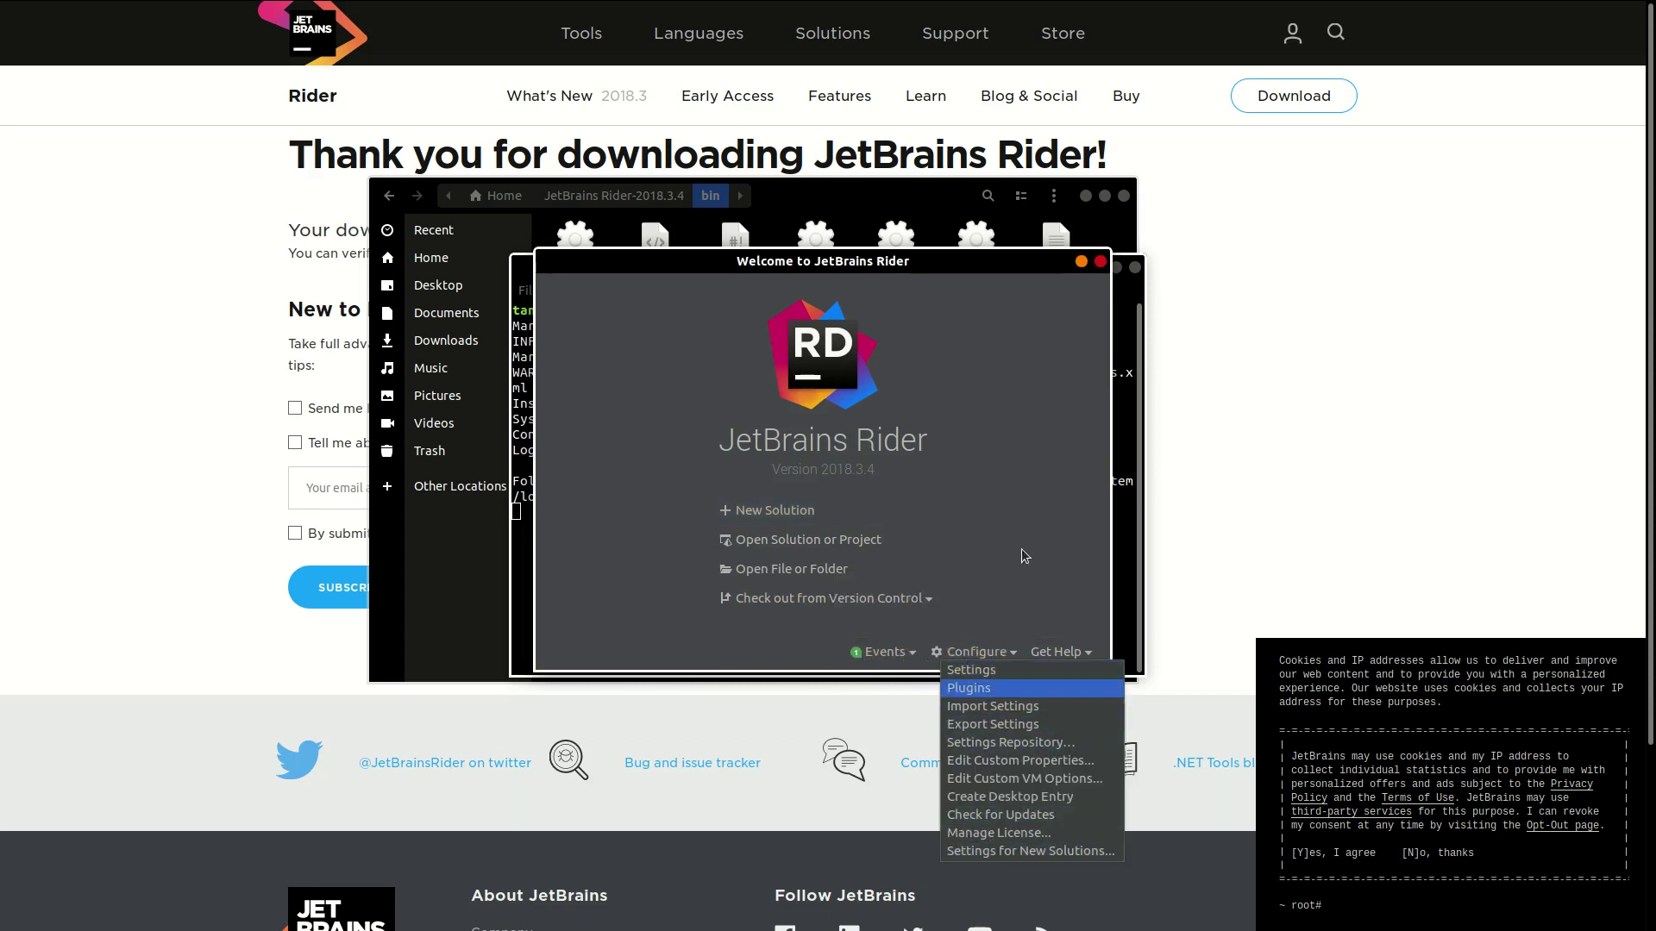
key("Escape")
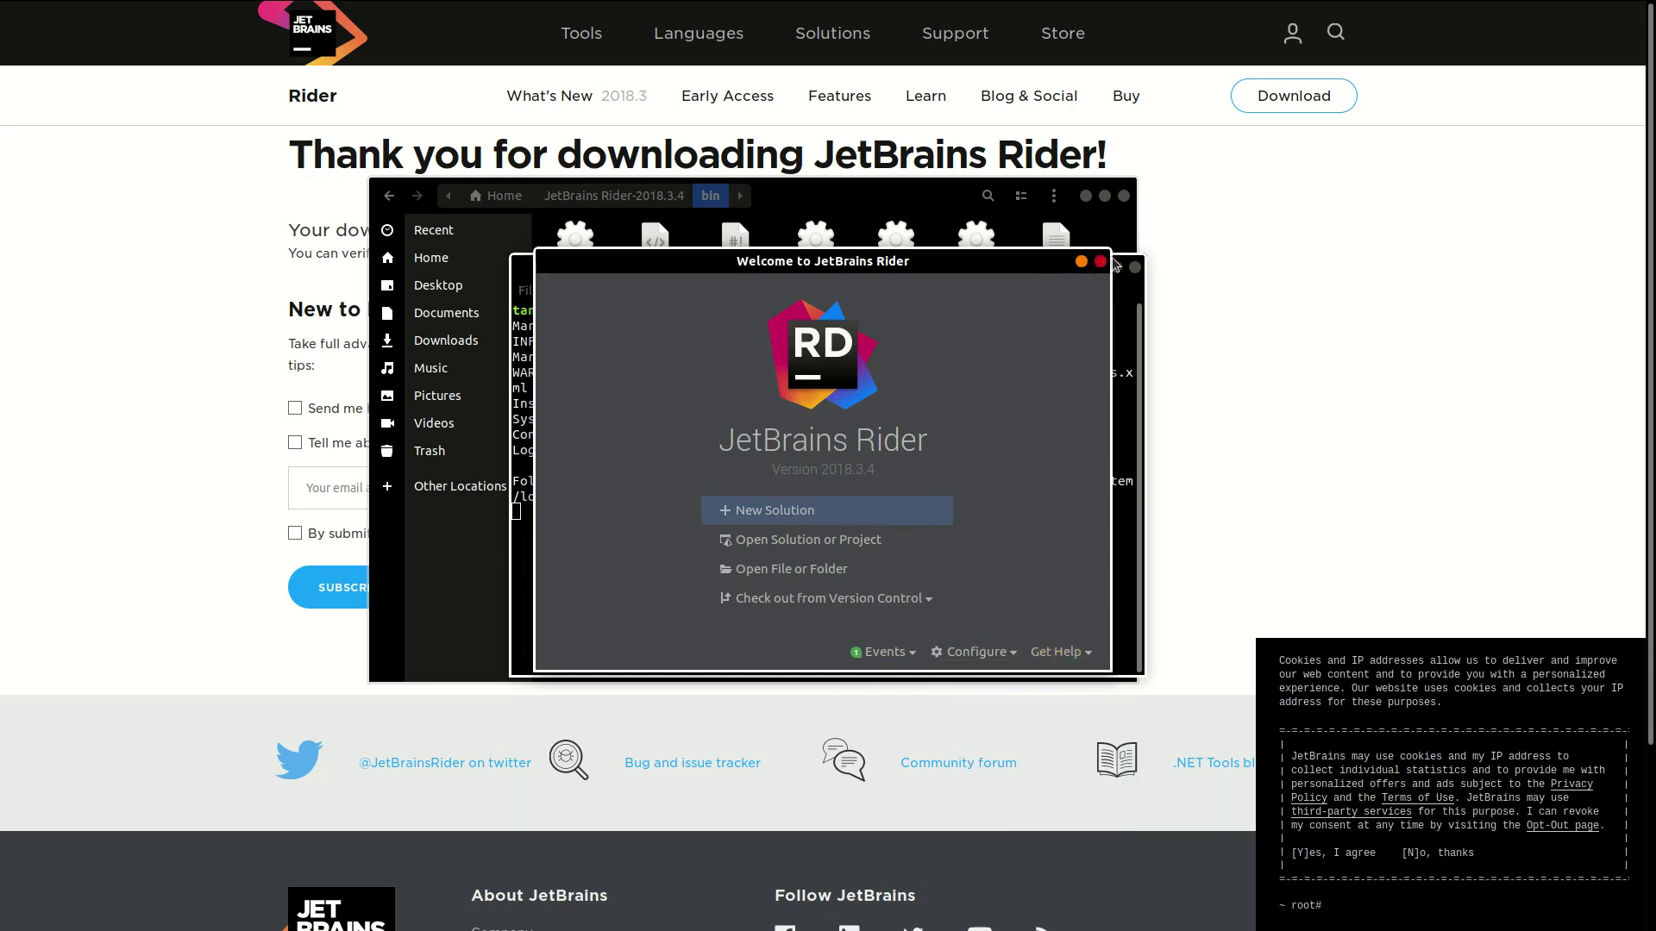
Step: Close the Rider welcome window and the launch terminal, returning to the Unity Editor
left_click(1099, 262)
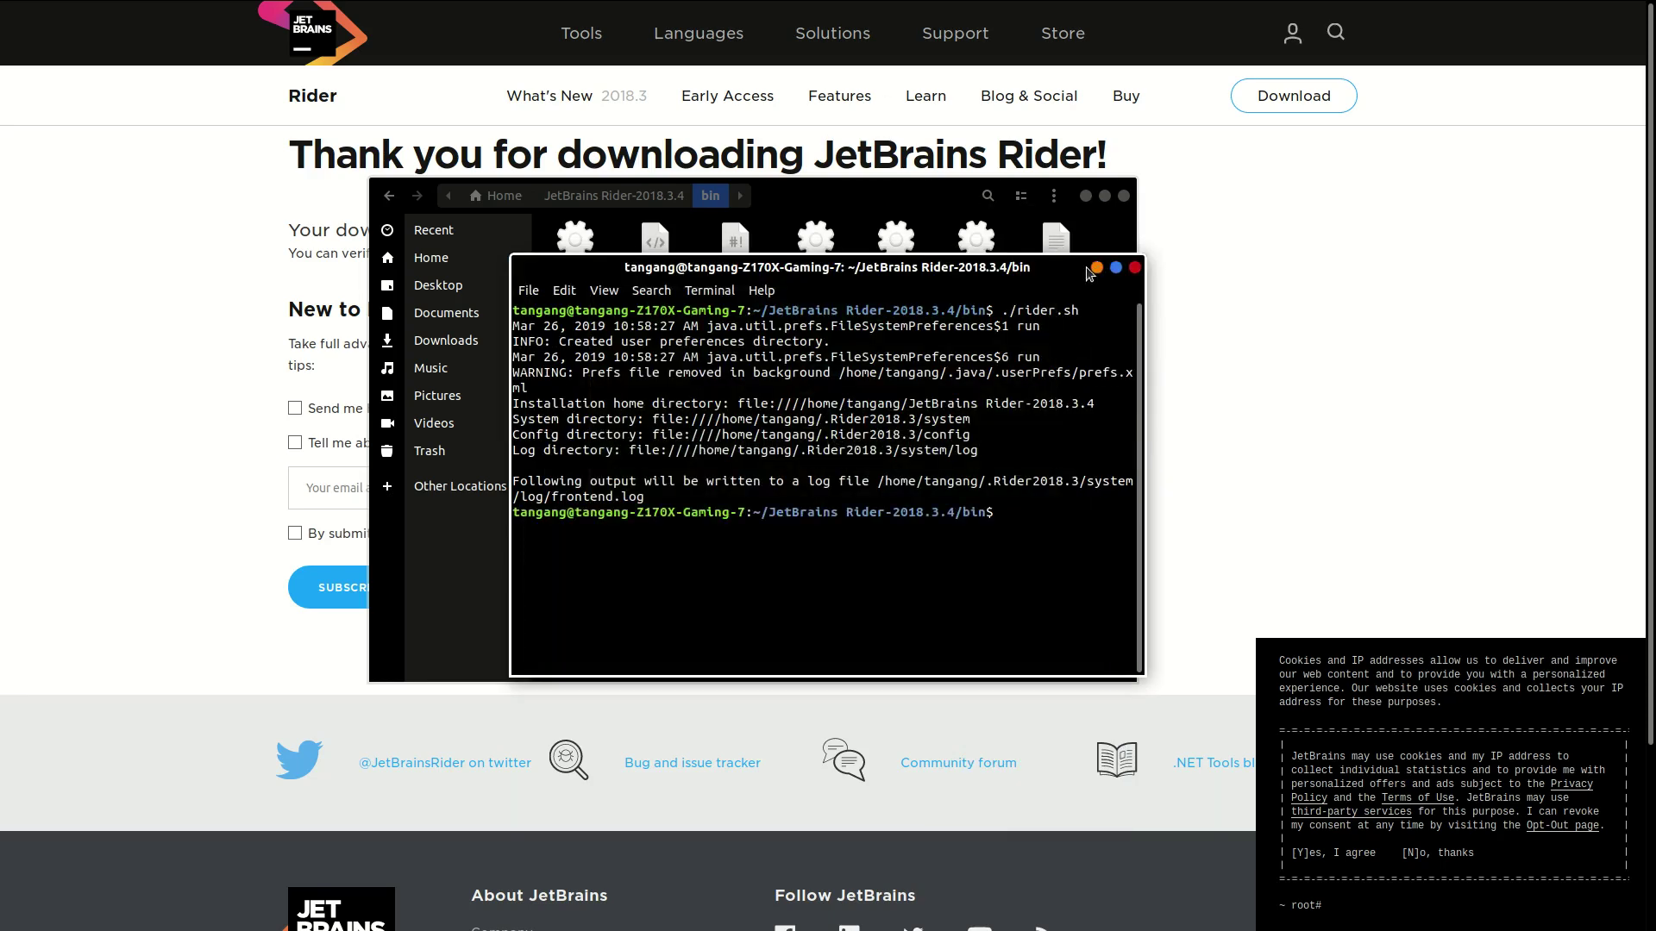
left_click(1137, 268)
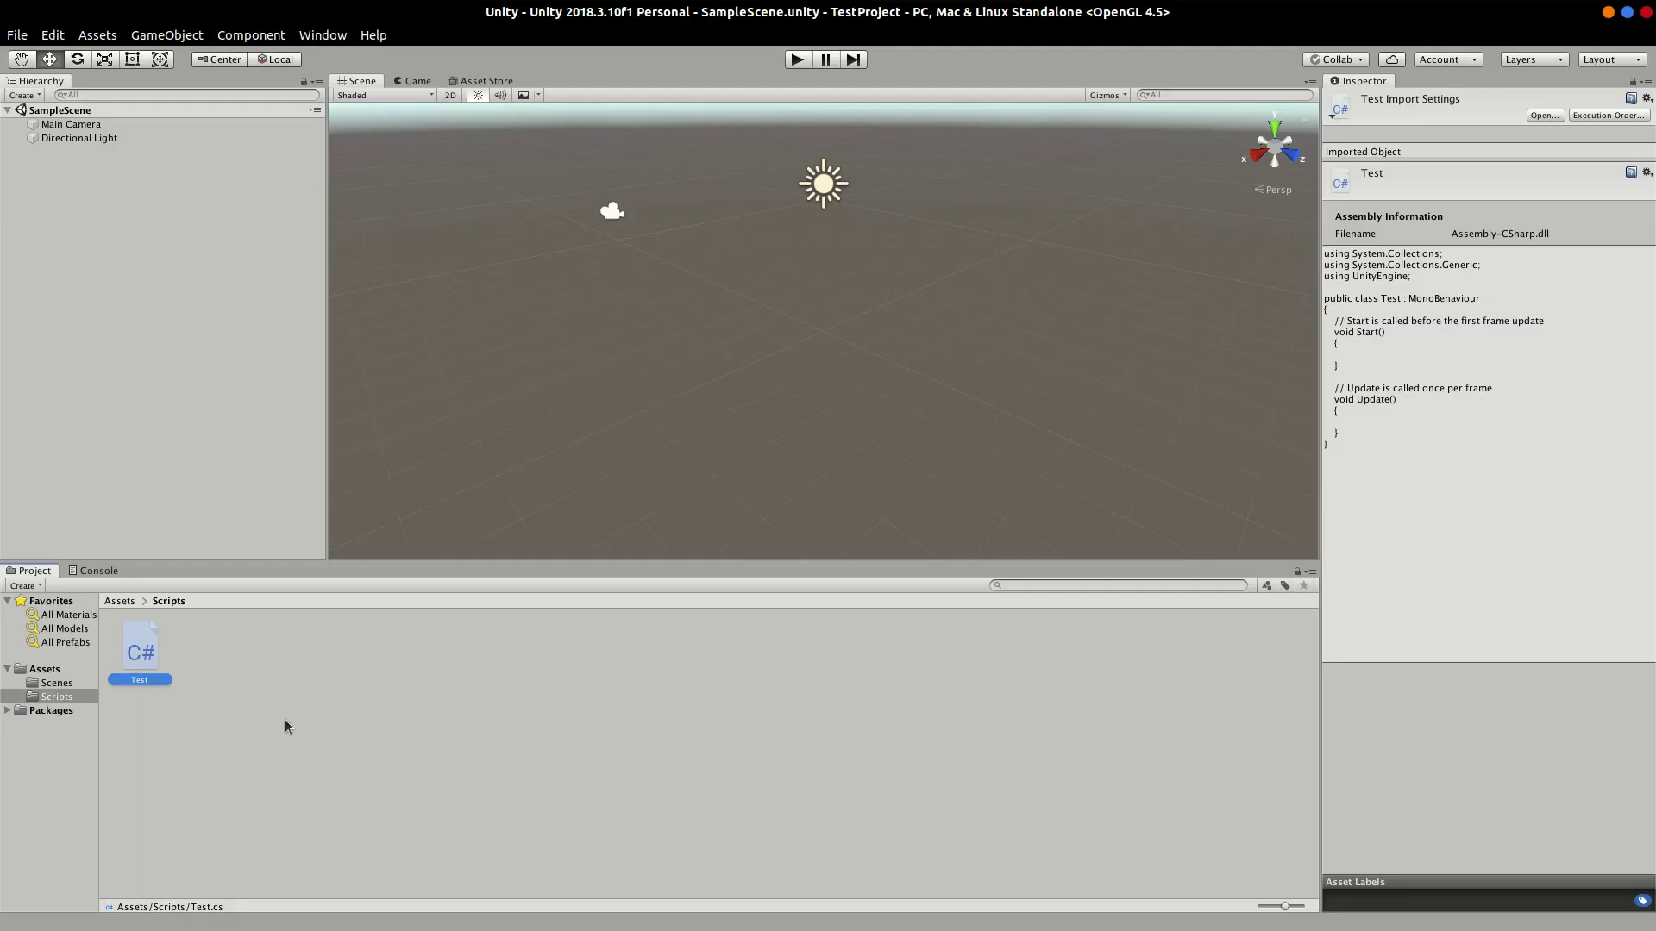
left_click(50, 38)
Step: Open Unity Preferences on the External Tools page and maximize the window
left_click(144, 510)
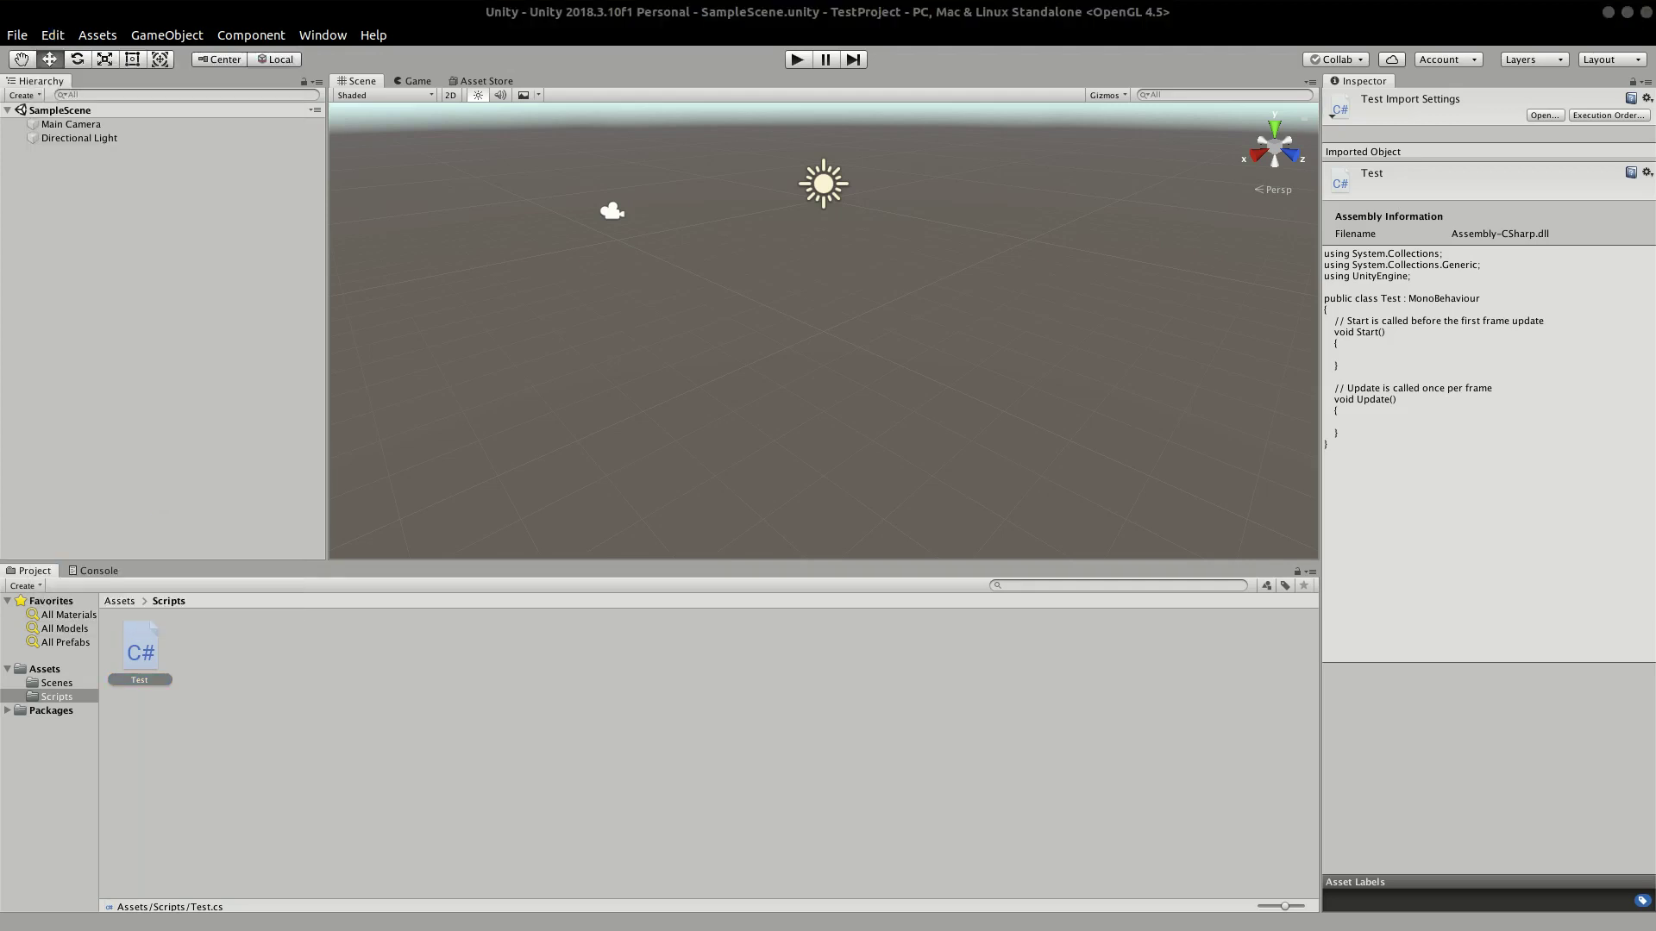
left_click_drag(237, 269, 832, 144)
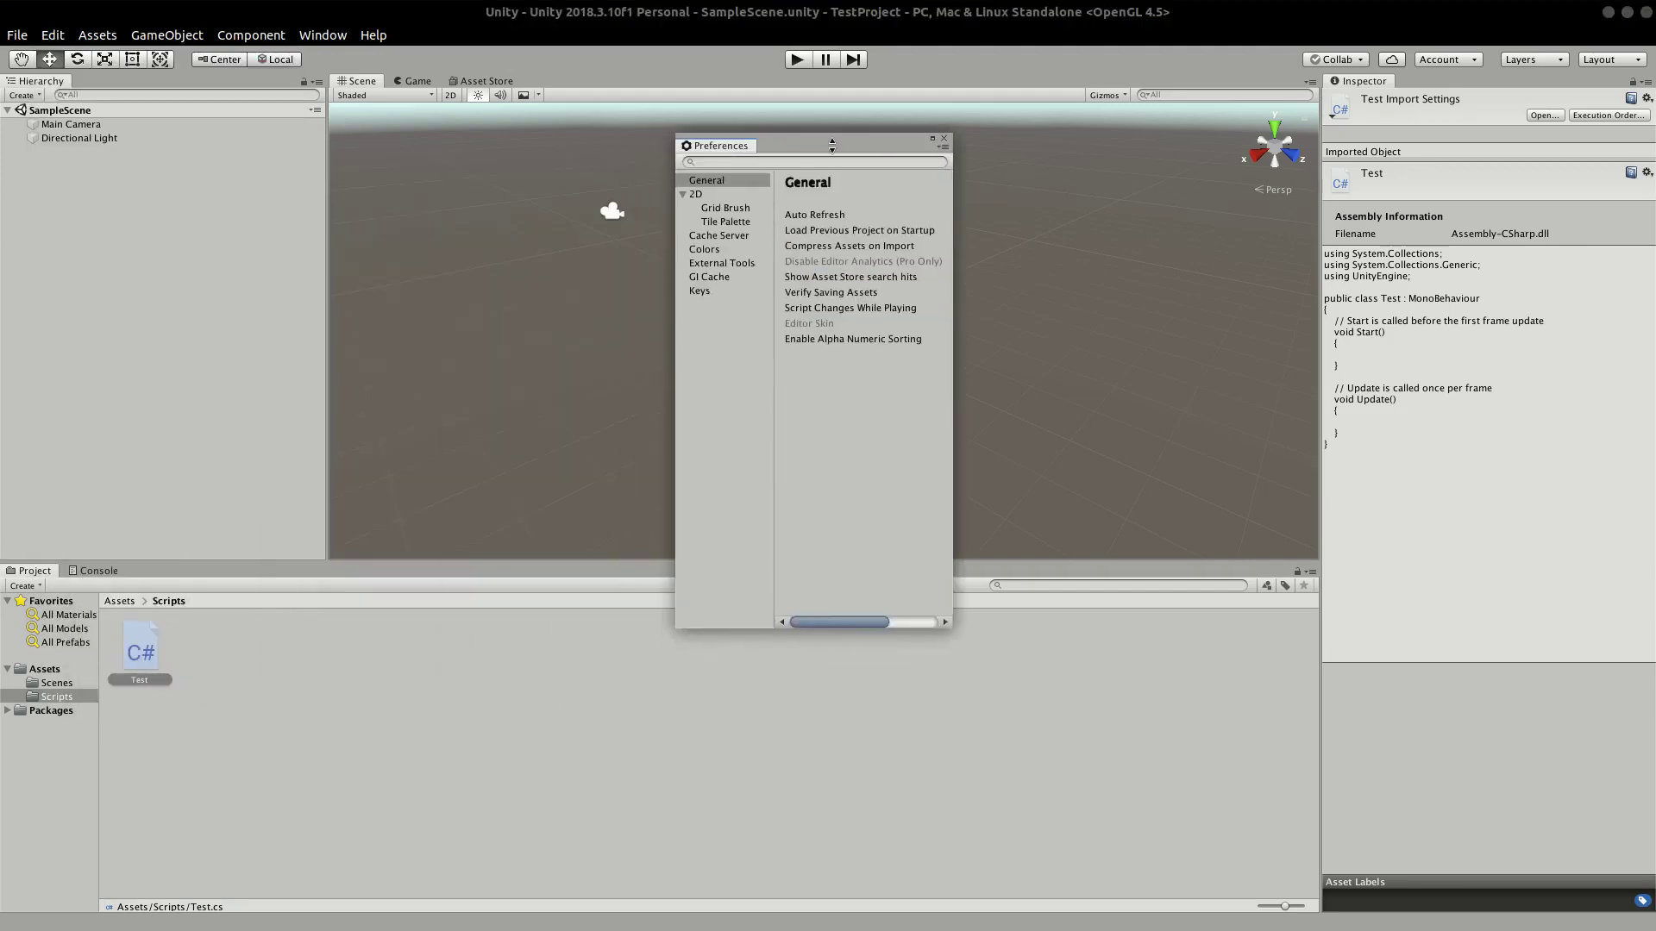
left_click(708, 263)
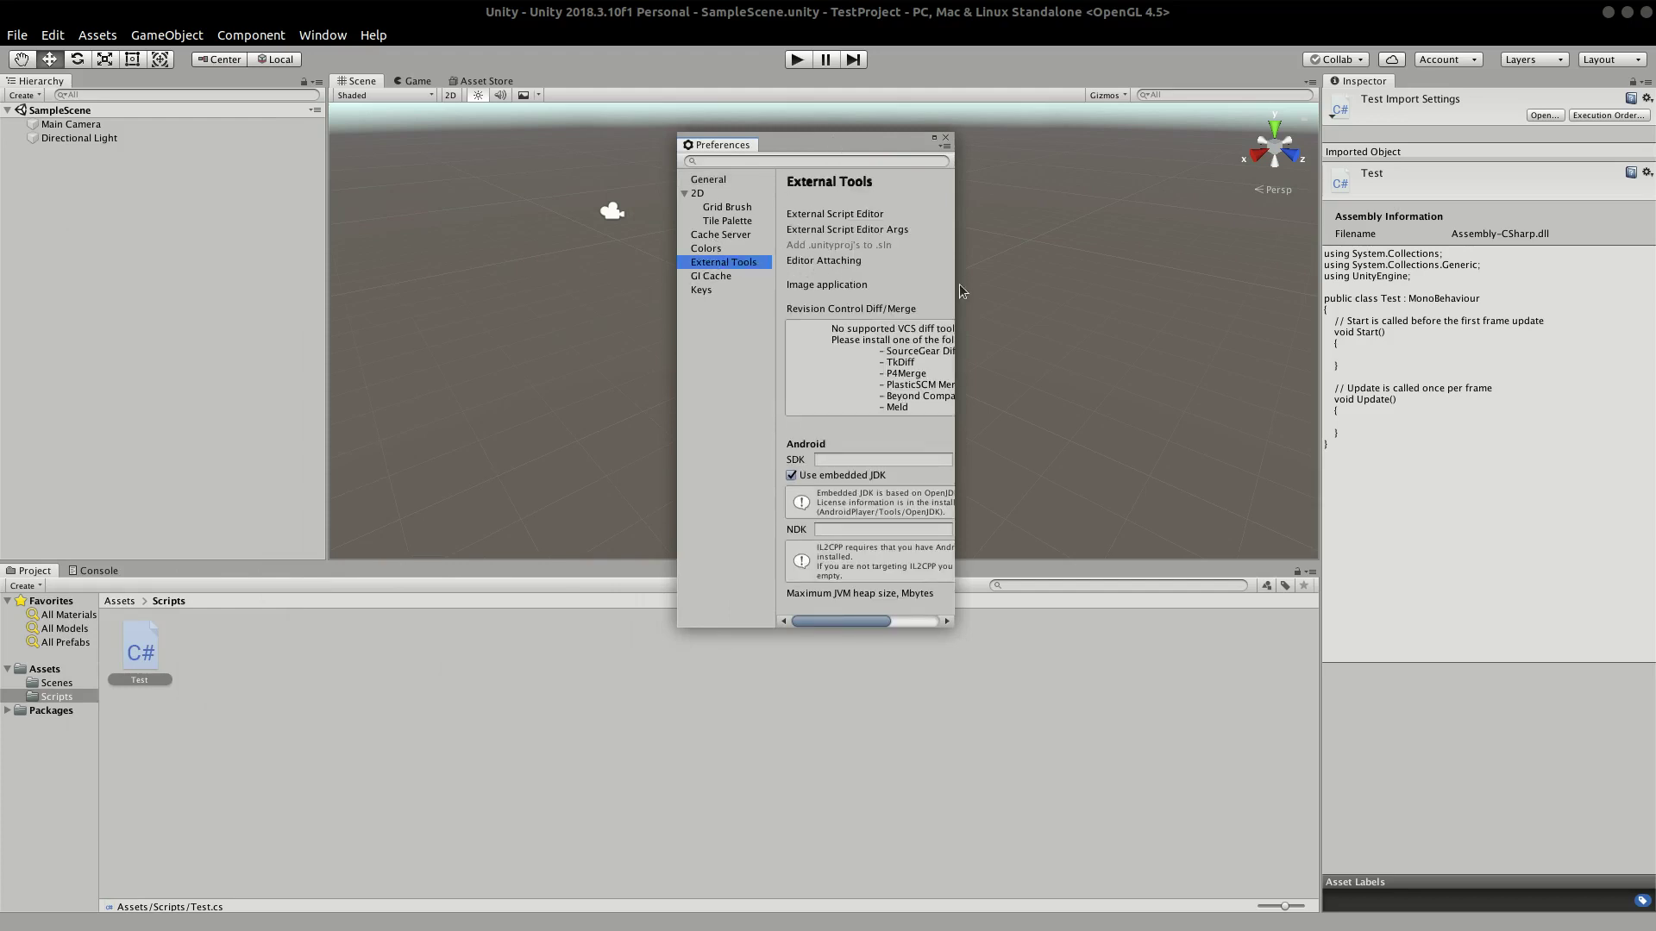
left_click(951, 593)
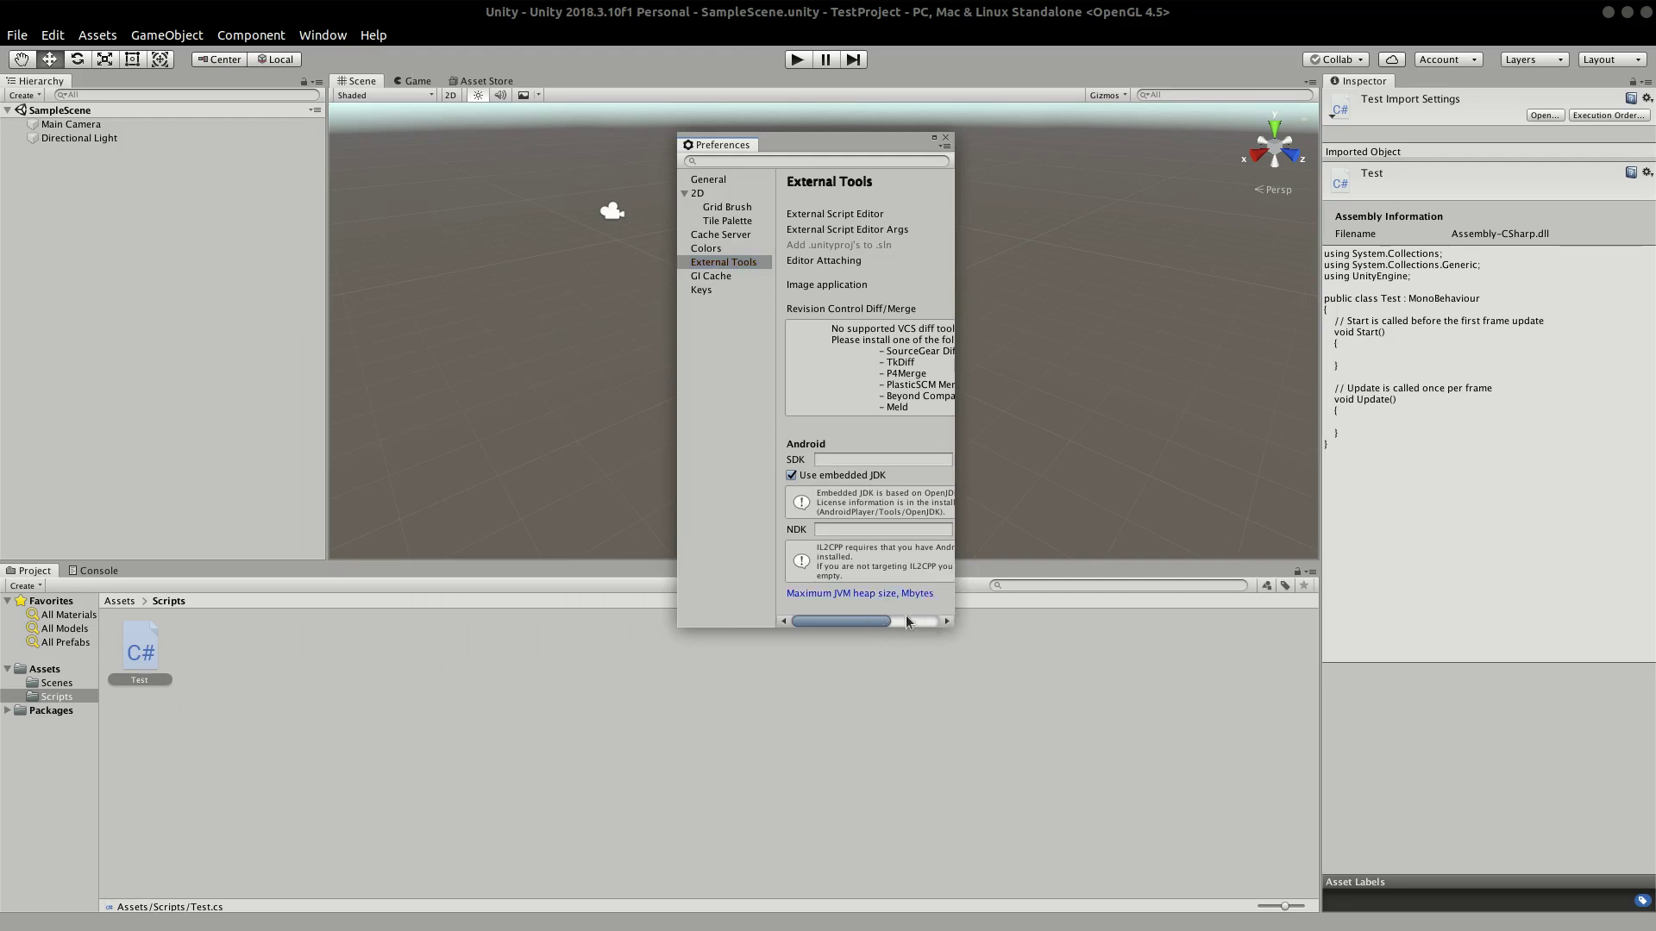
left_click_drag(878, 627, 892, 609)
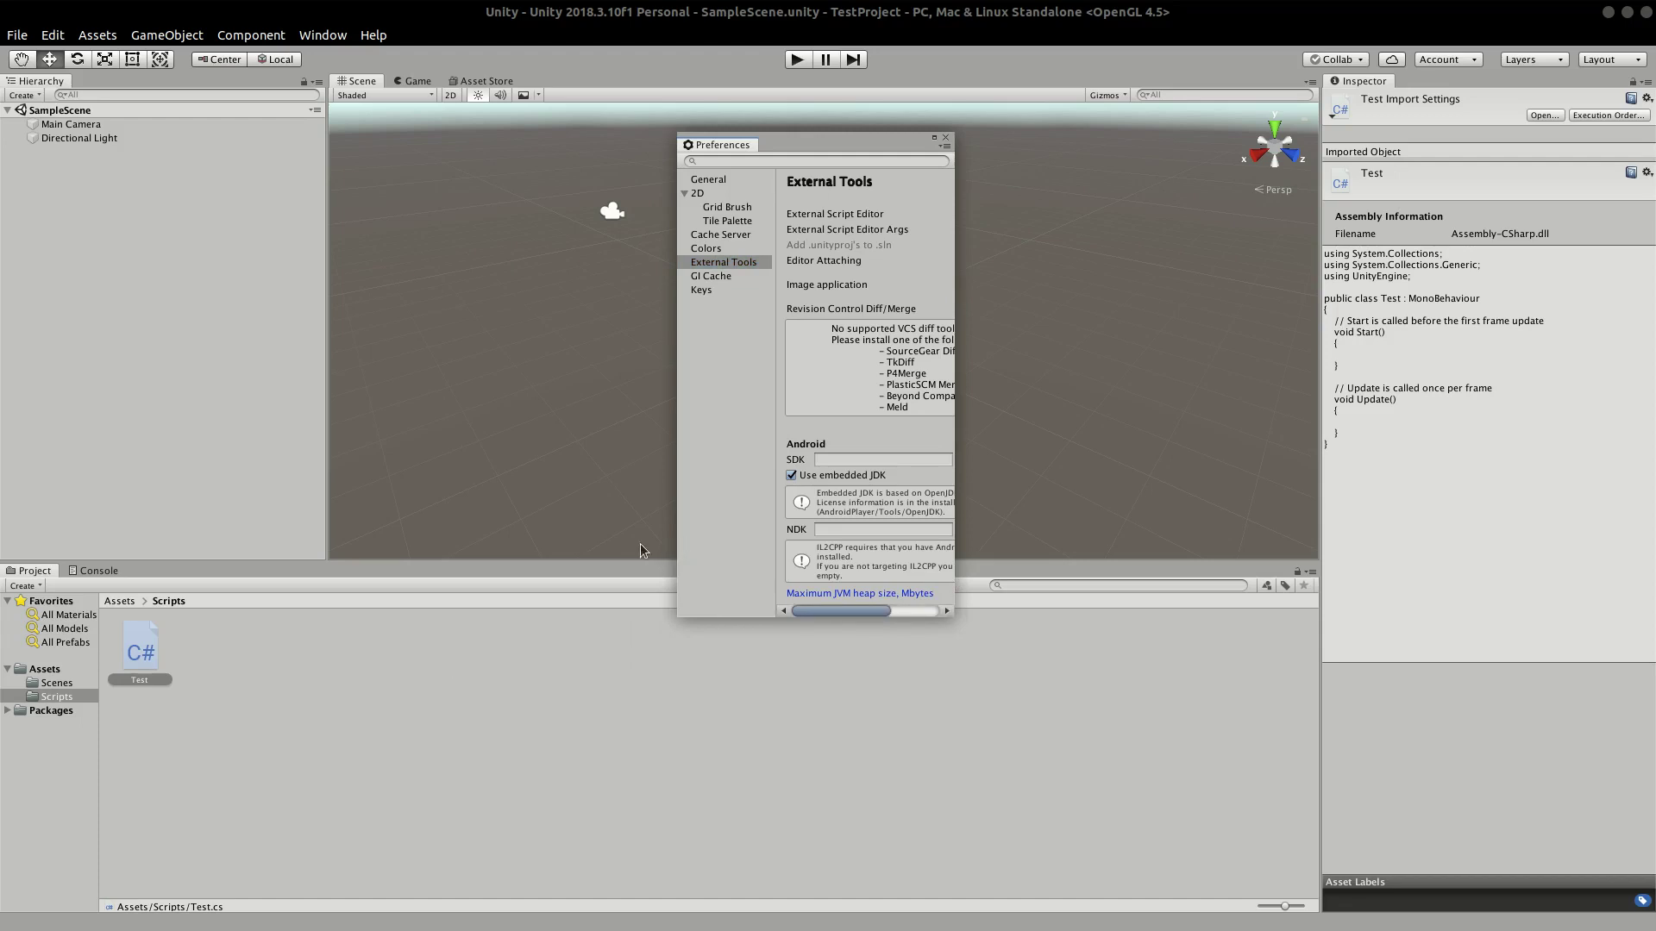
left_click(934, 139)
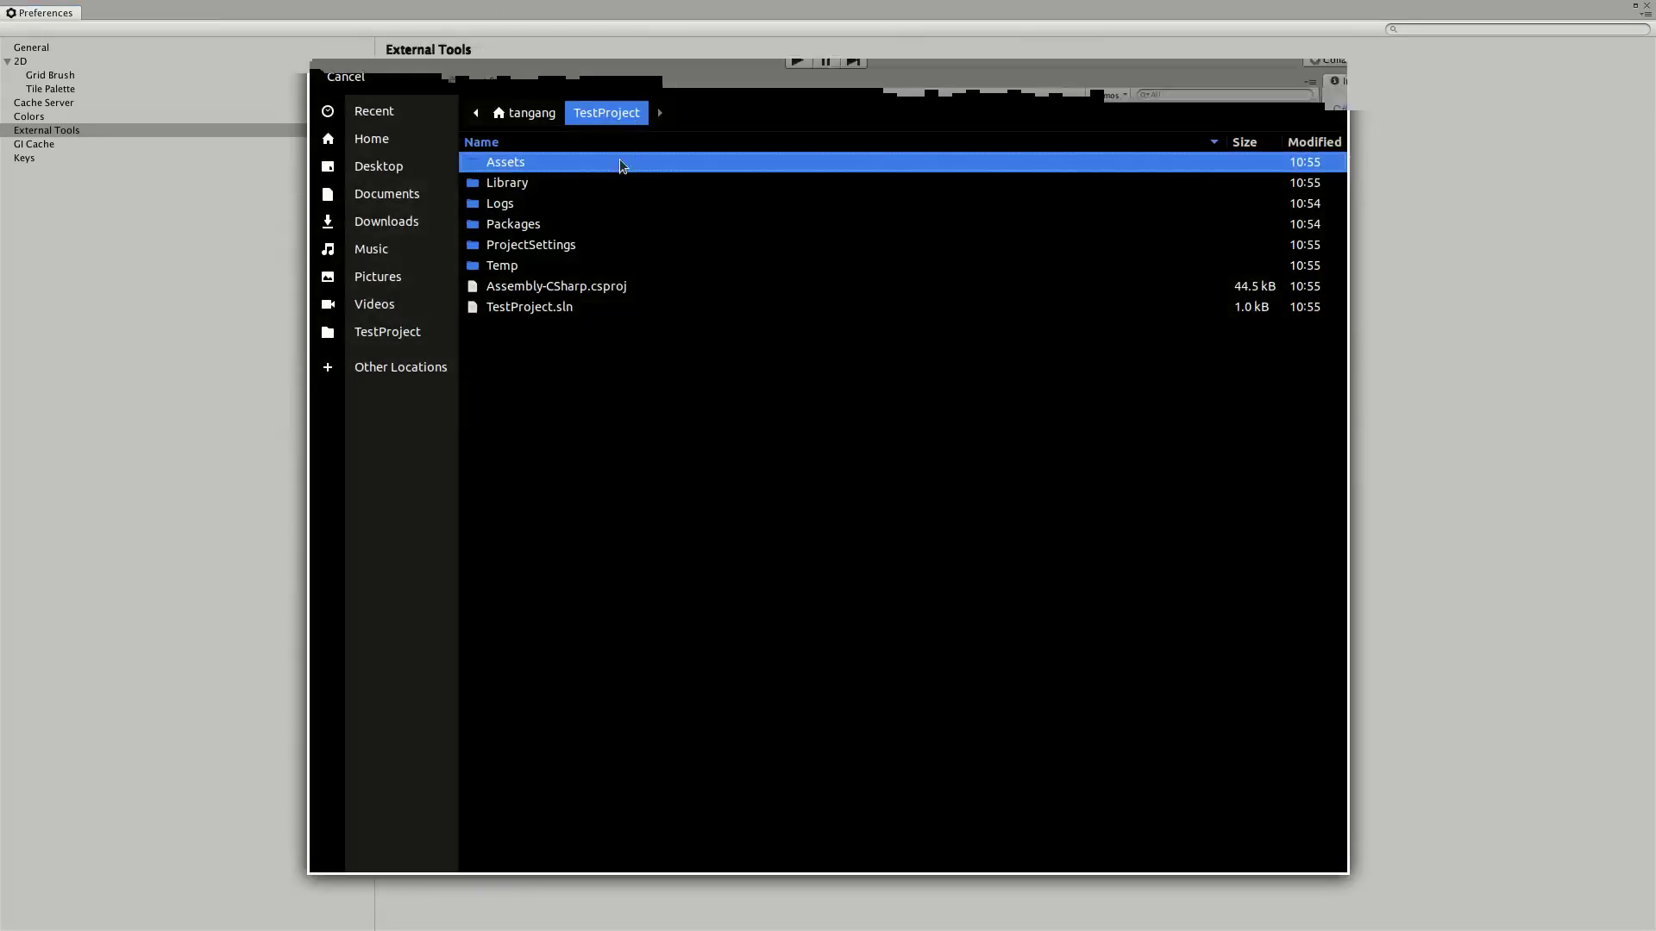
Step: Choose rider.sh from Home > JetBrains Rider-2018.3.4 > bin as the external script editor
left_click(380, 142)
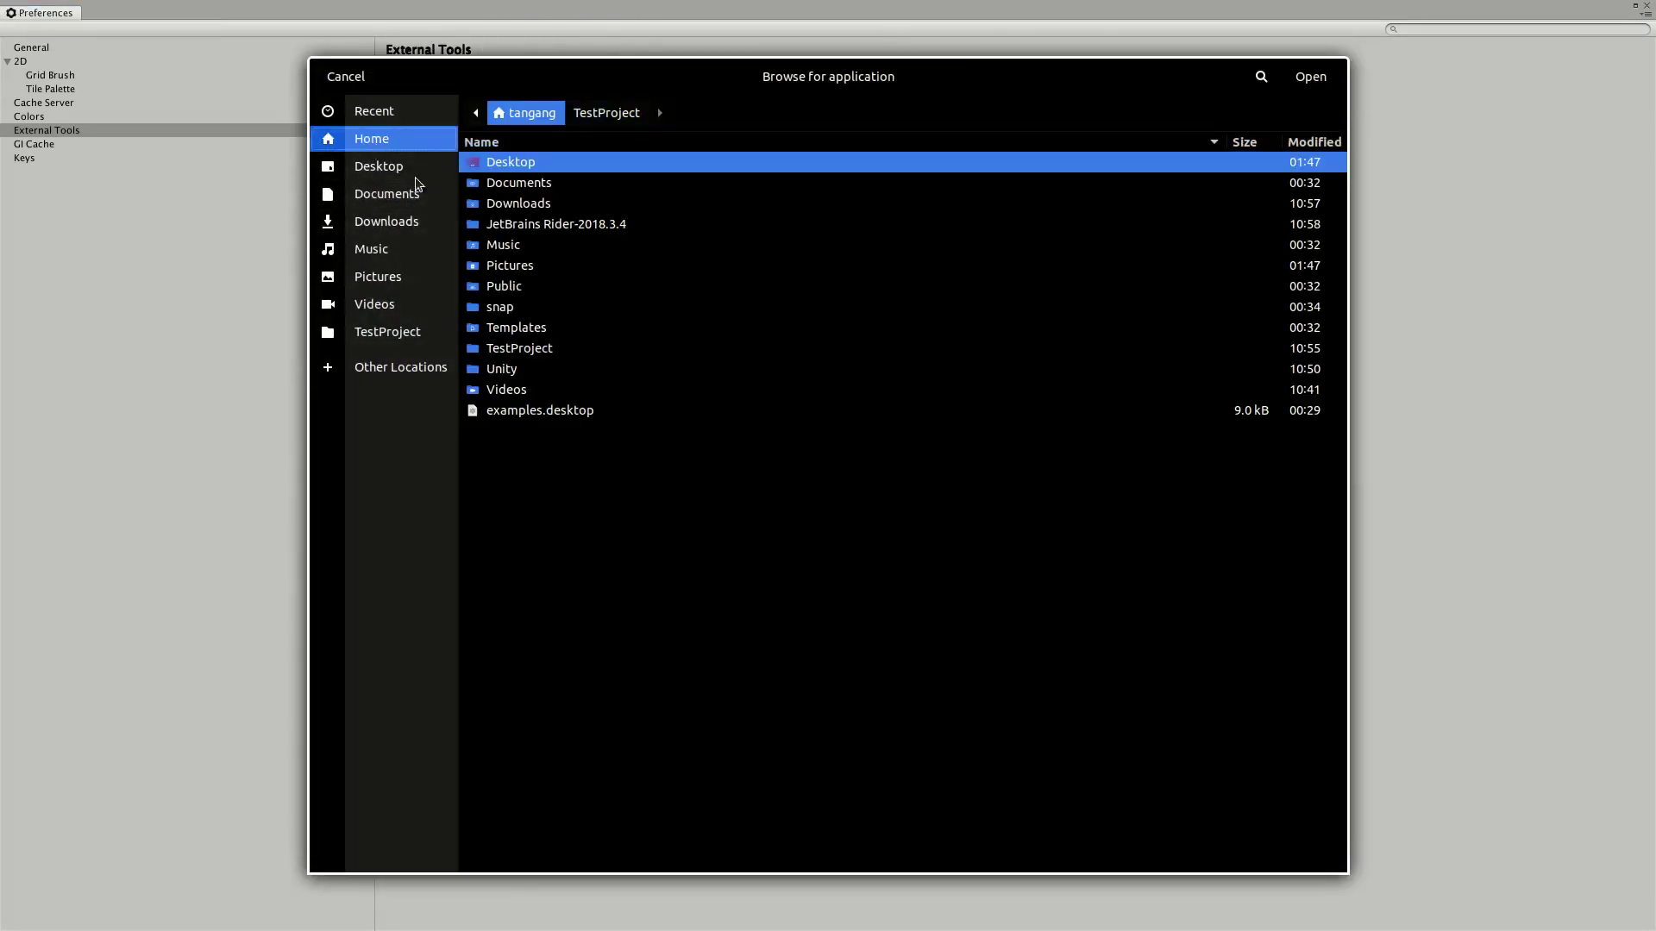
double_click(519, 226)
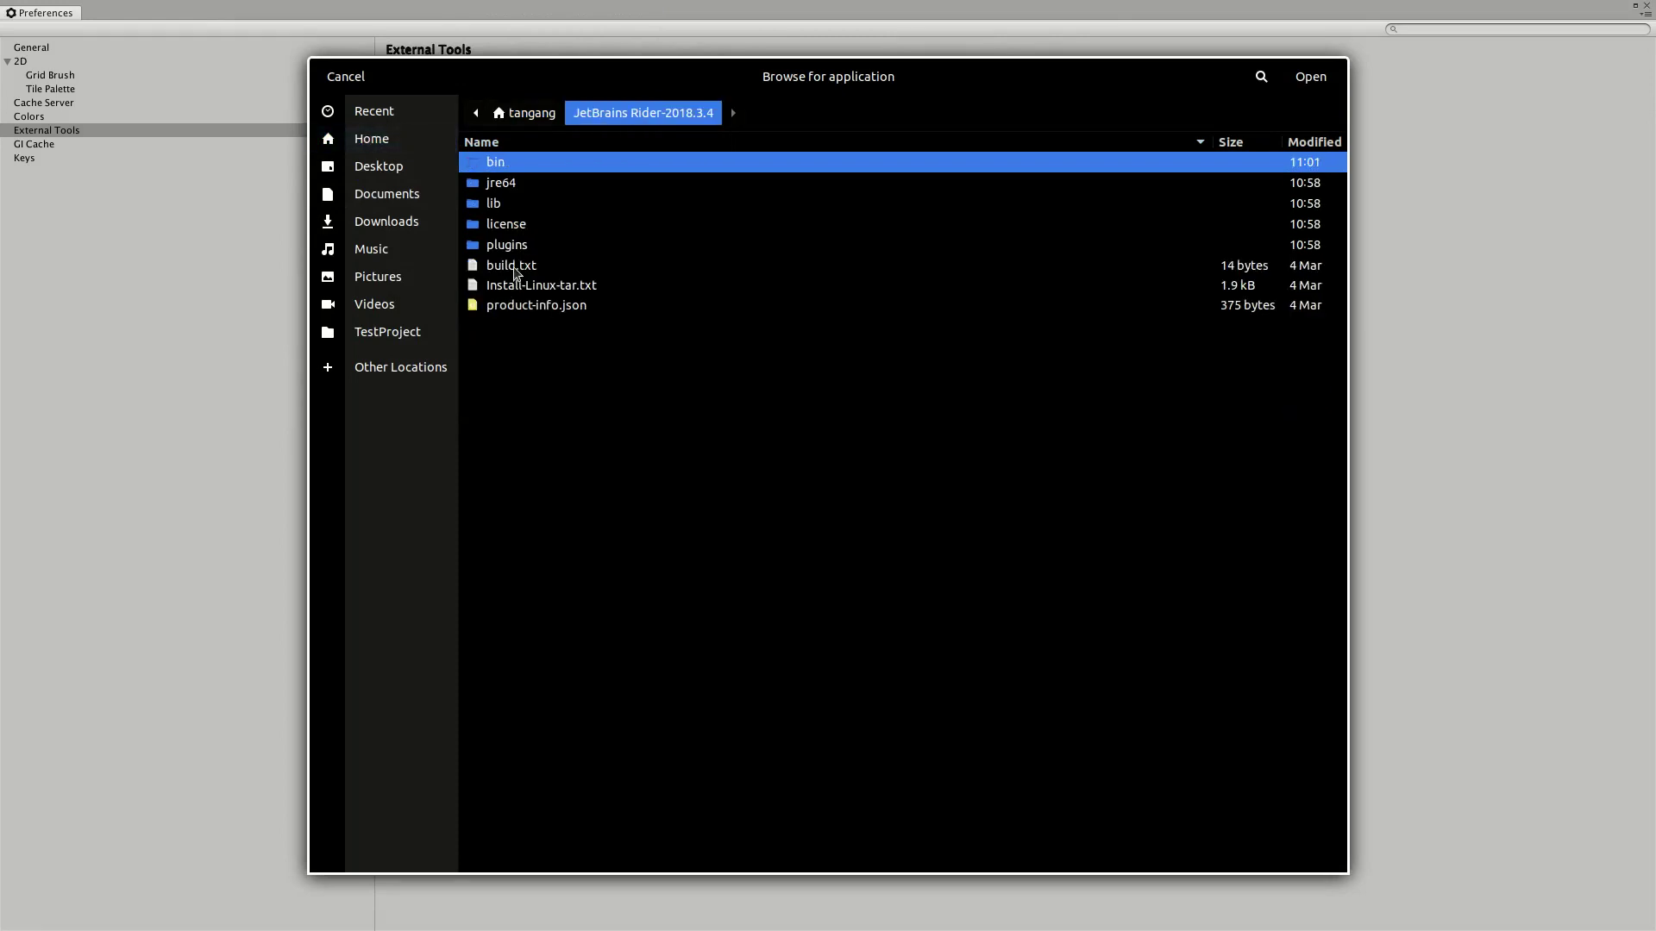
double_click(505, 167)
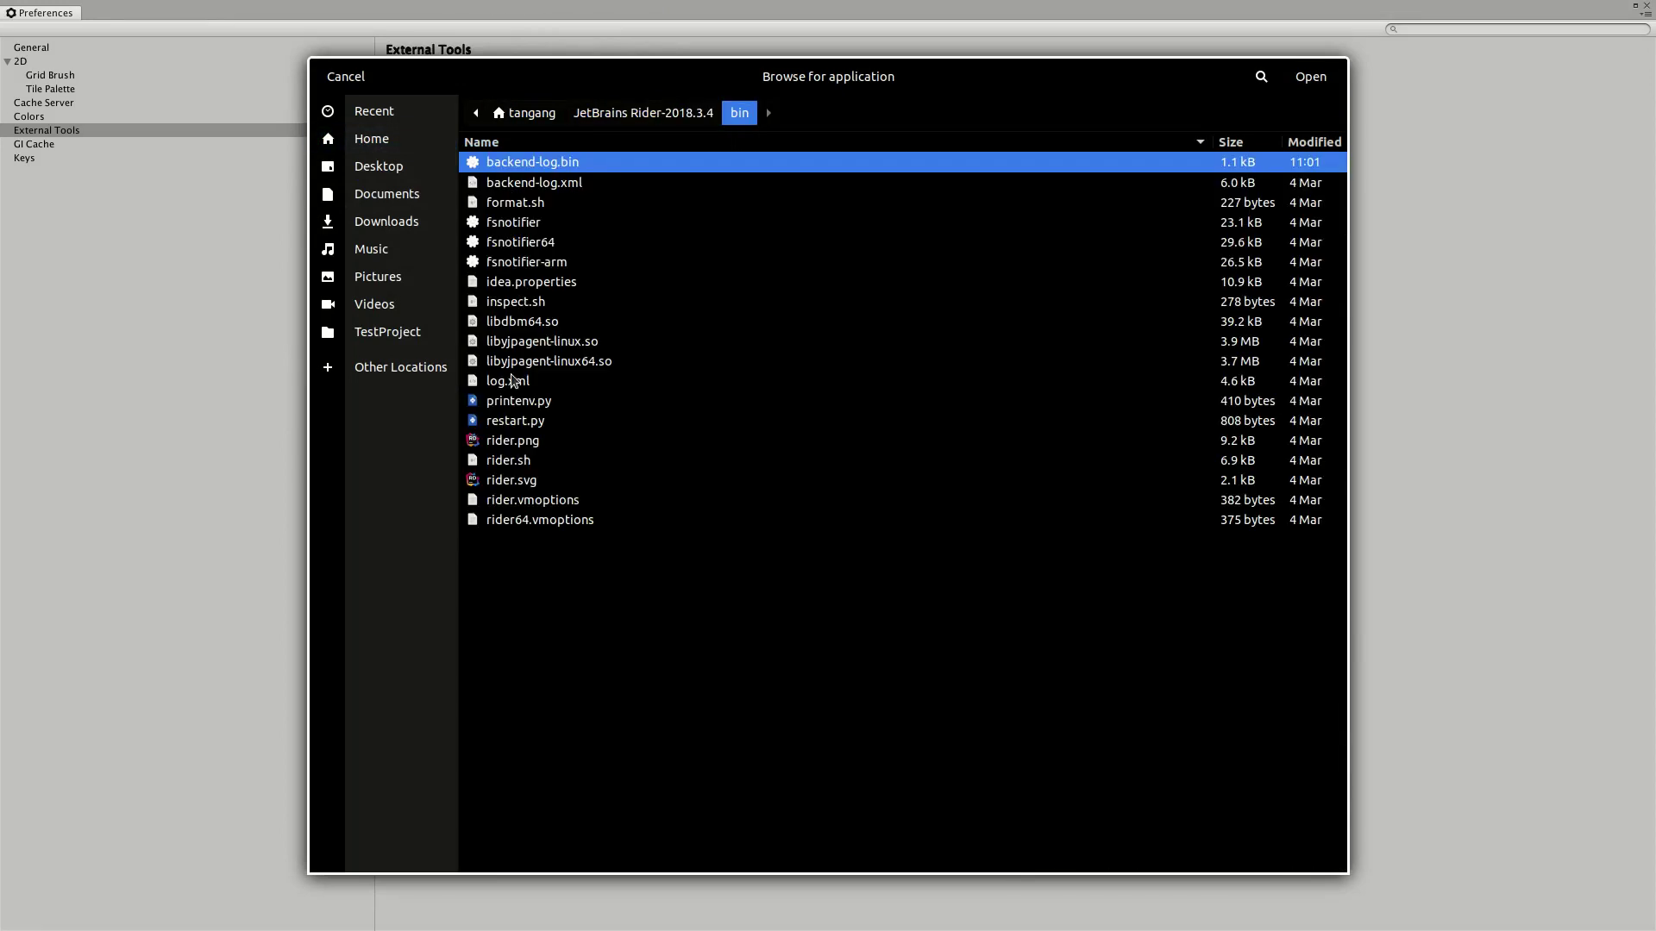
left_click(509, 464)
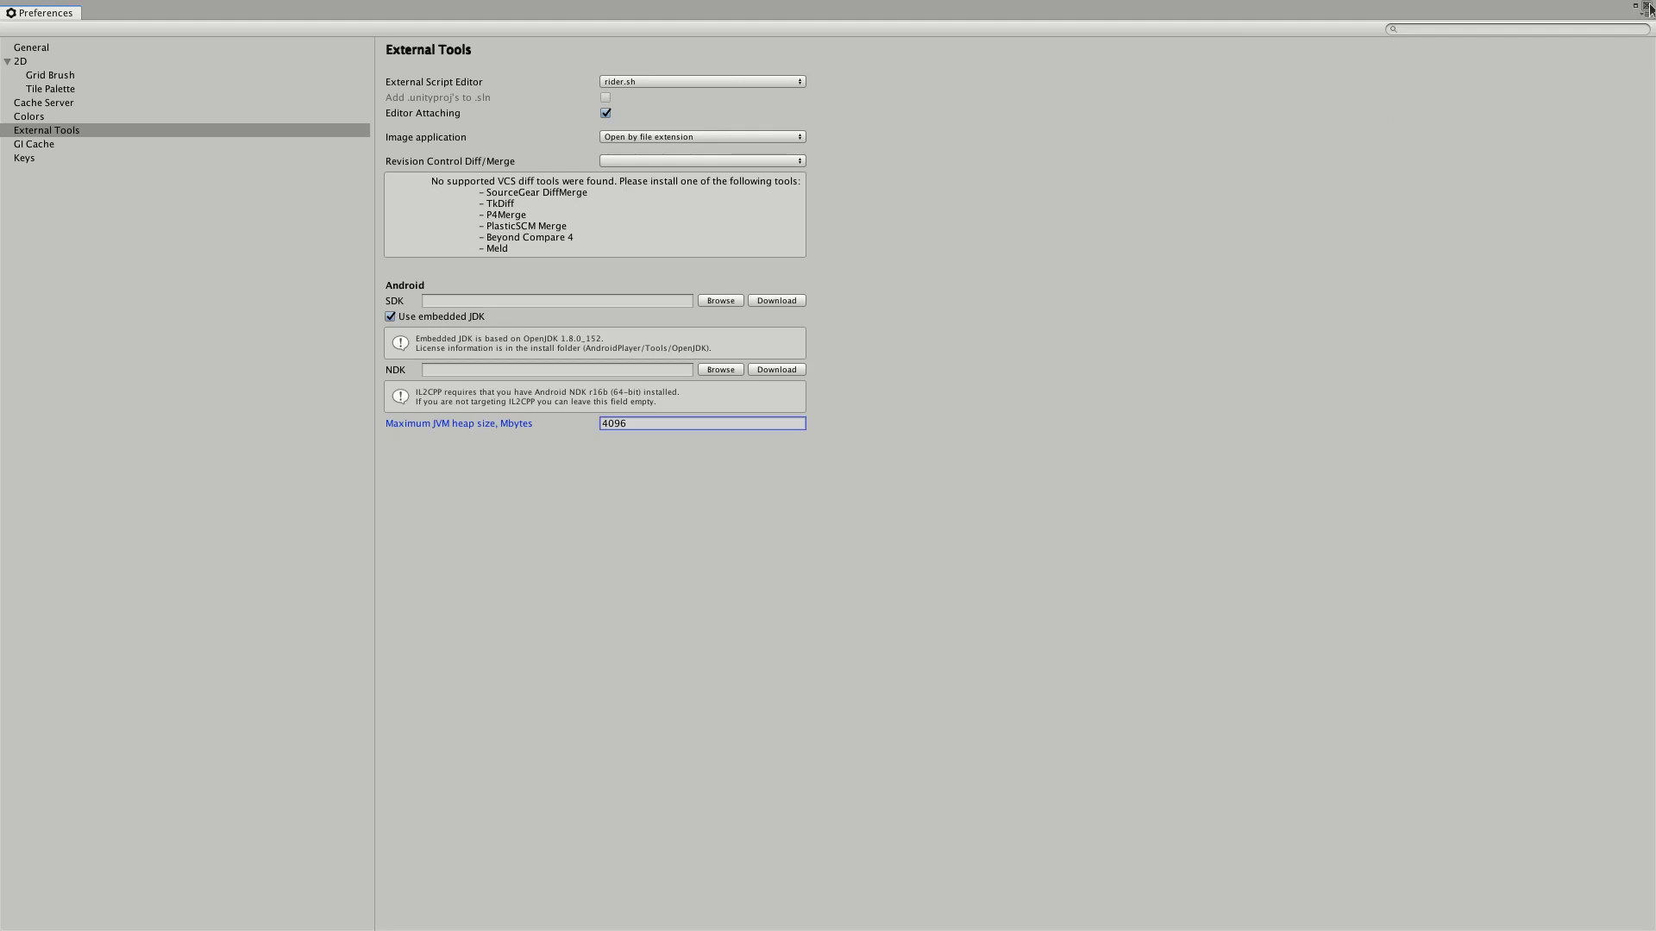
Step: Close the Unity Preferences window
left_click(1645, 7)
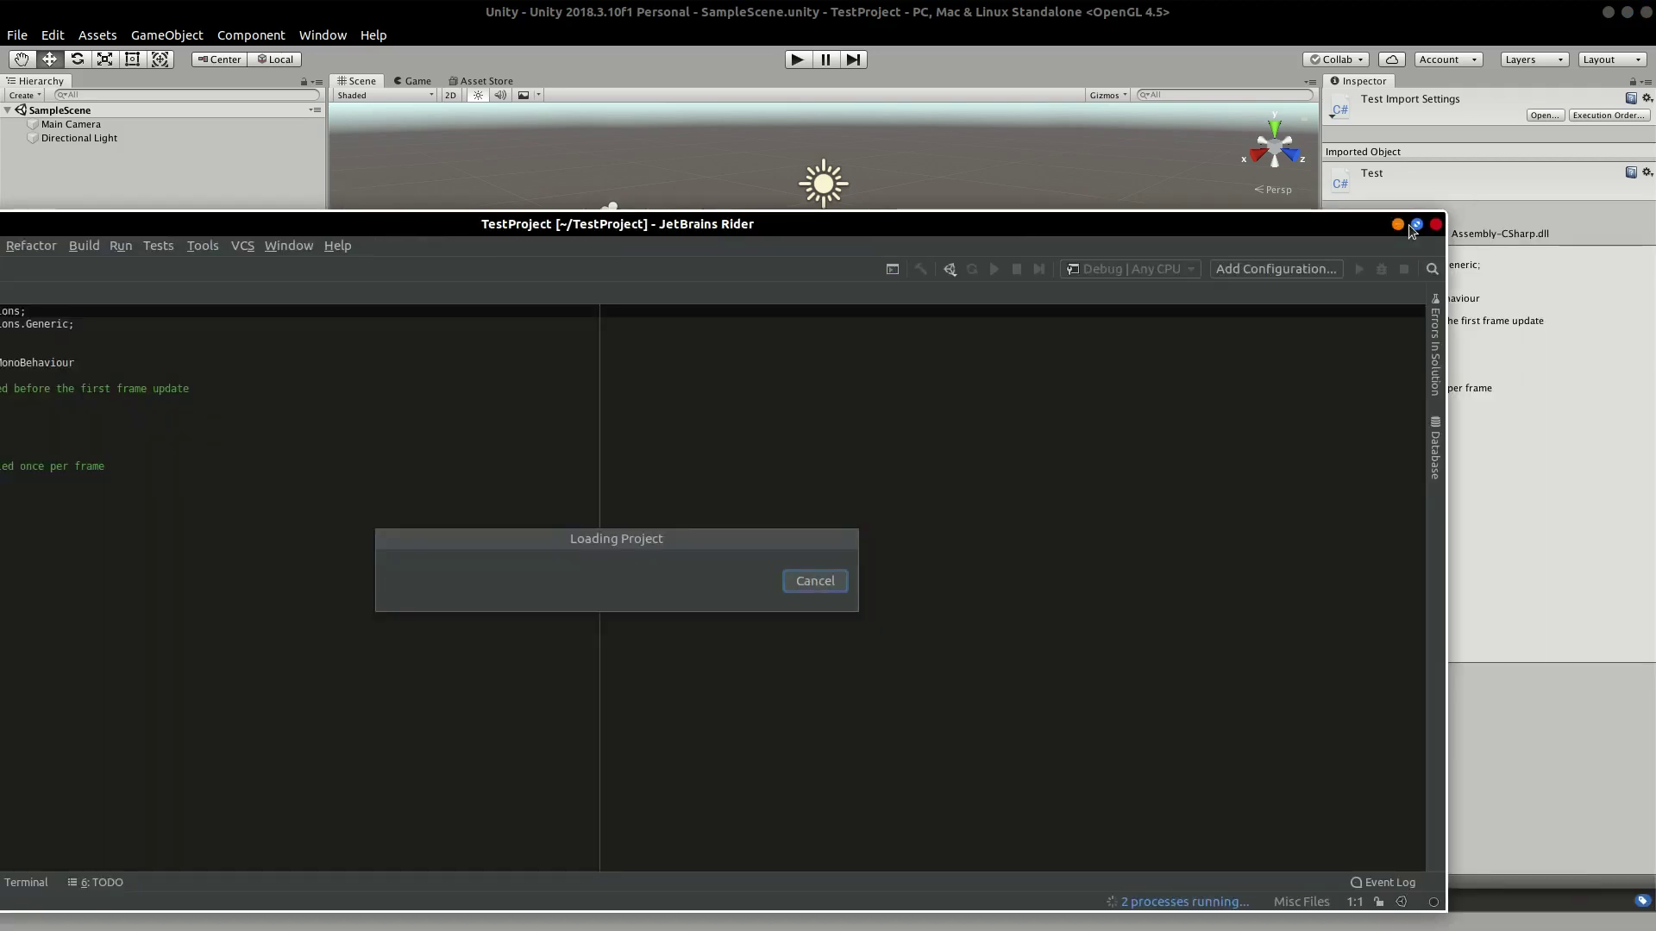
Step: Maximize the Rider project and place the caret on the empty line 10 inside Start
left_click(1417, 224)
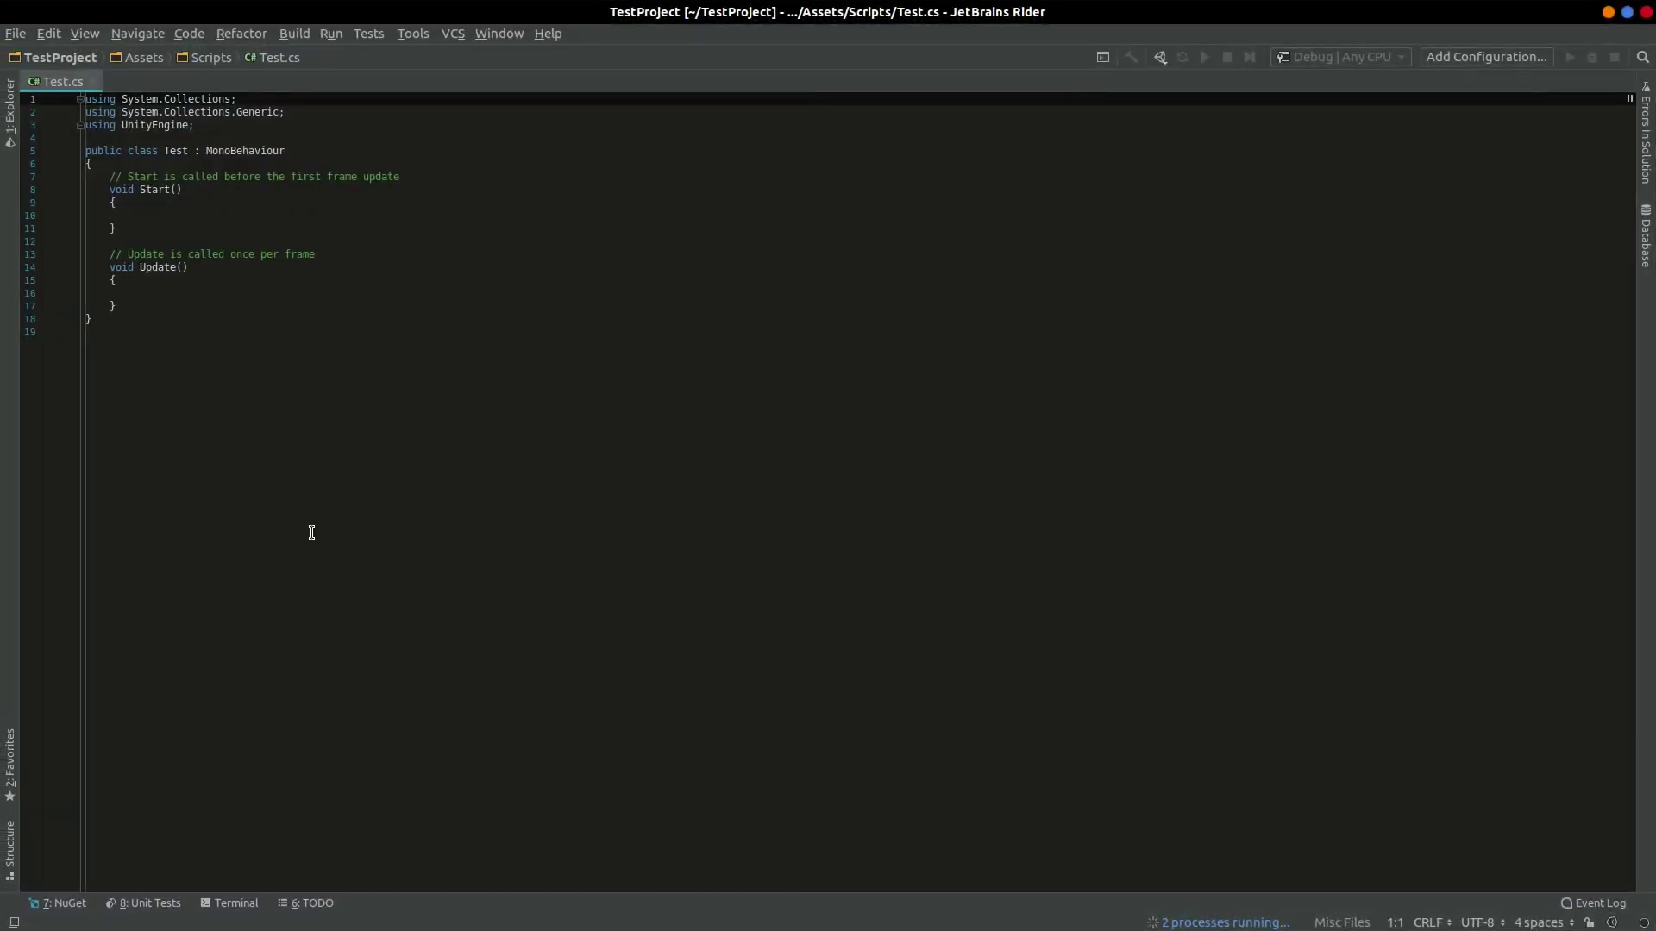
scroll(311, 528, "up", 5, "ctrl")
left_click(281, 324)
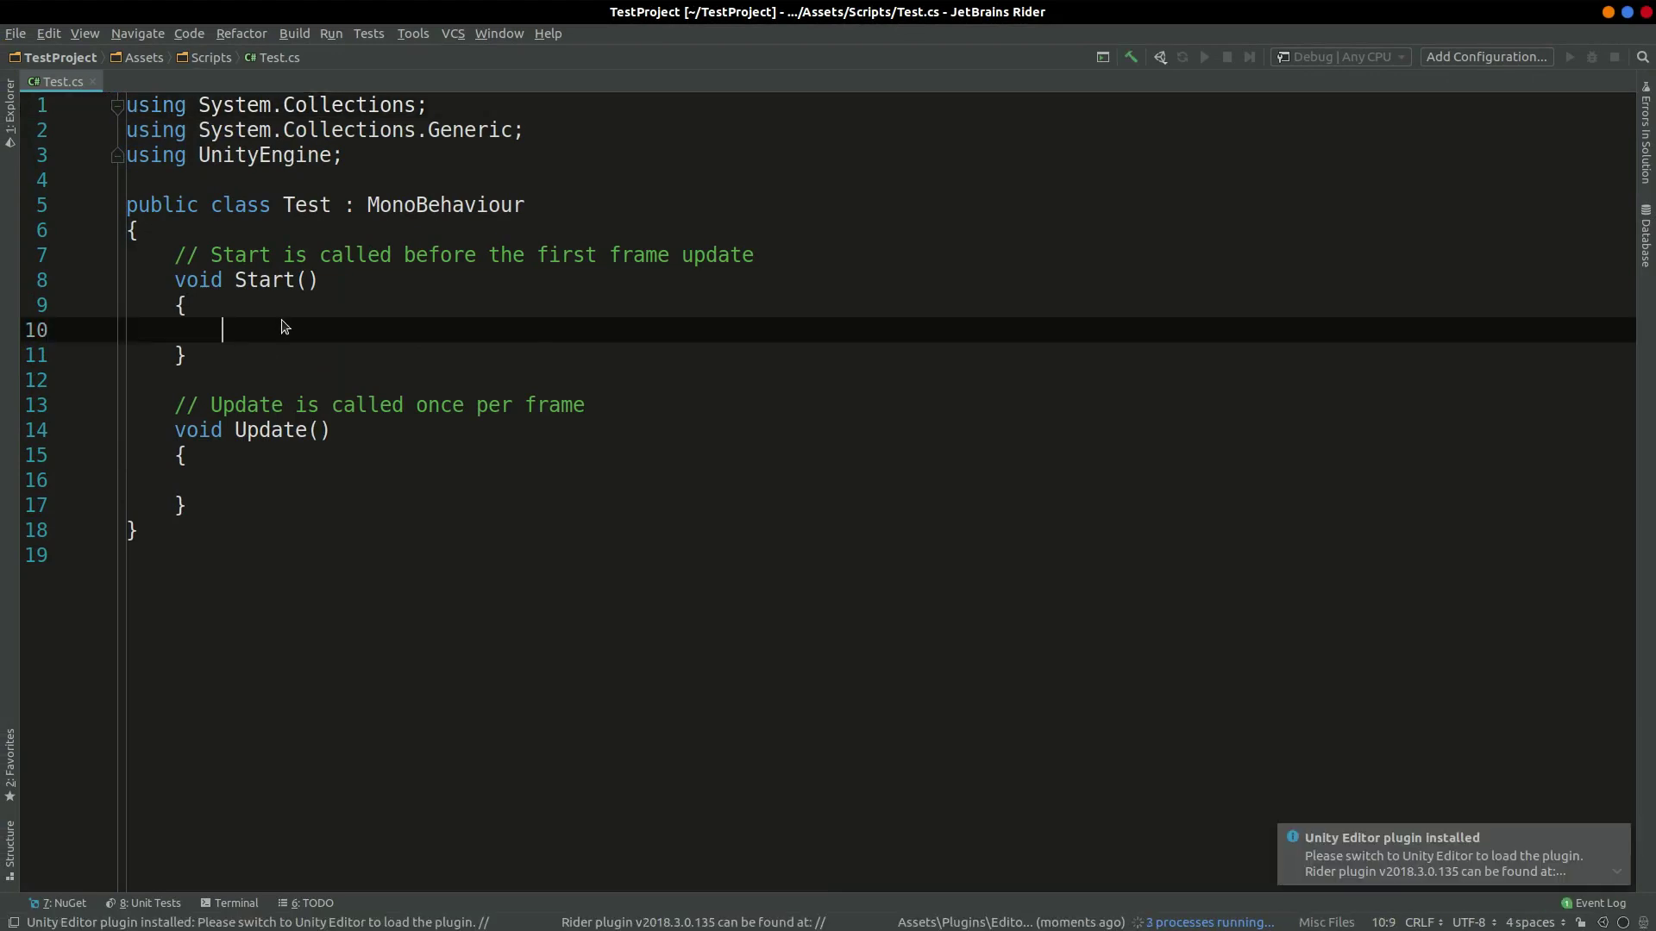
key("alt+1")
type("D")
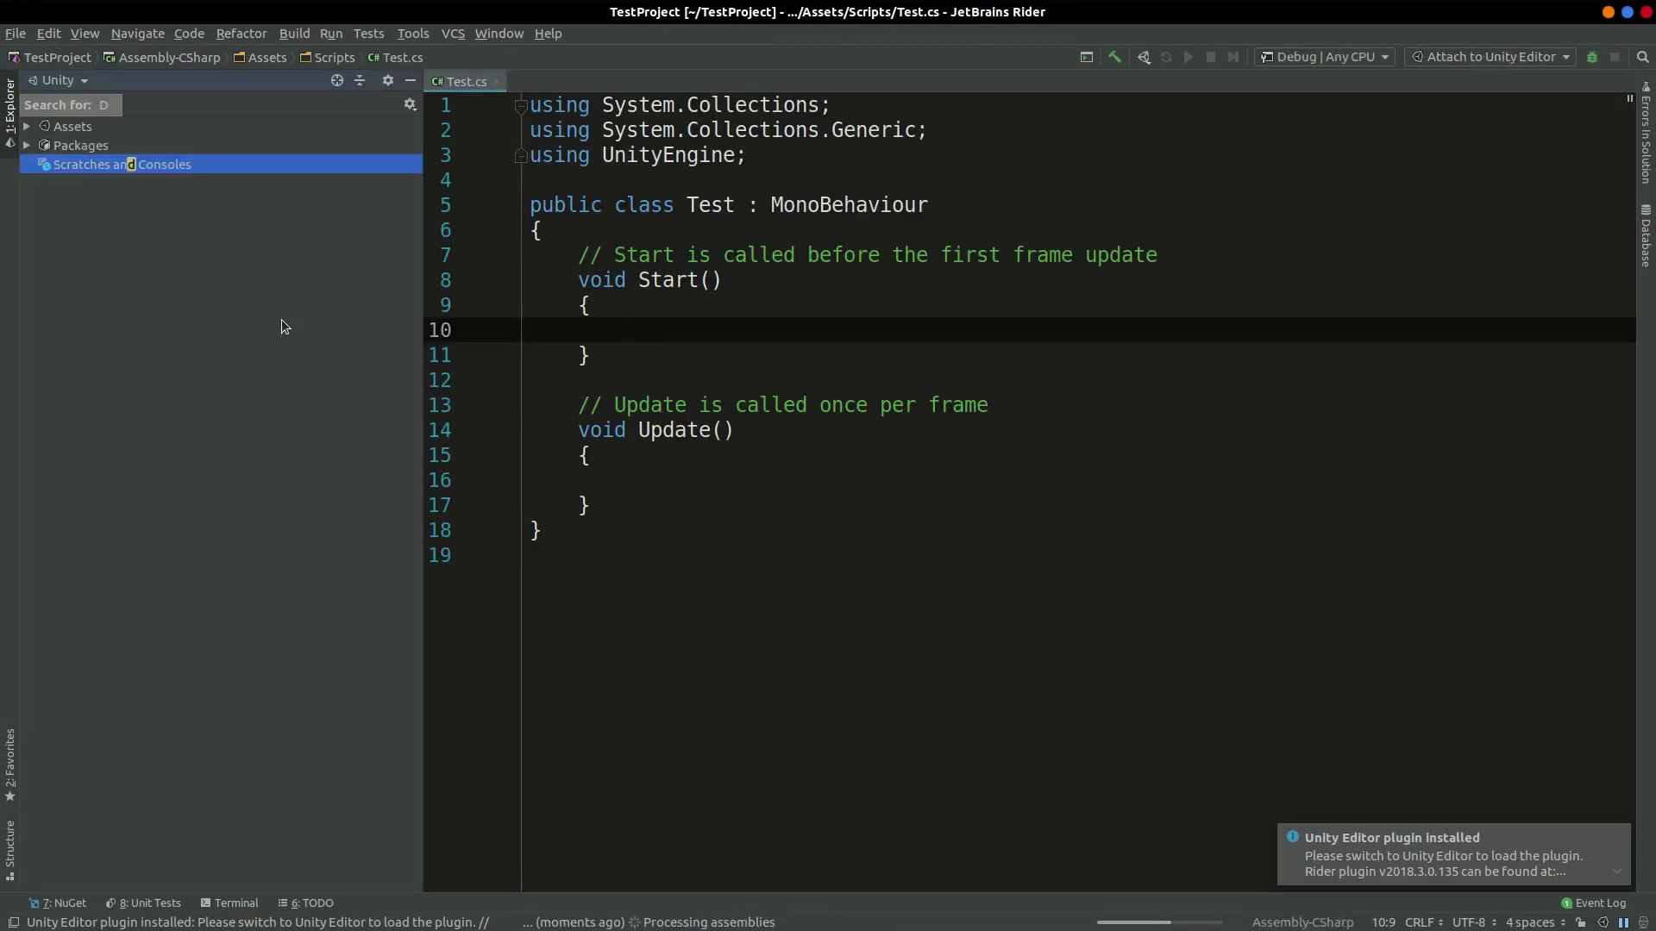
left_click(663, 325)
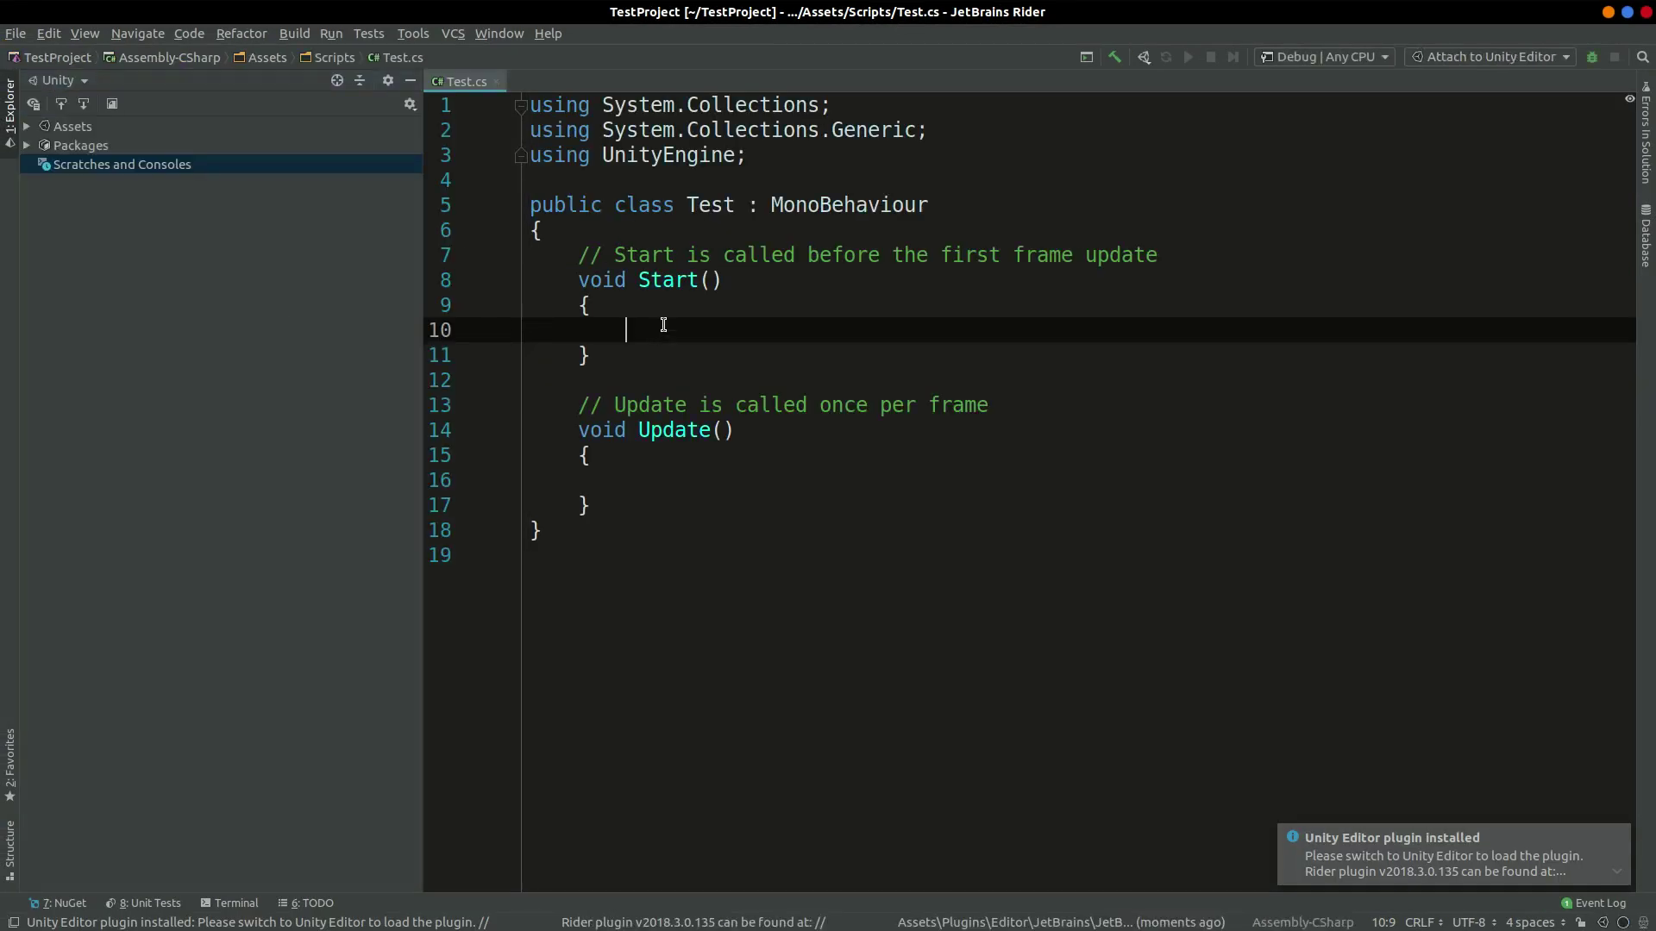
Step: Write Debug.Log("Welcome To Rider") in Start and Save All files
type("De")
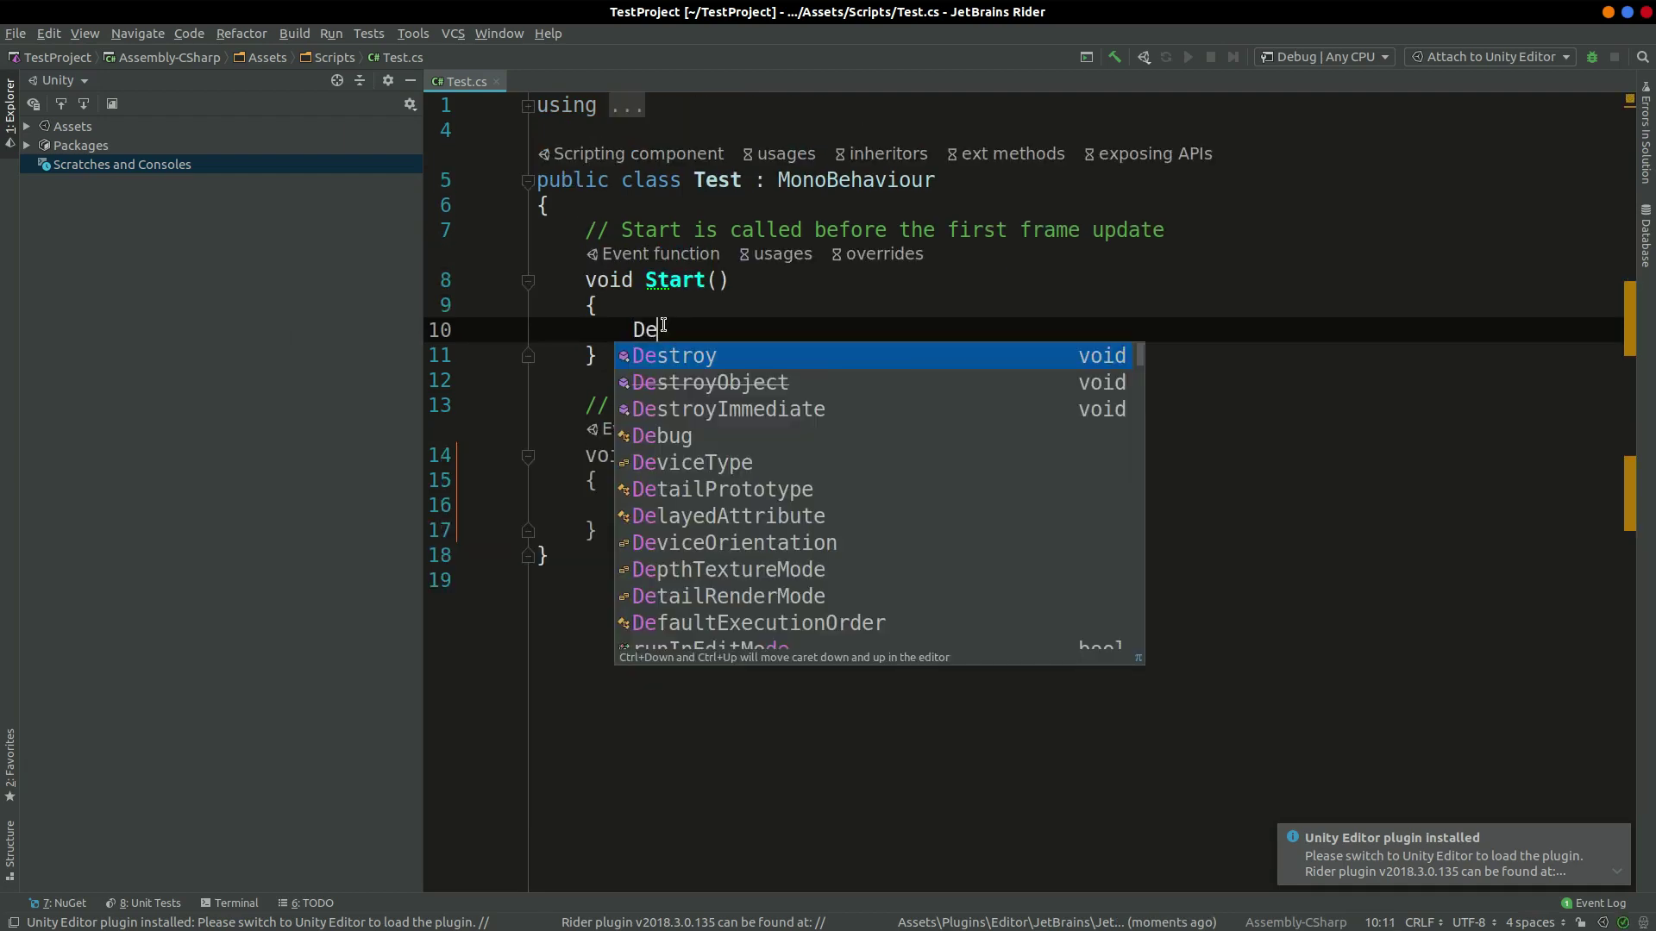
type("b")
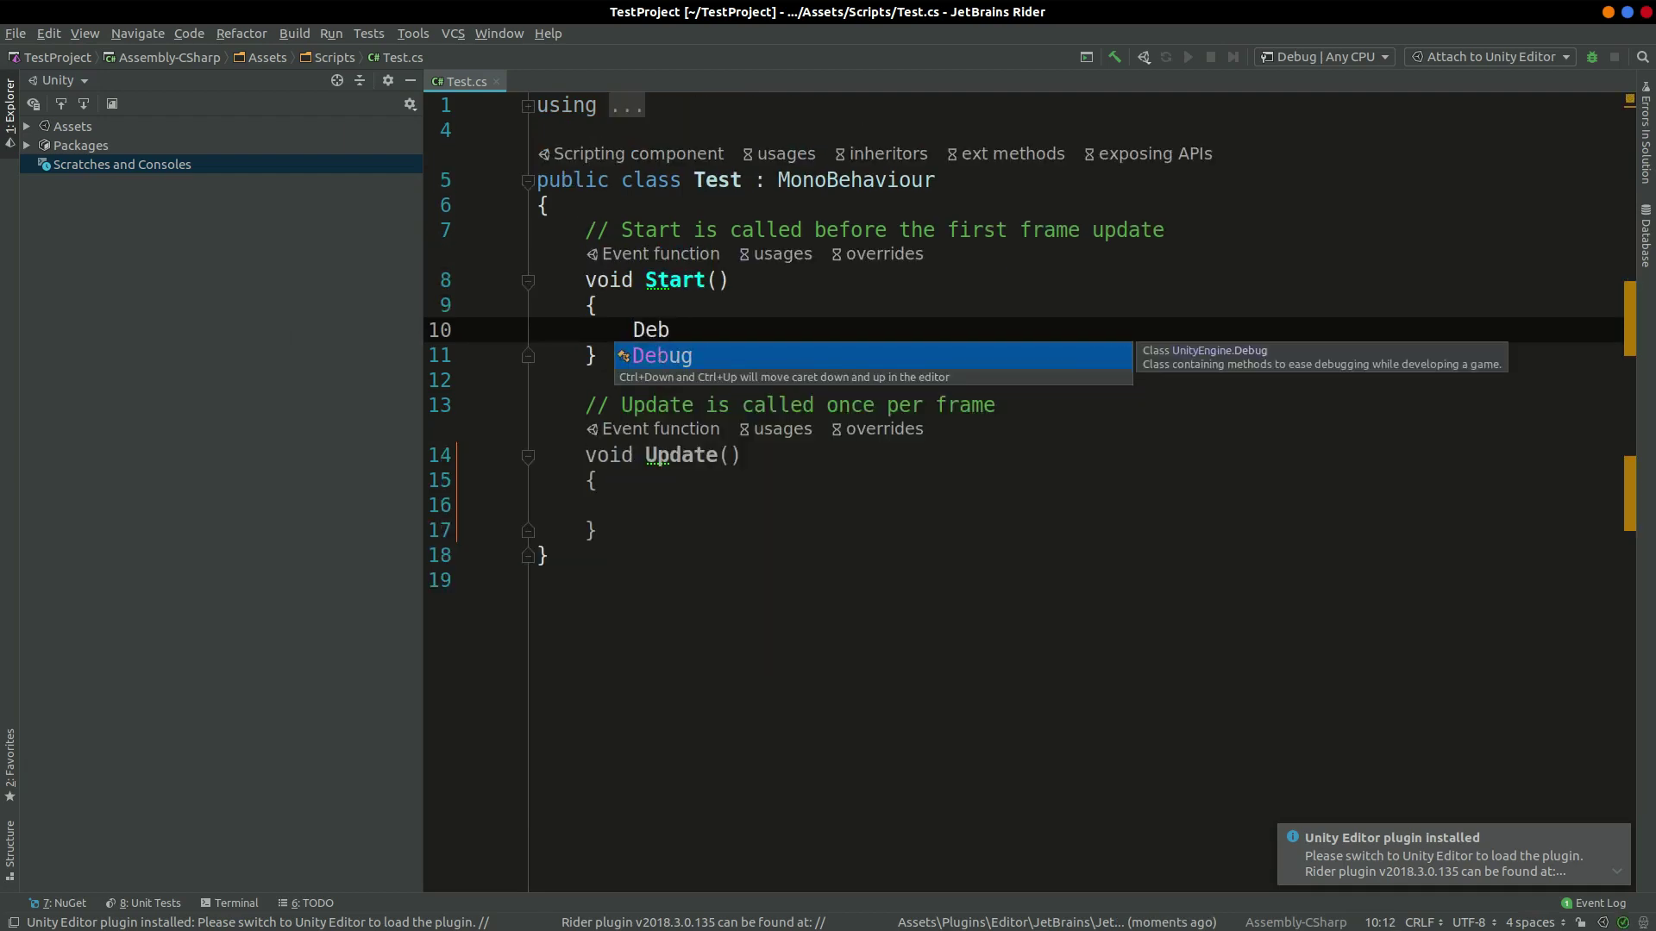
key("Return")
type(".L")
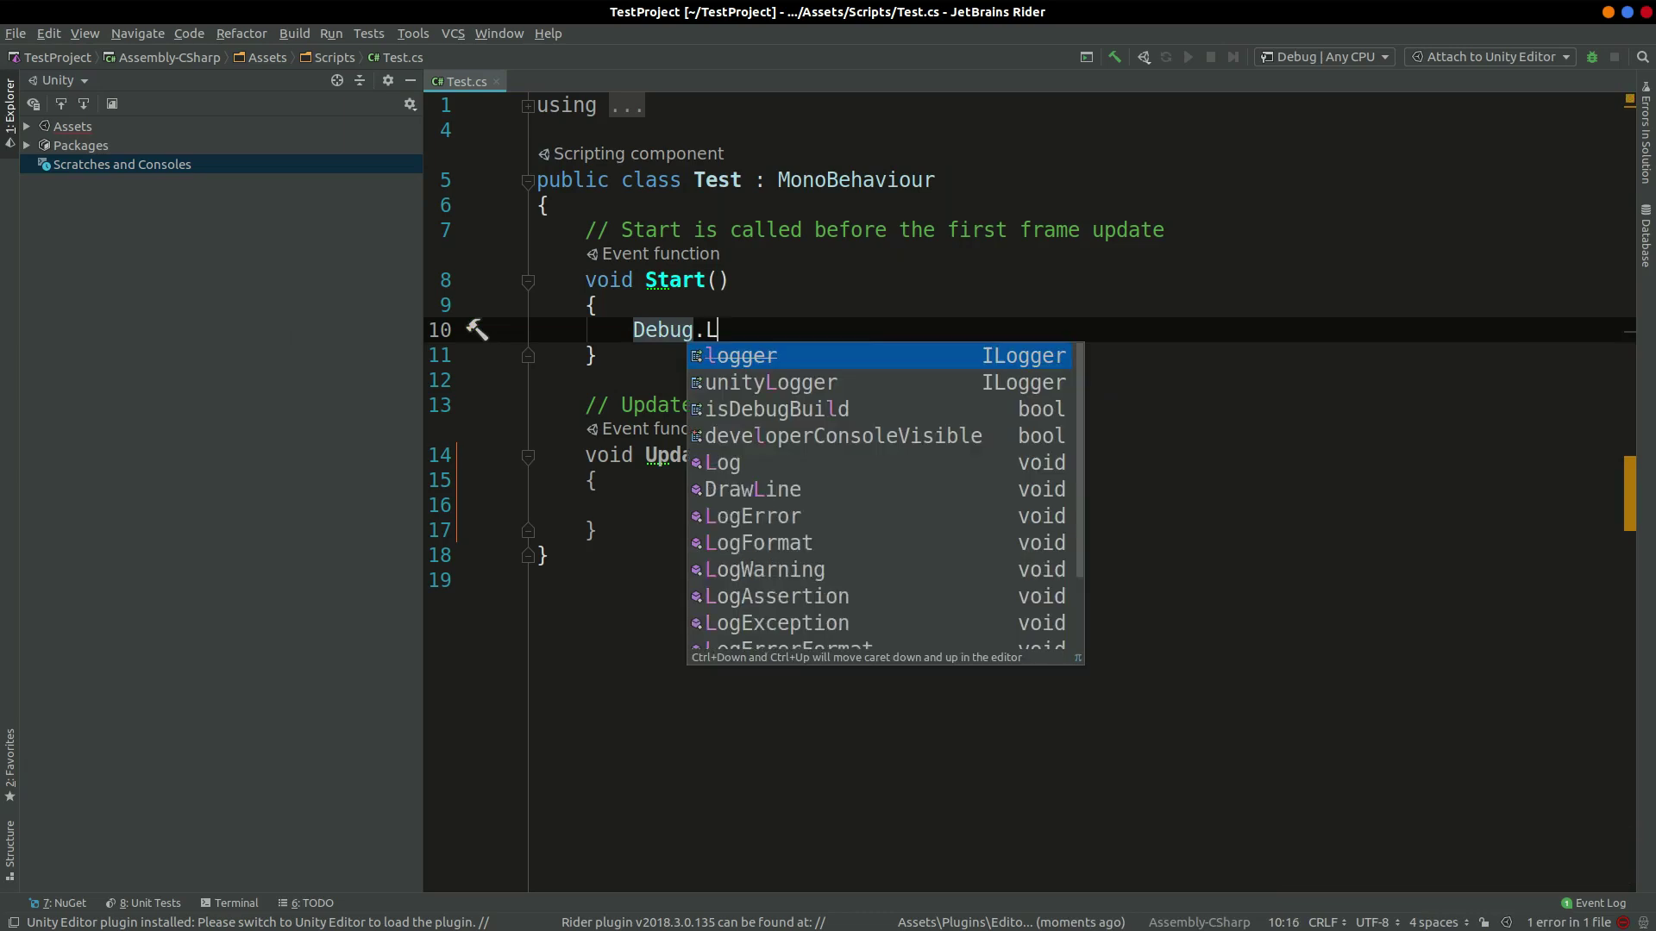
type("og")
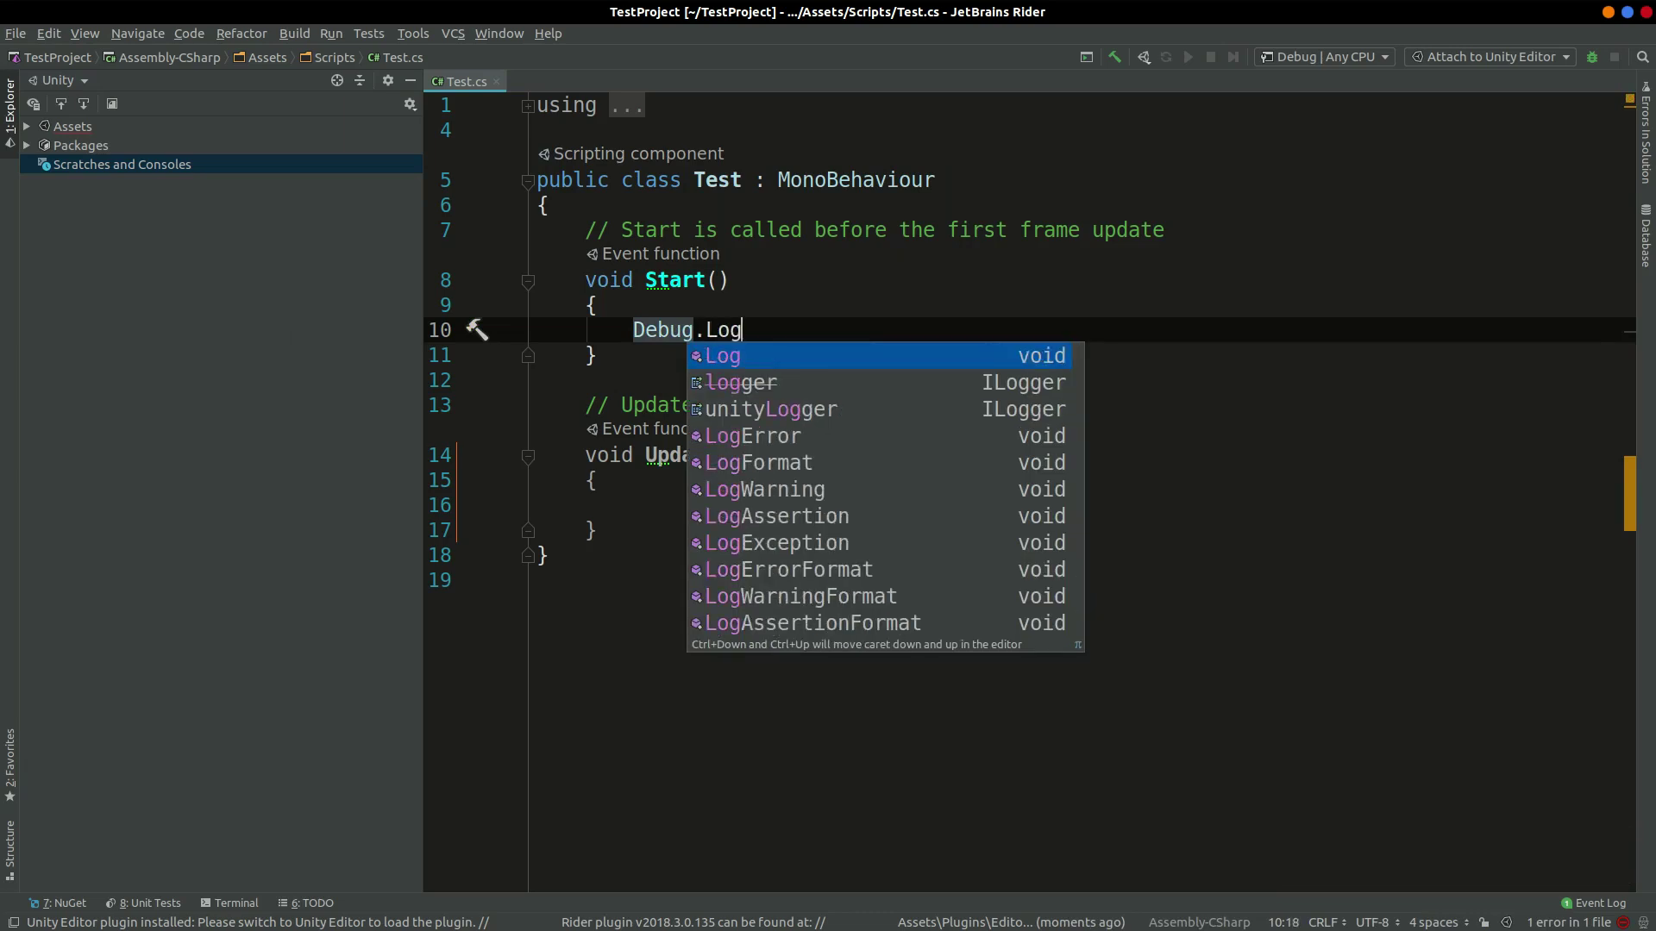
key("Return")
type("\"W")
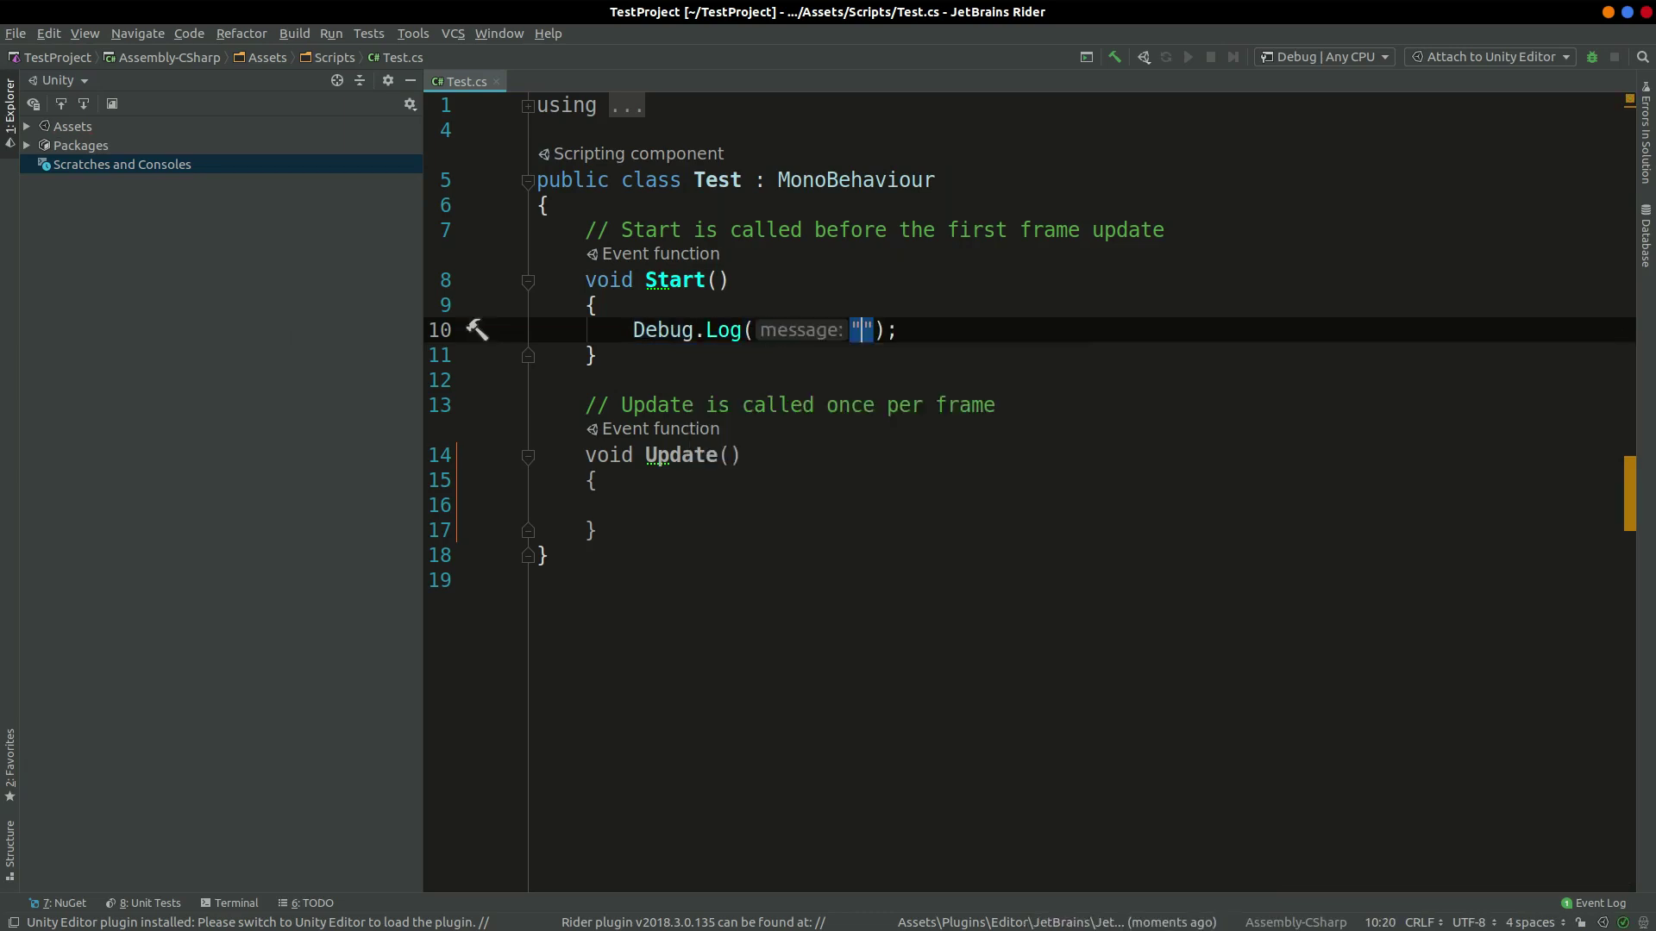
type("elcome T")
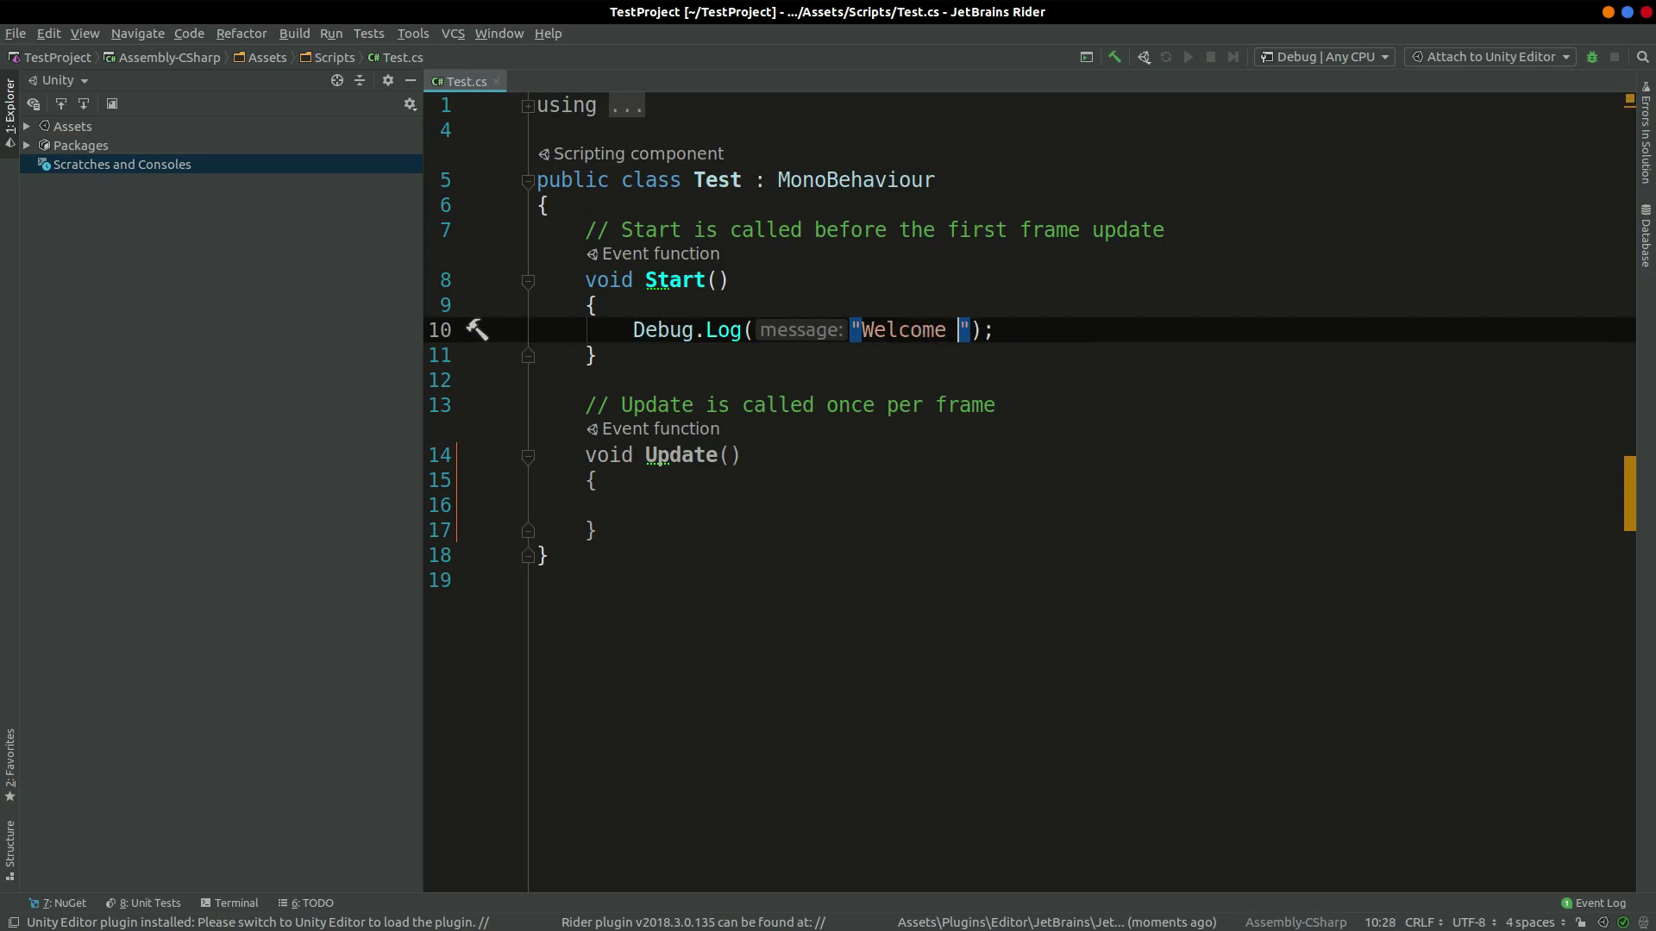
type("o Rider")
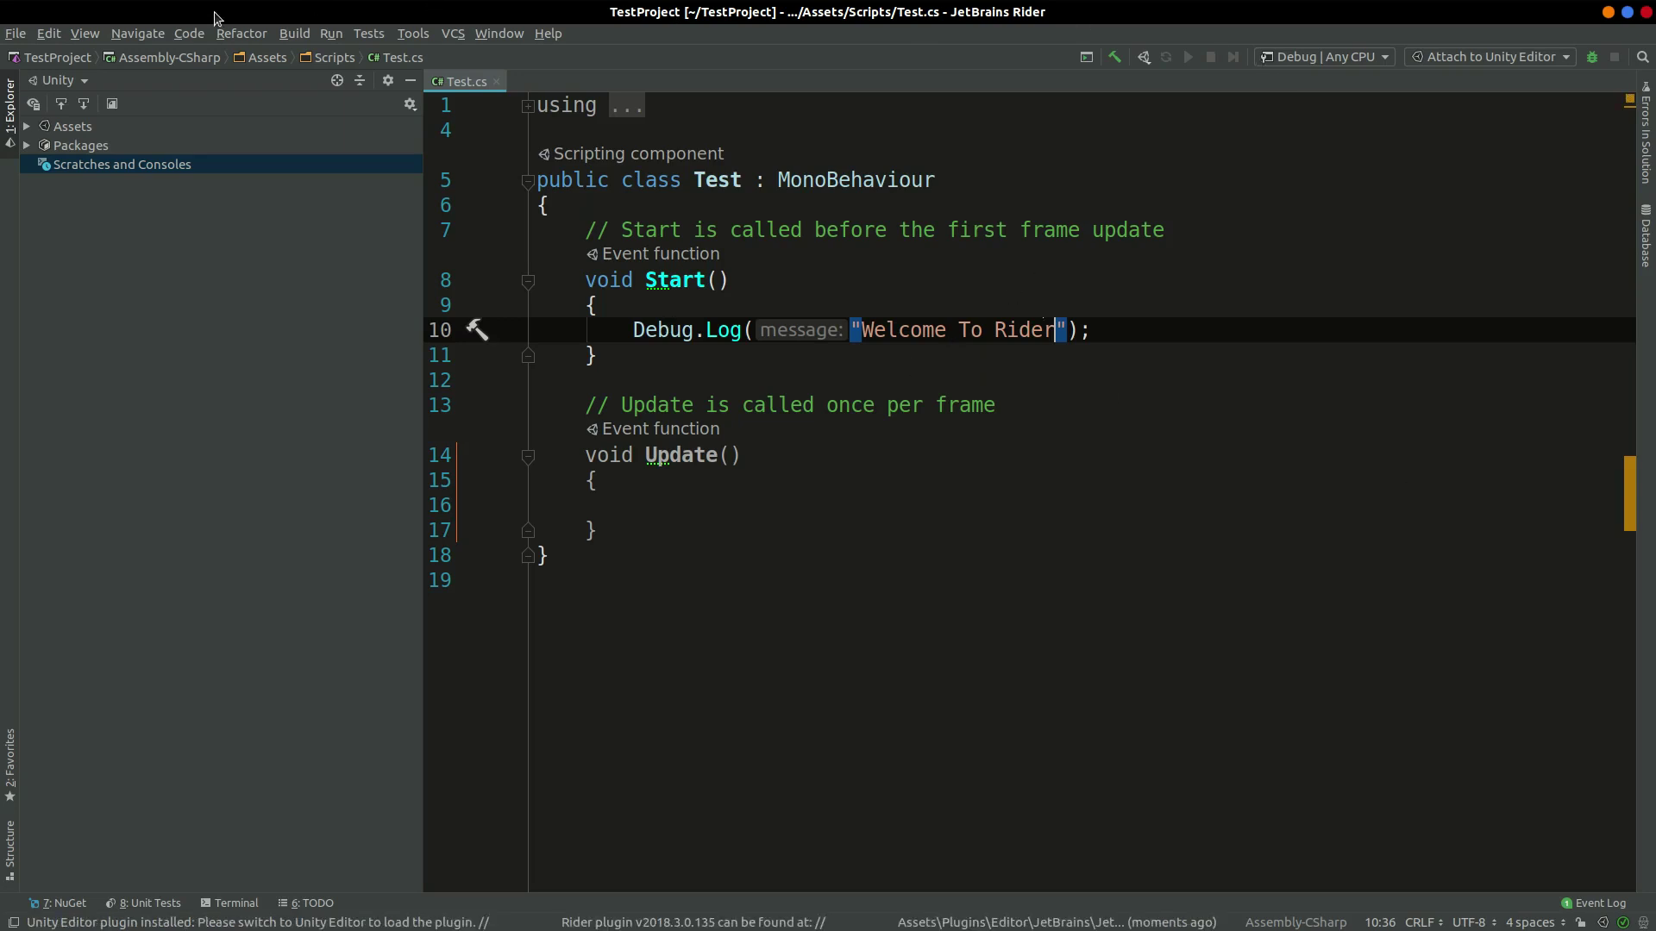
left_click(20, 35)
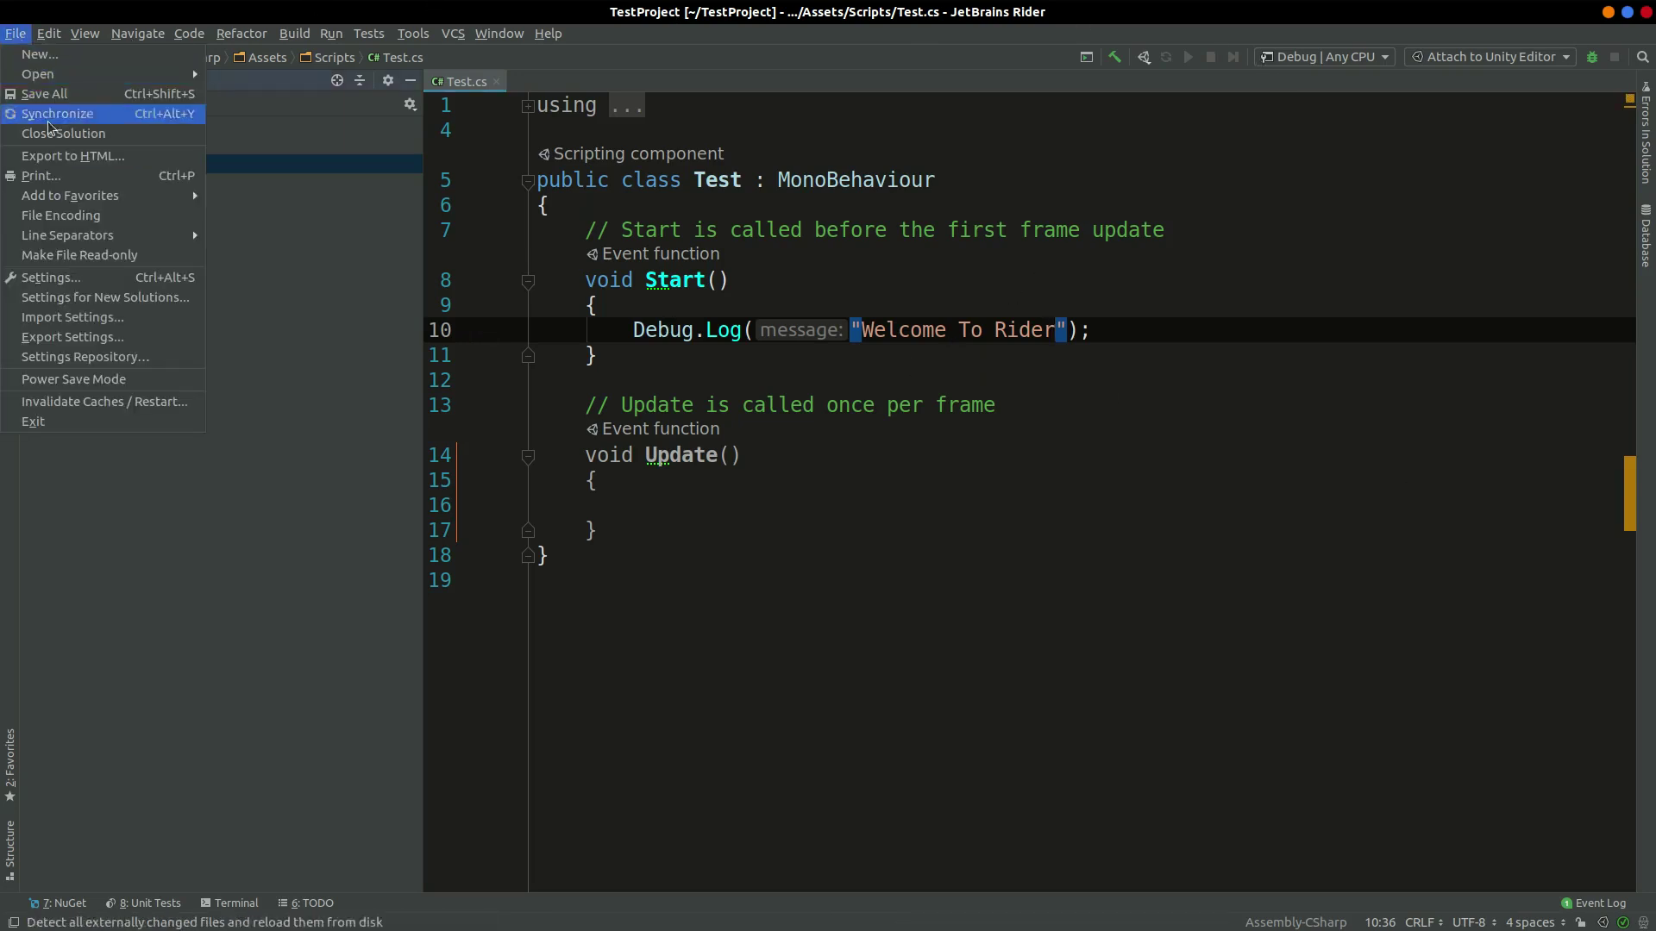
left_click(53, 95)
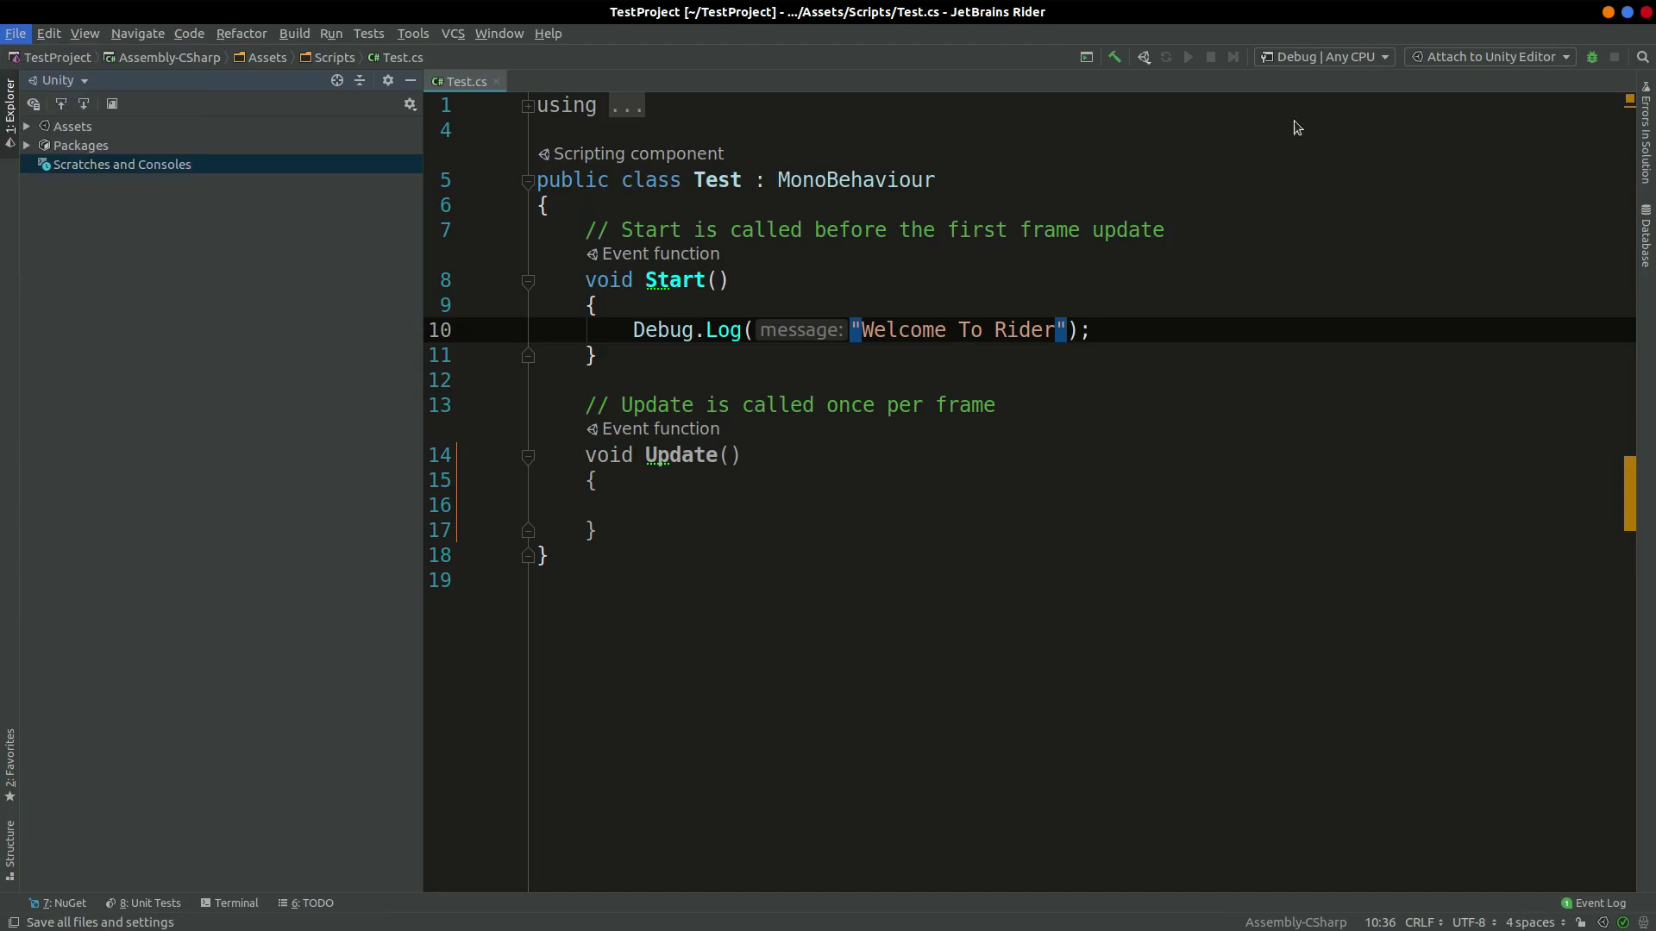
key("alt+Tab")
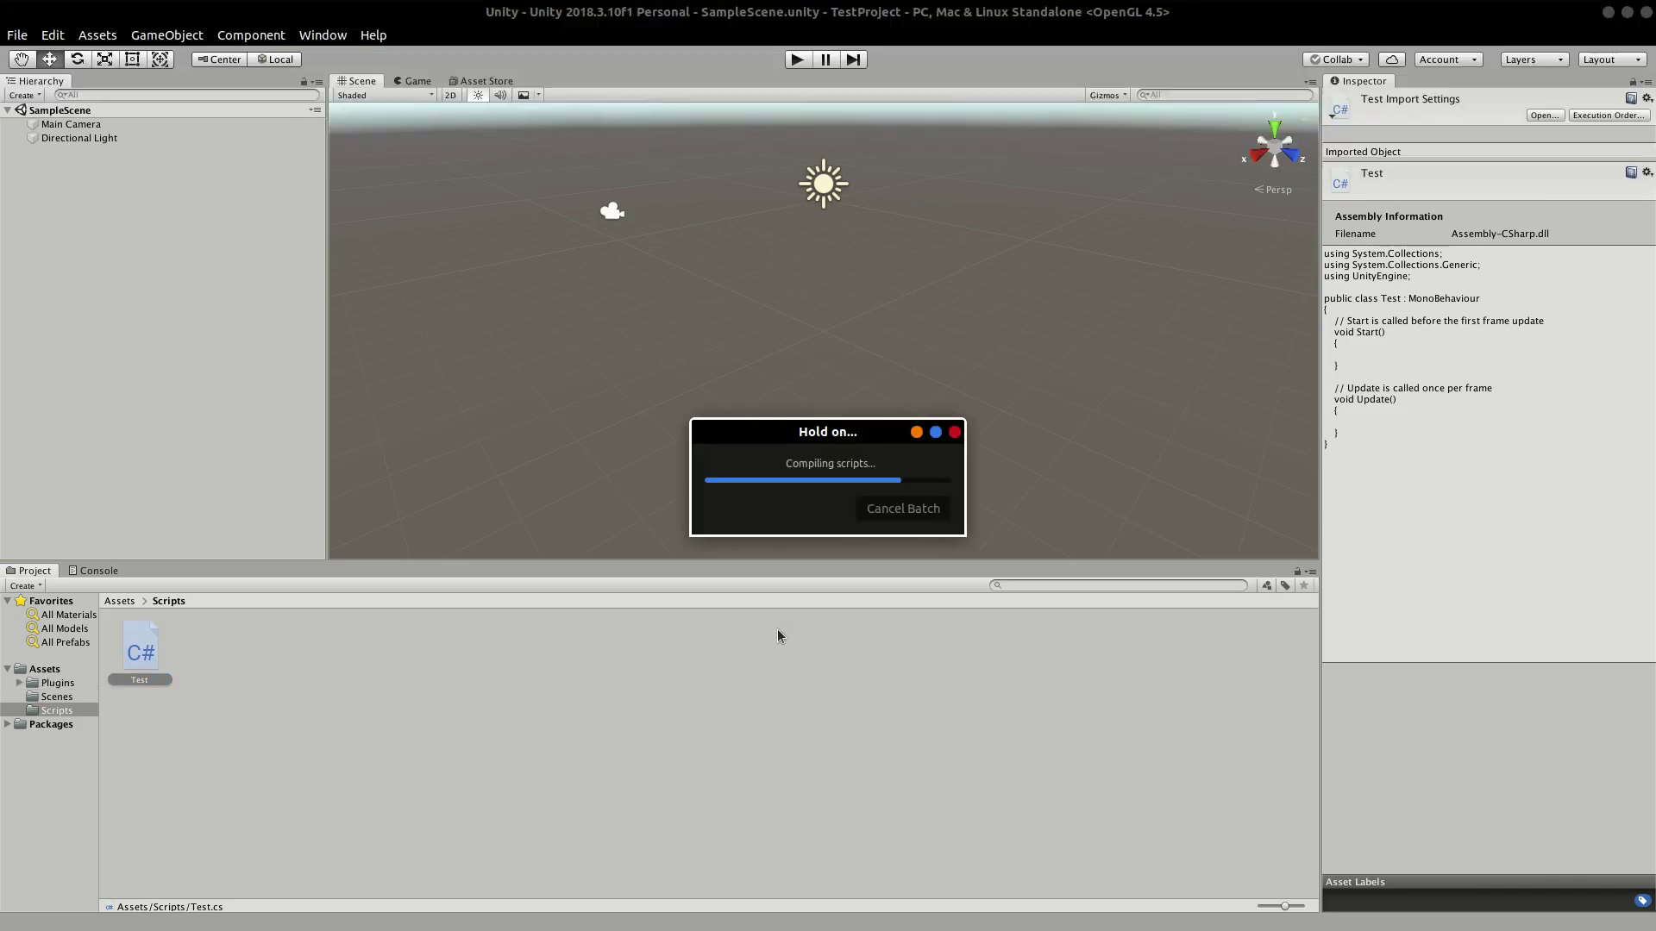
Step: Attach the Test script to the Directional Light in the Hierarchy
left_click(143, 663)
left_click_drag(143, 663, 57, 139)
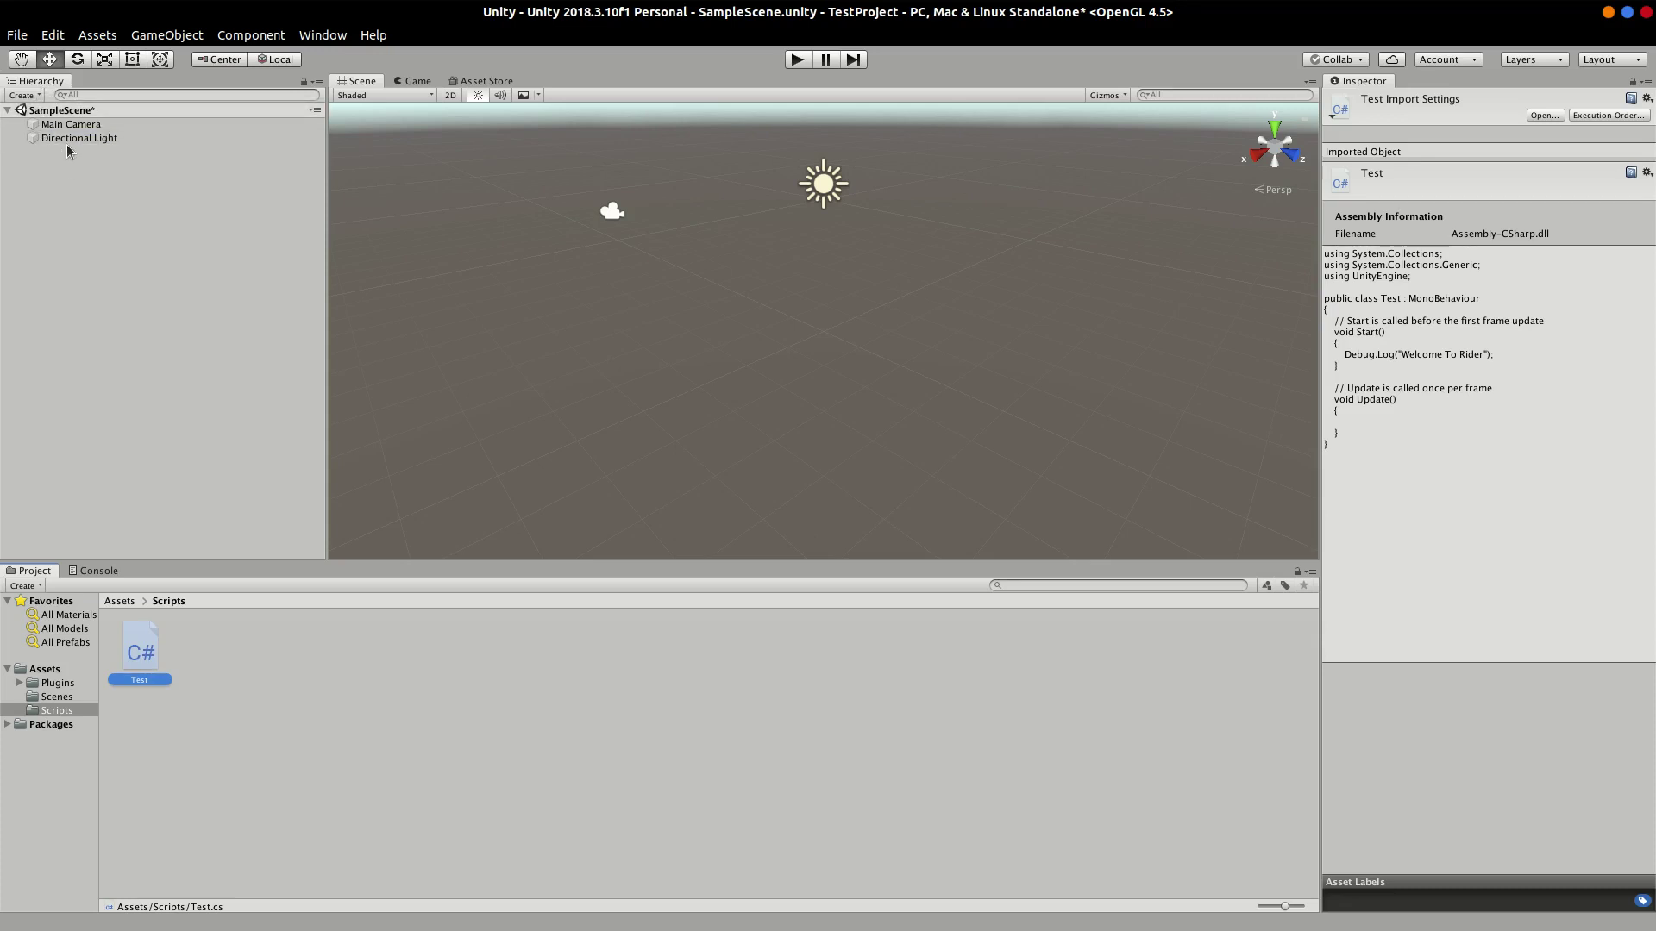
left_click(101, 140)
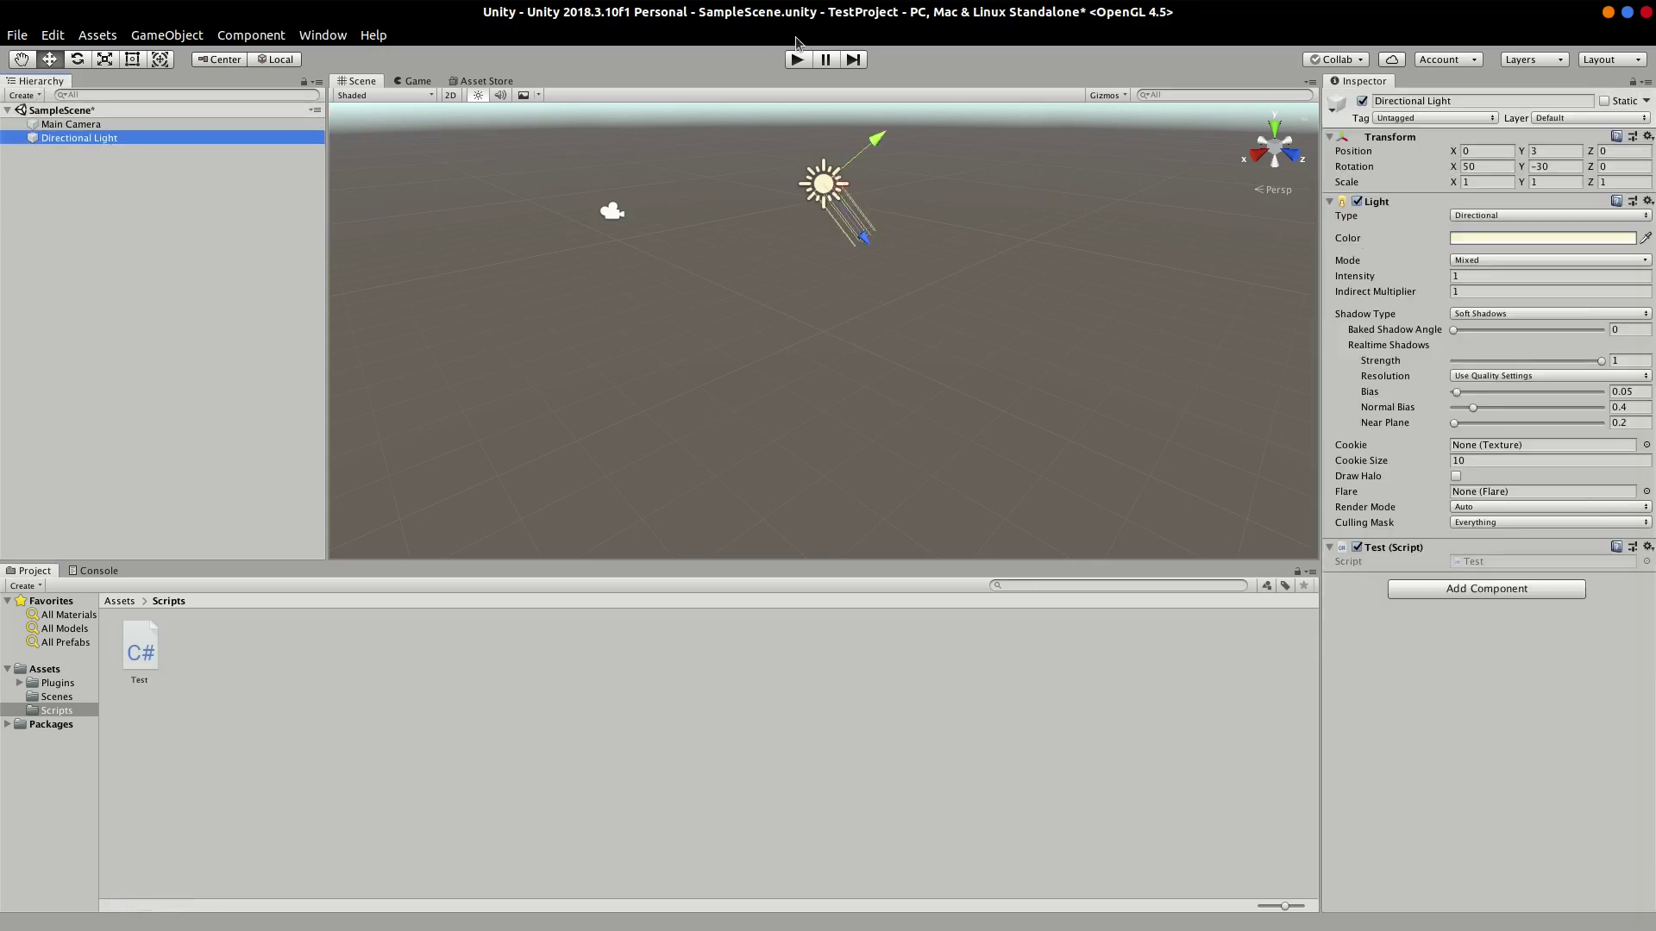
Step: Play the scene, check the Console shows 'Welcome To Rider', stop, and minimize Unity
left_click(797, 59)
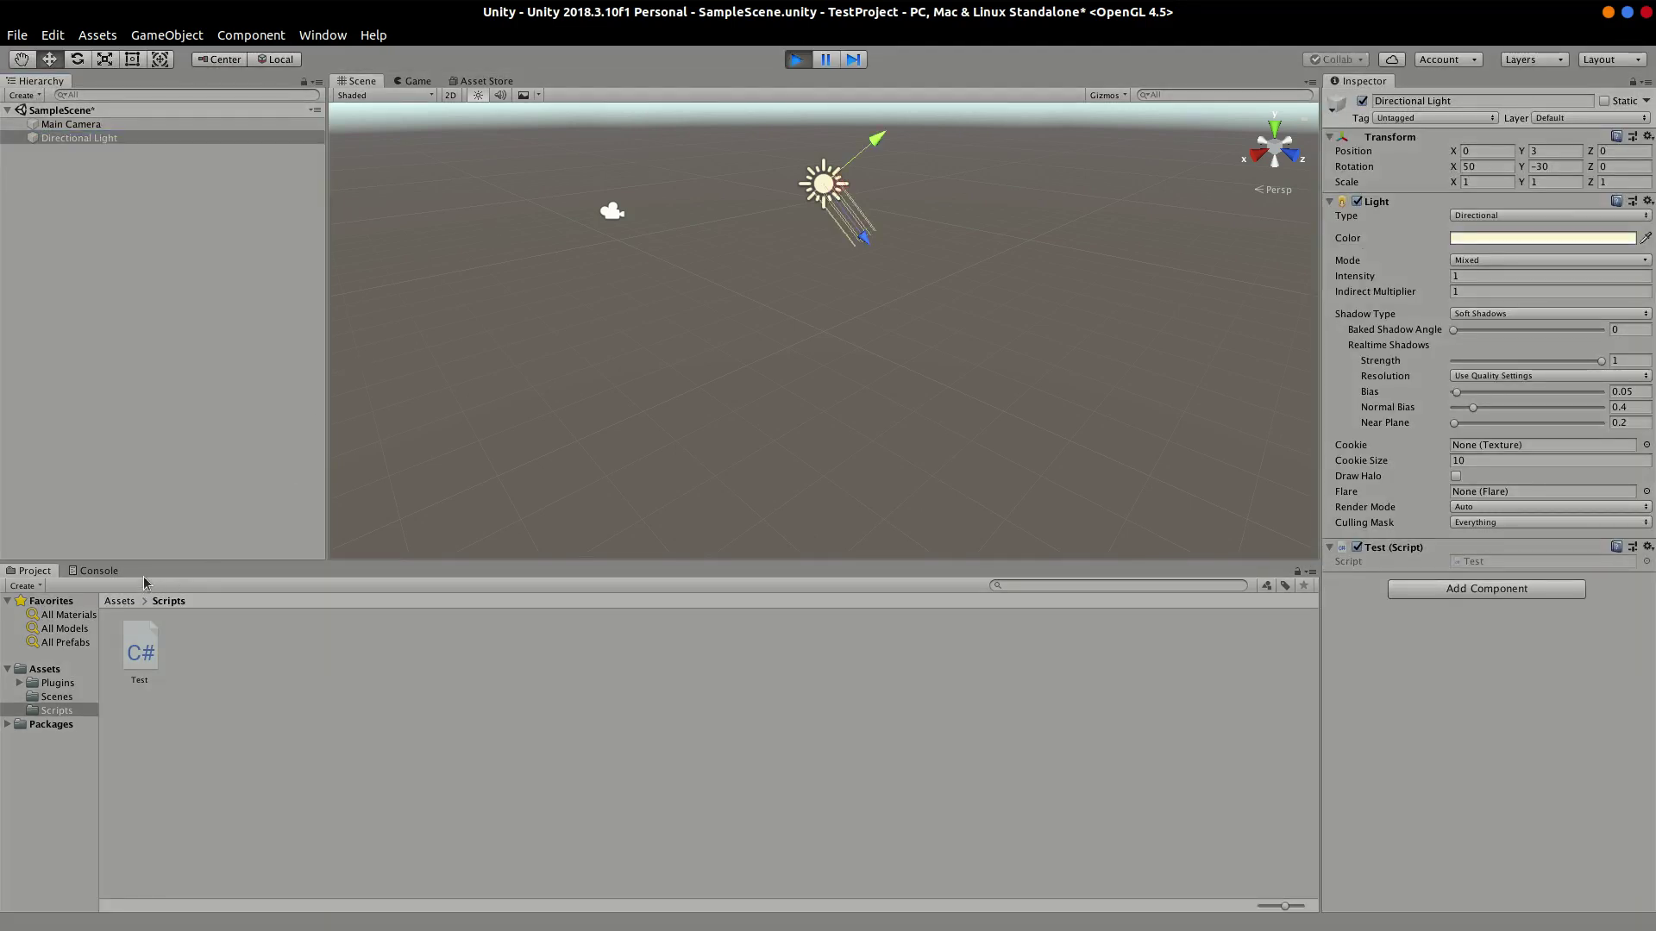
left_click(96, 571)
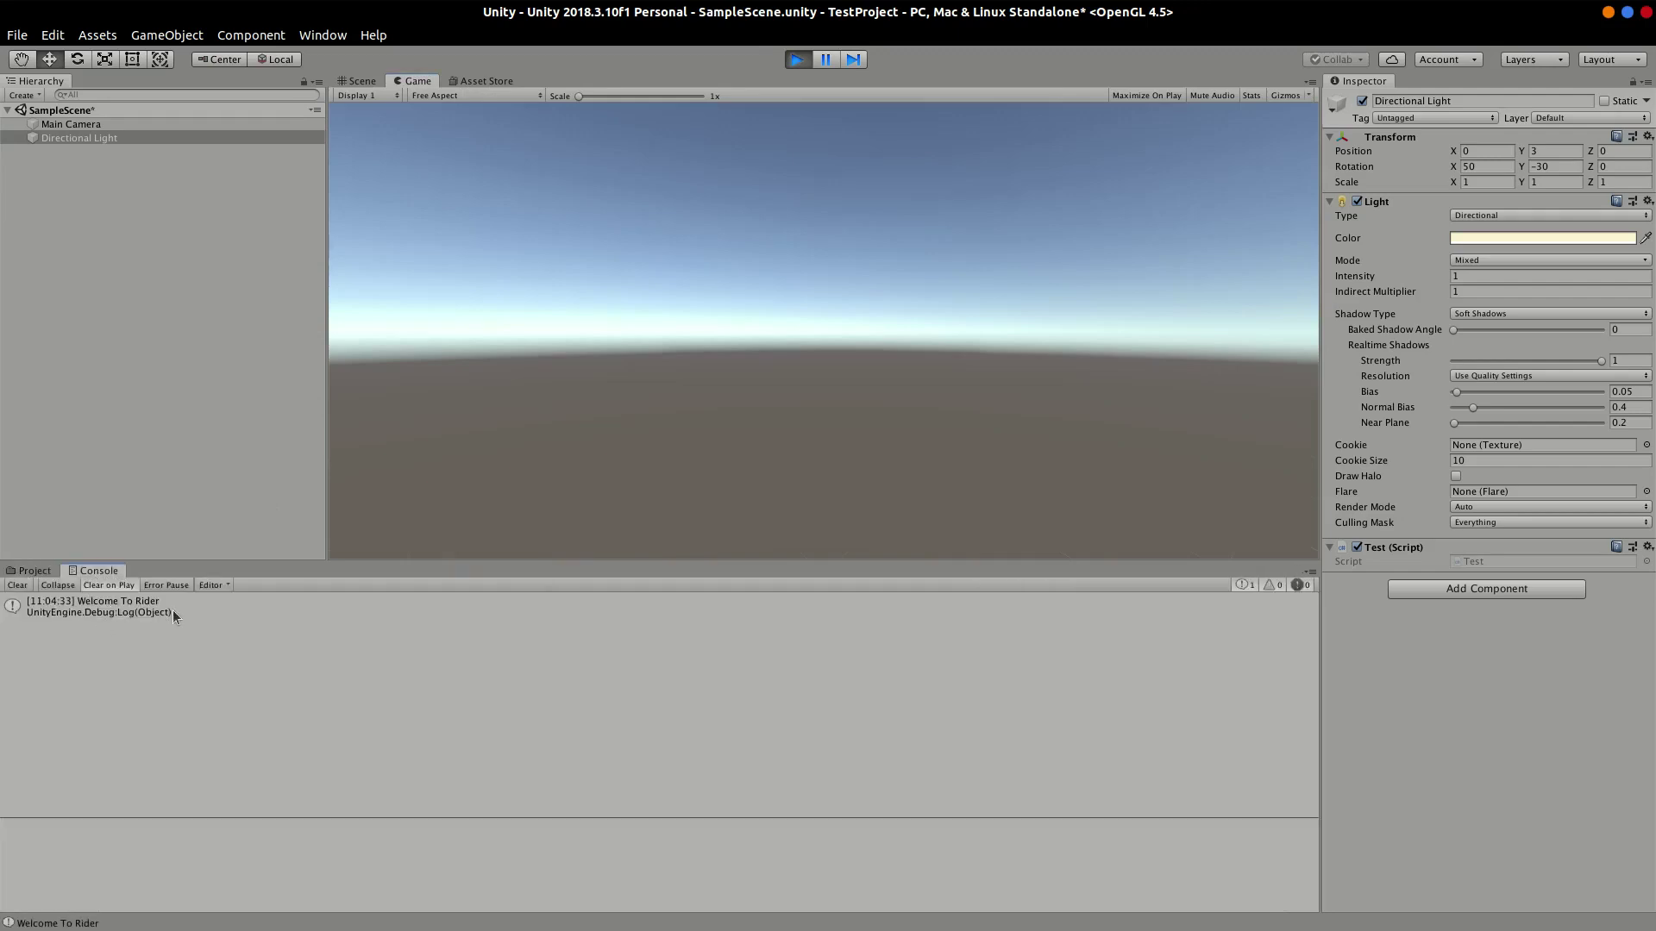
left_click(793, 58)
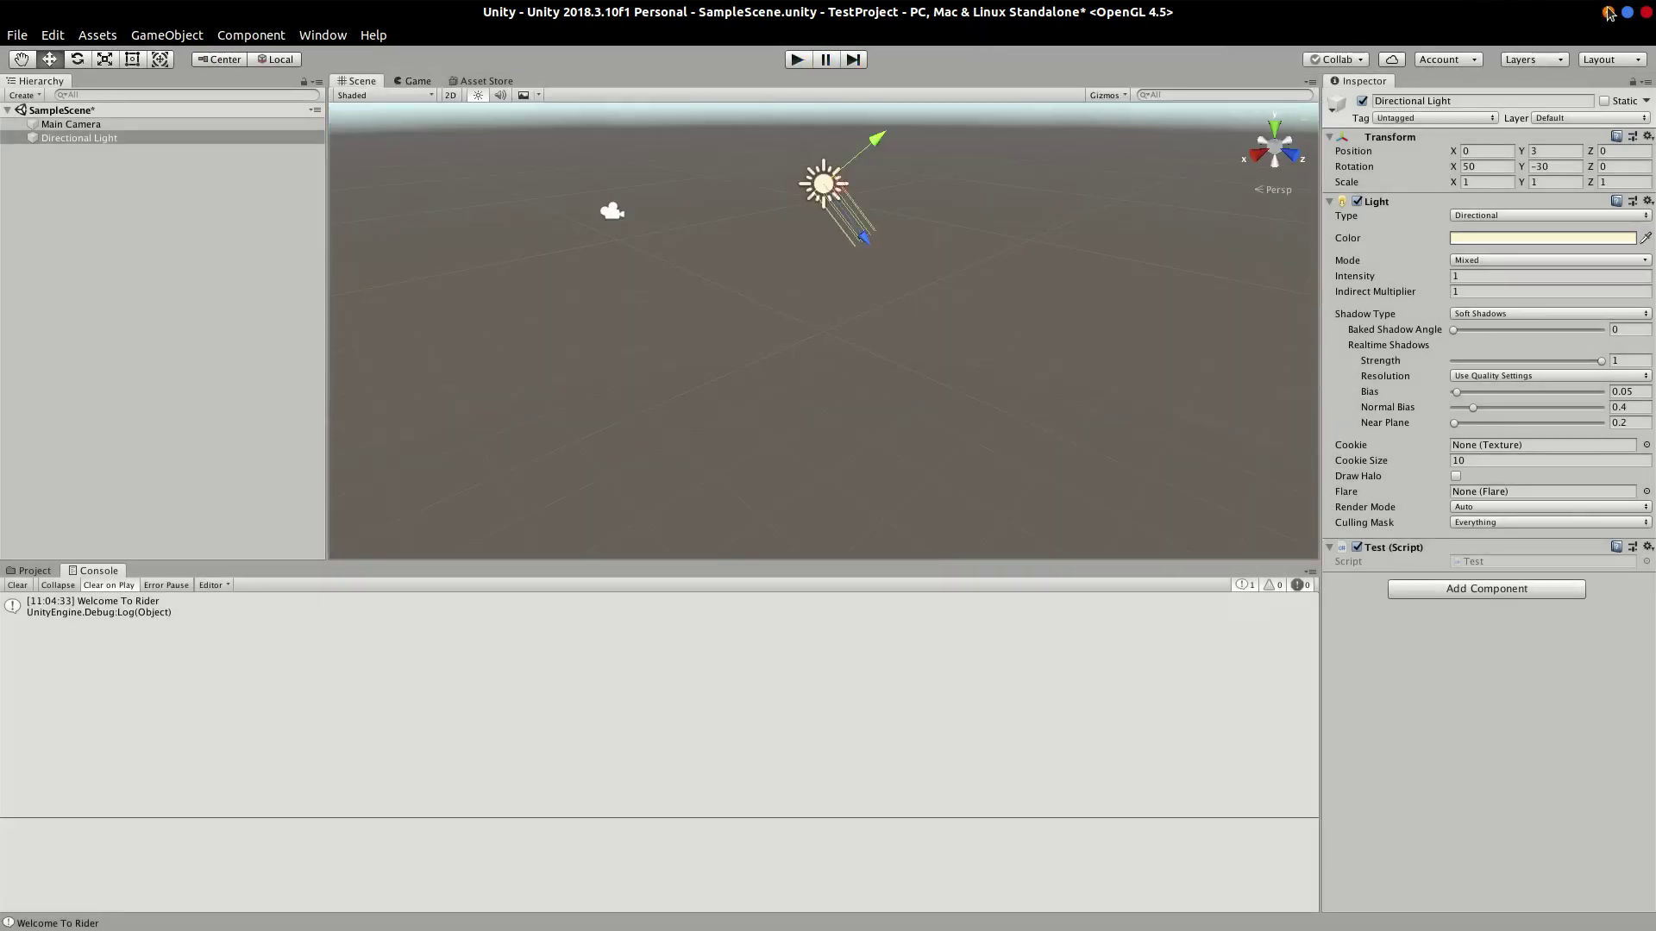
left_click(1609, 12)
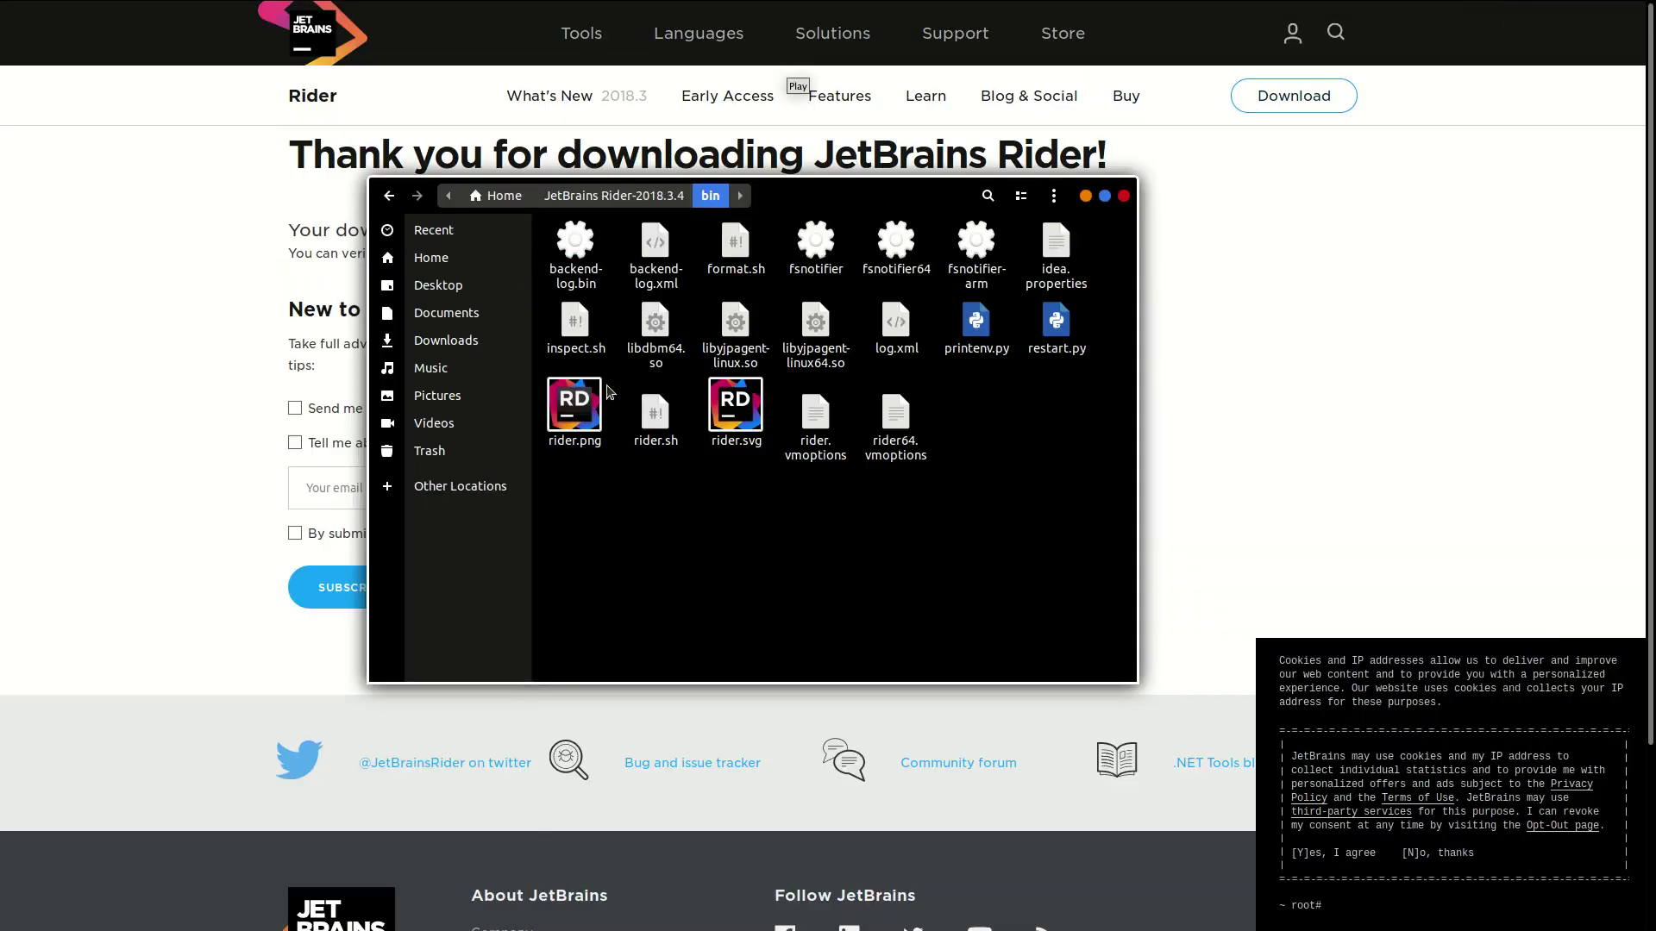
Step: Inspect Home's hidden .Rider2018.3/config folder, go back to Home, and hide hidden files with Ctrl+H
left_click(433, 259)
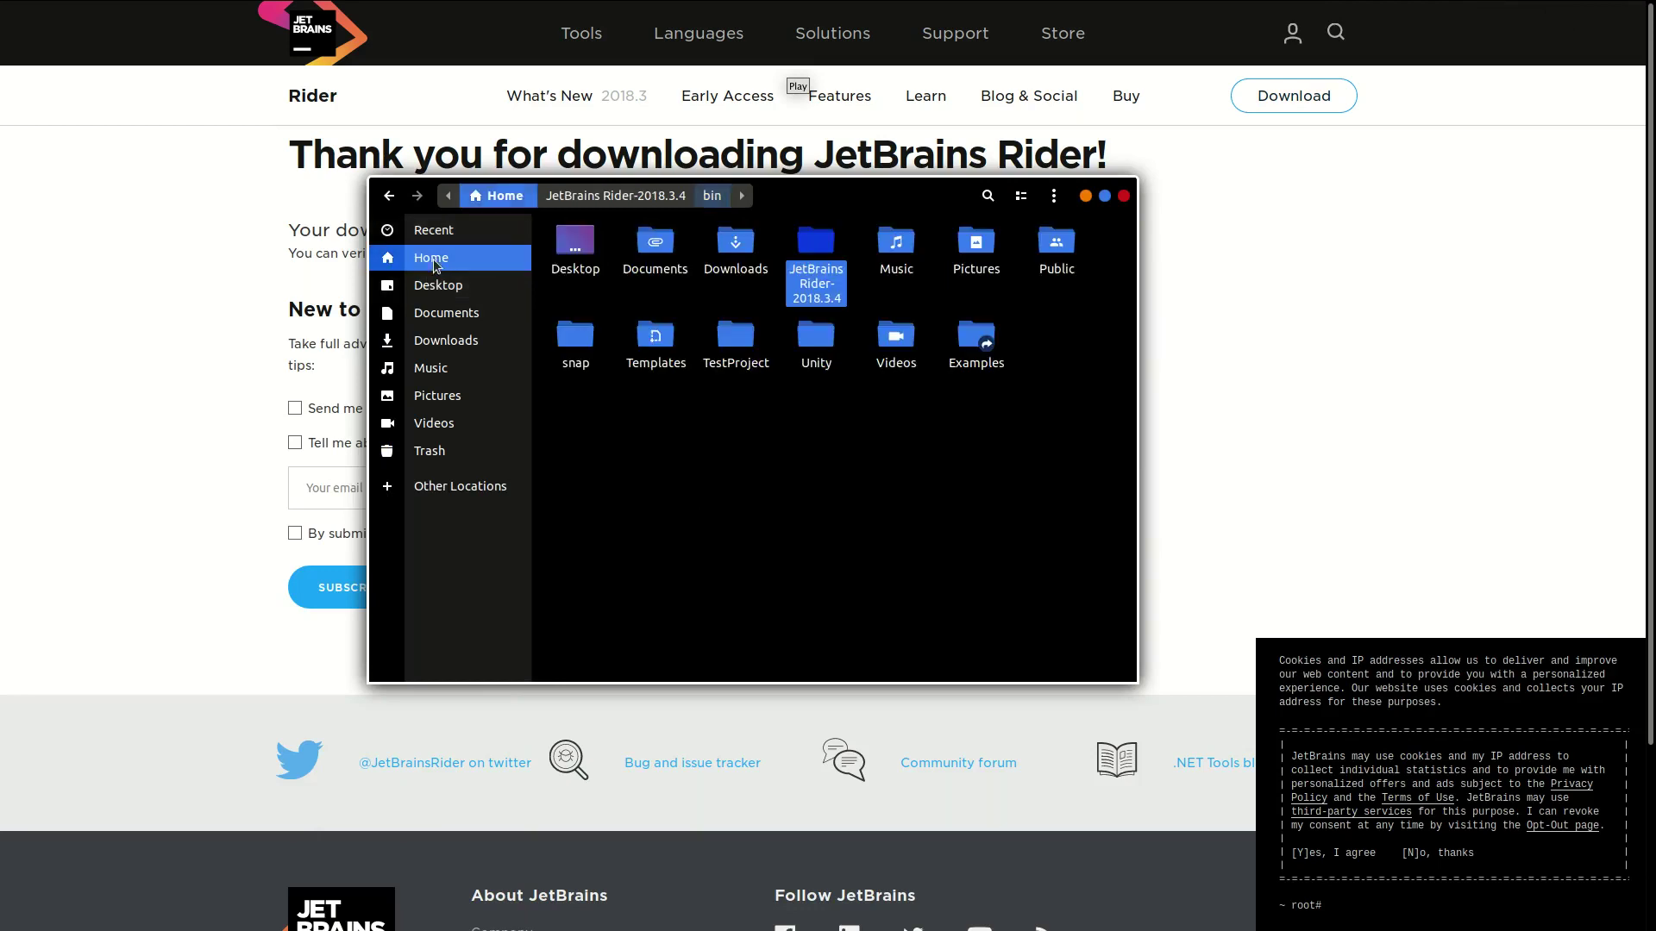
left_click(709, 470)
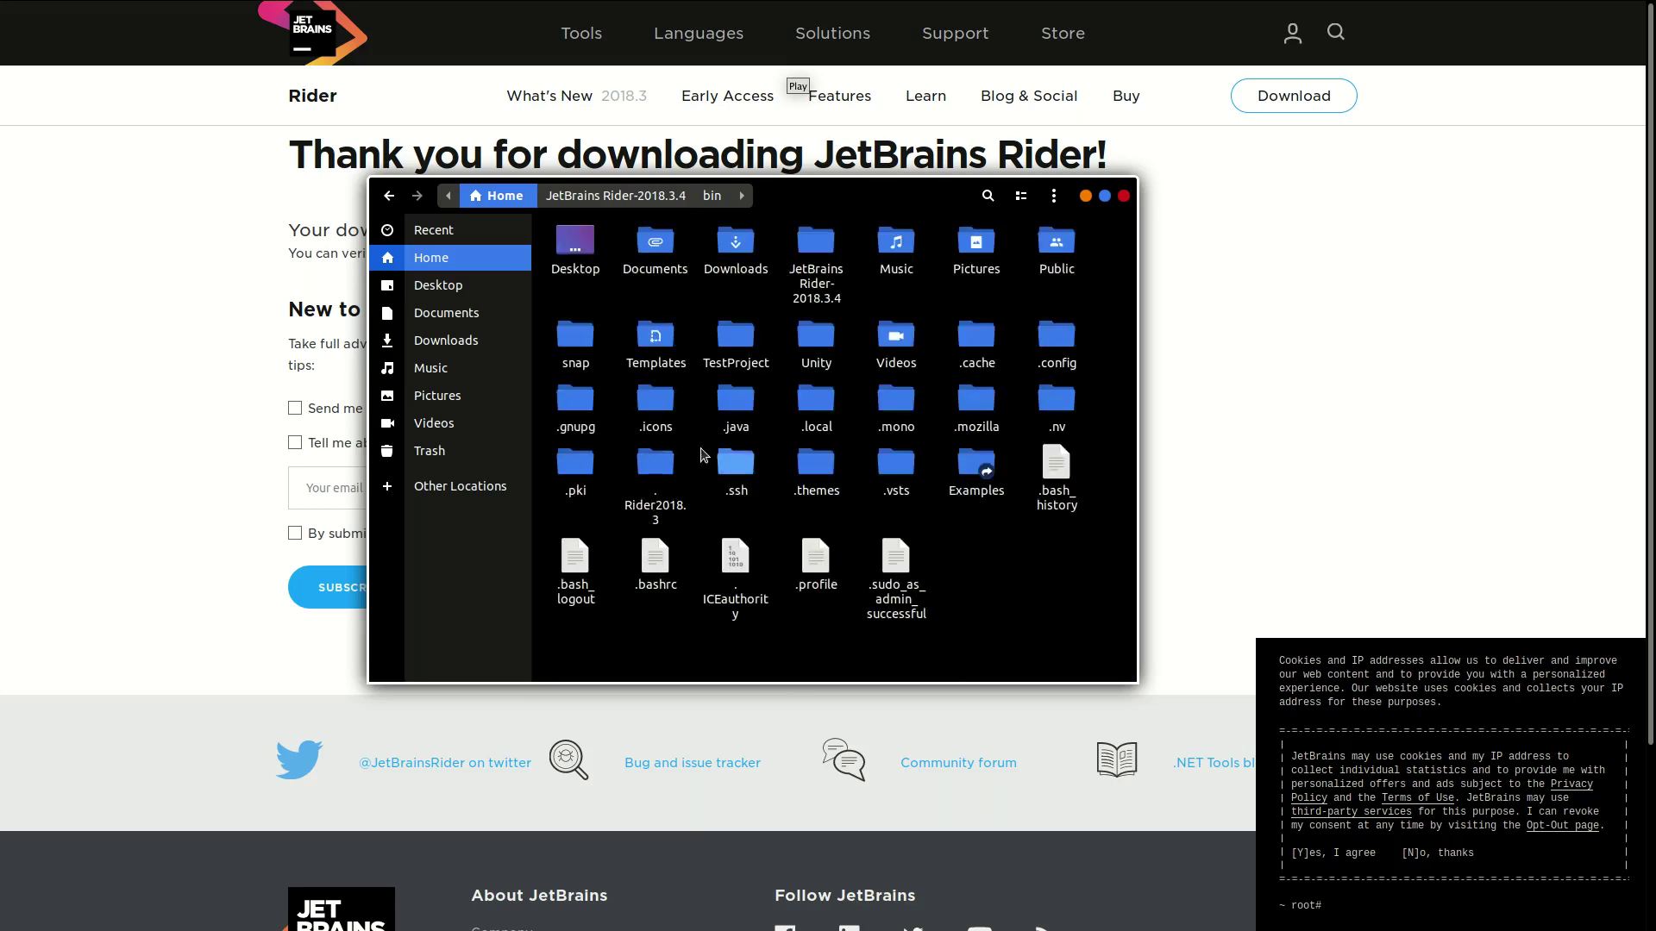
double_click(653, 491)
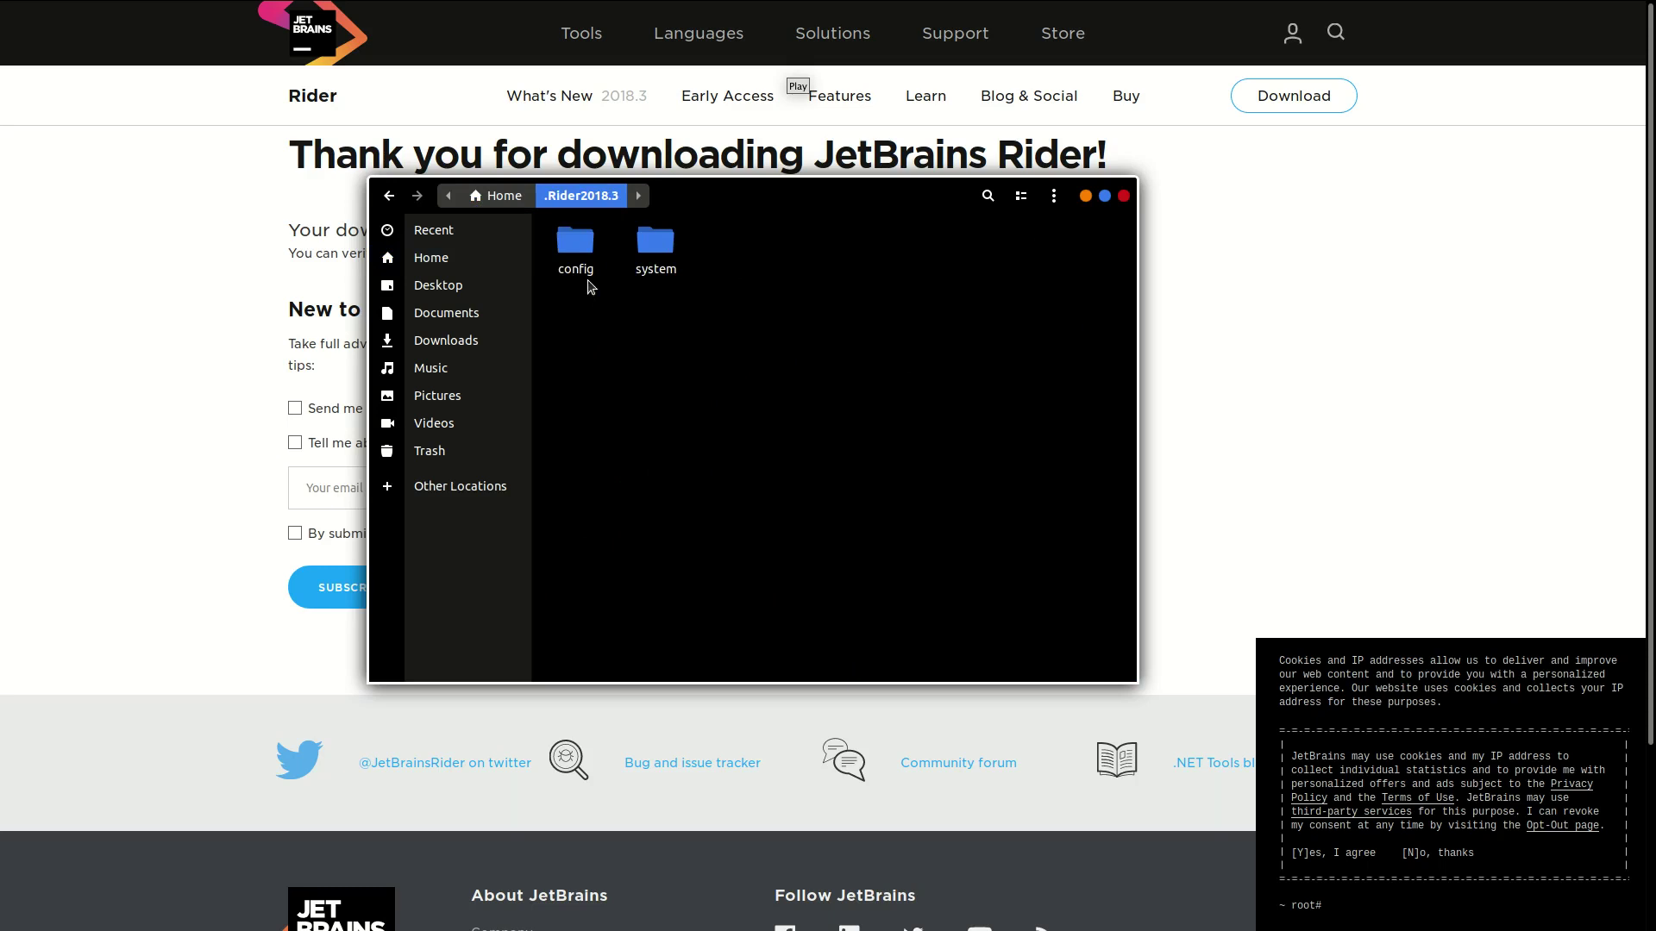
double_click(578, 254)
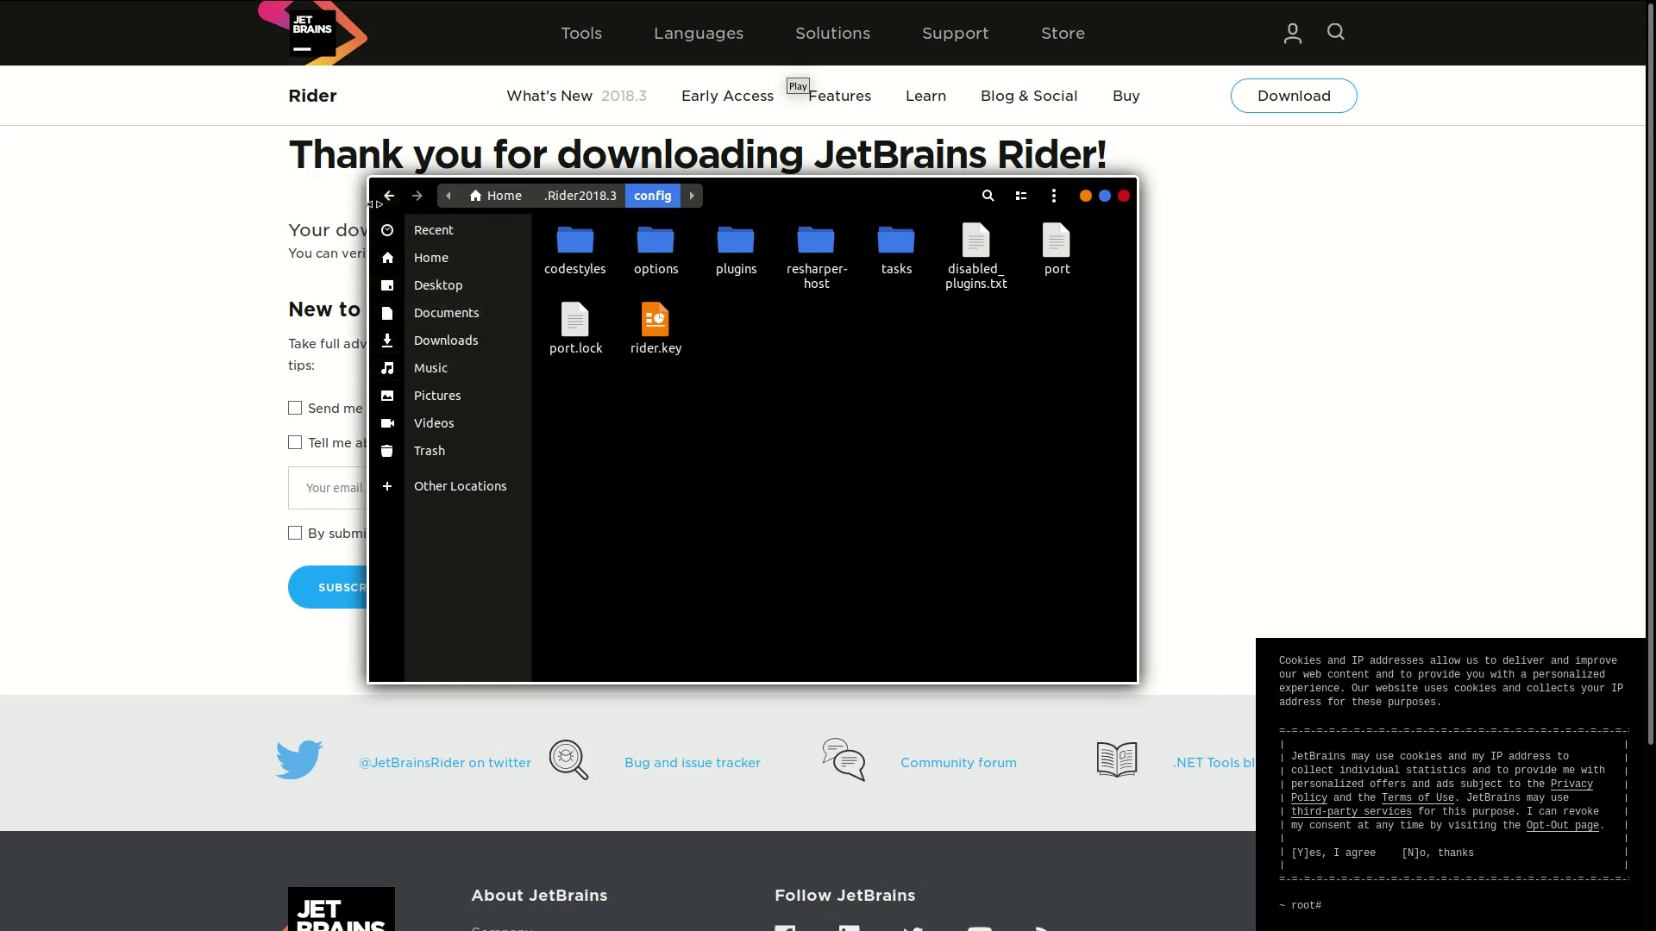
left_click(389, 196)
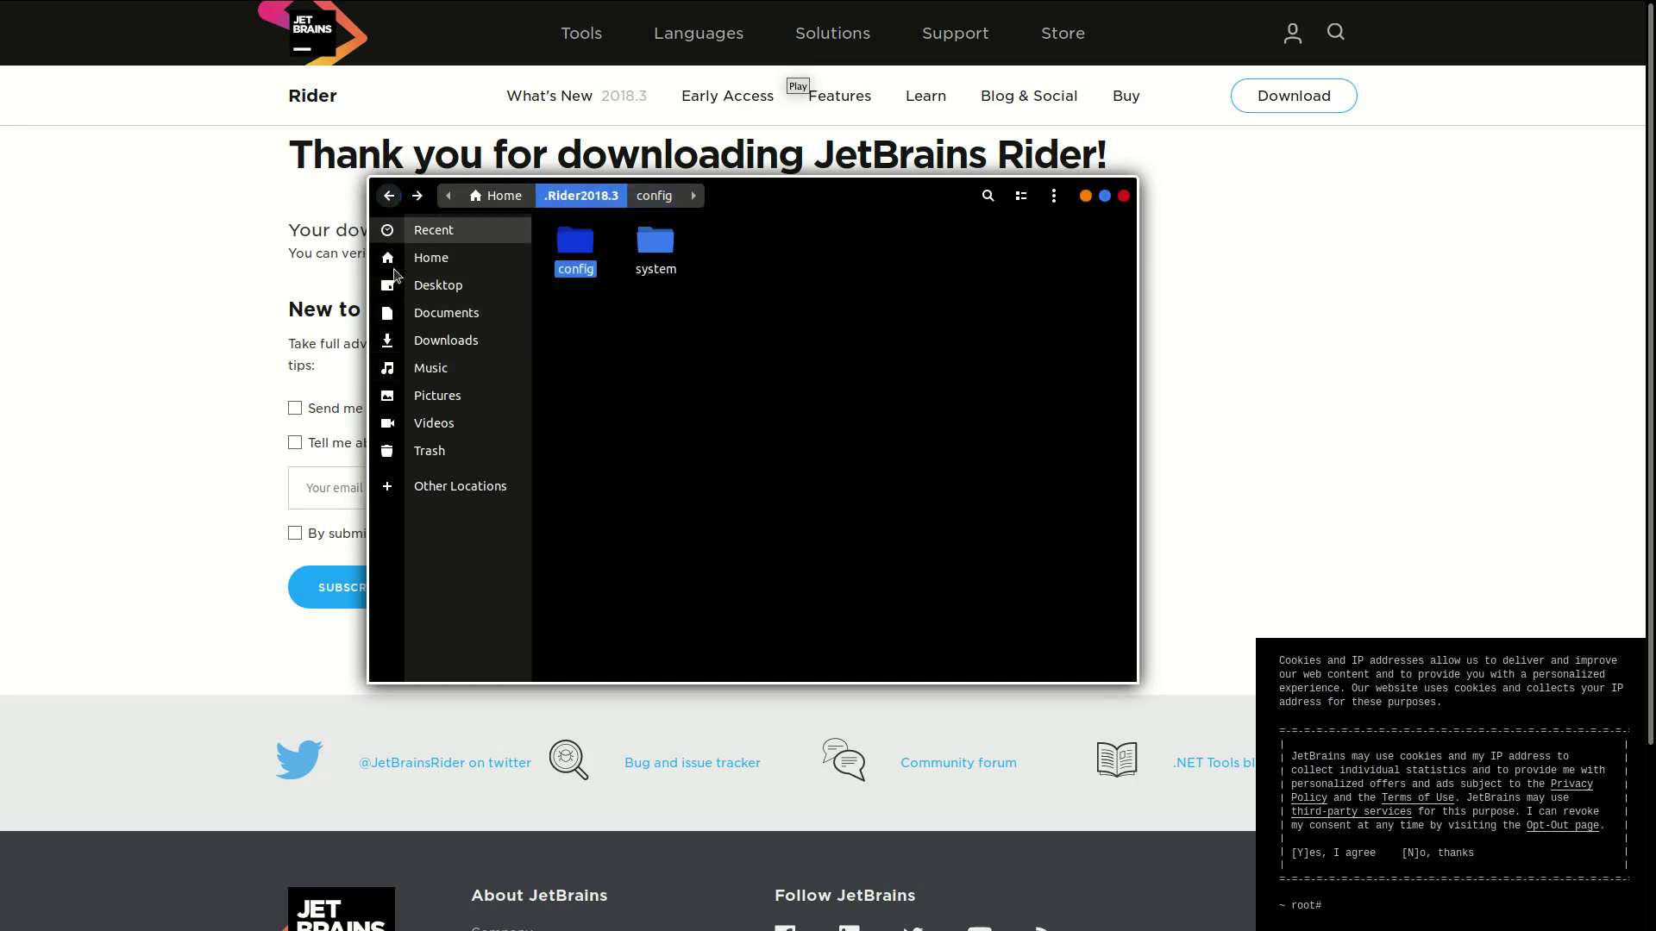
left_click(389, 196)
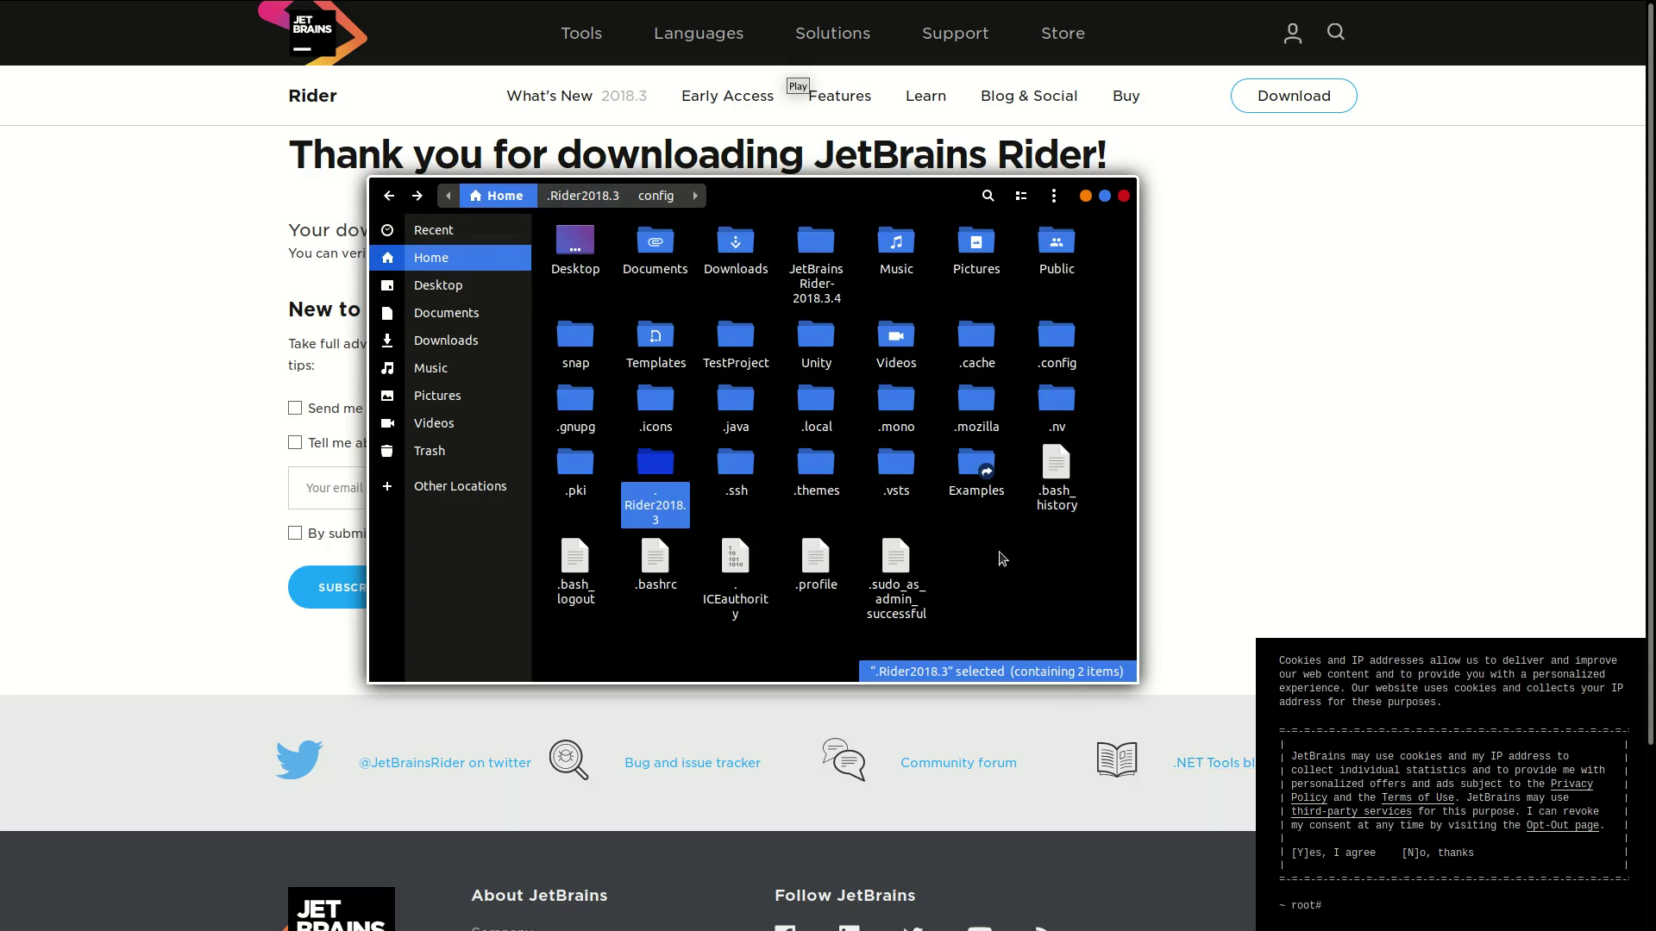
key("ctrl+h")
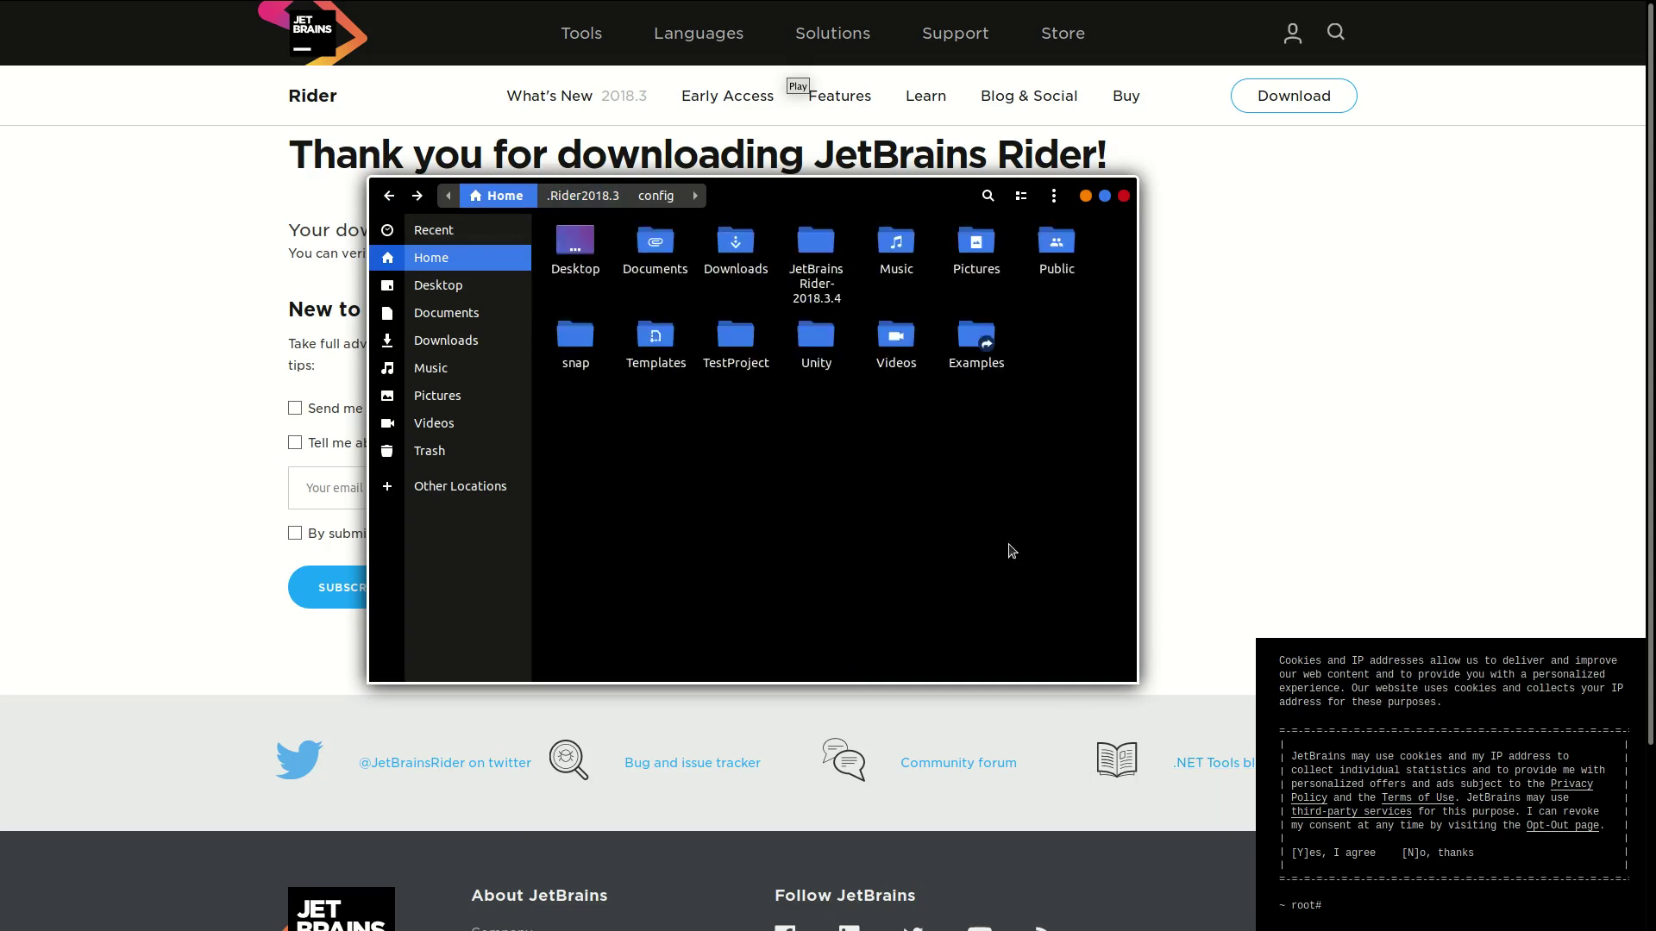